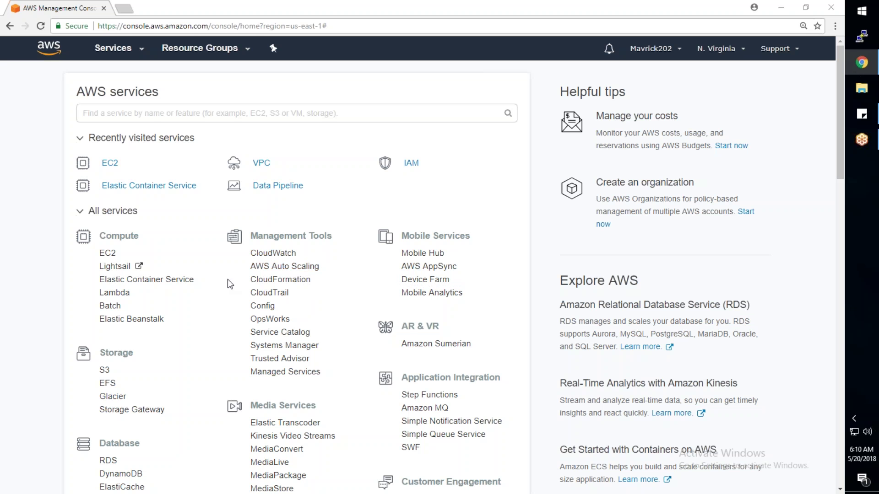
Step: Open the VPC console from Networking & Content Delivery in the AWS services list
scroll(227, 280, down, 1)
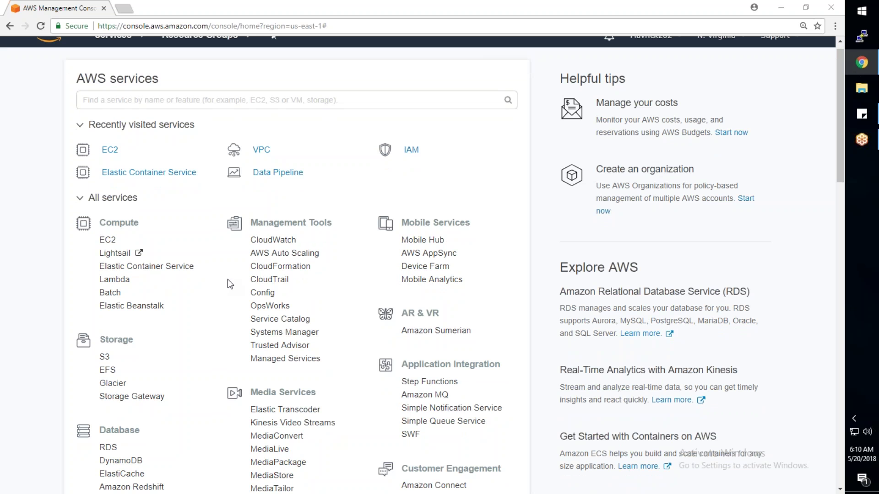
scroll(227, 280, down, 1)
scroll(228, 280, down, 5)
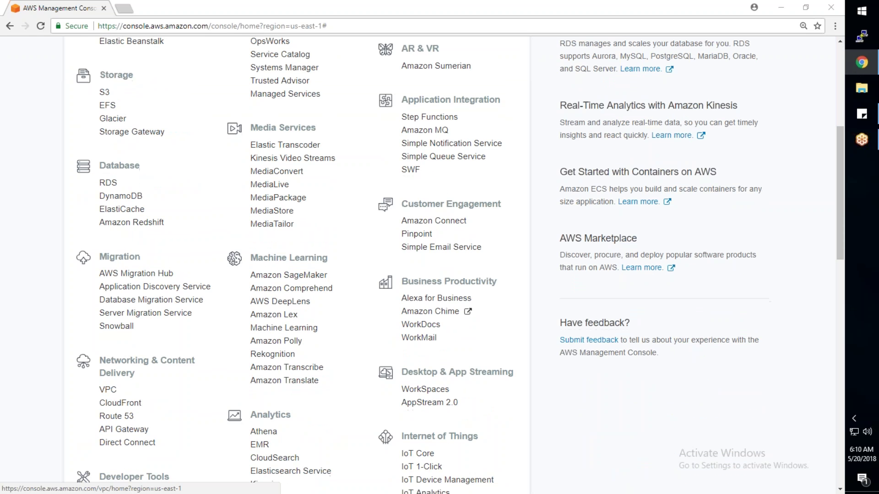
scroll(110, 390, down, 2)
drag(105, 254, 136, 267)
click(109, 284)
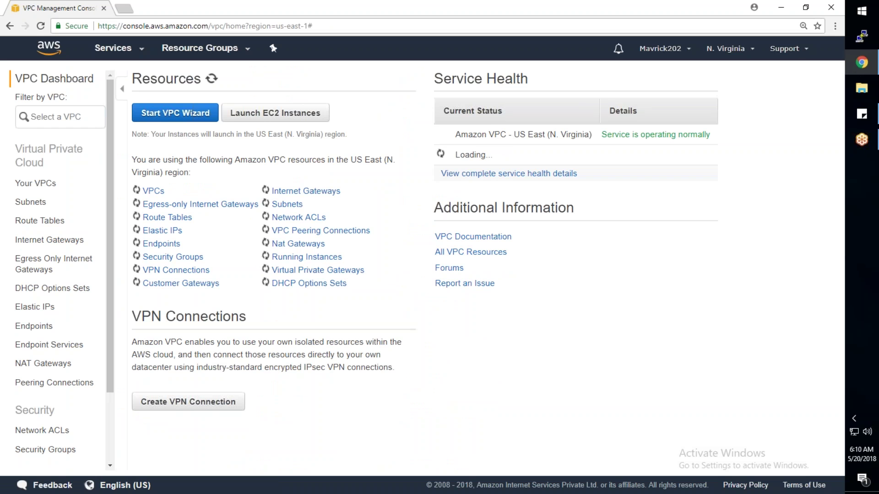
key(super+r)
Step: Launch Paint and Notepad from the Run box (mspaint, notepad)
text(mspaint)
key(Return)
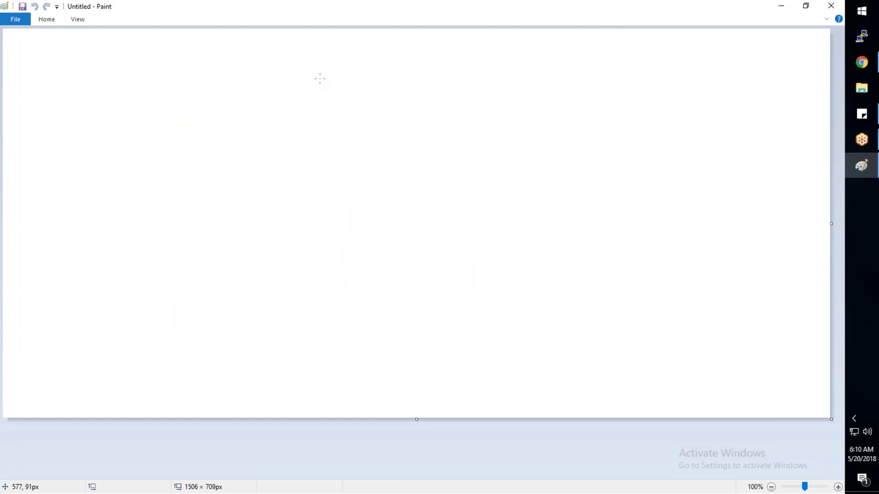
key(super+r)
text(notepad)
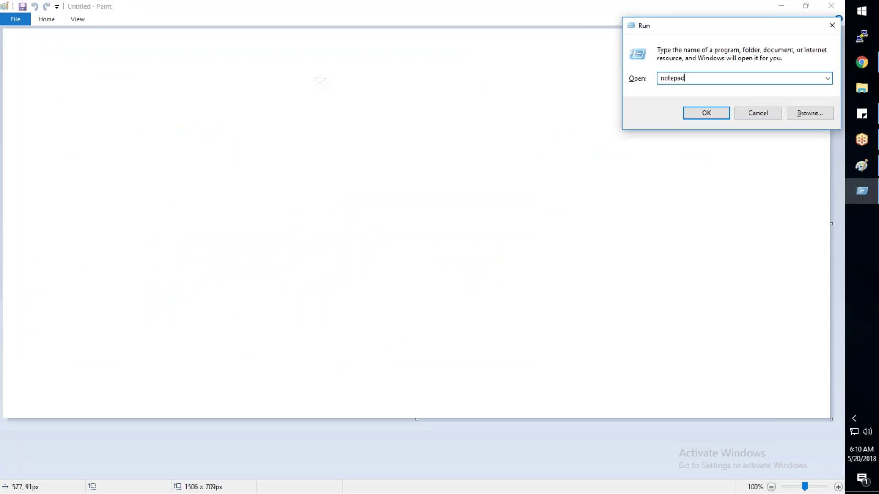
key(Return)
Step: Write note 1 'VPC is region bound.' and note 2 about subnets in same or different availability zones
text(1. VPC is region bound.)
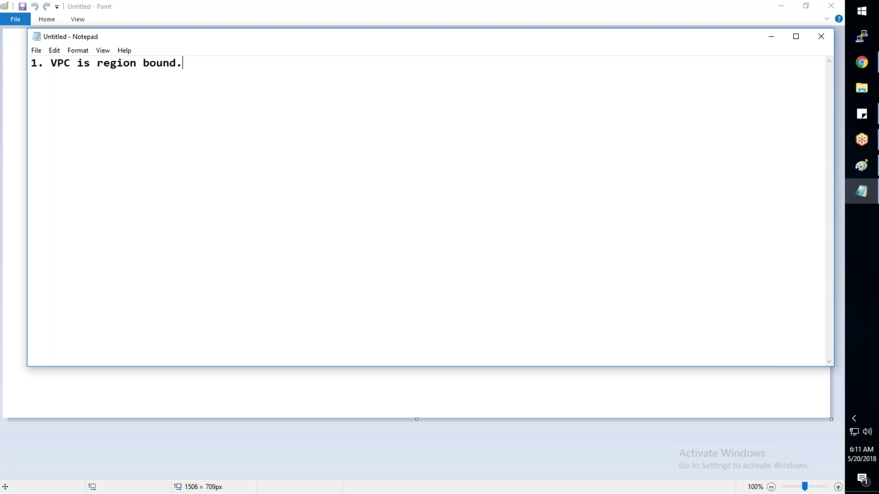
key(Return)
text(2. VPC is)
key(BackSpace)
text(is cool)
key(BackSpace)
key(BackSpace)
text(llection of su)
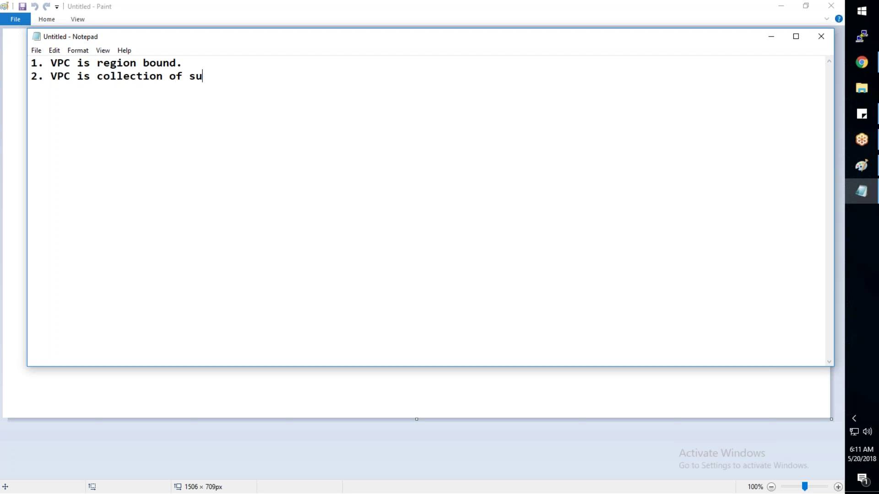
text(bnets which can be in sa)
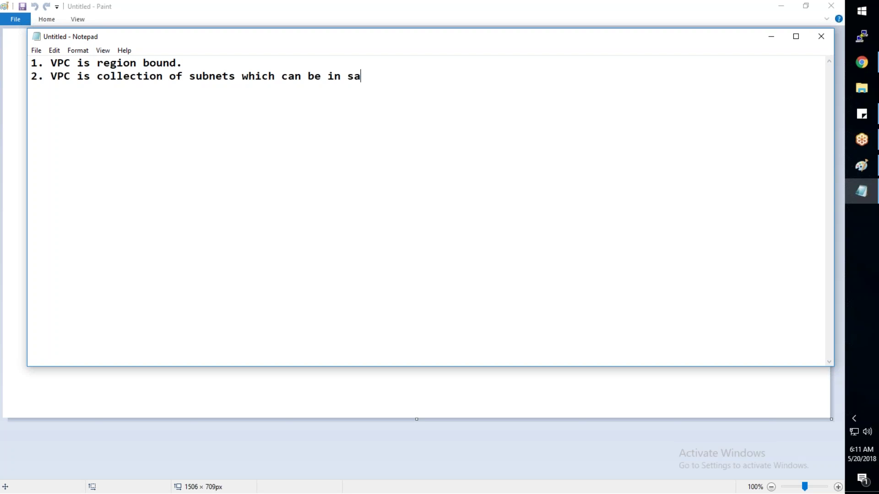
text(me or diffrent ava)
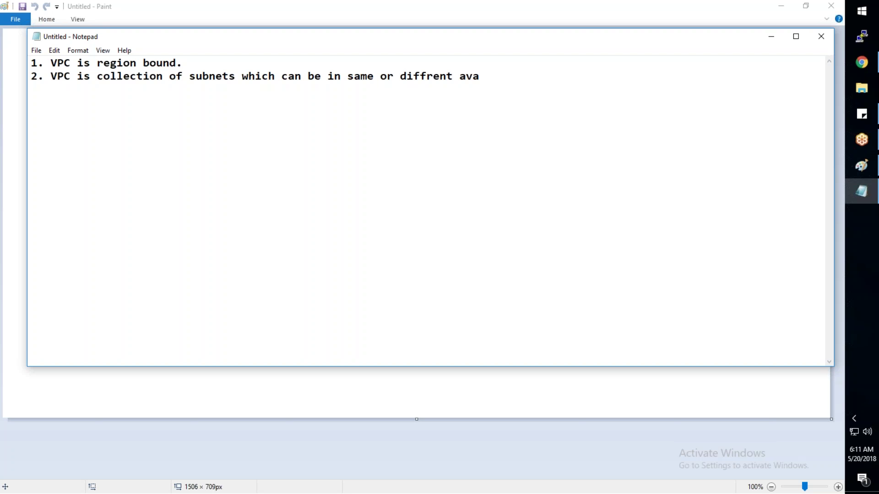
text(ilibility zones.)
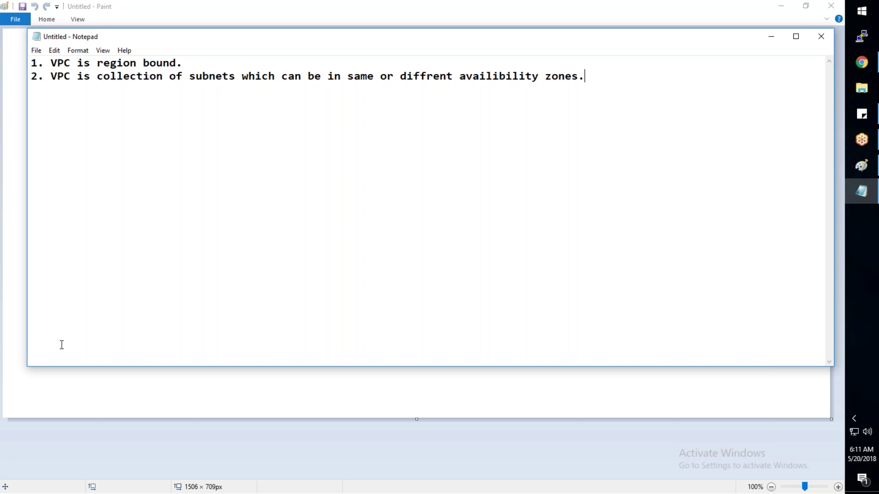
click(339, 400)
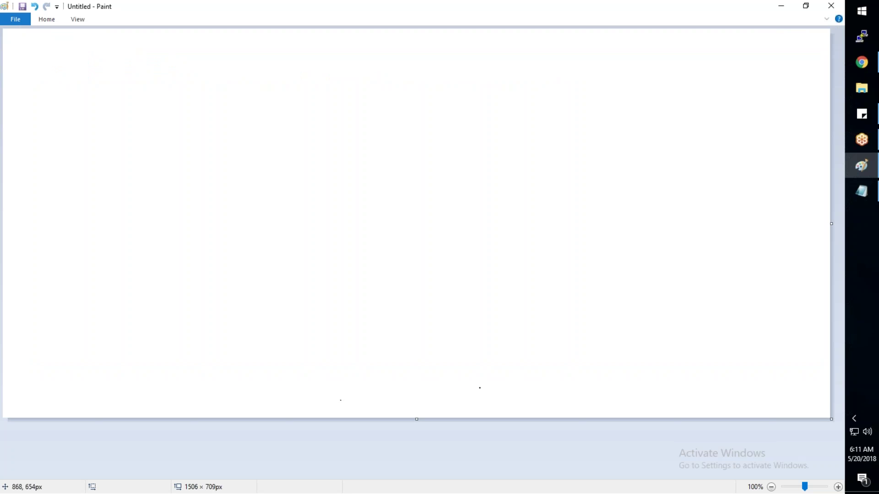
Step: Enlarge the blank Paint canvas
click(830, 32)
click(830, 28)
drag(832, 419, 842, 468)
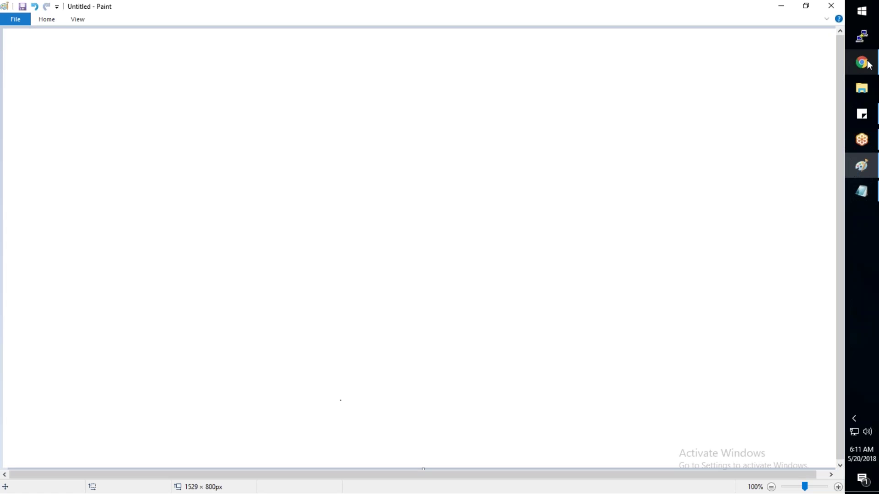
Step: Open EC2 from the Services menu in a new browser tab and switch to it
mouse_move(867, 64)
click(782, 72)
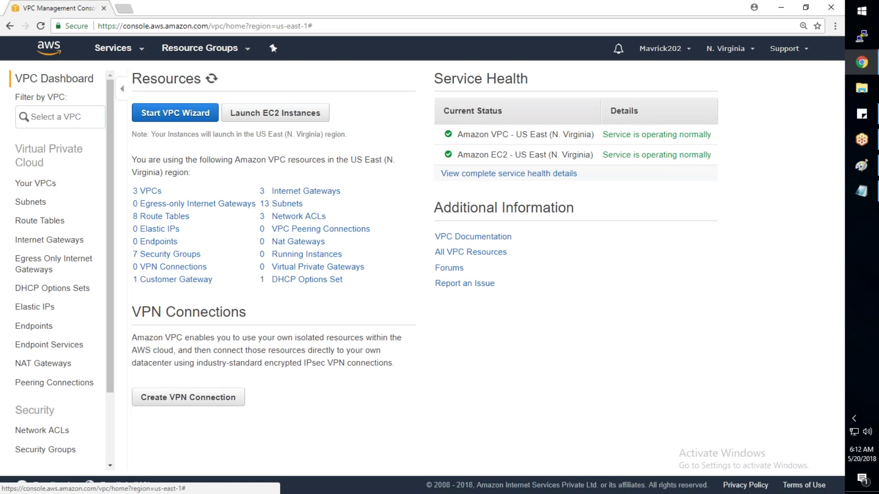
click(119, 49)
right_click(191, 146)
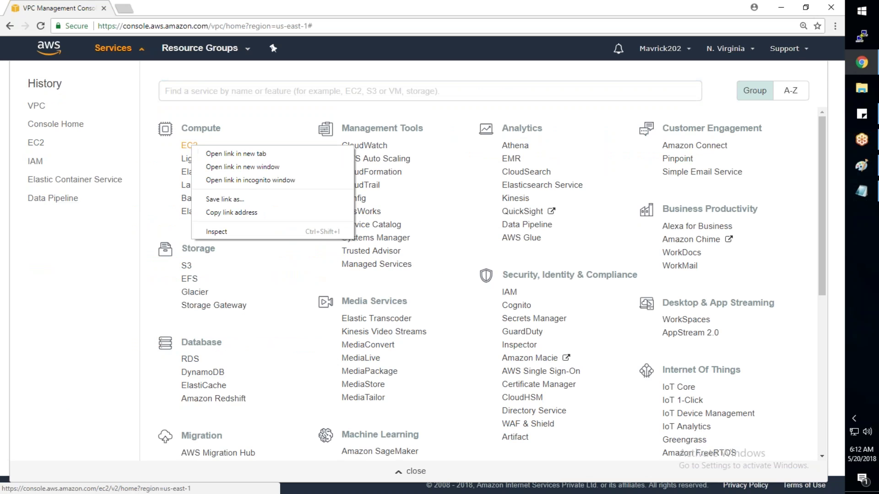
click(238, 153)
click(410, 471)
click(169, 9)
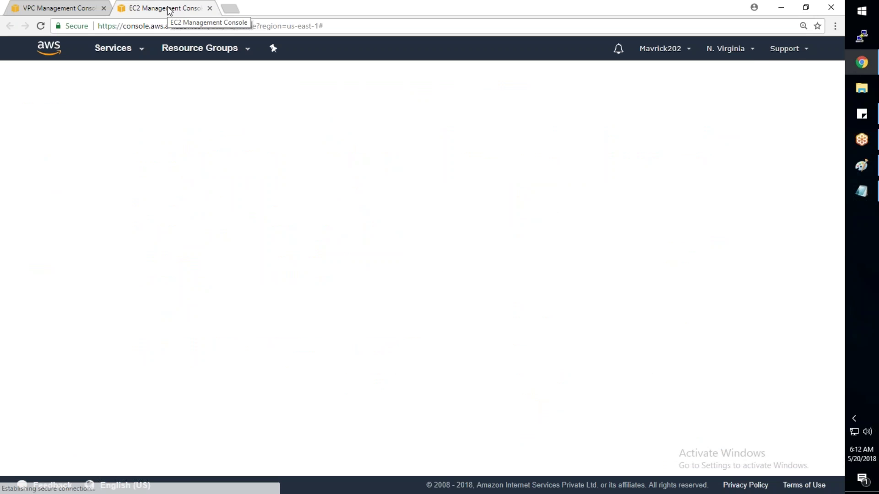
Step: Confirm the N. Virginia region and point out zones us-east-1d, 1e and 1f in Service Health
click(730, 49)
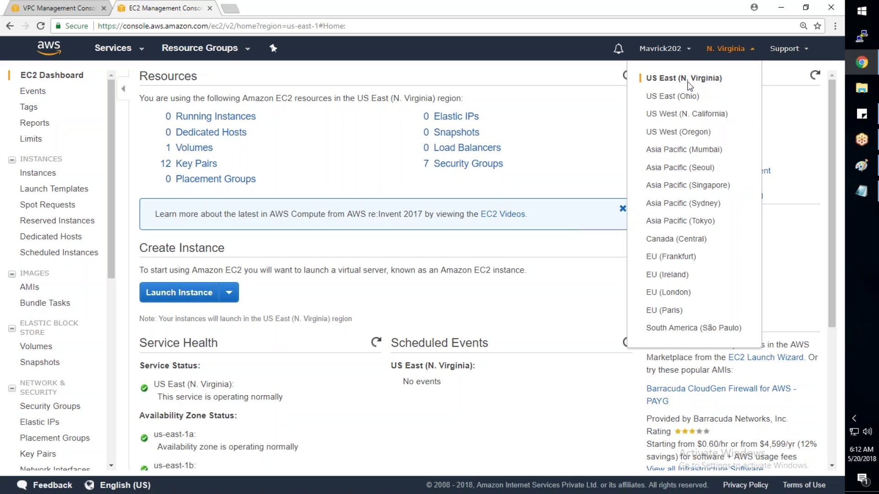
drag(289, 26, 319, 27)
click(584, 174)
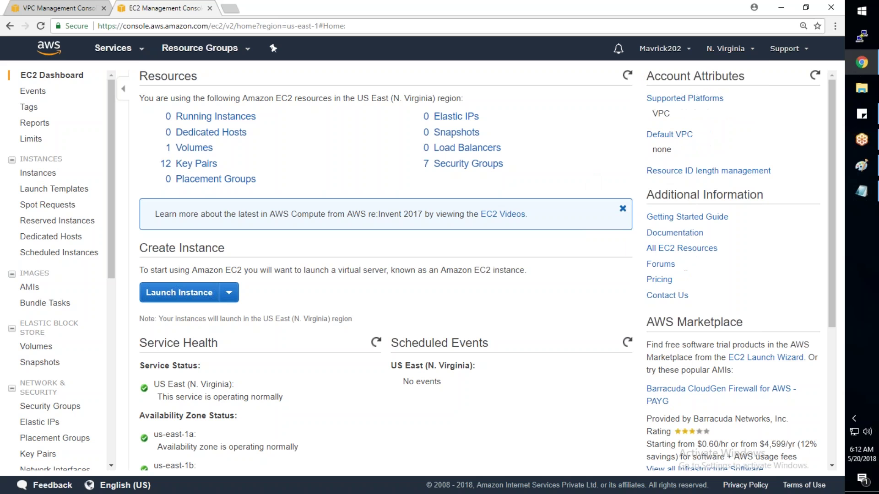
scroll(485, 265, down, 1)
scroll(205, 249, down, 5)
double_click(190, 312)
double_click(190, 344)
double_click(185, 374)
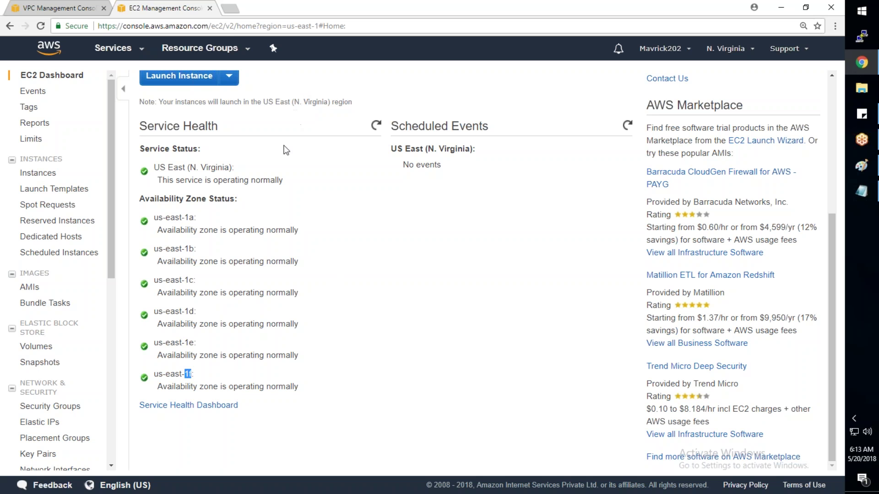
Step: Bring Notepad back and highlight the wording of both VPC notes
click(860, 198)
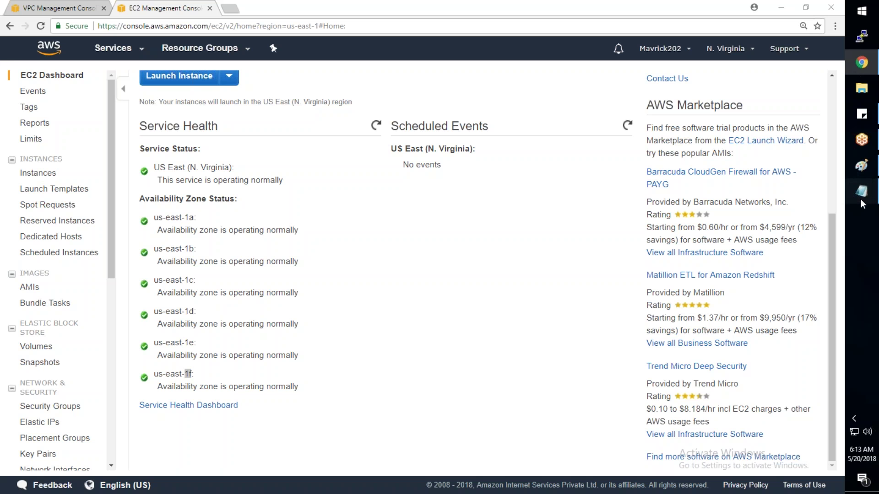
drag(53, 64, 138, 66)
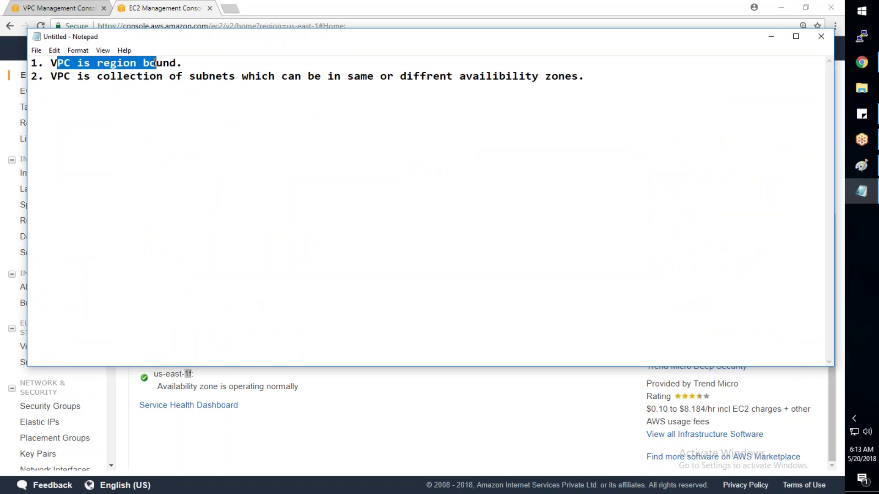
drag(51, 77, 442, 85)
click(590, 74)
click(330, 62)
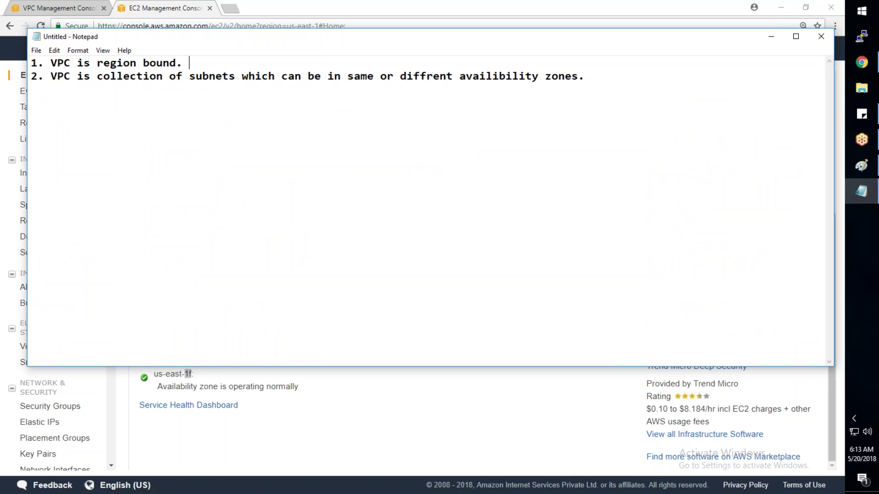
Step: Select and delete both notes, then show the desktop
drag(589, 81, 5, 63)
key(Delete)
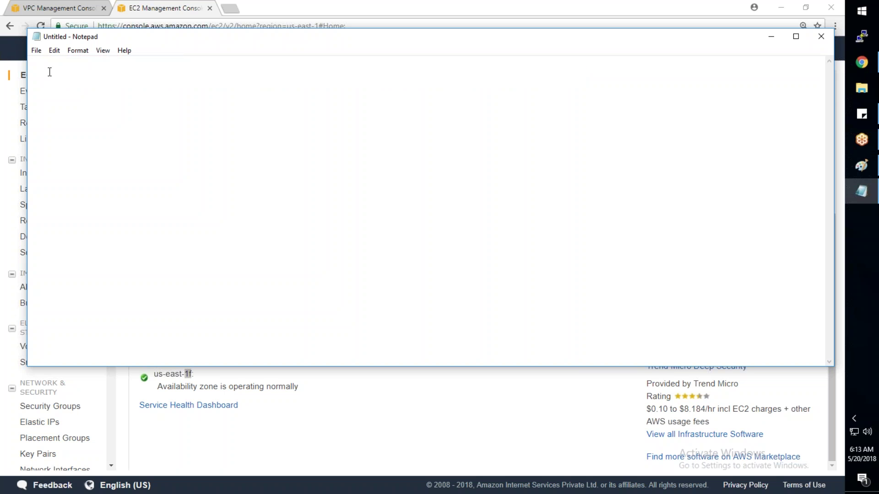
key(super+d)
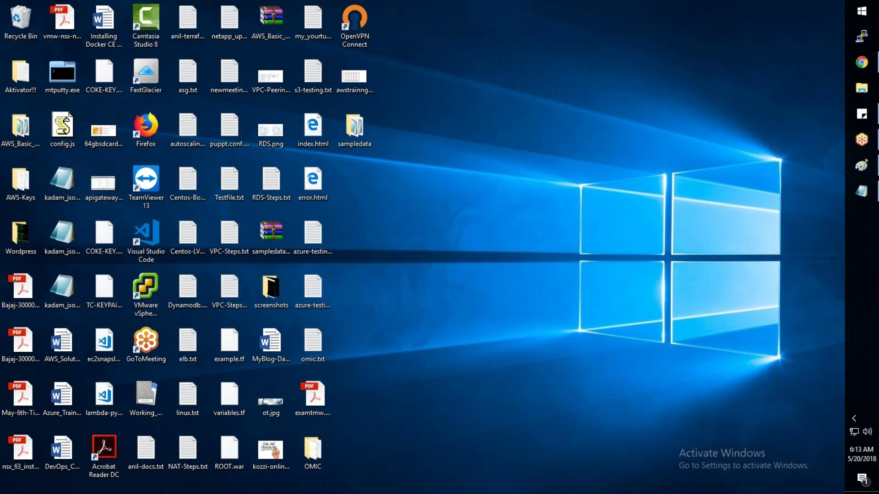
Step: Open VPC-Steps2.txt and highlight the 10.1.0.0/16 VPC range in step 1
double_click(229, 291)
drag(51, 62, 224, 76)
click(388, 110)
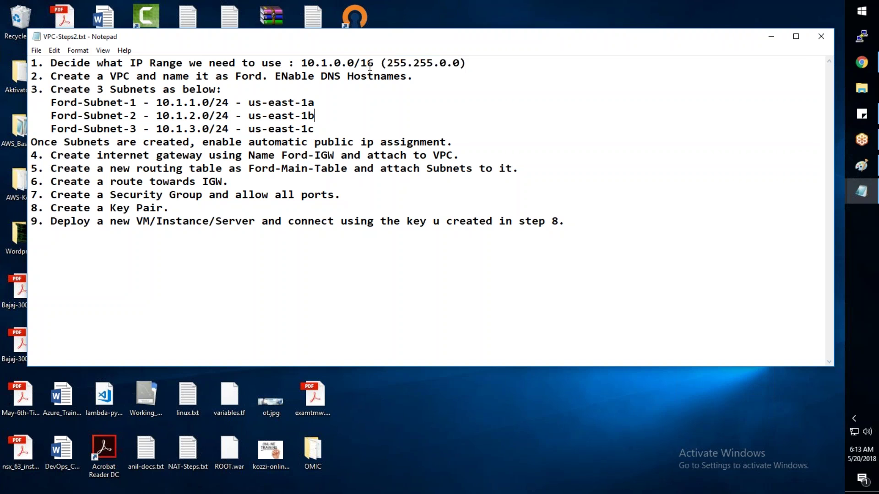
drag(374, 62, 360, 63)
click(361, 69)
click(374, 64)
drag(375, 64, 360, 64)
click(358, 99)
drag(374, 64, 303, 65)
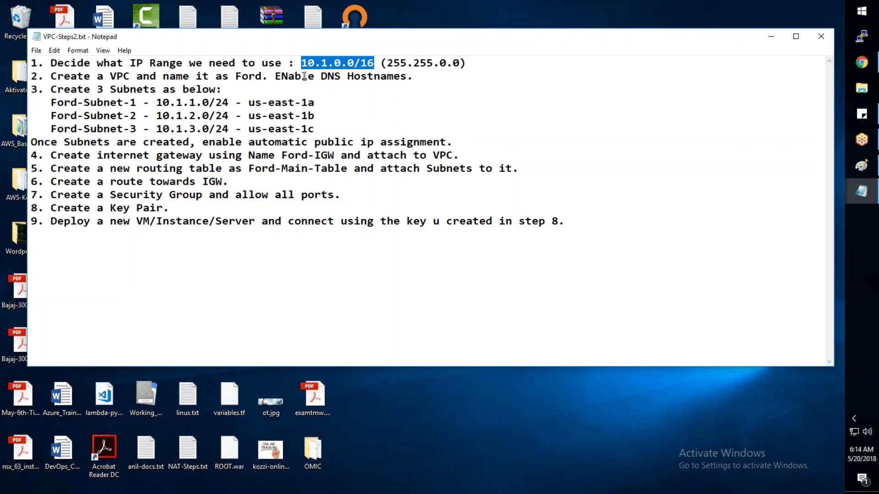
click(337, 92)
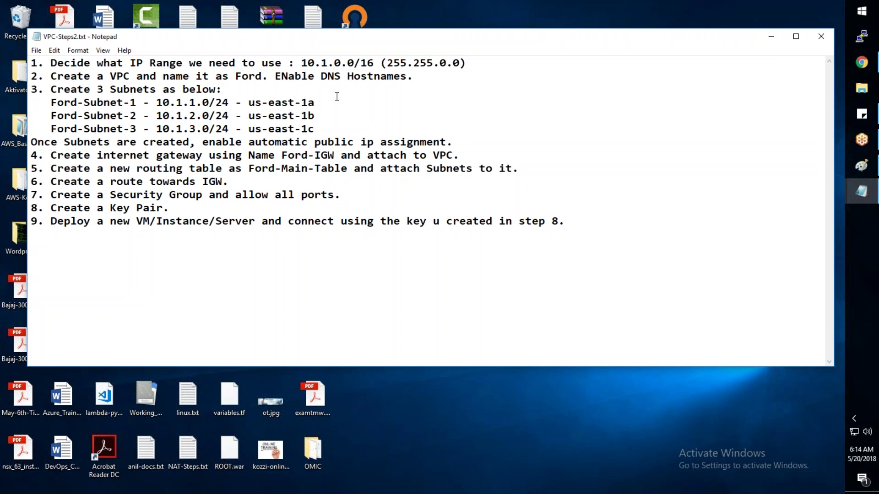
drag(374, 62, 301, 63)
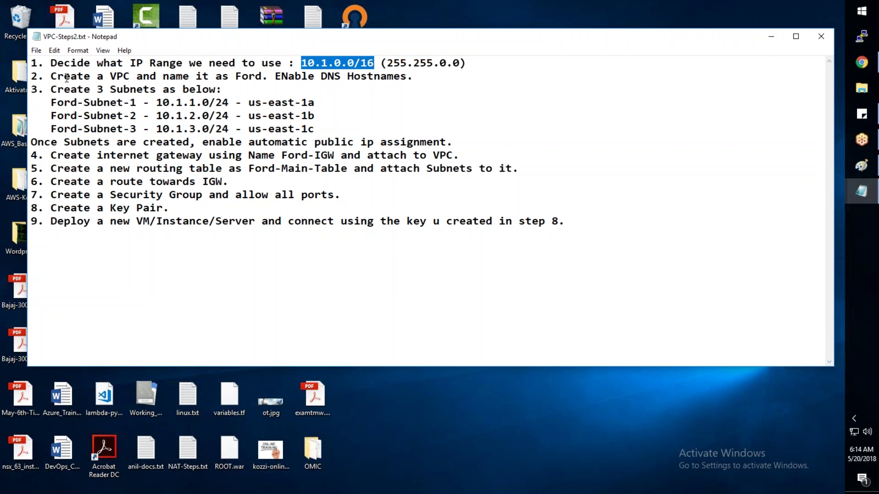
Step: In step 2, shorten the VPC name Ford to F
drag(56, 76, 131, 76)
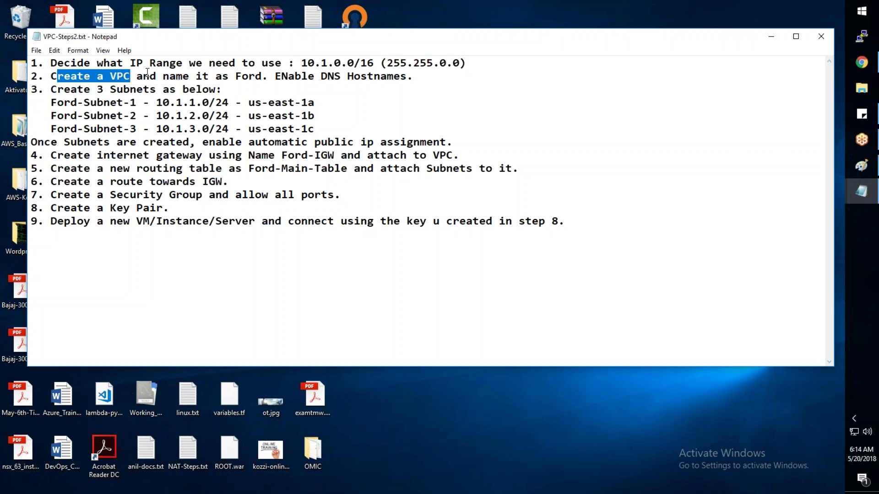
click(262, 76)
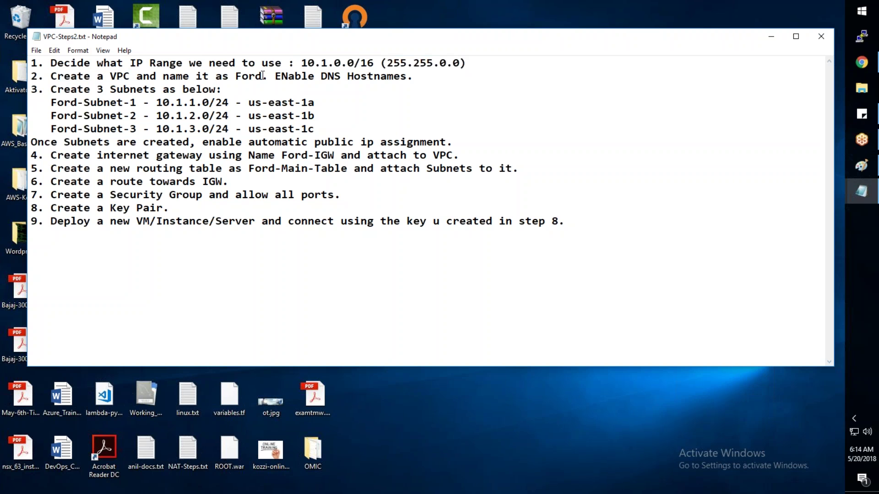
key(BackSpace)
key(BackSpace)
key(BackSpace)
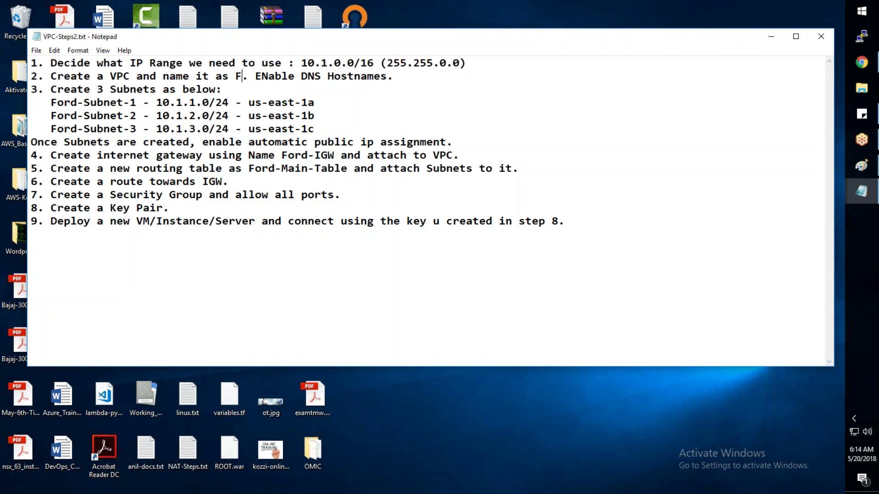
mouse_move(853, 62)
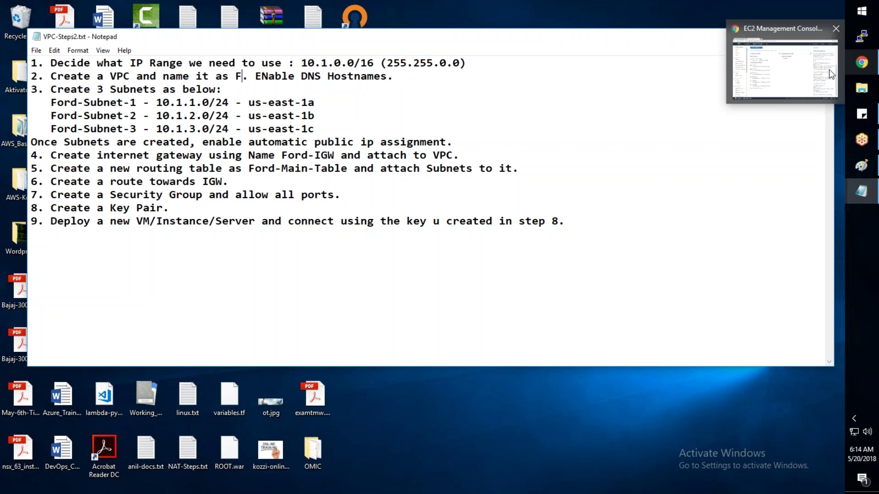
Step: Switch to the AWS console and list the existing VPCs MARUTI, INFY-VPC and Ford
click(791, 80)
click(36, 183)
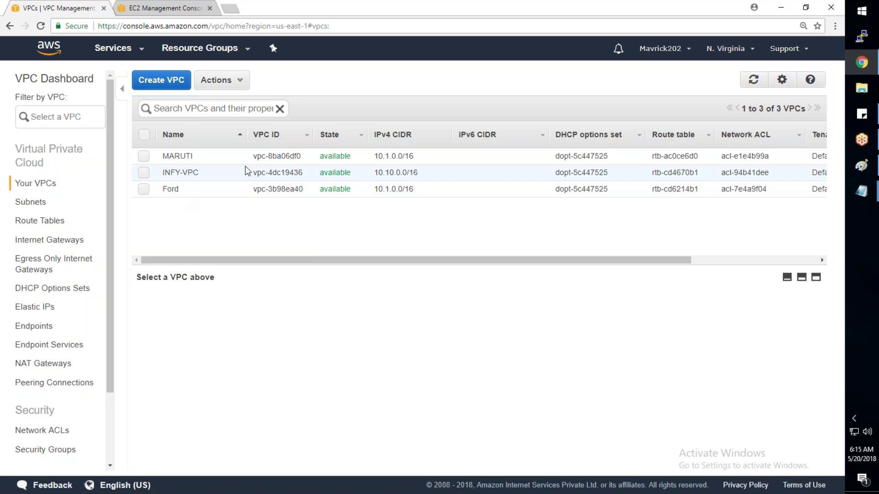
Step: Replace the leftover F with TATA as the VPC name in step 2
key(alt+Tab)
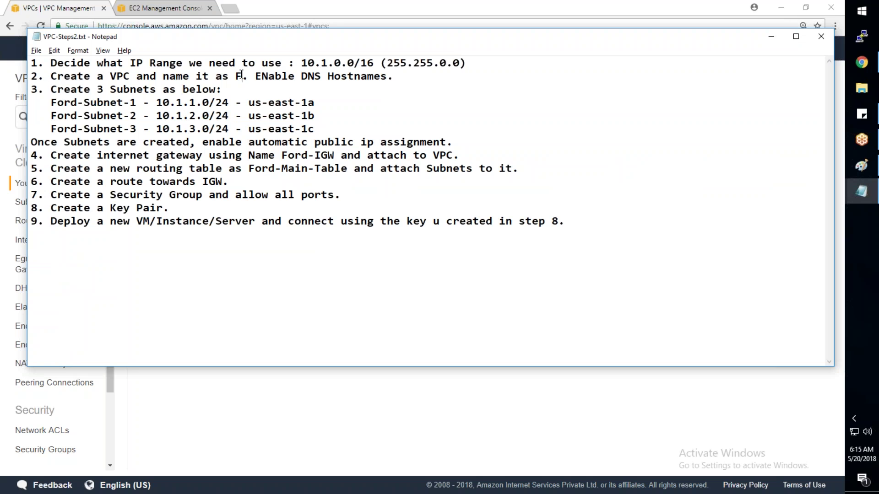
click(241, 74)
key(BackSpace)
text(TATA)
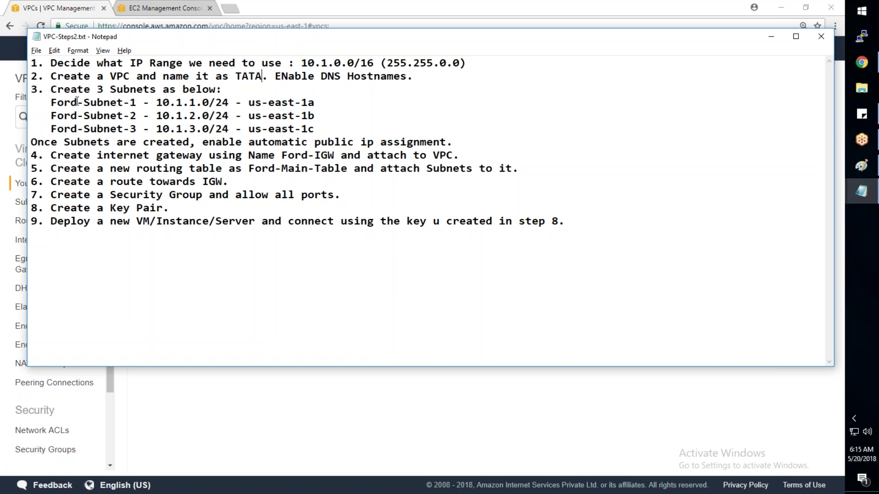
Step: Replace all occurrences of Ford with TATA throughout the file
drag(77, 102, 51, 101)
key(ctrl+f)
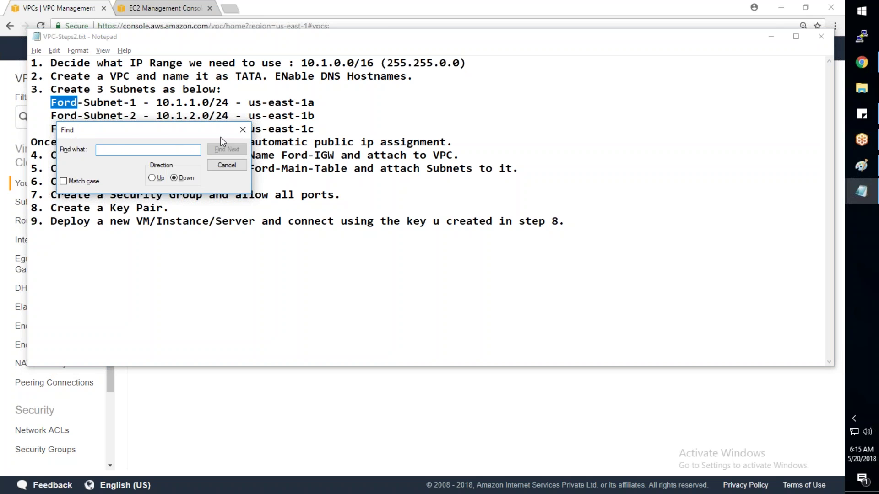
click(242, 130)
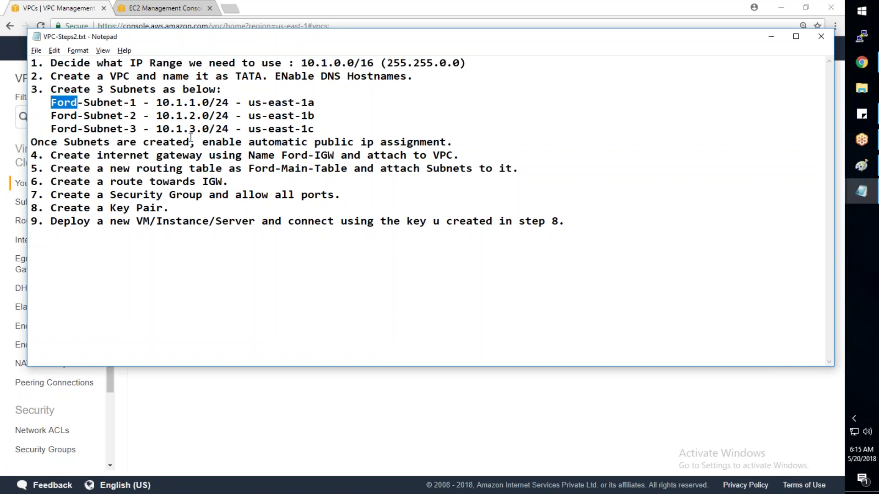
key(ctrl+h)
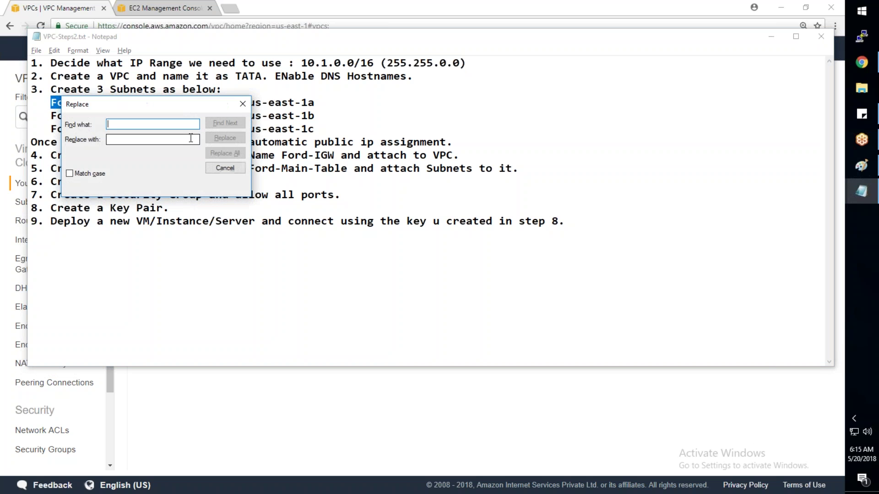
click(190, 140)
text(TATA)
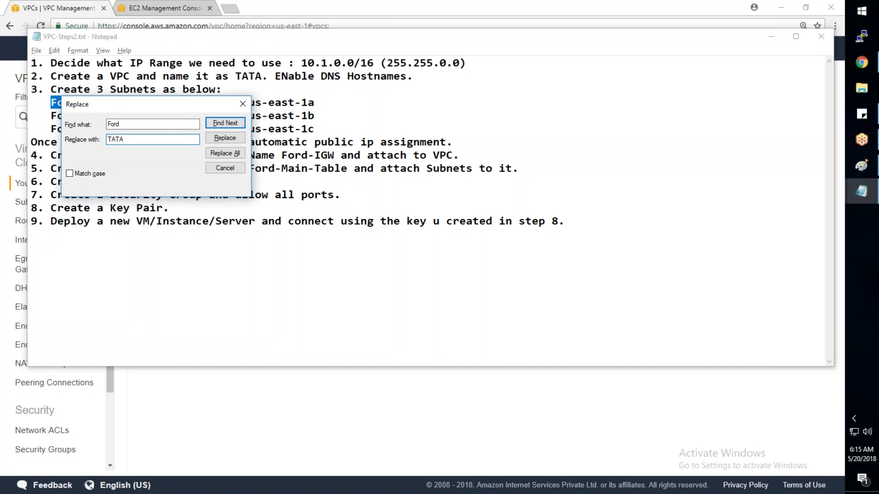
click(243, 153)
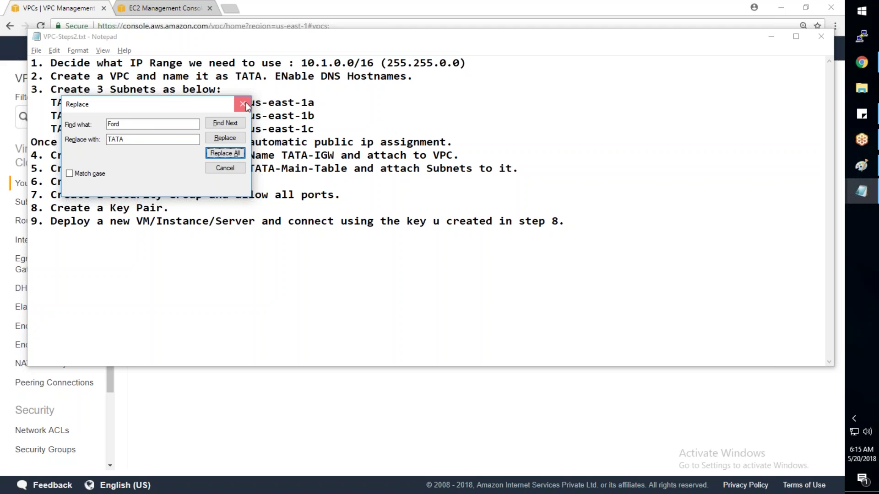
Step: Review TATA-Subnet-1, the 10.1.0.0/16 VPC range, 10.1.1.0/24 and zones us-east-1a and 1c
click(243, 104)
drag(136, 104, 51, 106)
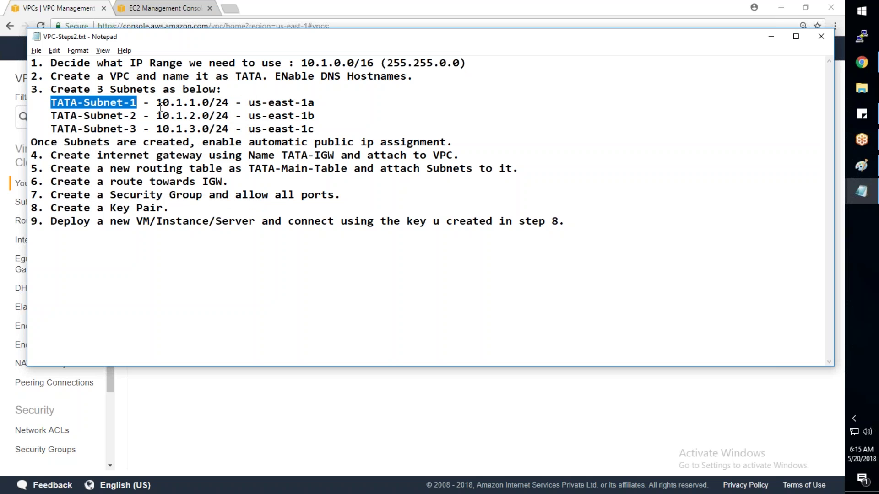
drag(301, 62, 374, 62)
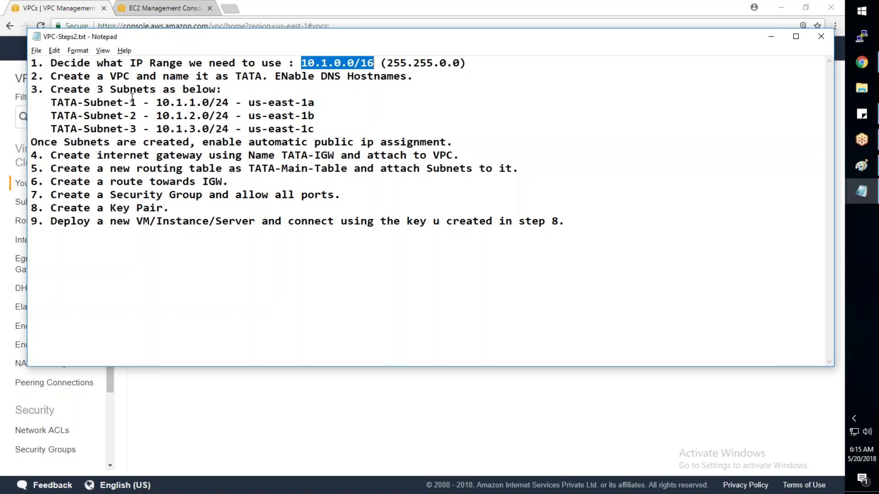
drag(156, 102, 229, 102)
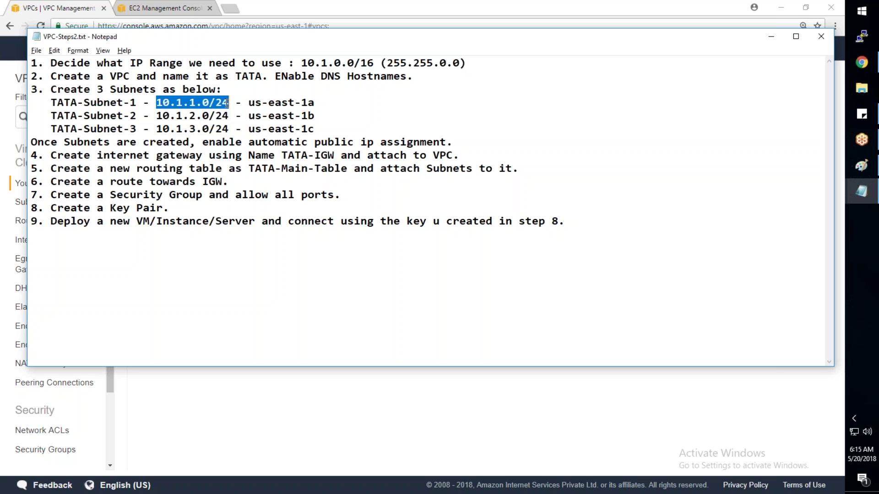
drag(315, 103, 190, 130)
drag(320, 129, 281, 129)
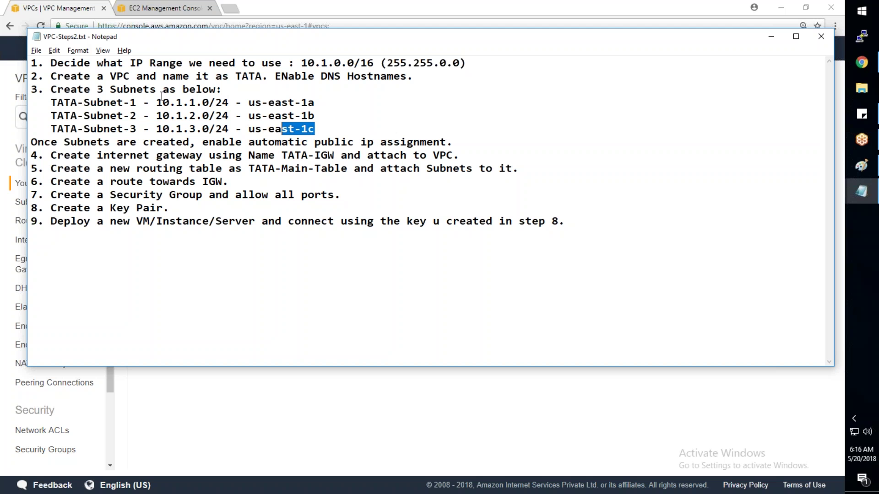
click(315, 128)
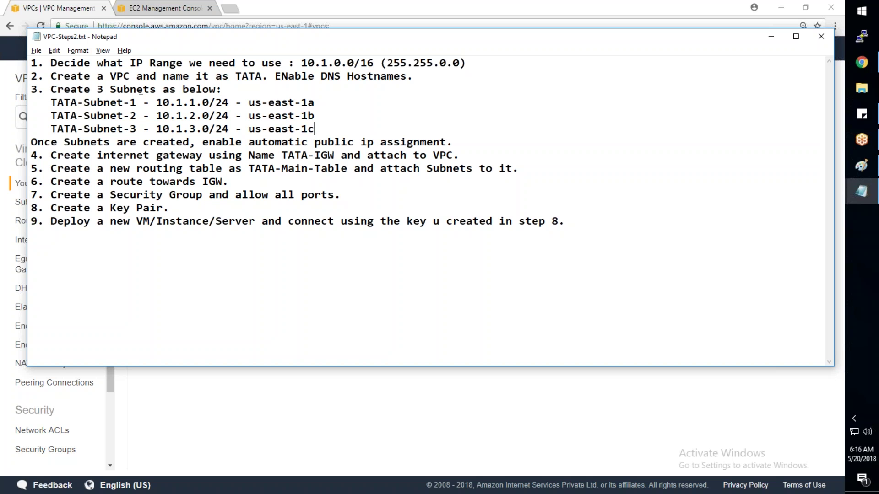
Step: Review the three TATA subnet ranges, the 1b zone and the auto public IP note
drag(157, 102, 235, 103)
drag(163, 115, 229, 116)
drag(163, 128, 229, 124)
click(231, 109)
drag(315, 117, 32, 103)
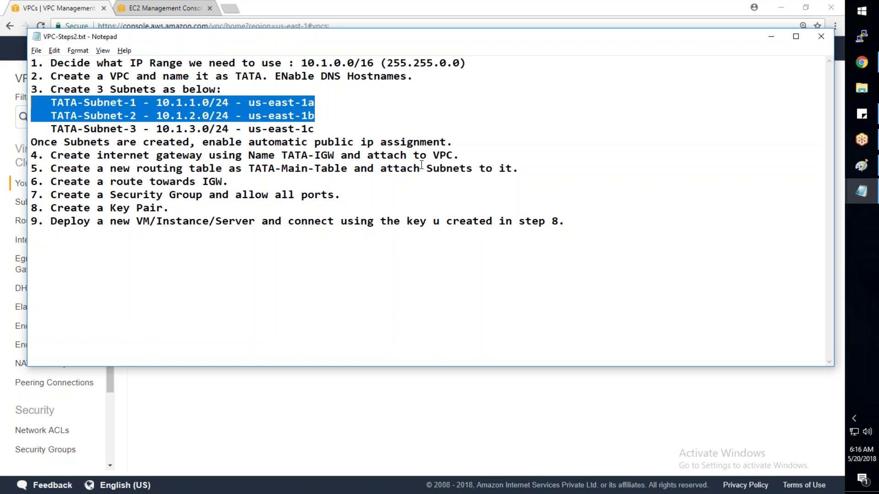
drag(455, 143, 1, 8)
click(33, 9)
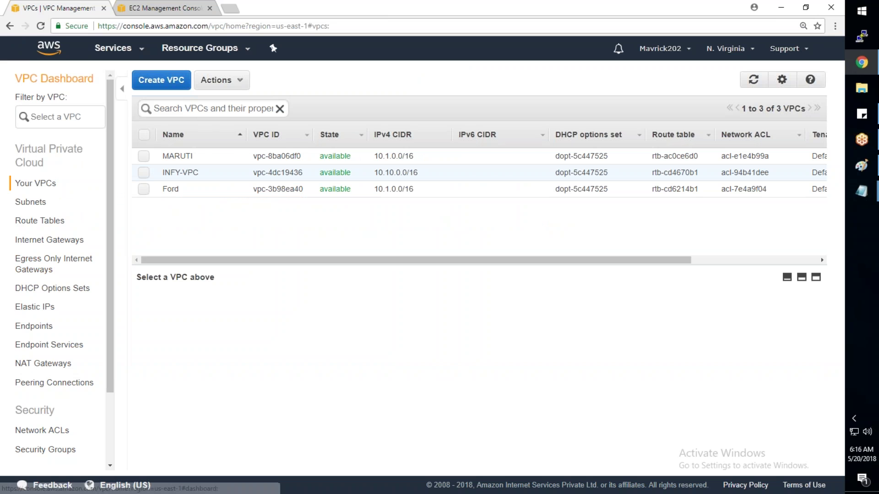
Step: Open the VPC wizard from the dashboard, cancel it and return to Your VPCs
click(54, 78)
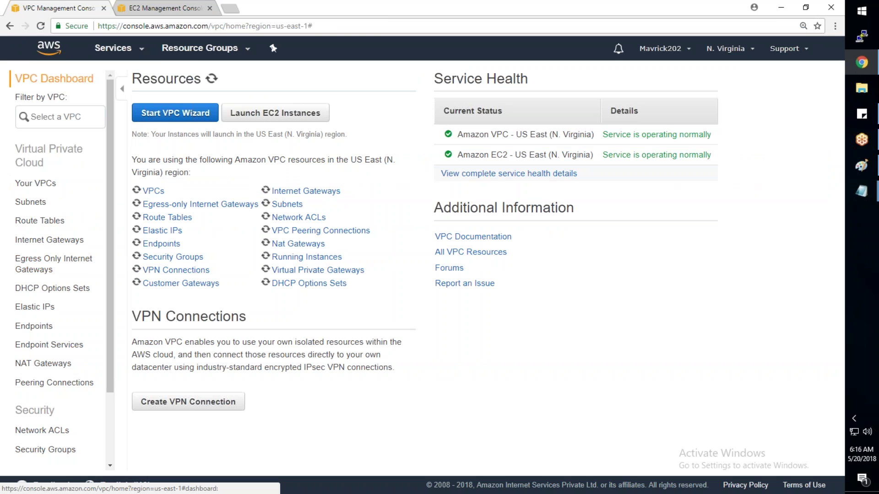
click(151, 108)
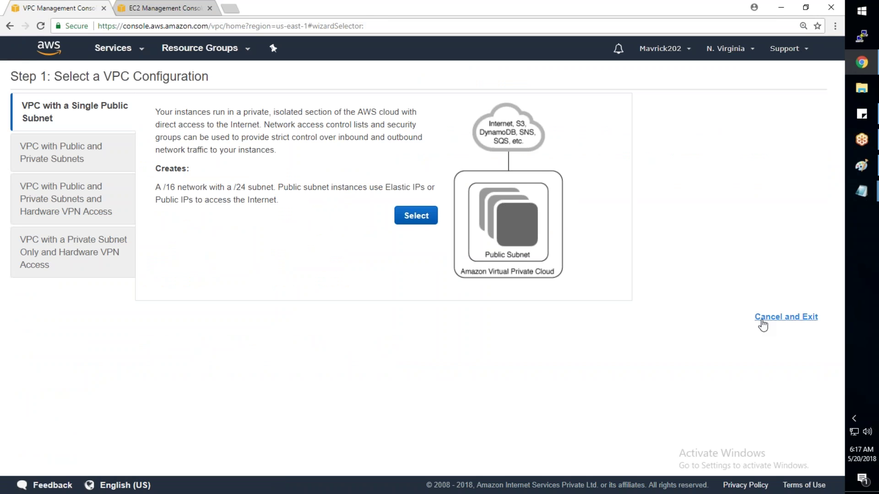
click(762, 321)
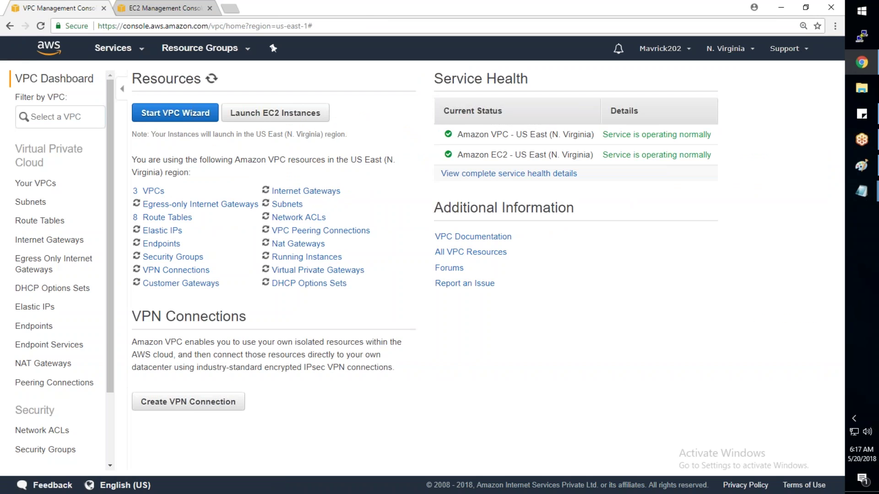
click(34, 183)
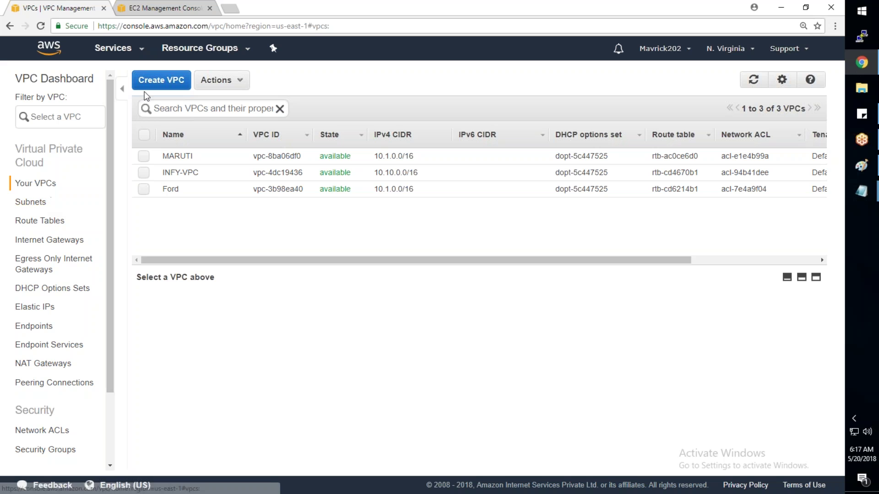
Step: Create VPC 'Tata' with IPv4 CIDR 10.1.0.0/16 and Default tenancy
click(148, 89)
click(367, 241)
text(Tata)
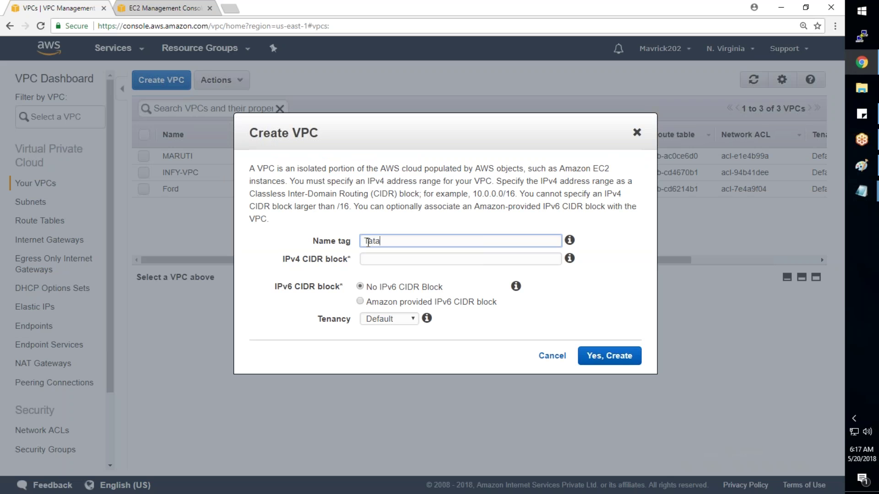
key(Tab)
text(10)
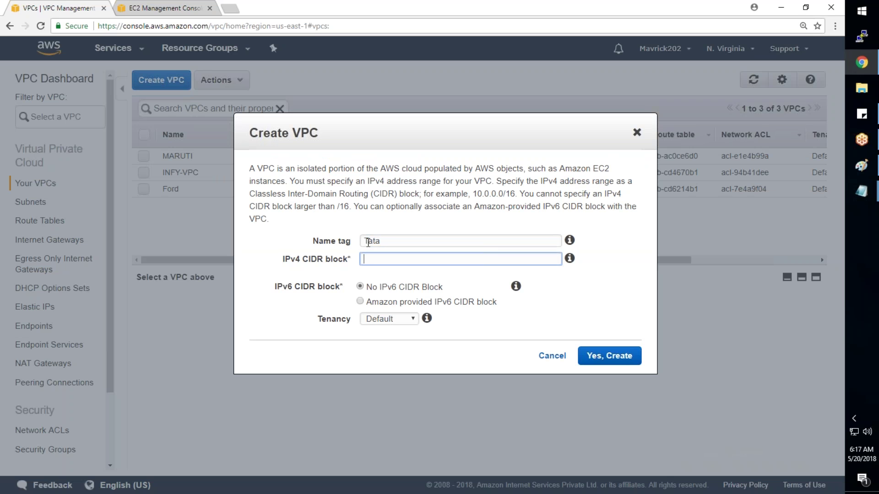
text(.1.0.0/16)
key(Tab)
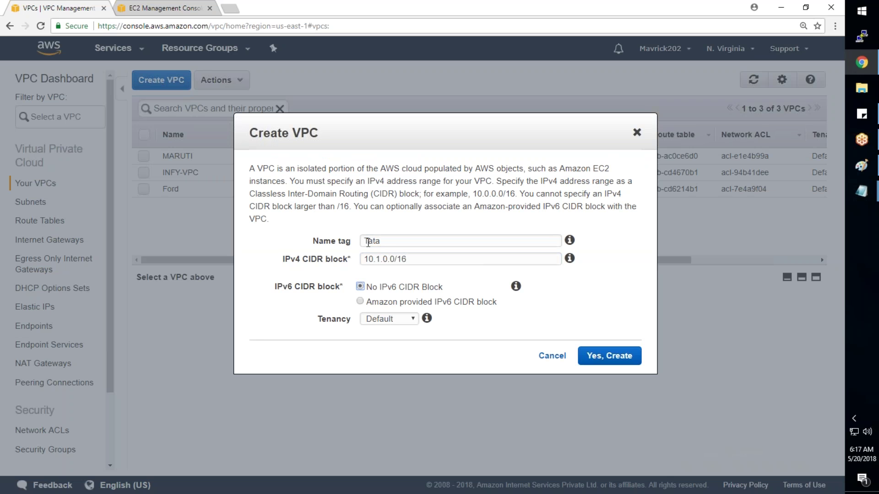
click(569, 259)
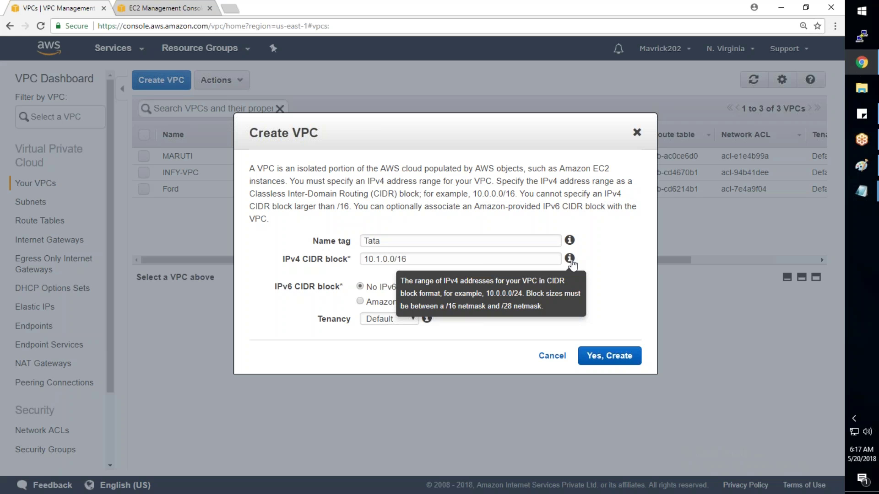
mouse_move(569, 259)
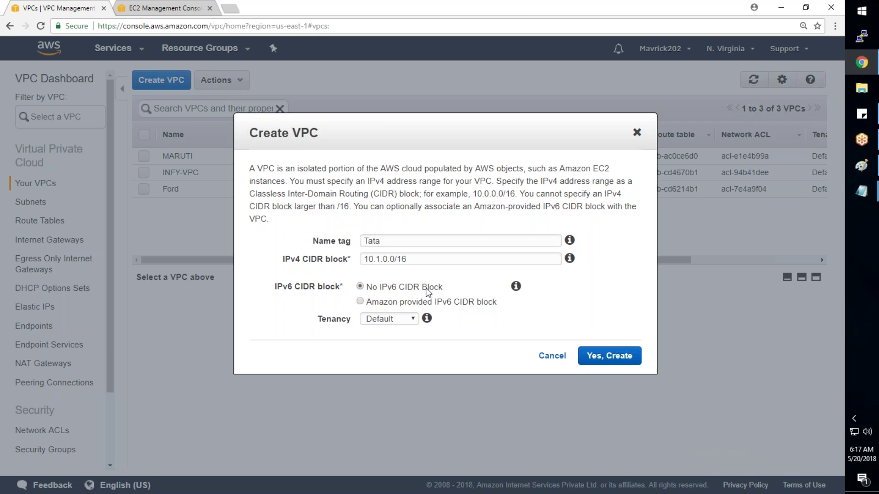
click(403, 319)
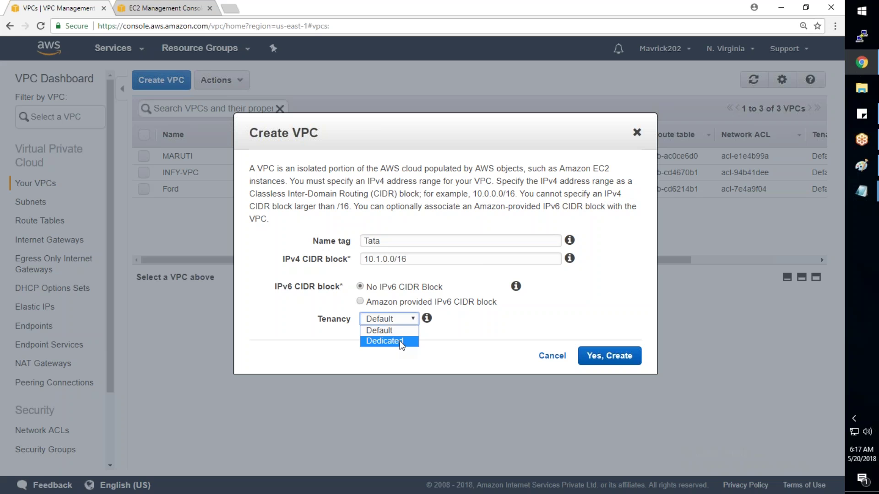
click(397, 335)
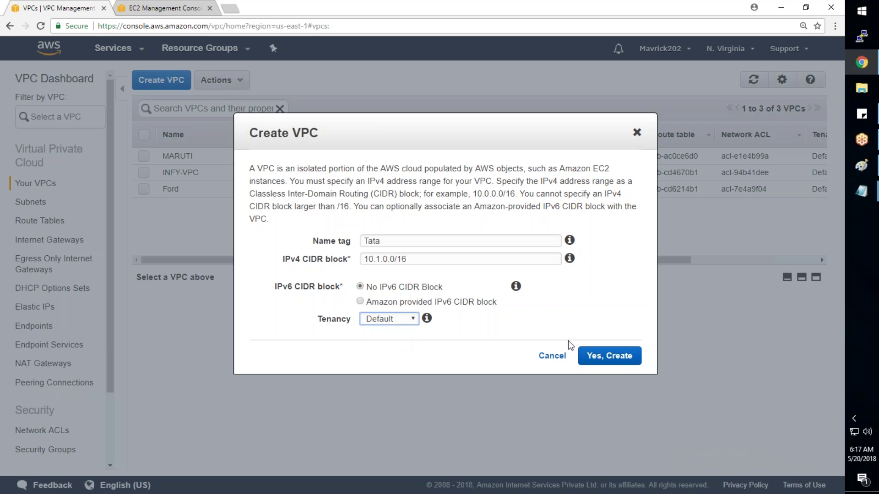
click(613, 360)
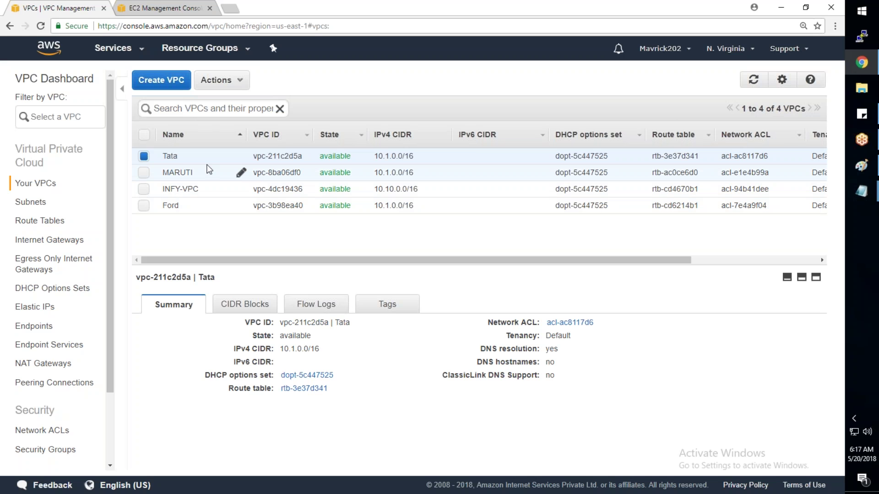
Step: Highlight the Enable DNS Hostnames instructions (steps 2 and 3) in the VPC notes
key(alt+Tab)
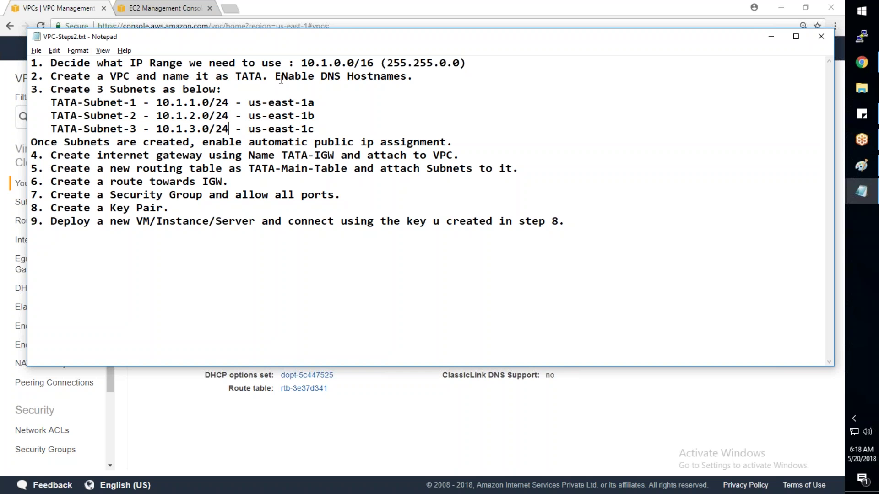
drag(277, 76, 407, 76)
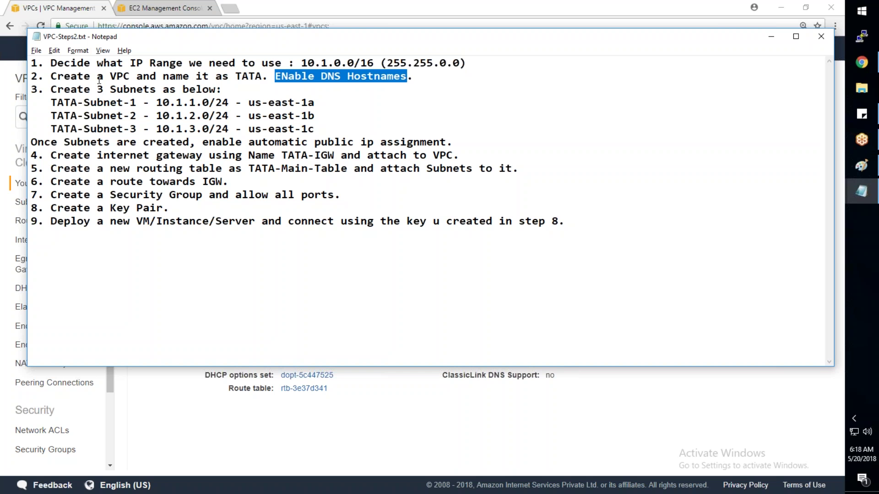
drag(65, 76, 370, 96)
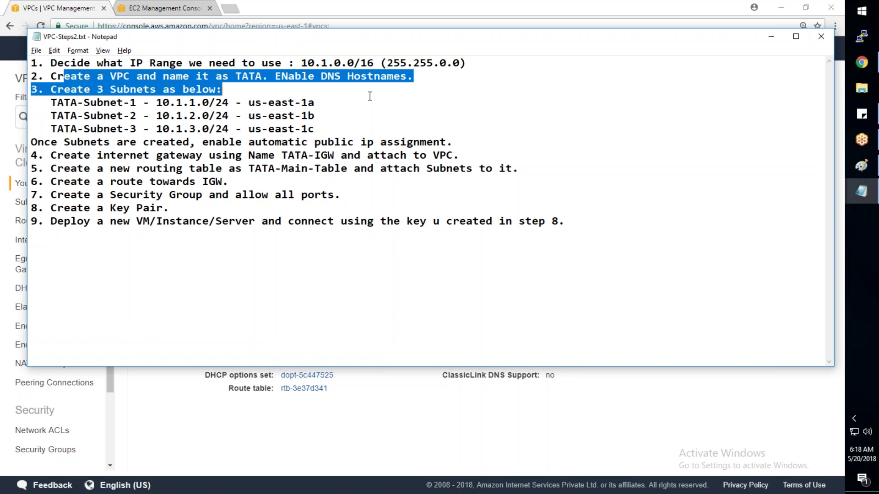
Step: Set DNS hostnames to Yes on the Tata VPC, leaving DNS resolution unchanged
key(alt+Tab)
right_click(212, 153)
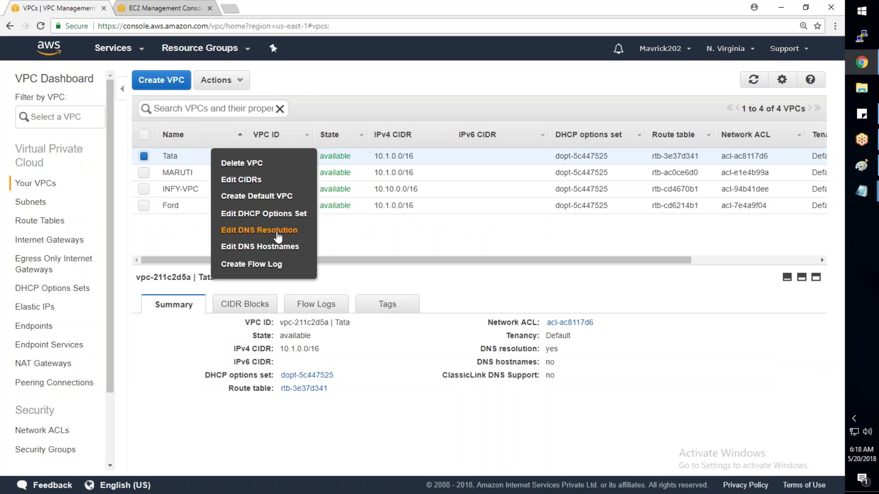
click(278, 230)
click(422, 209)
right_click(258, 151)
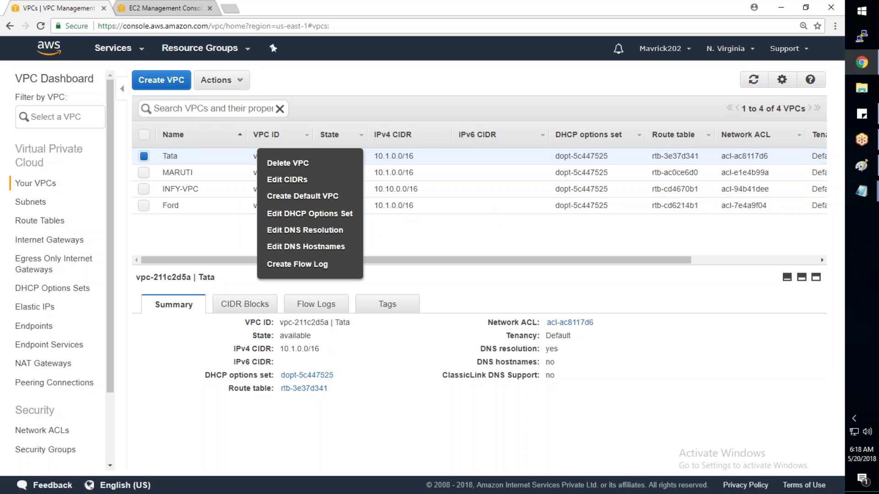
click(305, 246)
click(334, 168)
click(456, 206)
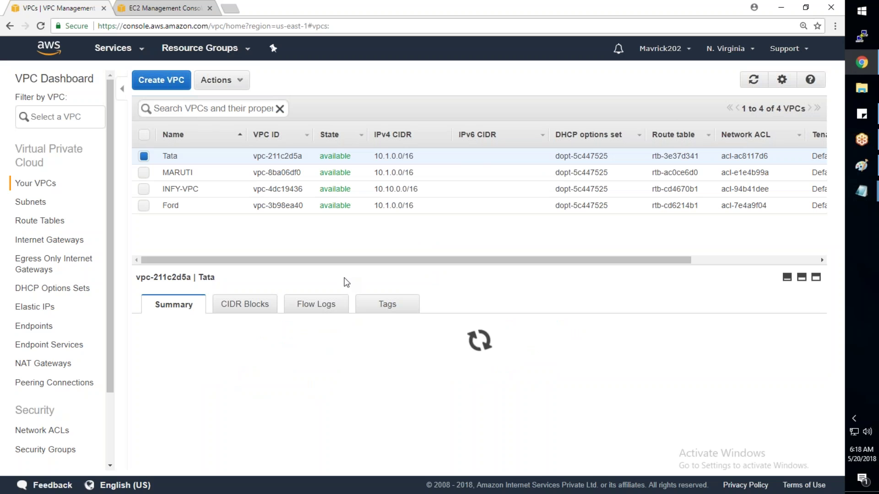
drag(362, 266, 365, 244)
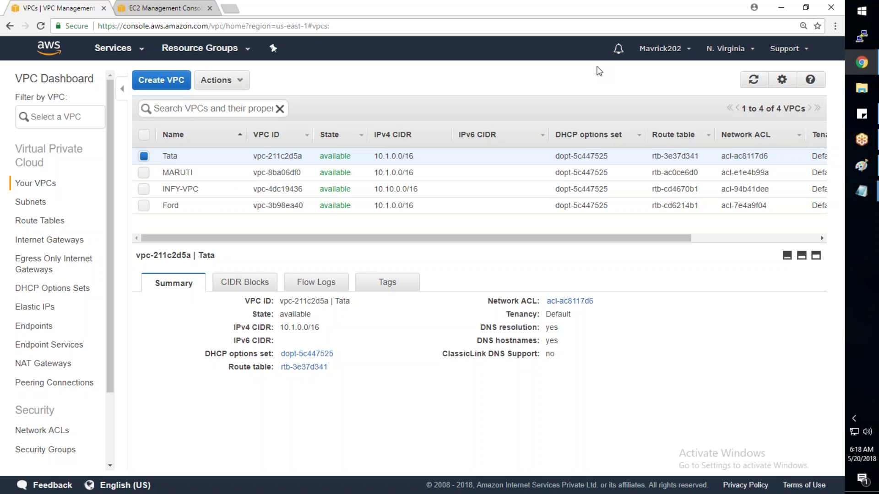
click(867, 175)
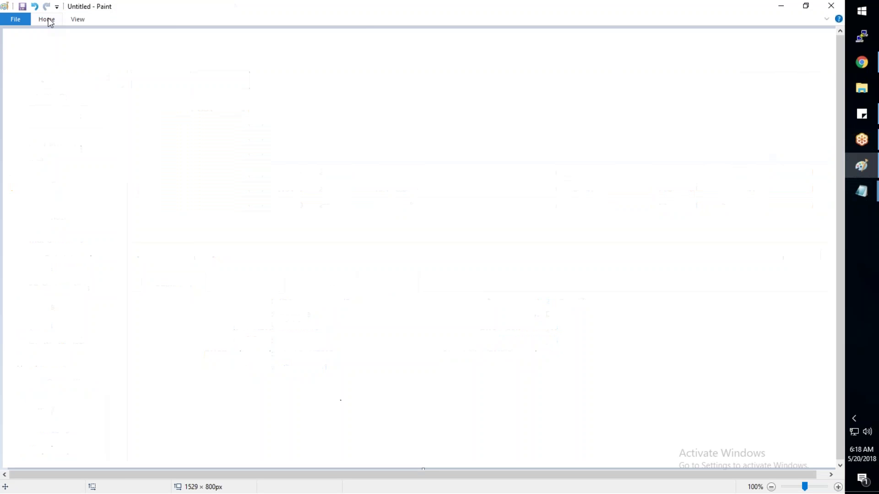
Step: Draw a large rectangle across the Paint canvas
click(50, 23)
click(243, 35)
mouse_move(81, 125)
mouse_down()
mouse_move(566, 441)
mouse_move(697, 426)
mouse_up()
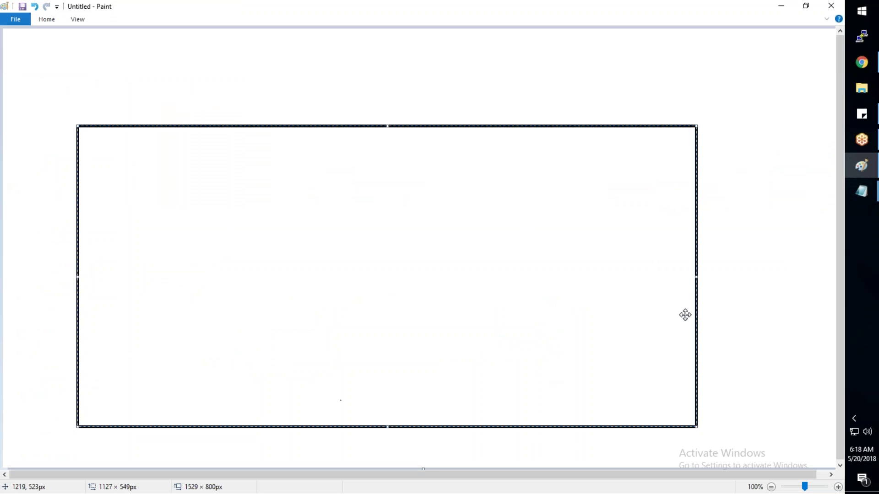
click(724, 306)
Step: Add the title TATA above the large rectangle
click(54, 22)
click(160, 40)
drag(328, 54, 430, 82)
text(TATA)
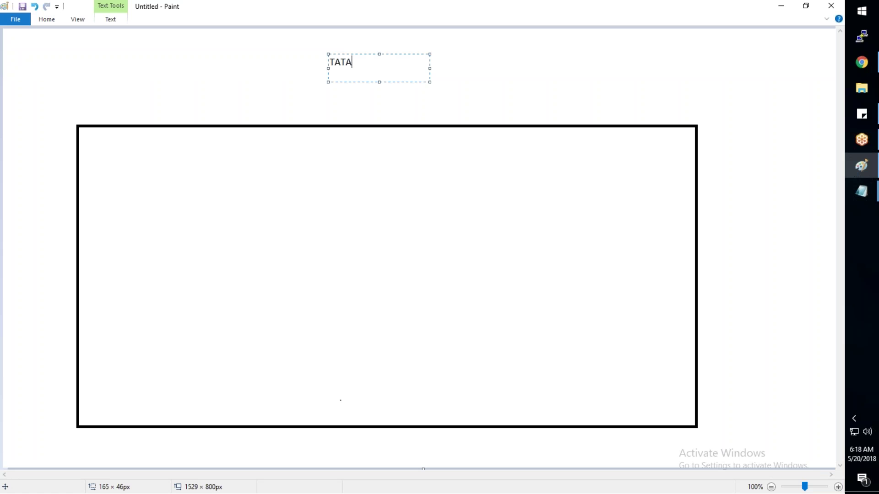
click(233, 72)
Step: Draw a tall rounded rectangle at the left edge inside the box and adjust its size
click(51, 21)
click(253, 35)
drag(85, 134, 167, 422)
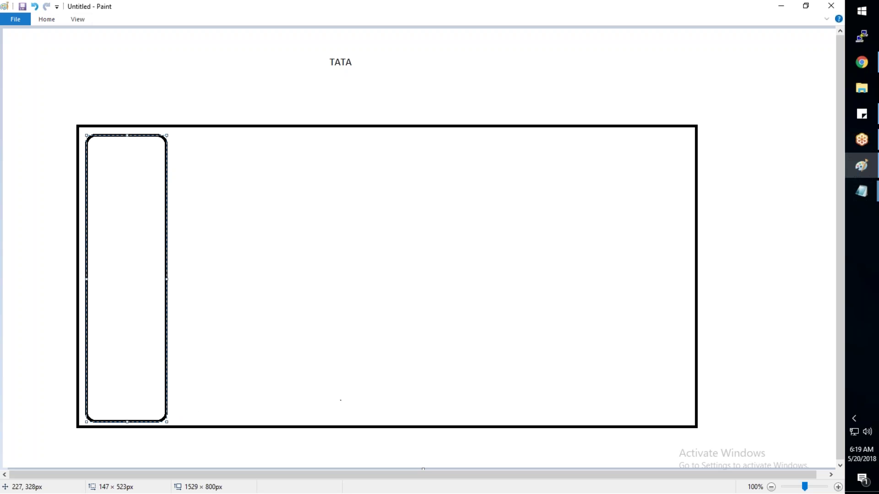
drag(127, 215, 133, 211)
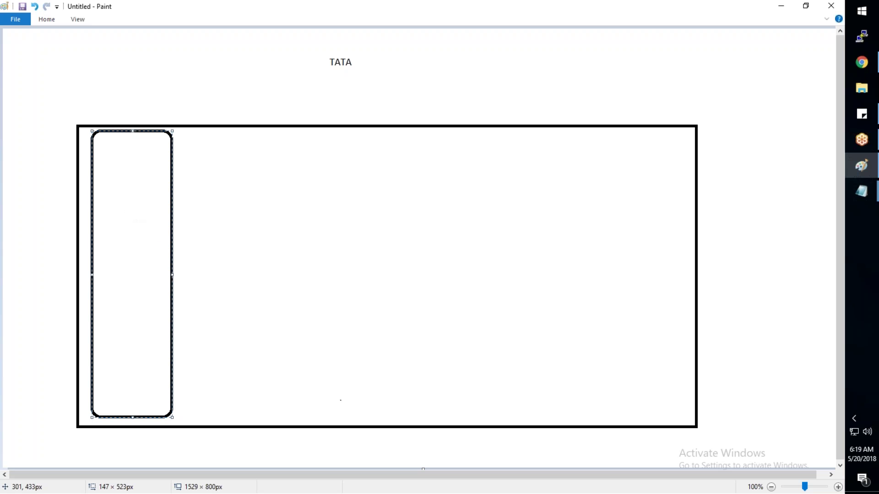
drag(172, 275, 190, 274)
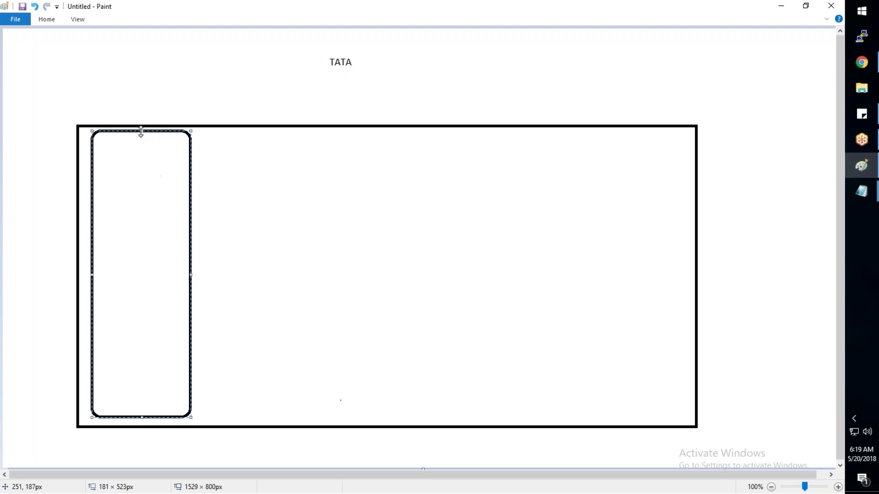
drag(141, 134, 141, 147)
drag(129, 210, 131, 204)
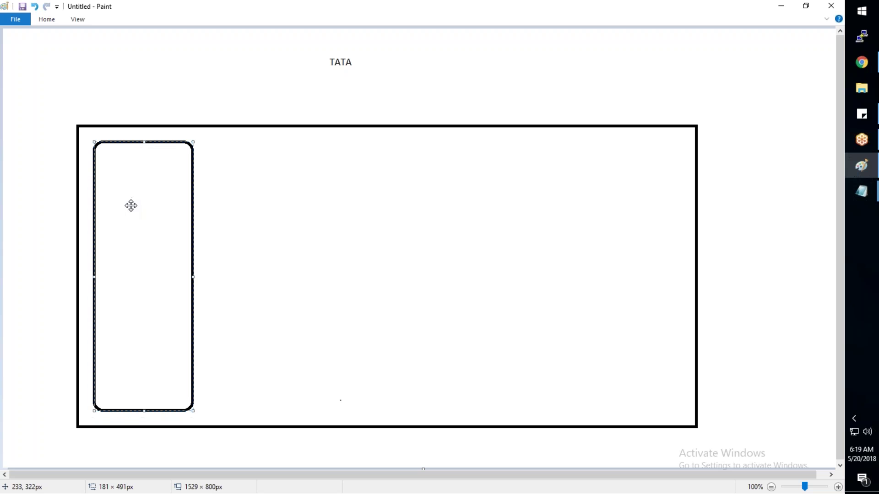
click(53, 22)
Step: Copy the rounded rectangle and paste four copies side by side across the box
drag(88, 139, 196, 413)
key(ctrl+c)
key(ctrl+v)
drag(92, 222, 287, 333)
key(ctrl+v)
drag(51, 244, 365, 355)
key(ctrl+v)
drag(84, 232, 516, 345)
key(ctrl+v)
drag(69, 212, 612, 324)
click(190, 88)
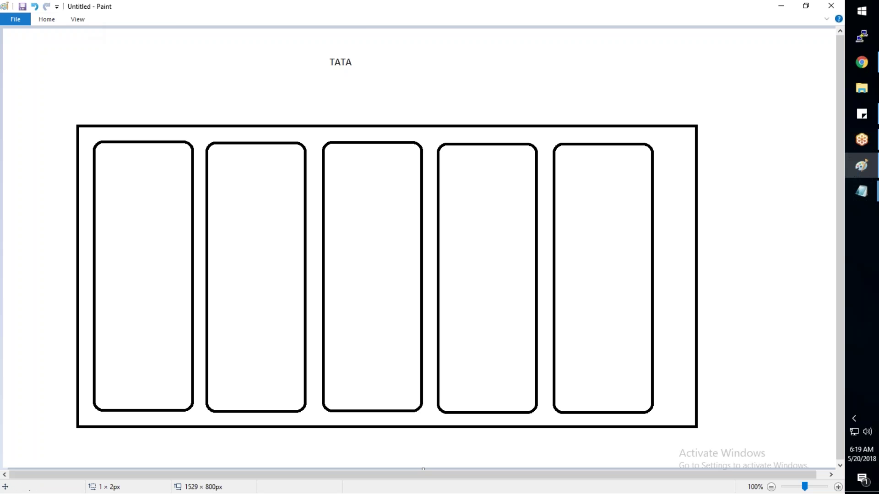
click(47, 19)
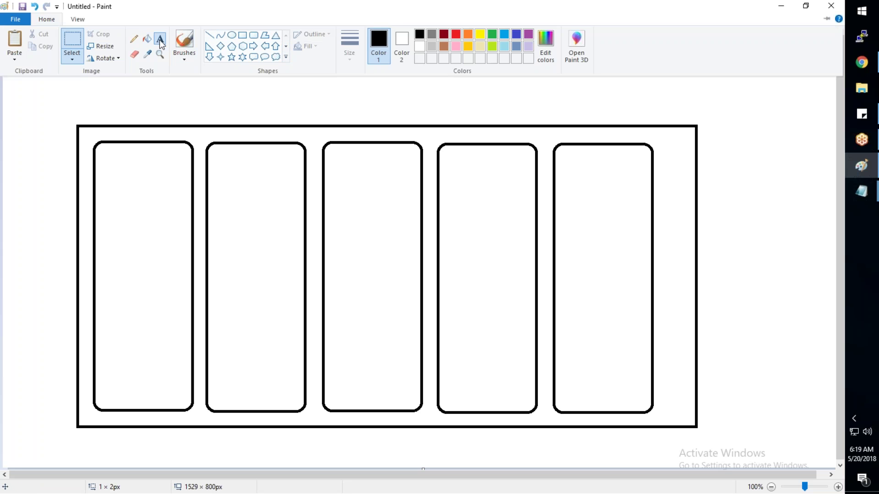
Step: Label the first rounded rectangle us-east-1a and copy the us-east-1 text
click(134, 96)
drag(111, 150, 157, 160)
text(-east-1a)
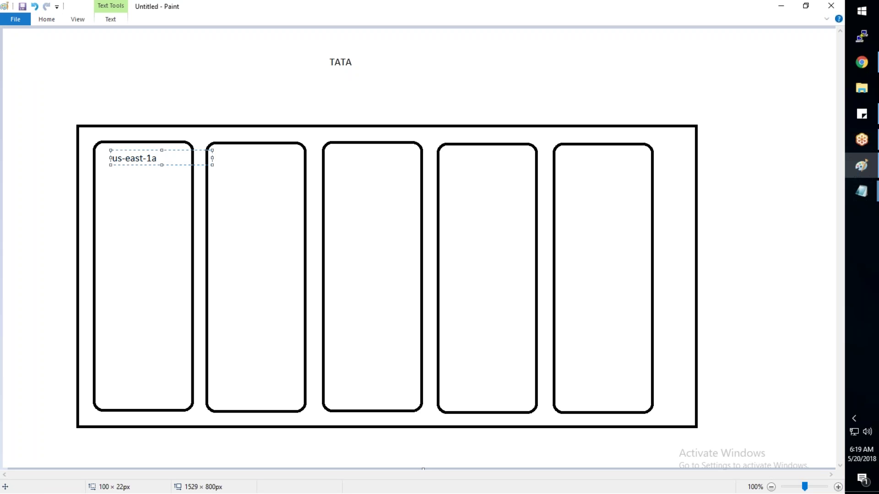
drag(151, 159, 105, 158)
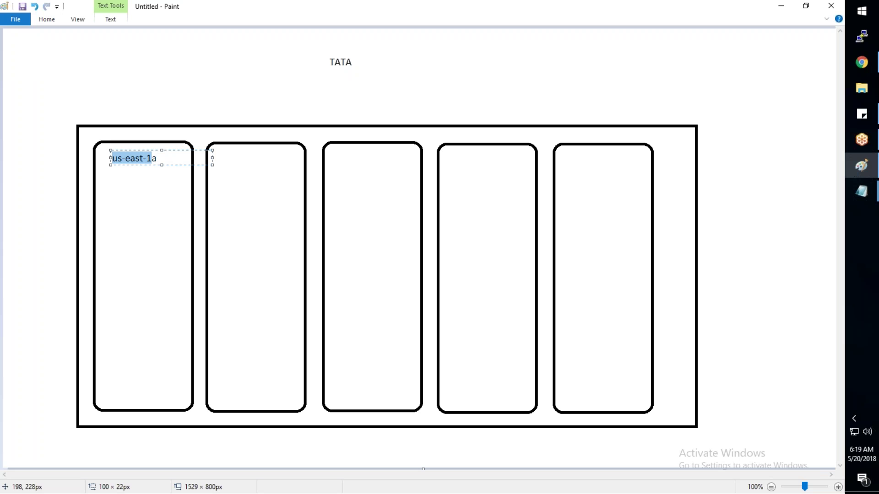
click(46, 19)
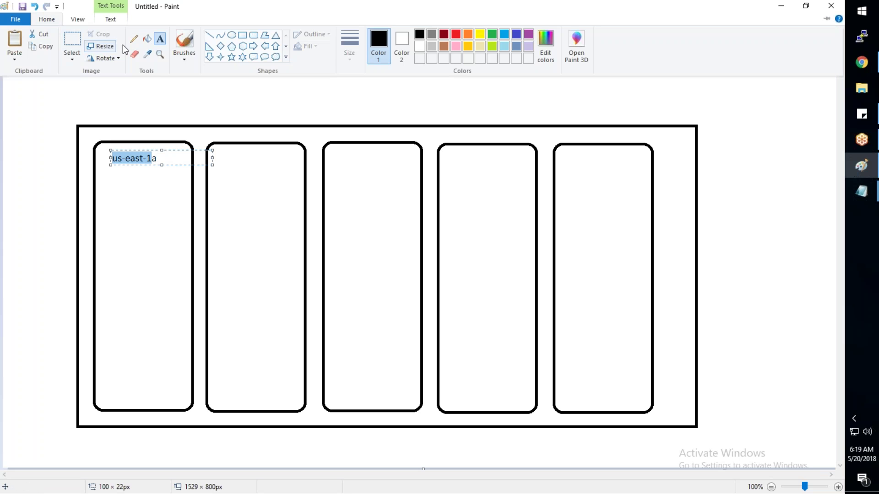
click(164, 90)
Step: Label the second and third rectangles us-east-1b and us-east-1c
drag(226, 154, 326, 166)
key(ctrl+v)
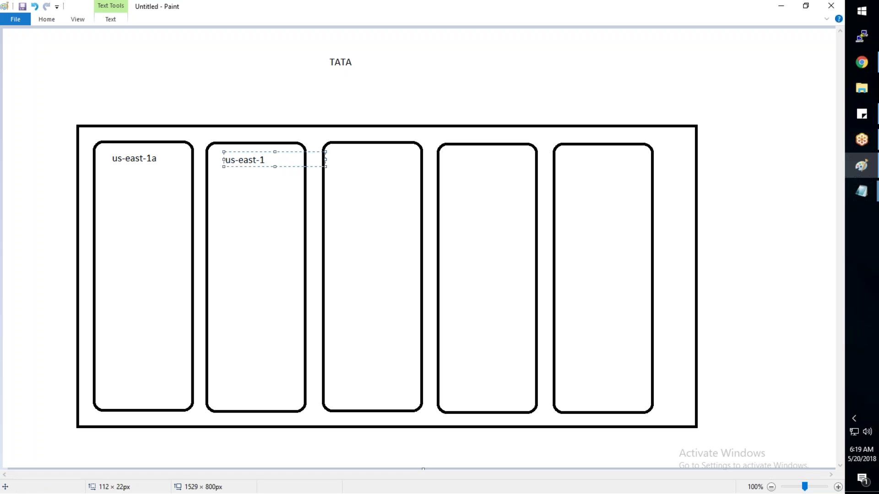
text(b)
click(339, 164)
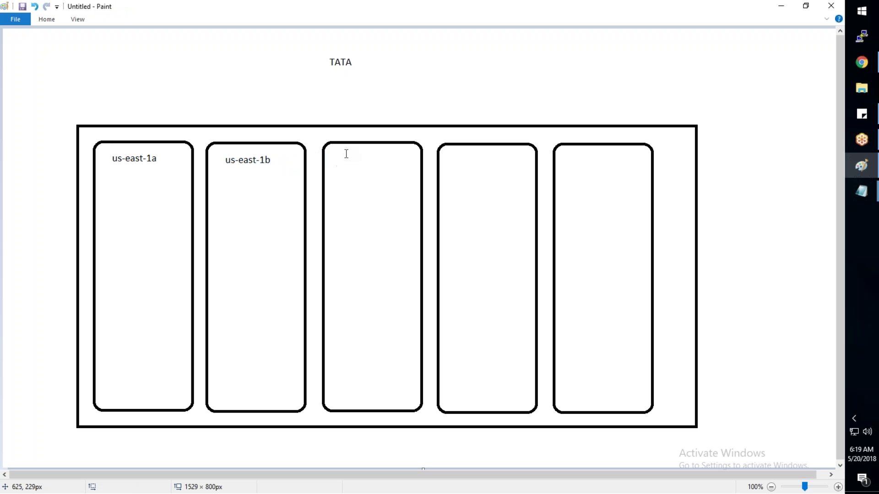
drag(344, 152, 382, 161)
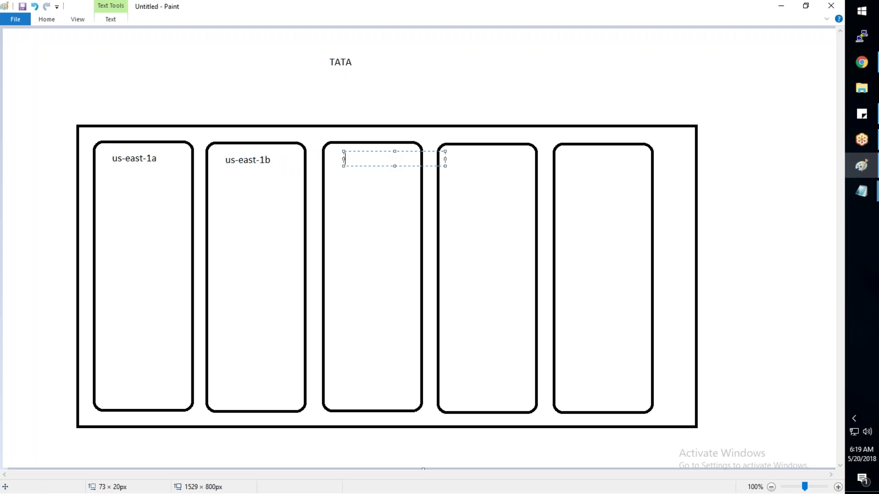
key(ctrl+v)
text(c)
click(467, 163)
Step: Label the fourth and fifth rectangles us-east-1d and us-east-1e
drag(454, 153, 501, 163)
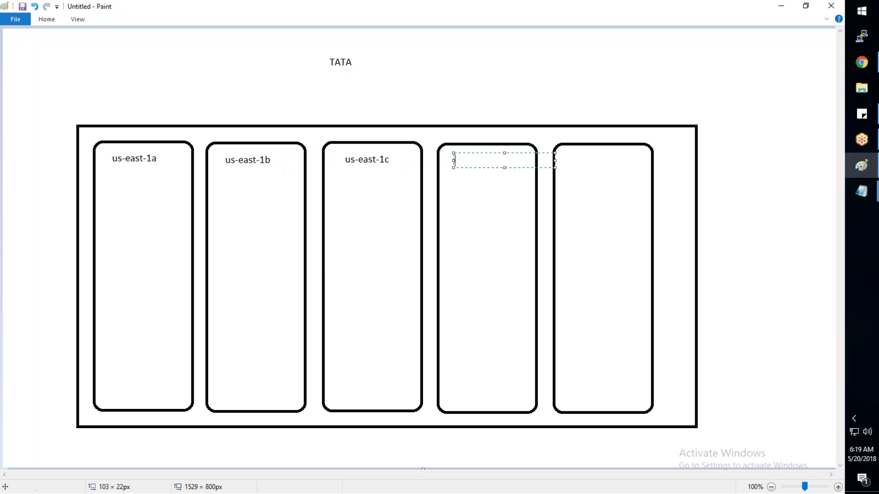
key(ctrl+v)
text(d)
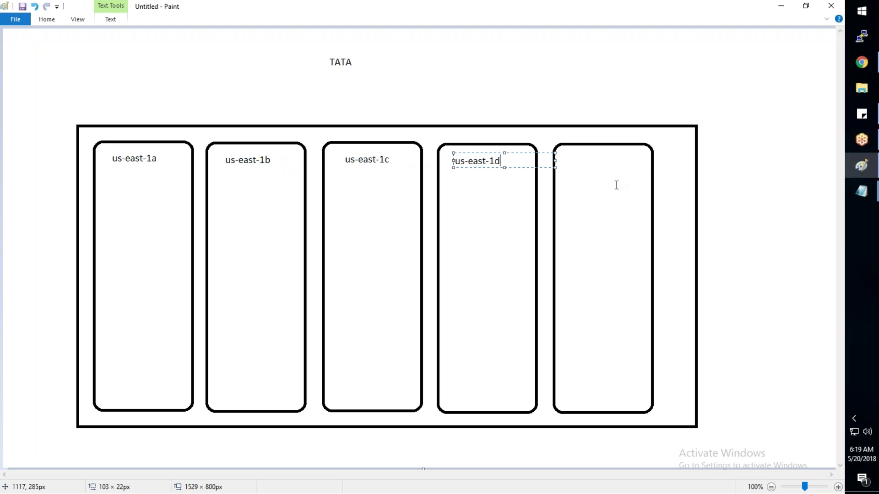
click(614, 187)
drag(574, 154, 623, 167)
key(ctrl+v)
text(e)
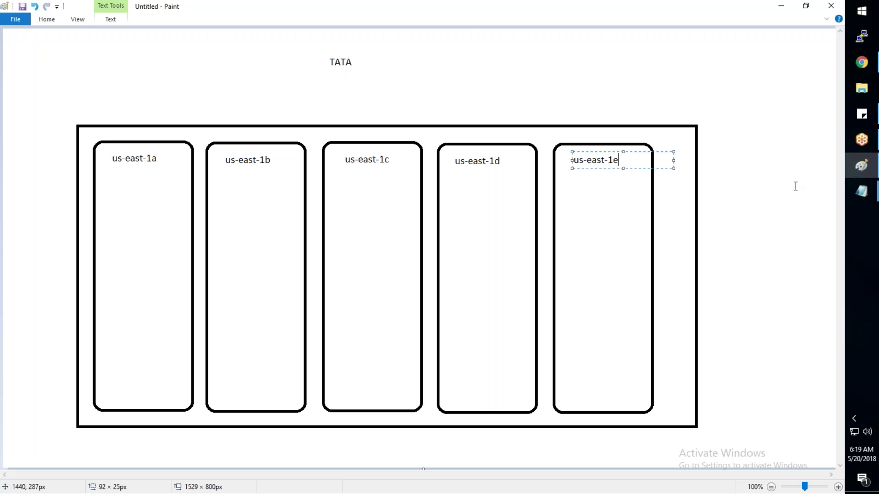
click(628, 110)
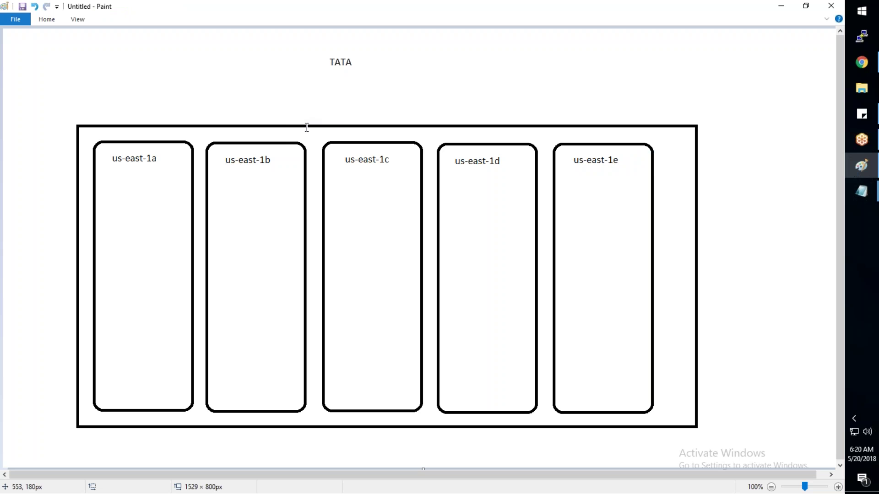
key(alt+Tab)
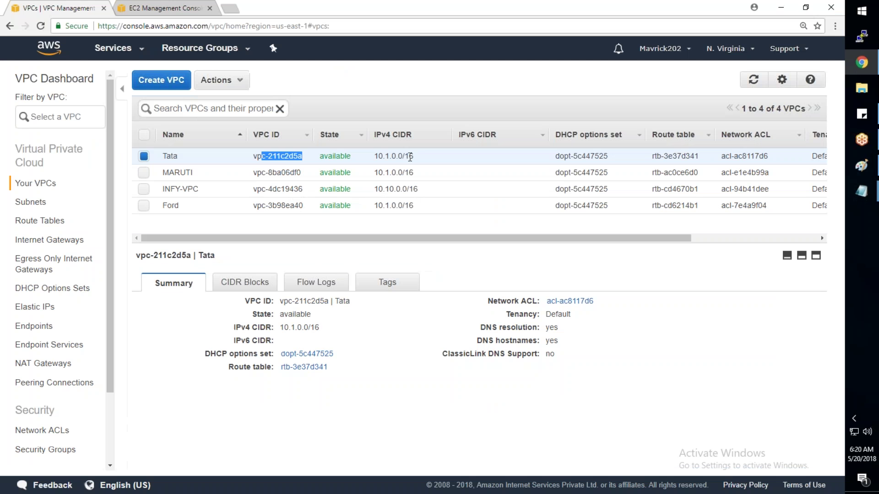
Step: Filter the Subnets list by TATA, which shows no matching subnets
drag(413, 156, 376, 158)
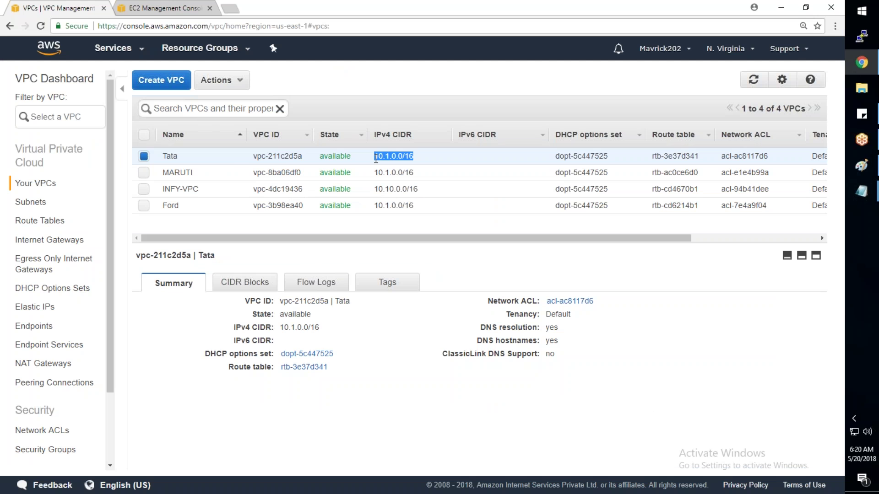
key(alt+Tab)
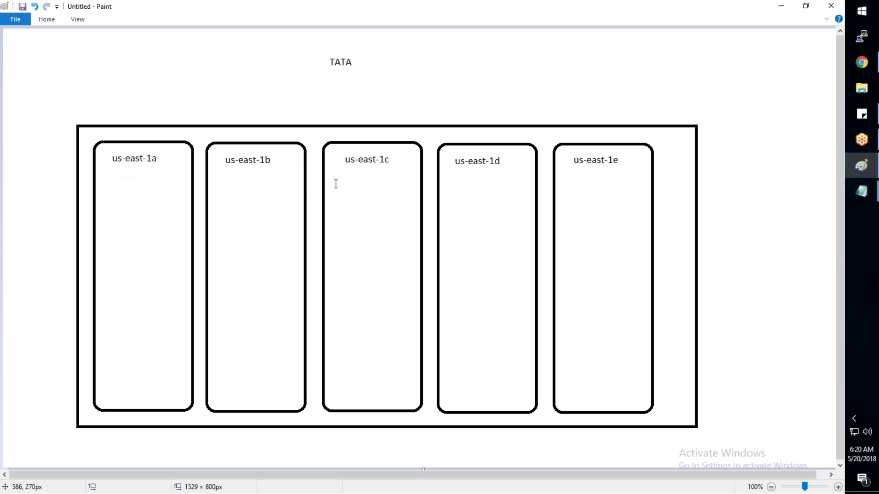
key(alt+Tab)
click(30, 203)
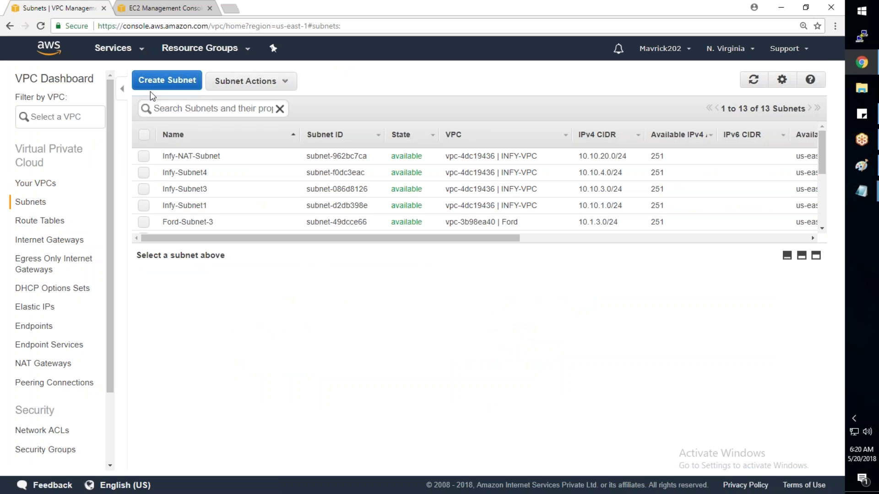
click(177, 108)
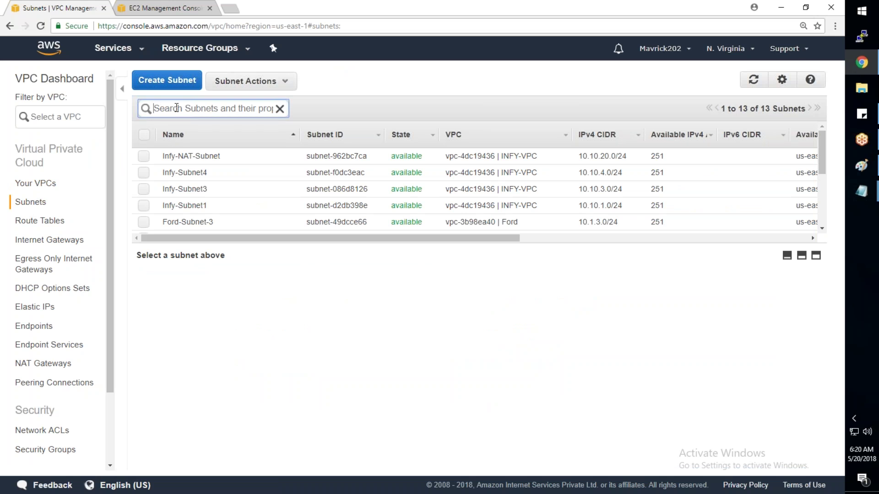
text(TATA)
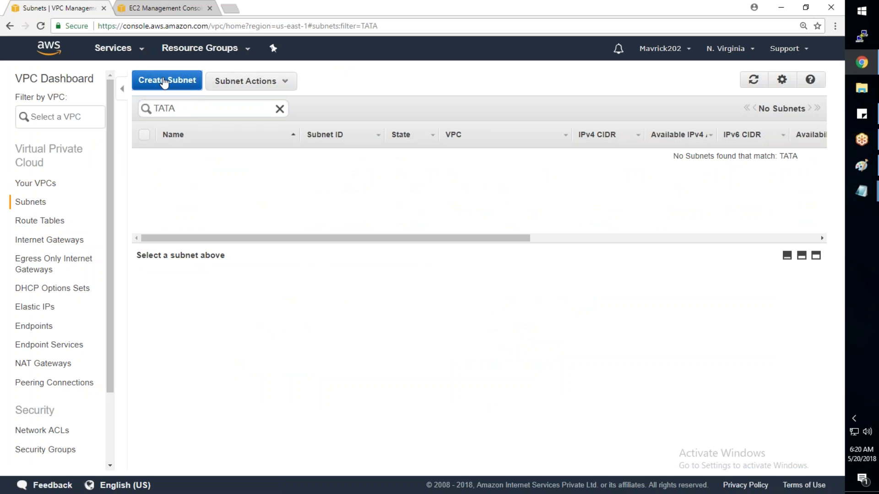
Step: Start a new subnet named TATA-Subnet-1 in the Tata VPC and us-east-1a
click(164, 82)
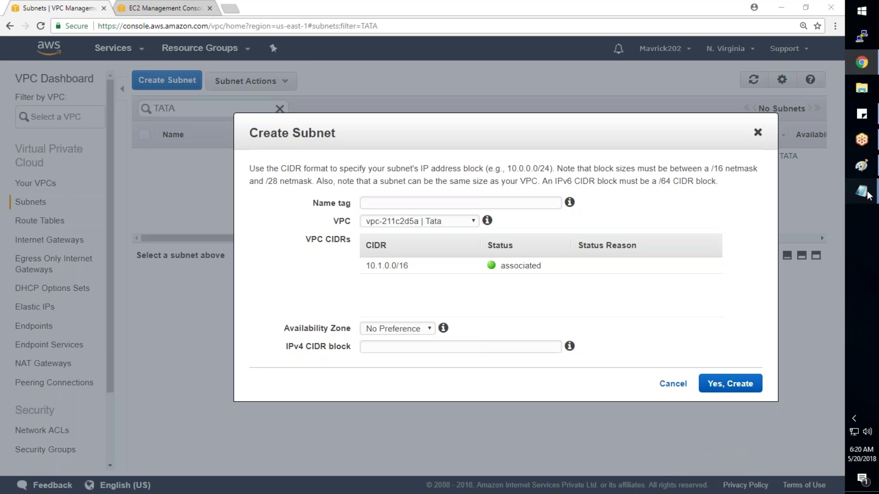
mouse_move(861, 192)
click(804, 218)
drag(136, 102, 53, 104)
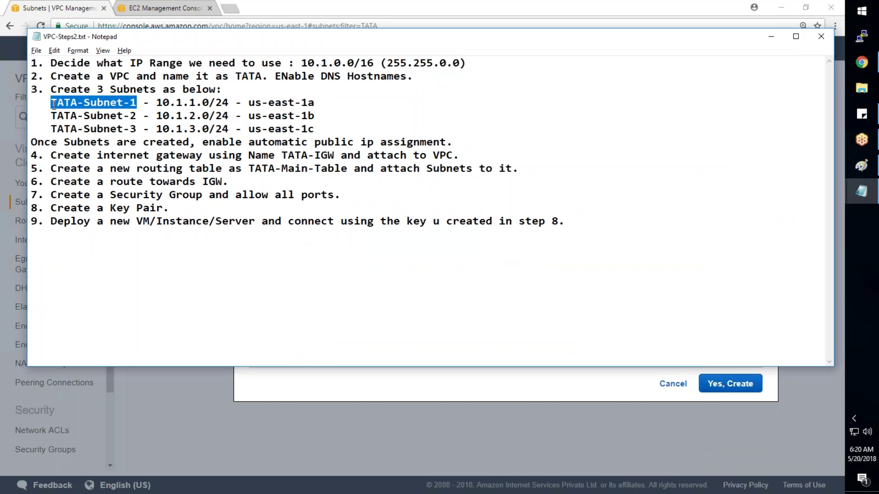
key(ctrl+c)
key(alt+Tab)
key(ctrl+v)
click(378, 222)
click(415, 232)
click(377, 332)
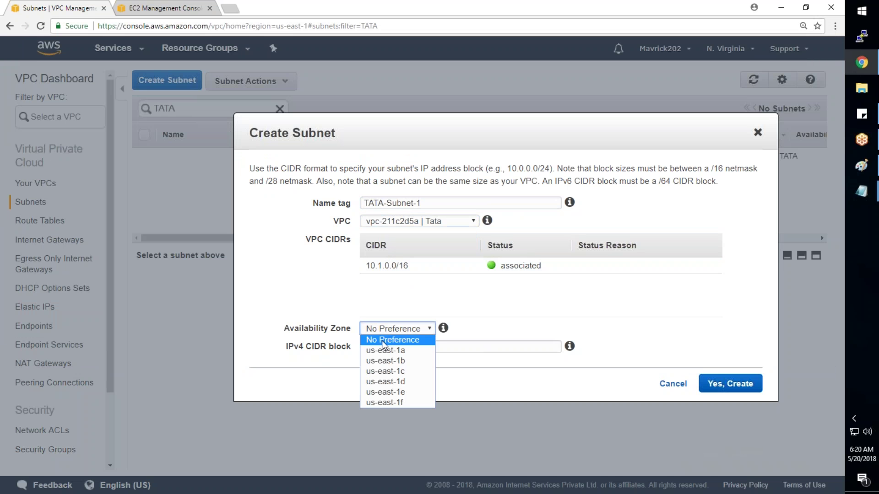
click(397, 352)
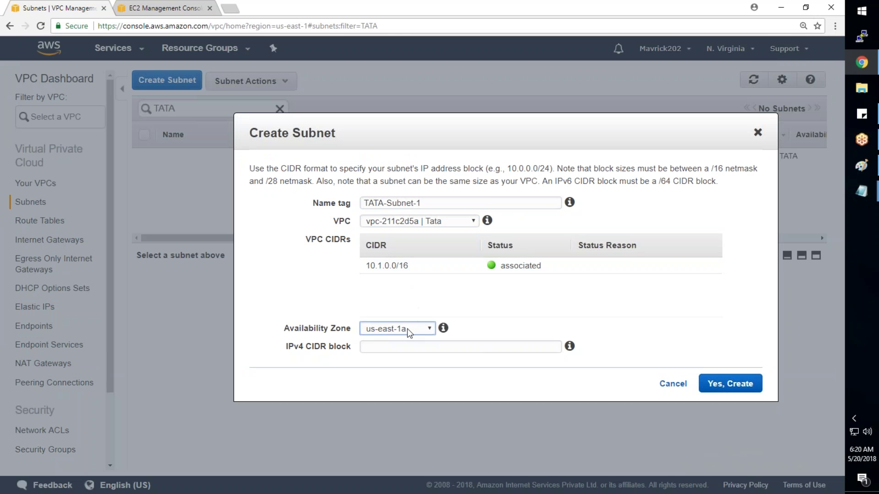
Step: Enter CIDR block 10.1.1.0/24 and create the subnet
key(alt+Tab)
drag(229, 103, 158, 104)
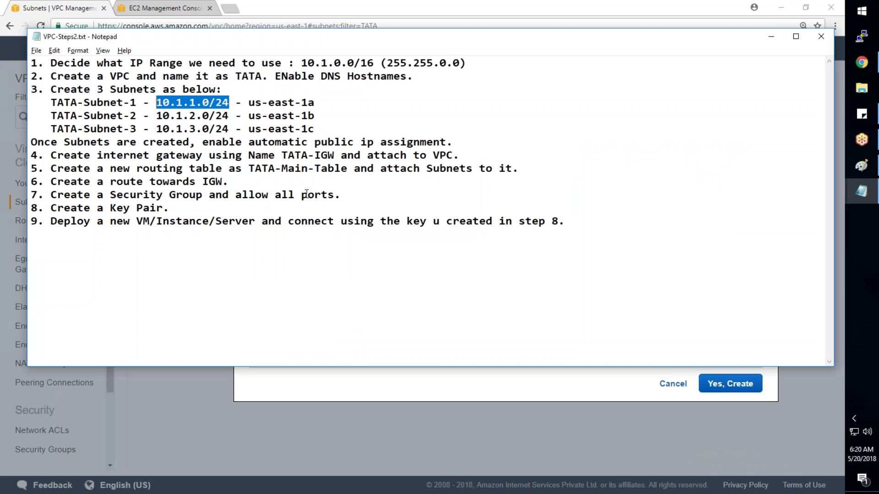
key(alt+Tab)
click(398, 347)
key(ctrl+v)
click(754, 390)
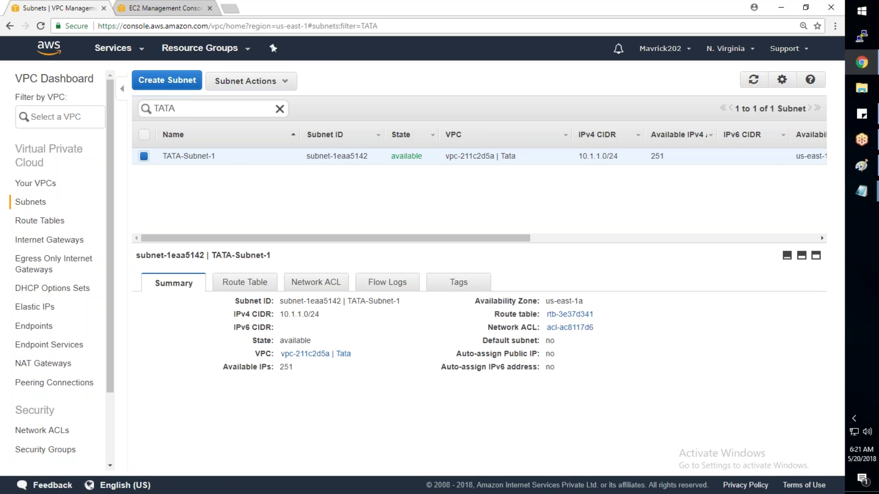
click(863, 167)
click(46, 21)
Step: Draw a red rounded rectangle inside the us-east-1a column for TATA-Subnet-1
click(456, 34)
click(54, 20)
click(255, 35)
drag(95, 178, 192, 228)
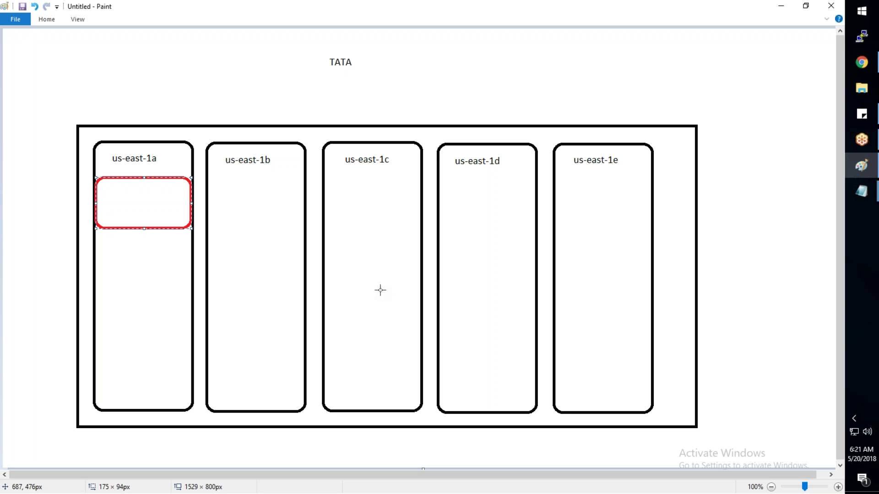
key(alt+Tab)
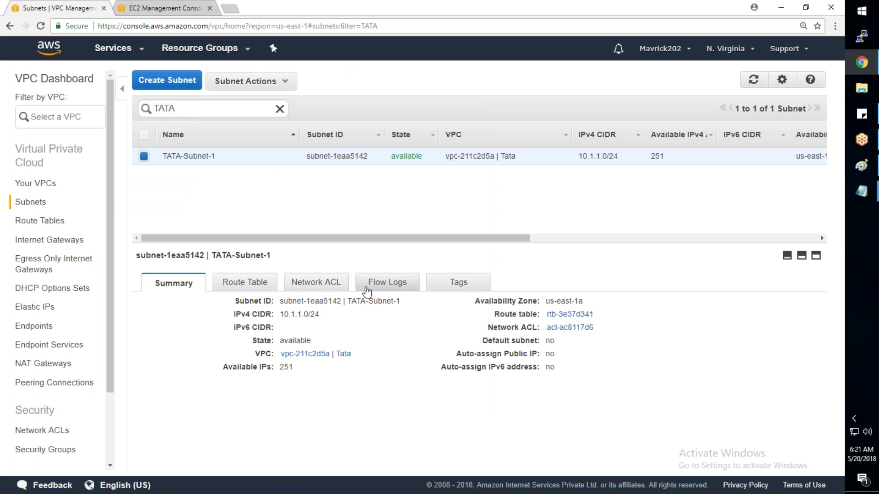
Step: Start a new subnet using TATA-Subnet-2 copied from the notes as its name tag
click(862, 192)
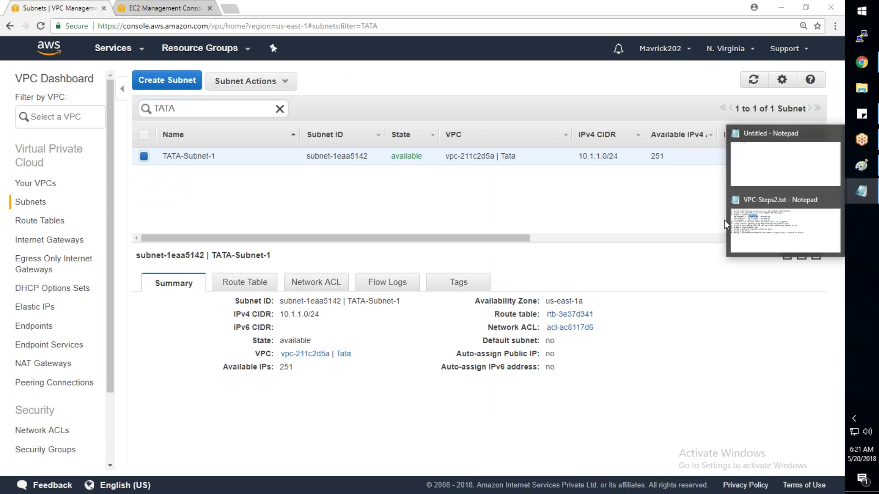
click(746, 227)
drag(136, 116, 54, 115)
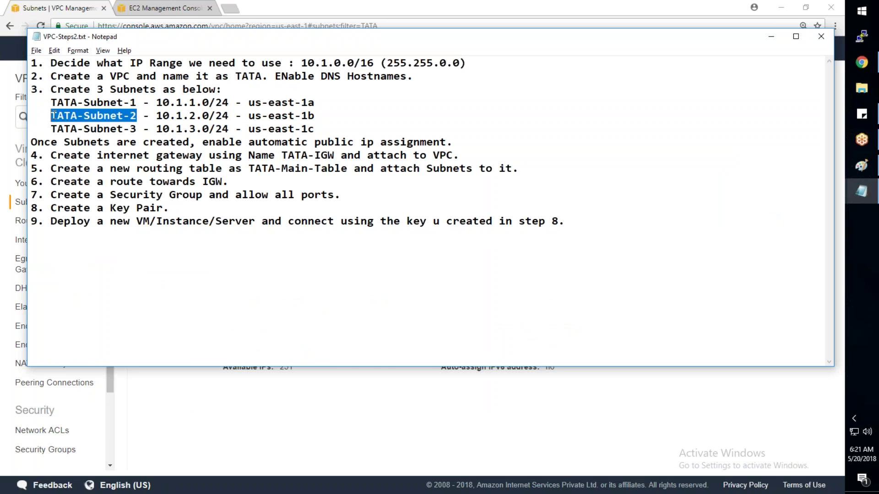
key(alt+Tab)
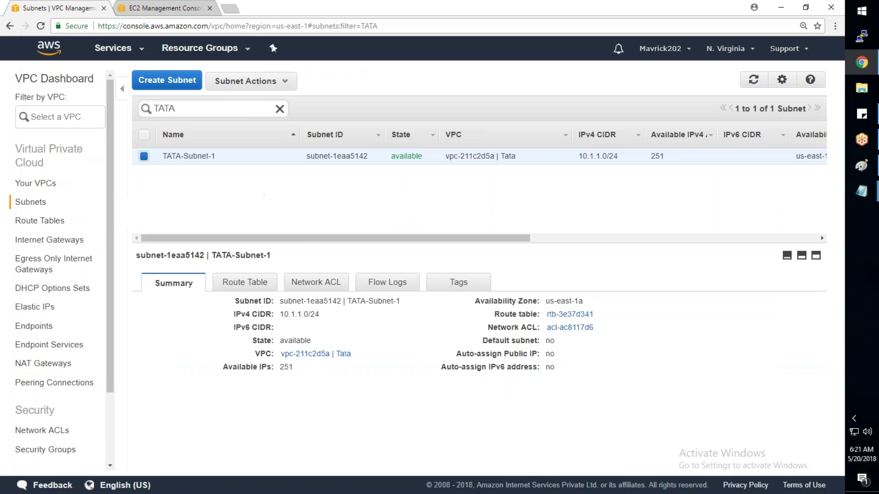
click(167, 80)
key(ctrl+v)
Step: Enter CIDR block 10.1.1.0/24 and set the availability zone to us-east-1b
click(395, 329)
click(399, 345)
click(399, 345)
text(10.1)
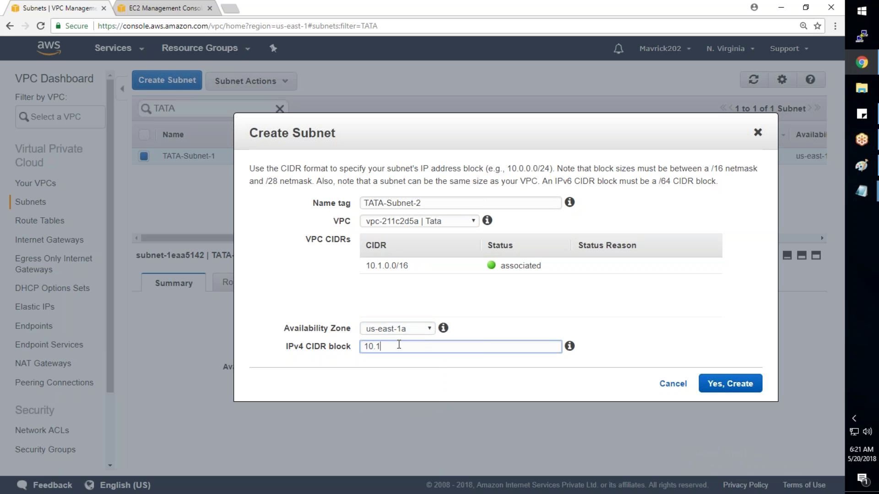
text(.1.0/24)
key(Tab)
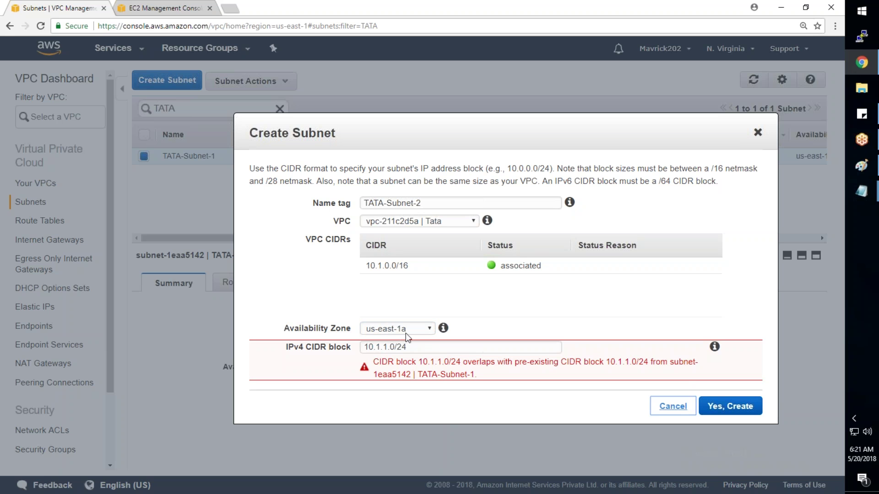
click(425, 330)
click(414, 360)
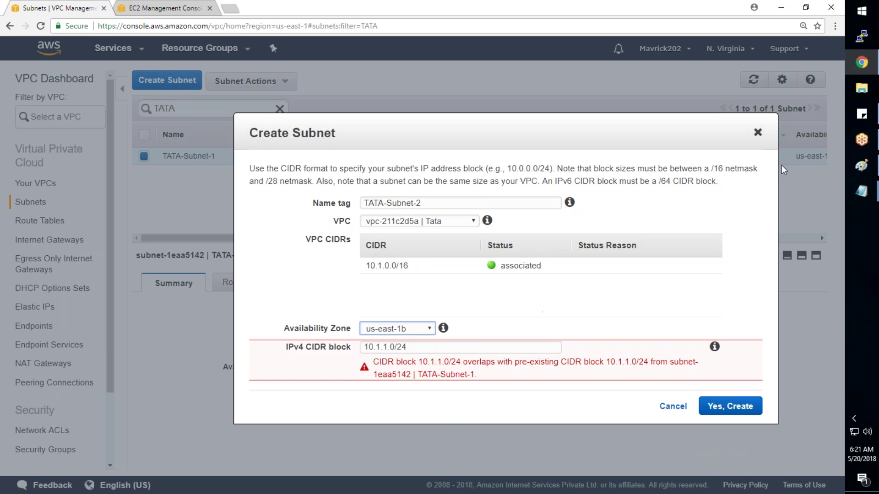
Step: Draw a black horizontal line beneath the TATA VPC box
mouse_move(849, 169)
click(802, 179)
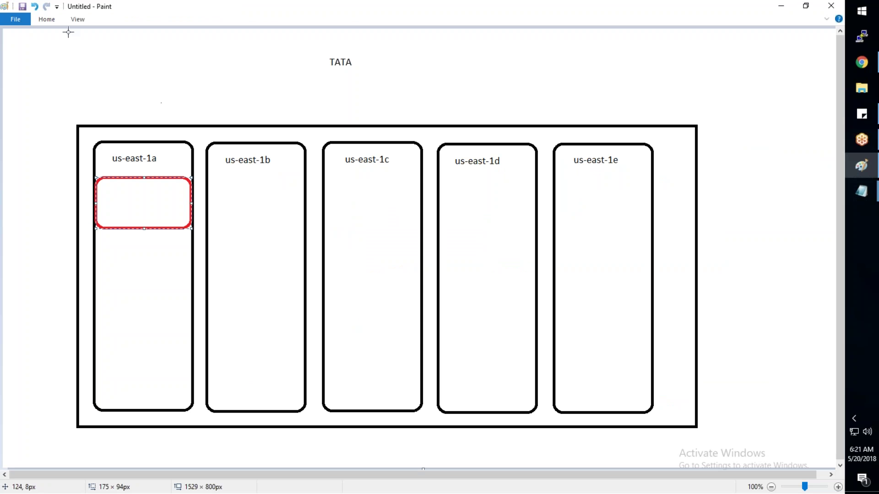
click(46, 19)
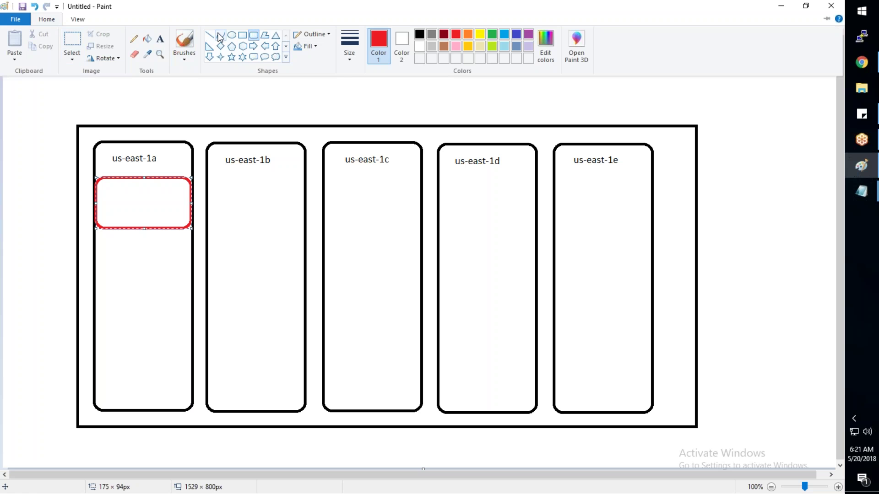
click(141, 441)
drag(134, 450, 622, 452)
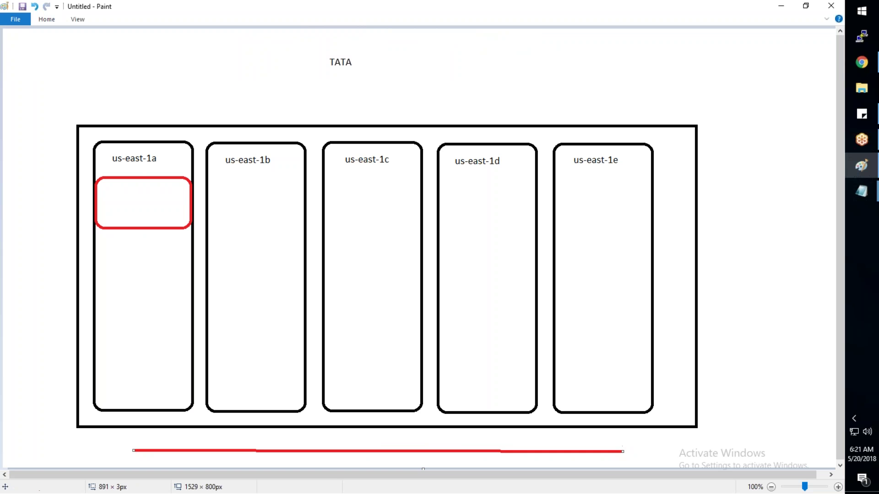
click(50, 20)
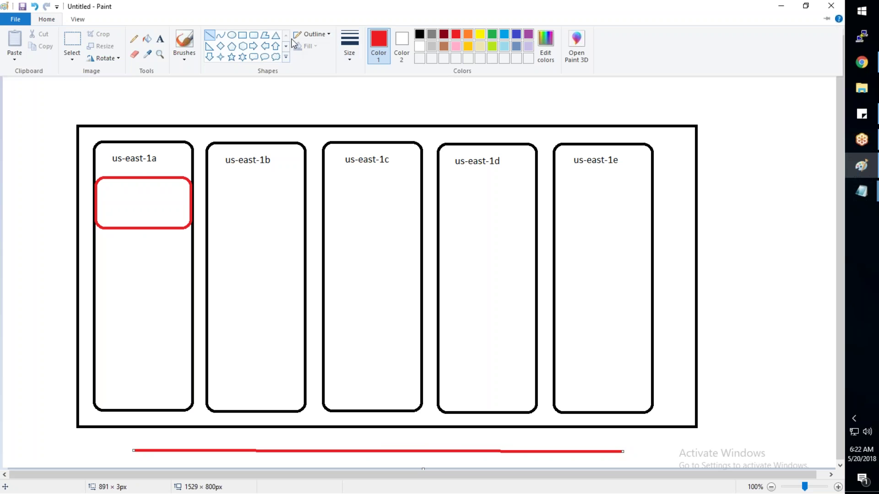
click(422, 35)
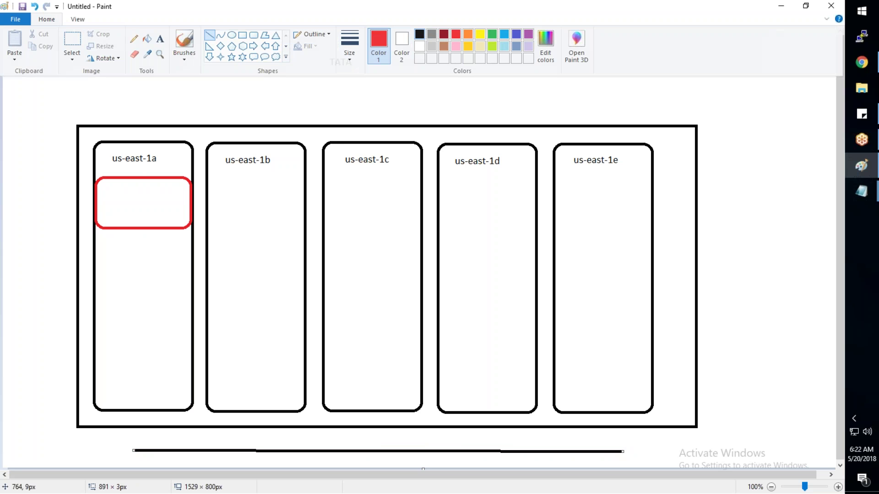
Step: Connect all five zone boxes, us-east-1e through us-east-1a, down to the line
drag(621, 452, 619, 416)
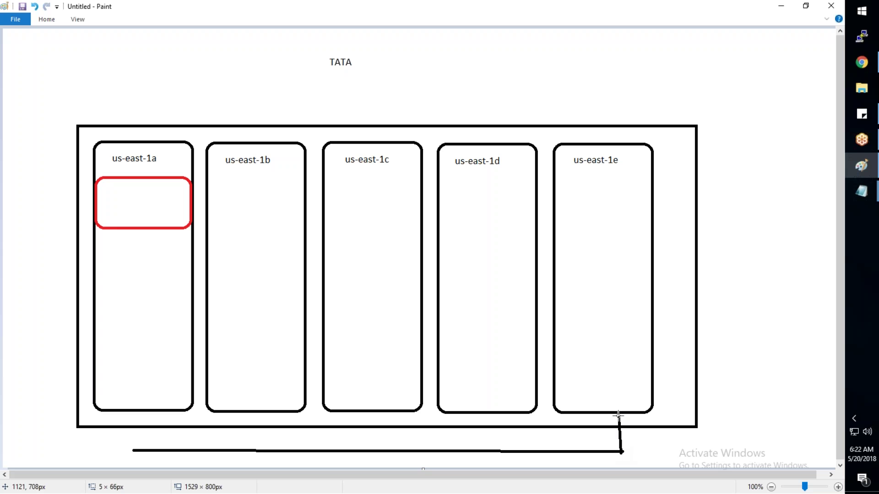
drag(485, 451, 488, 417)
drag(368, 450, 371, 420)
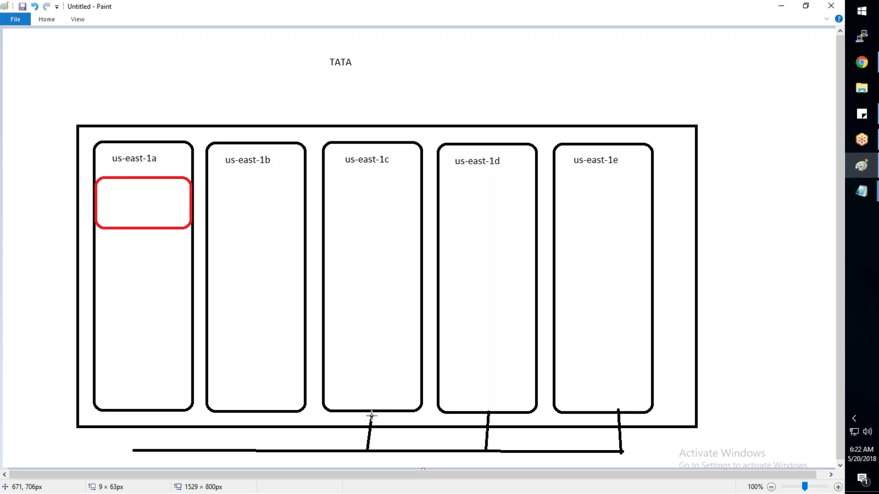
drag(253, 451, 253, 418)
drag(131, 450, 143, 410)
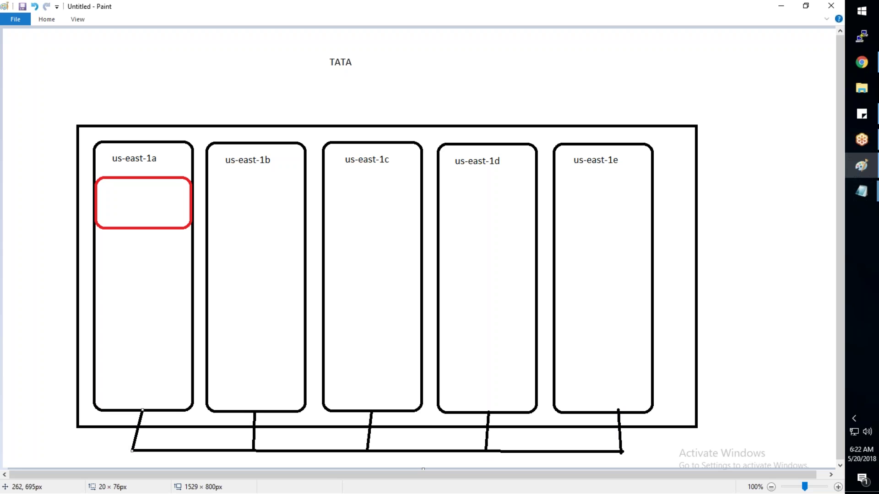
key(alt+Tab)
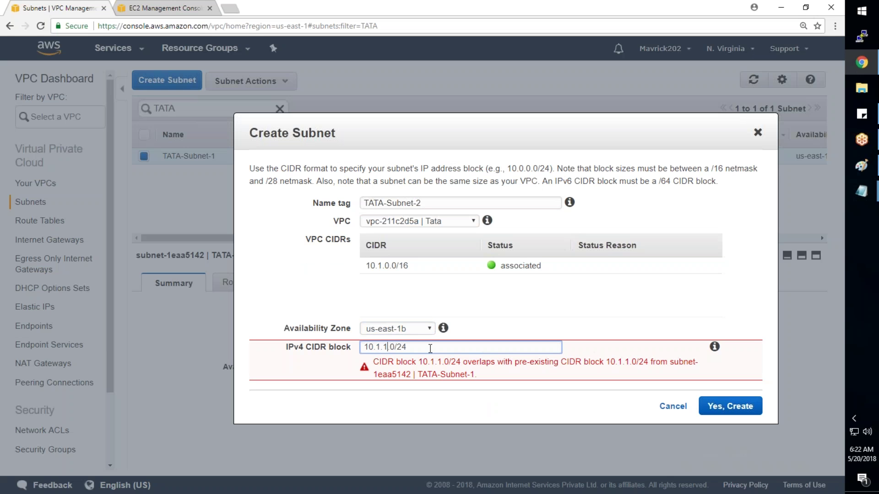
Step: Confirm us-east-1b as TATA-Subnet-2's zone and create it with 10.1.2.0/24
click(404, 330)
click(401, 363)
click(397, 329)
click(397, 351)
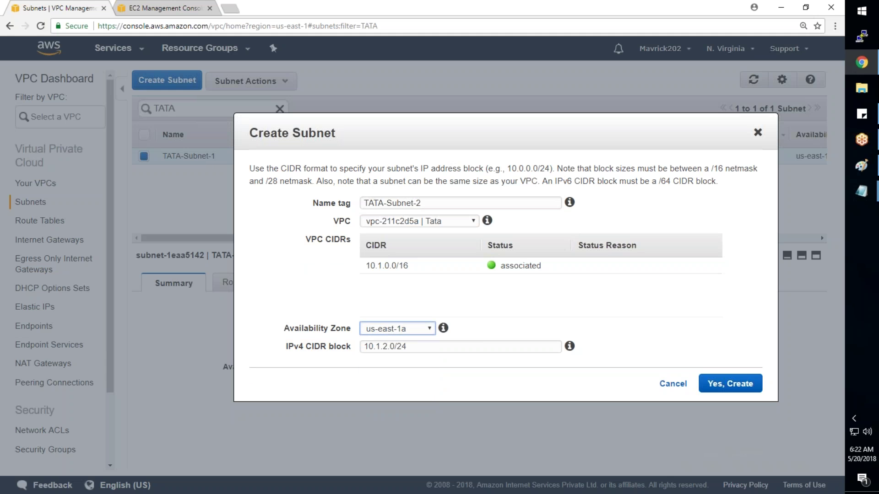
key(alt+Tab)
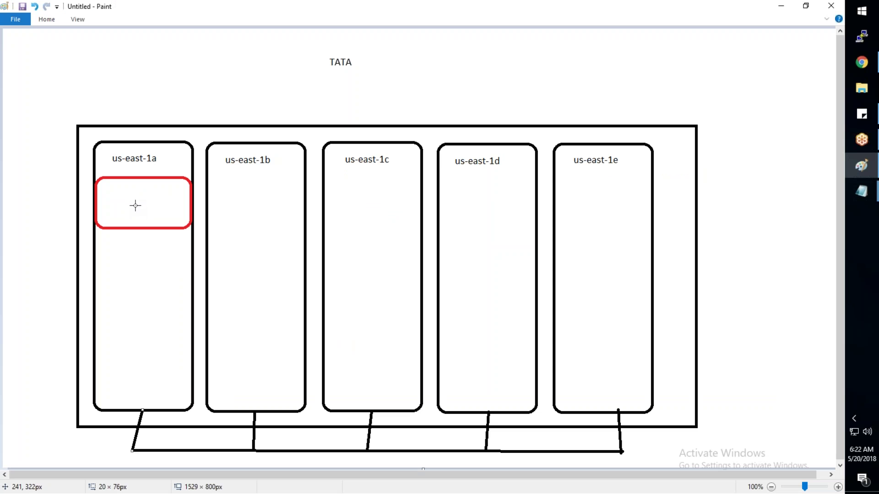
key(alt+Tab)
click(402, 331)
click(402, 362)
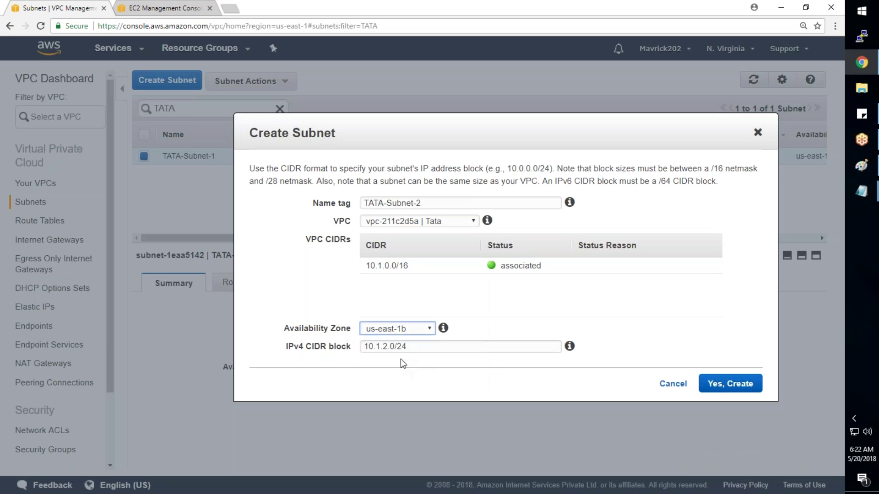
click(723, 390)
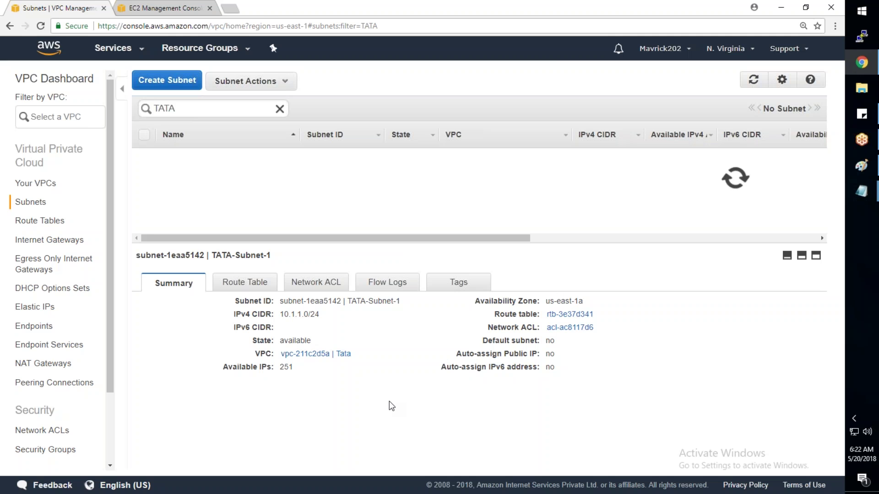
key(alt+Tab)
Step: Replace the connectors with a red rounded band spanning us-east-1a and us-east-1b
click(46, 18)
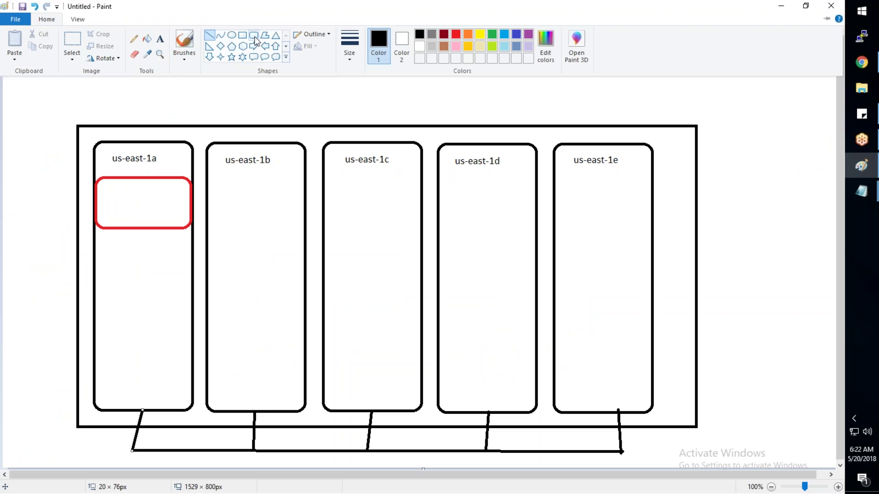
click(255, 36)
click(46, 19)
click(454, 36)
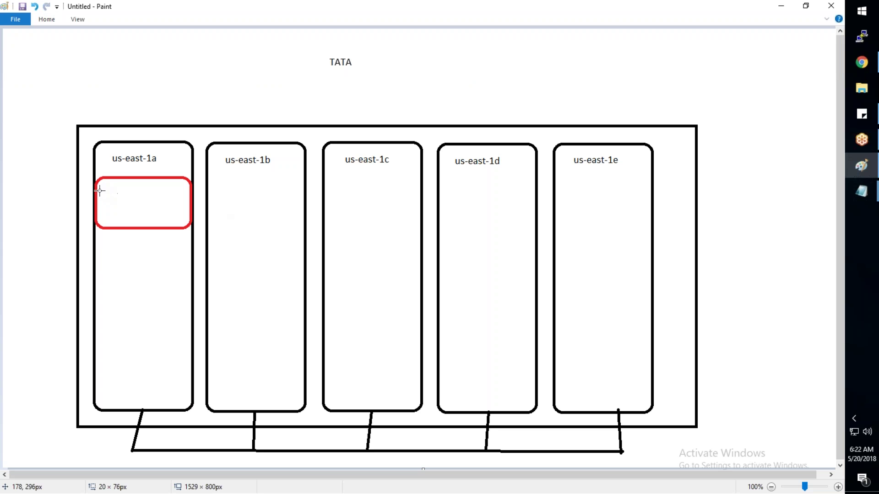
drag(96, 184, 183, 230)
key(ctrl+z)
key(ctrl+z)
key(ctrl+z)
key(ctrl+z)
key(ctrl+z)
key(ctrl+z)
key(ctrl+z)
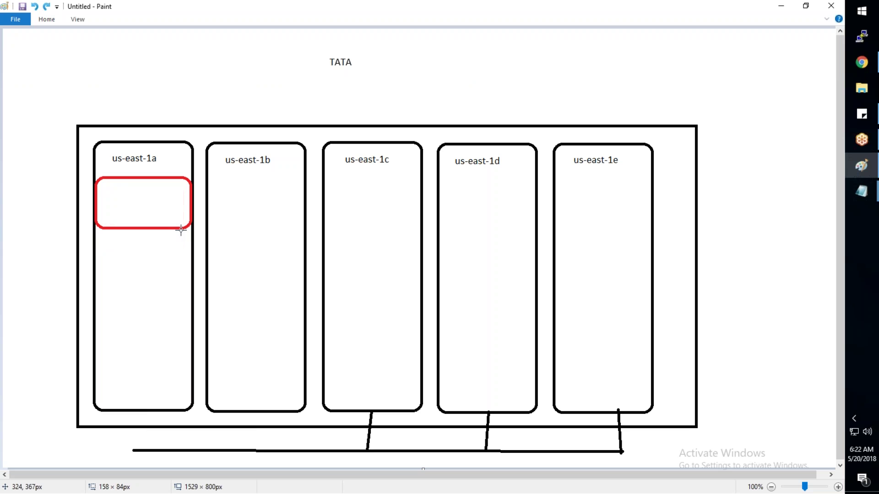
drag(95, 180, 307, 241)
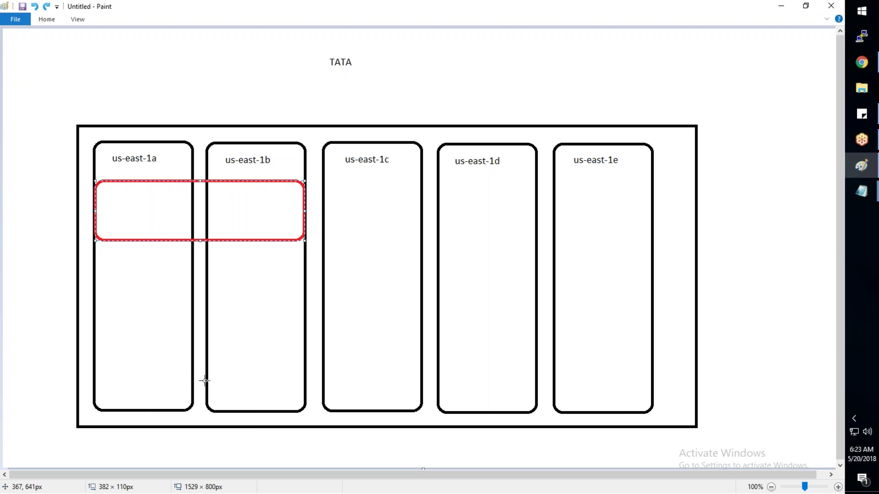
key(alt+Tab)
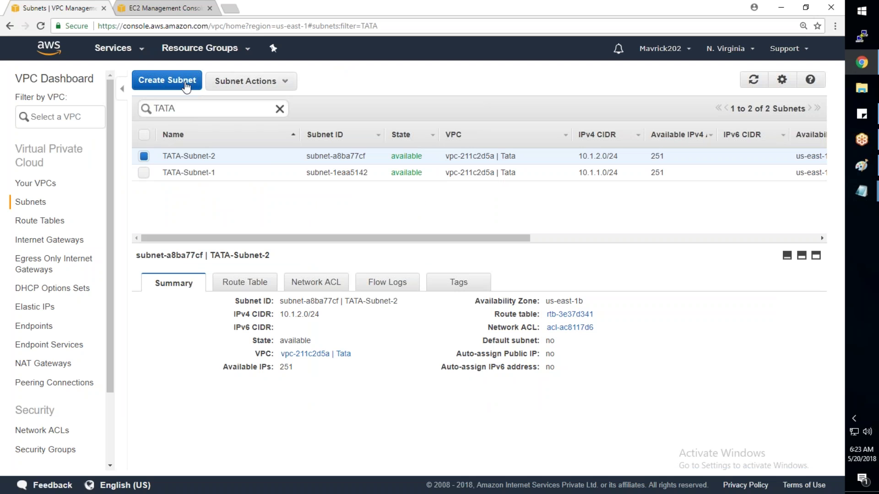
Step: Start another subnet and copy the name TATA-Subnet-3 from the VPC steps notes
click(185, 84)
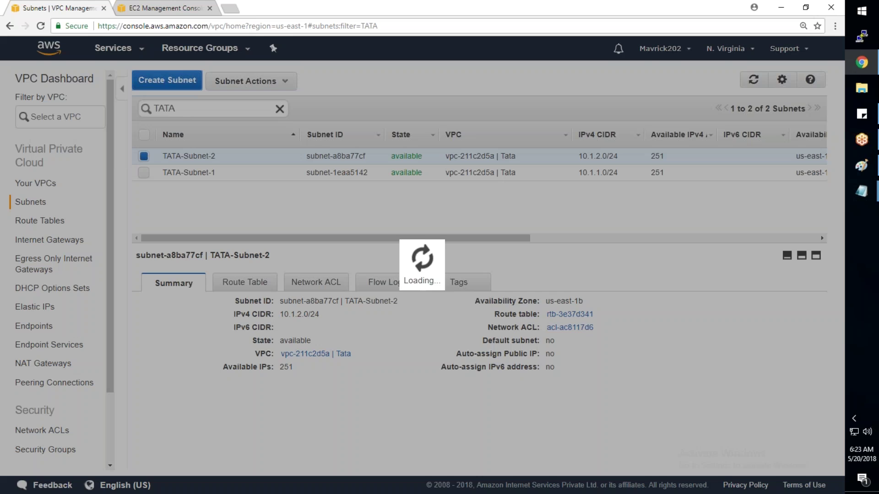
mouse_move(861, 191)
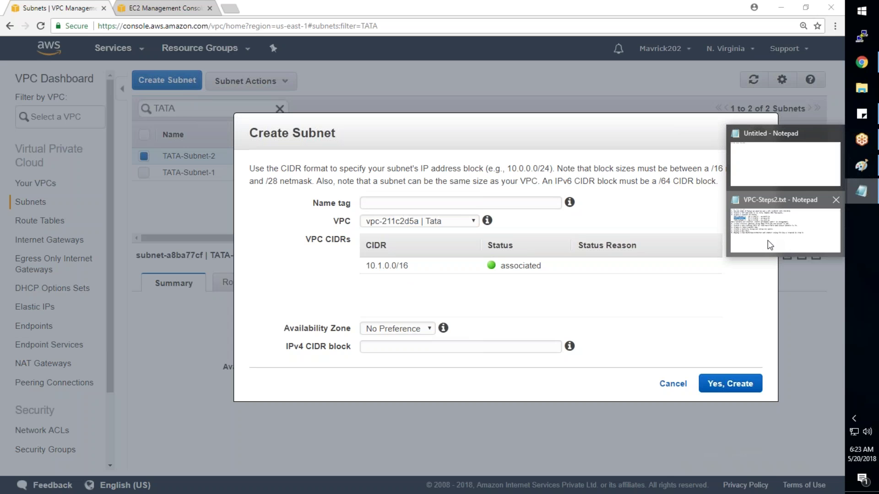
click(770, 245)
drag(137, 129, 53, 132)
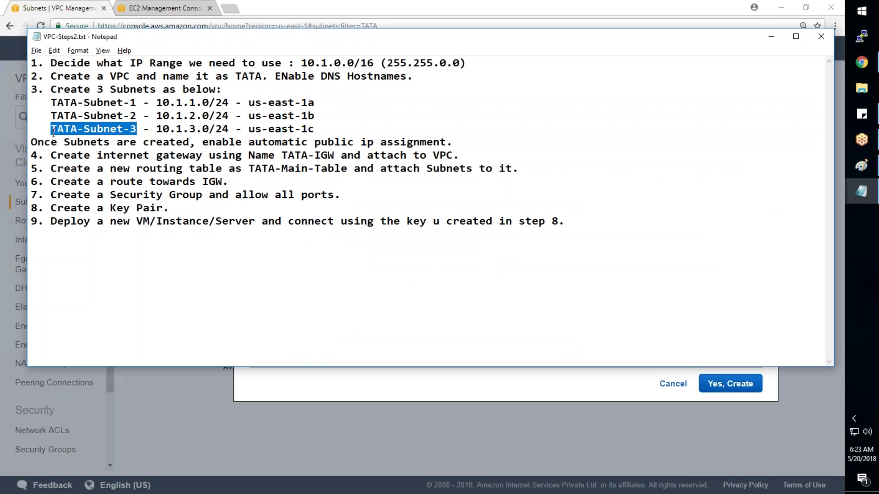
key(ctrl+c)
key(alt+Tab)
Step: Create TATA-Subnet-3 in us-east-1c with IPv4 CIDR 10.1.3.0/24
click(415, 203)
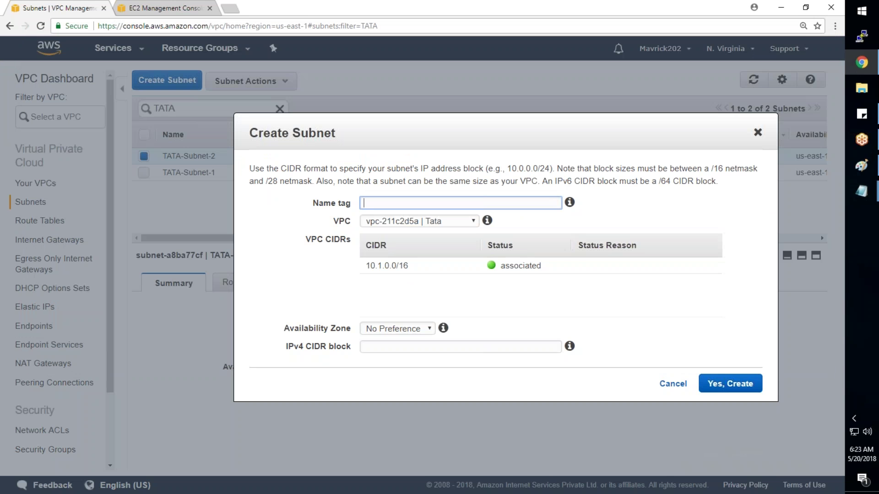
key(ctrl+v)
click(417, 324)
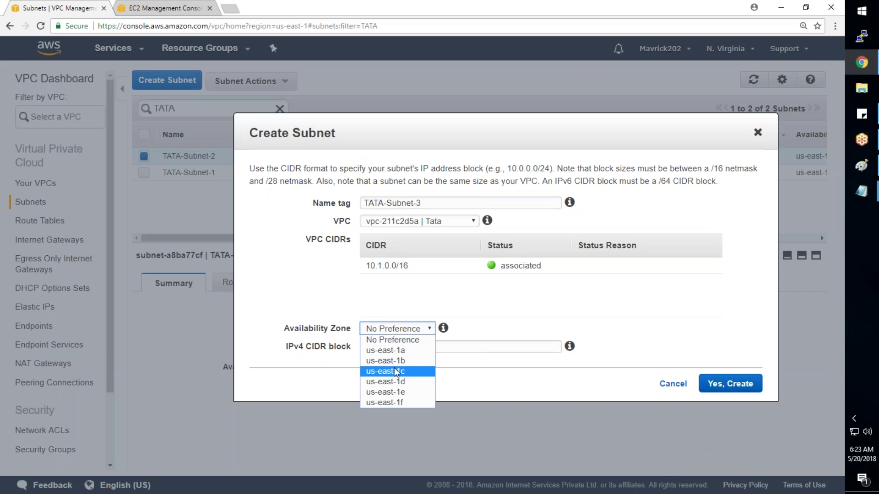
click(394, 367)
click(402, 347)
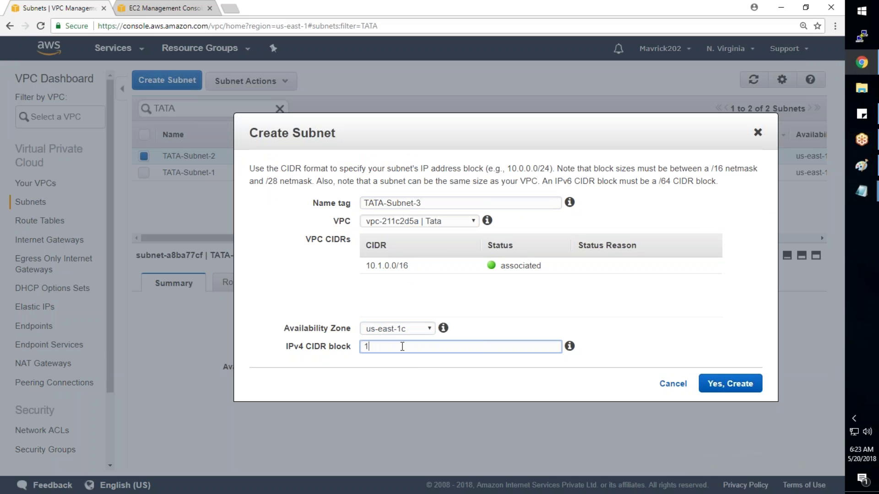
text(10.1.3.0/24)
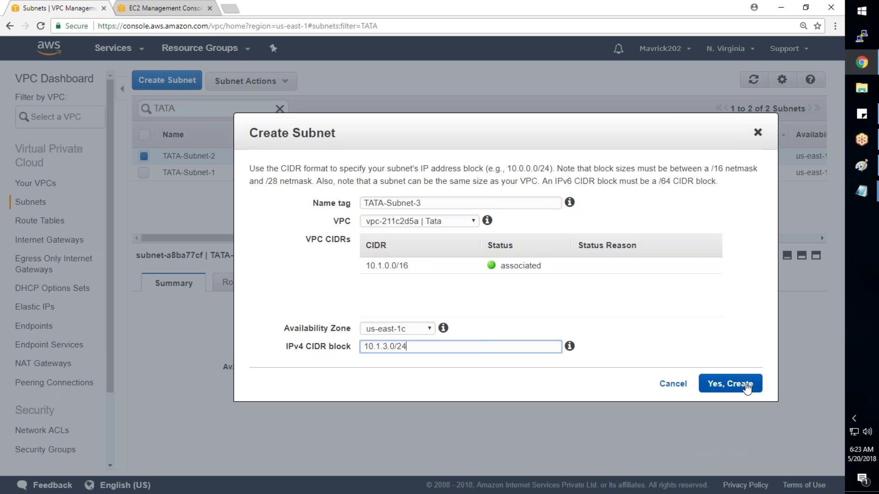
click(747, 388)
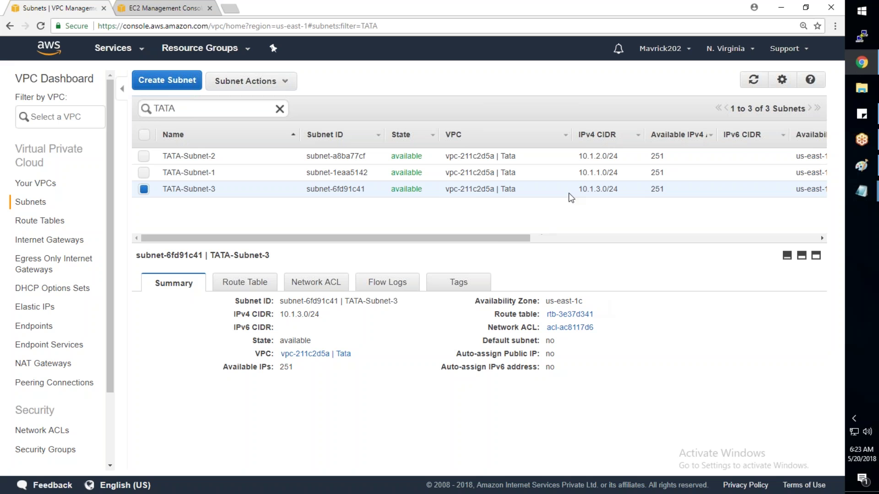
Step: Stretch the red rounded band toward the us-east-1c zone
mouse_move(498, 241)
mouse_down()
mouse_move(514, 241)
mouse_move(461, 240)
mouse_up()
click(843, 169)
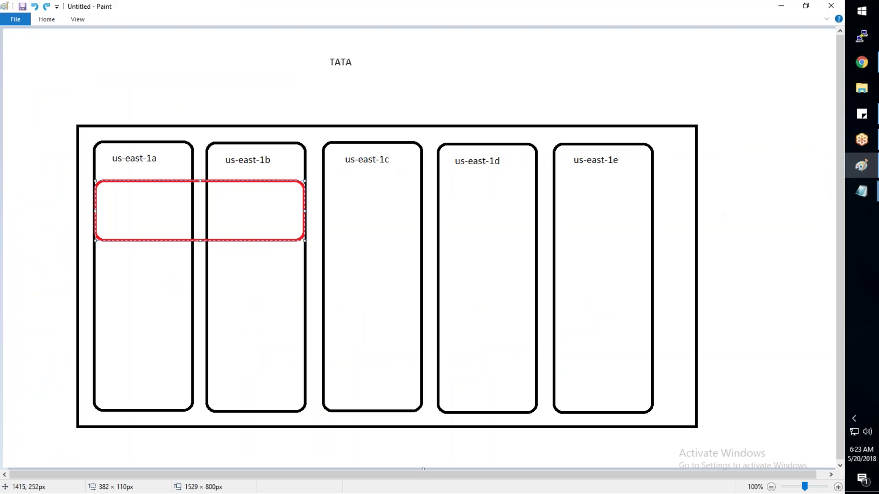
drag(304, 211, 421, 210)
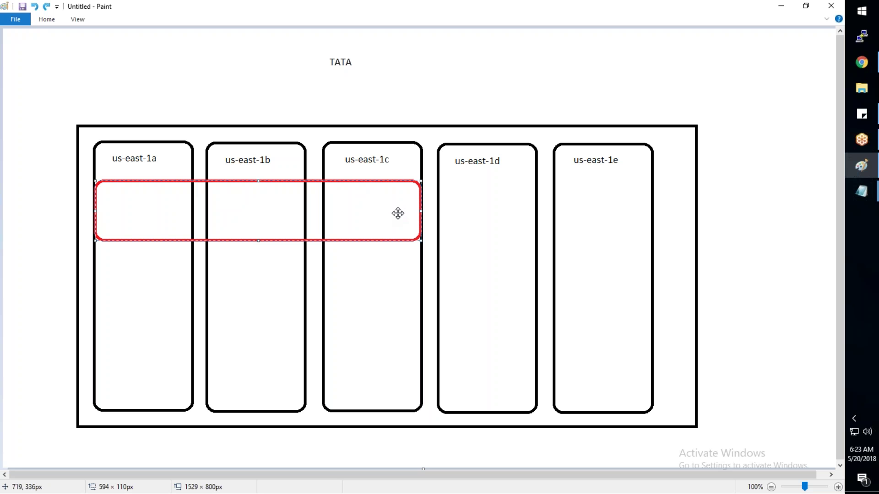
Step: Review the internet gateway step in the notes, then extend the red band to us-east-1e
click(866, 202)
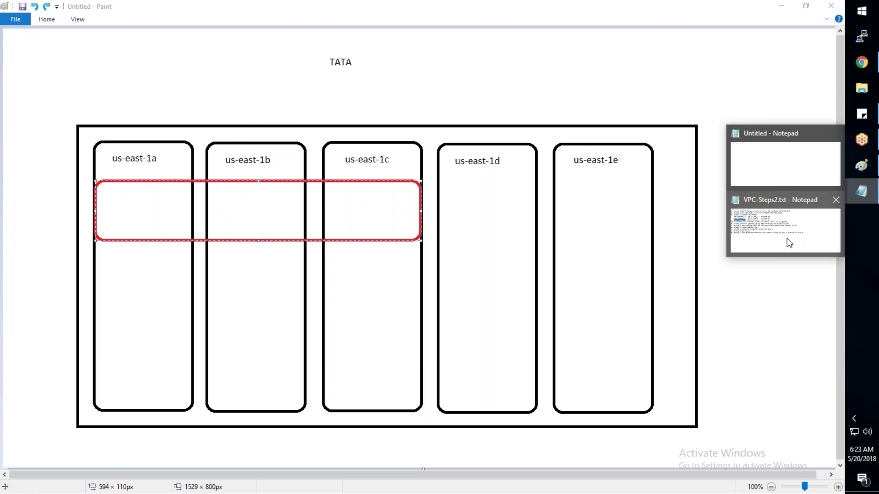
click(790, 243)
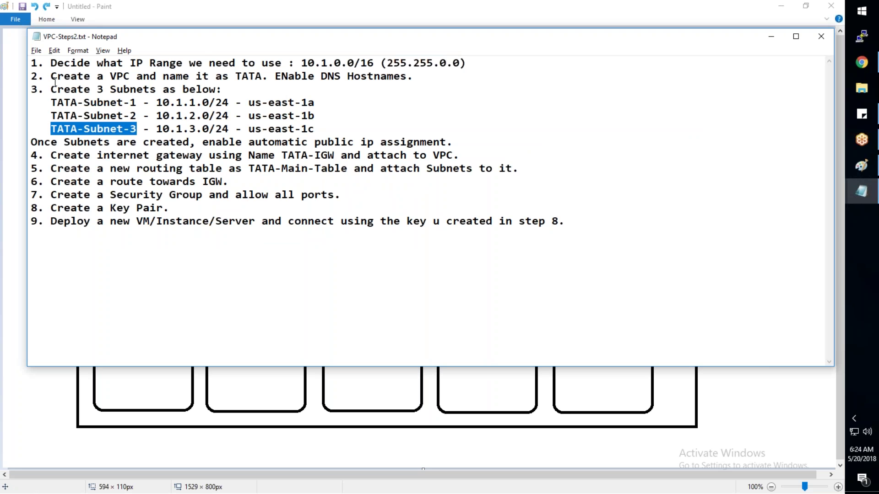
drag(51, 156, 453, 157)
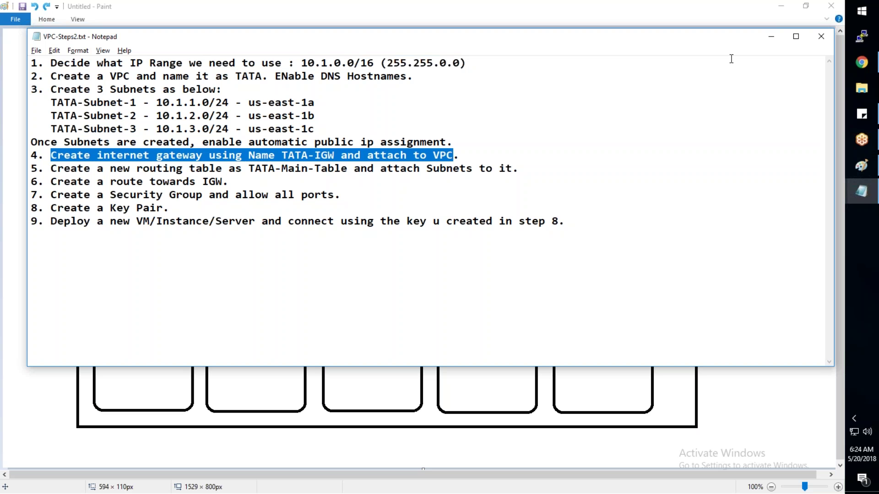
click(769, 41)
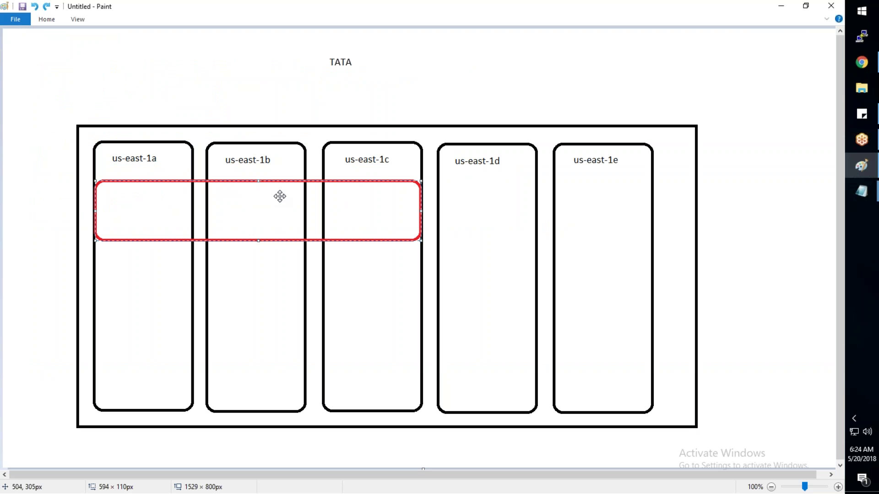
drag(420, 210, 652, 219)
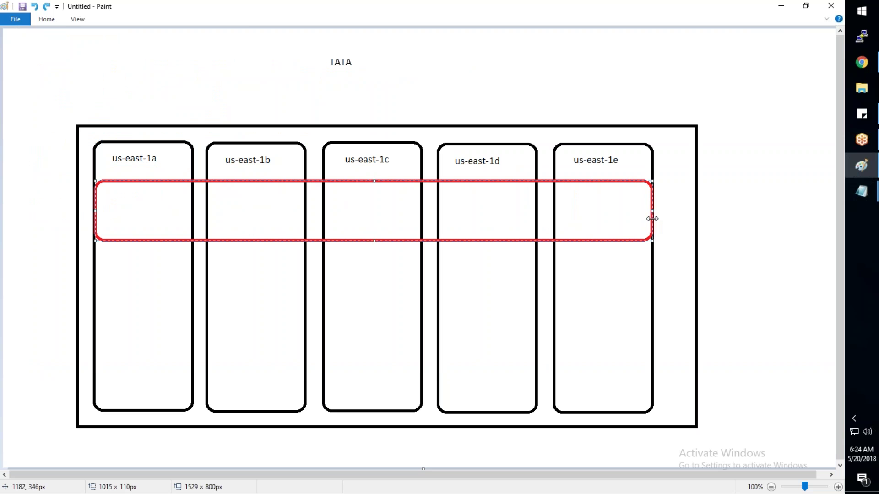
click(730, 194)
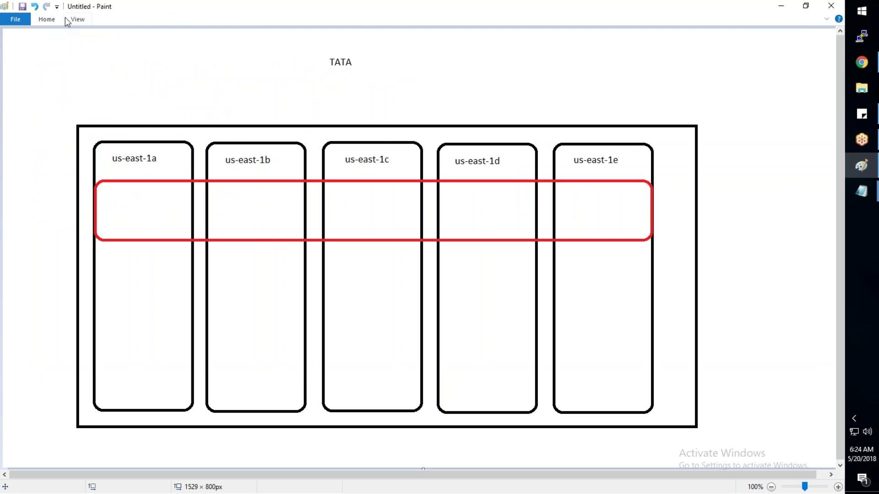
click(41, 21)
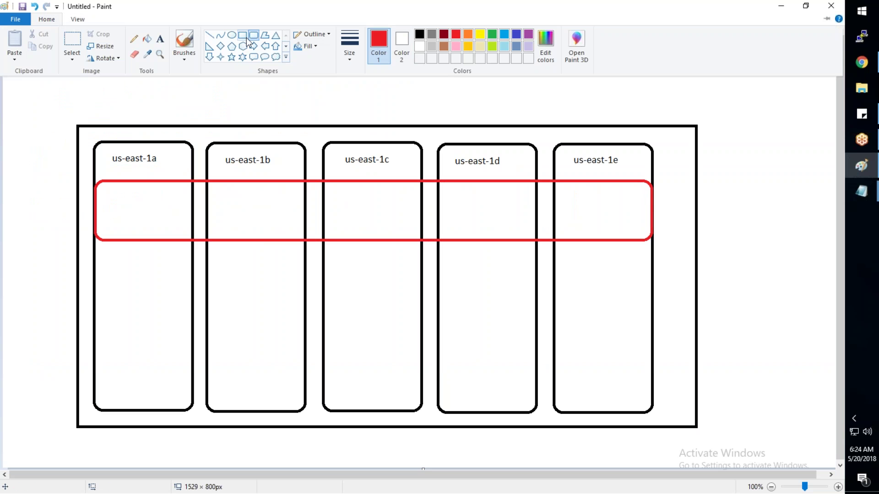
Step: Draw light blue rectangles in the us-east-1b and us-east-1d bands
click(240, 36)
click(41, 20)
click(504, 40)
mouse_move(240, 192)
mouse_down()
mouse_move(255, 221)
mouse_move(284, 226)
mouse_move(262, 218)
mouse_up()
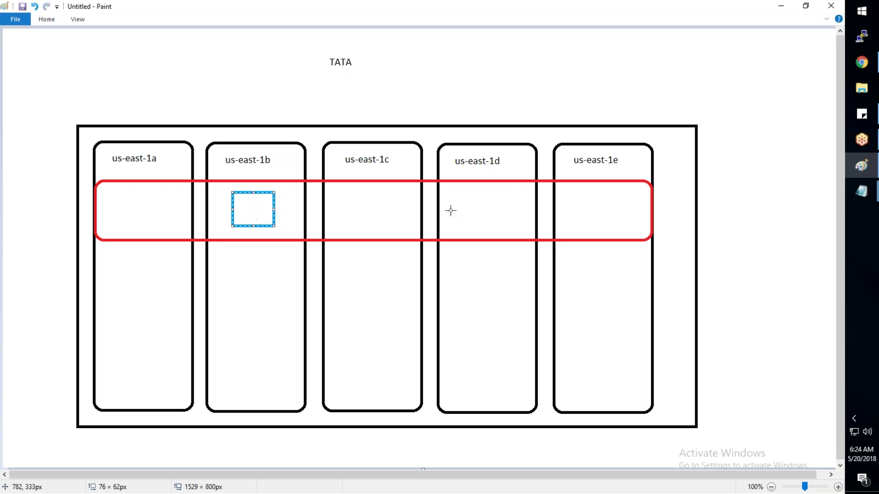
drag(466, 193, 508, 223)
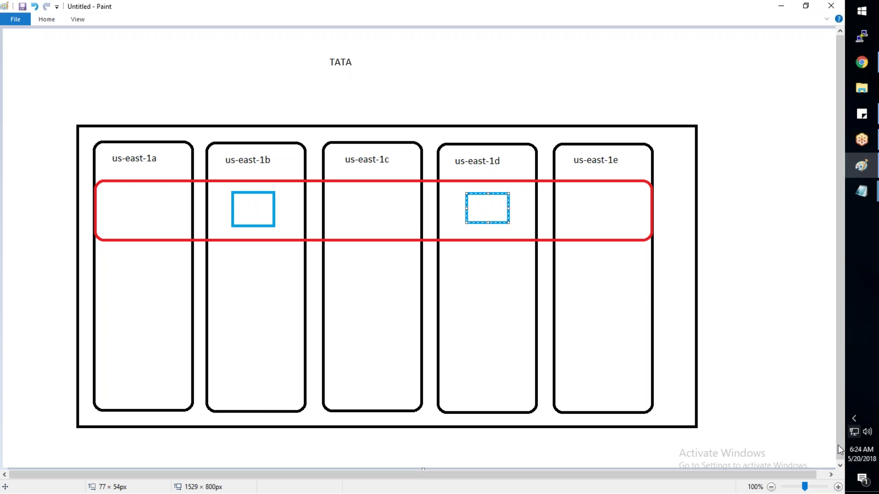
click(706, 396)
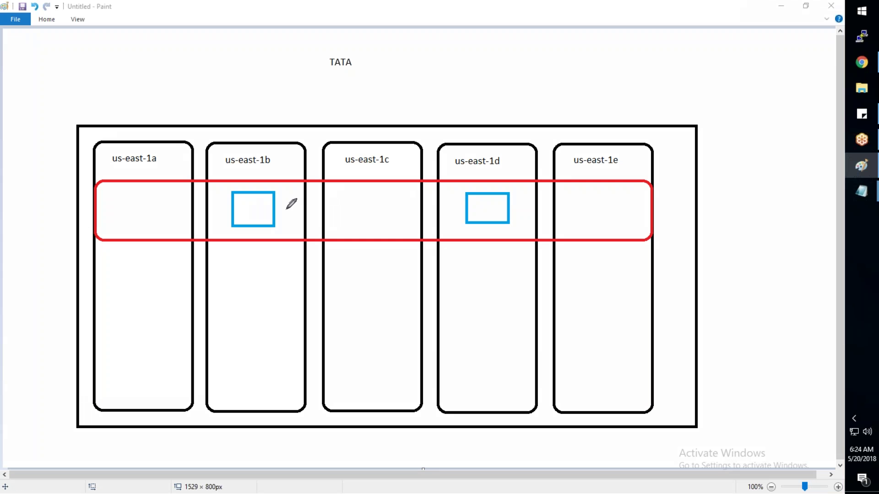
Step: Link the two blue boxes with a line and undo the stray circle sketch
mouse_move(277, 209)
mouse_down()
mouse_move(469, 222)
mouse_move(447, 221)
mouse_up()
drag(282, 204, 283, 215)
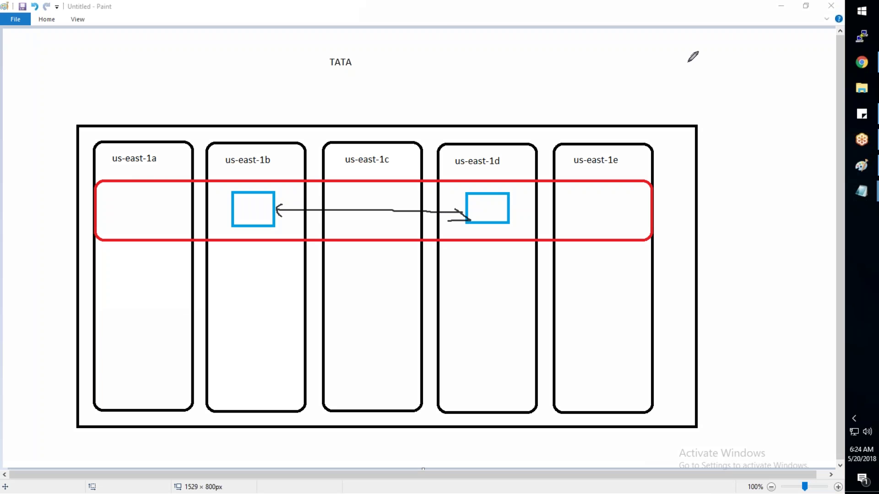
mouse_move(788, 56)
mouse_down()
mouse_move(806, 114)
mouse_move(809, 56)
mouse_move(782, 56)
mouse_move(801, 90)
mouse_move(807, 57)
mouse_move(797, 87)
mouse_up()
mouse_move(790, 118)
mouse_down()
mouse_move(794, 196)
mouse_move(522, 206)
mouse_move(271, 196)
mouse_up()
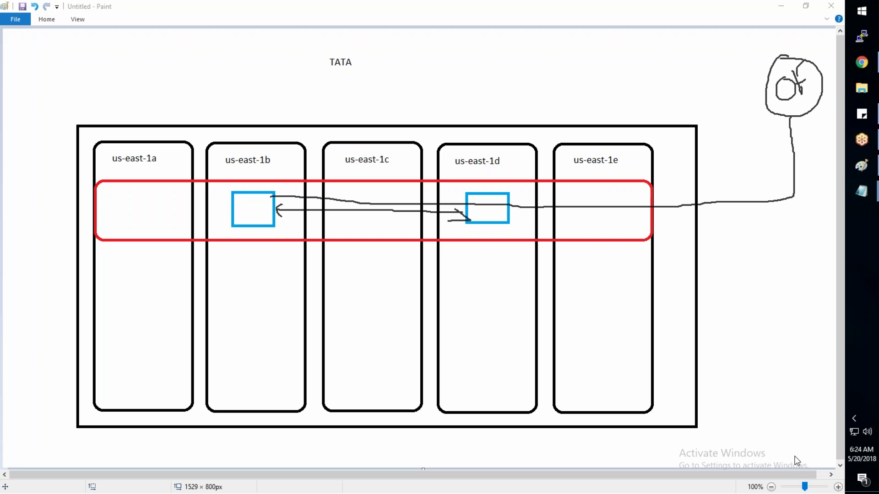
key(ctrl+z)
key(ctrl+z)
key(ctrl+z)
key(ctrl+z)
key(ctrl+z)
key(ctrl+z)
Step: Sketch a line out from the us-east-1d box, then undo the extra freehand strokes
mouse_move(509, 202)
mouse_down()
mouse_move(624, 213)
mouse_move(723, 156)
mouse_move(722, 135)
mouse_up()
mouse_move(698, 134)
mouse_down()
mouse_move(727, 103)
mouse_move(744, 129)
mouse_up()
mouse_move(779, 99)
mouse_down()
mouse_move(730, 220)
mouse_move(532, 222)
mouse_move(530, 237)
mouse_up()
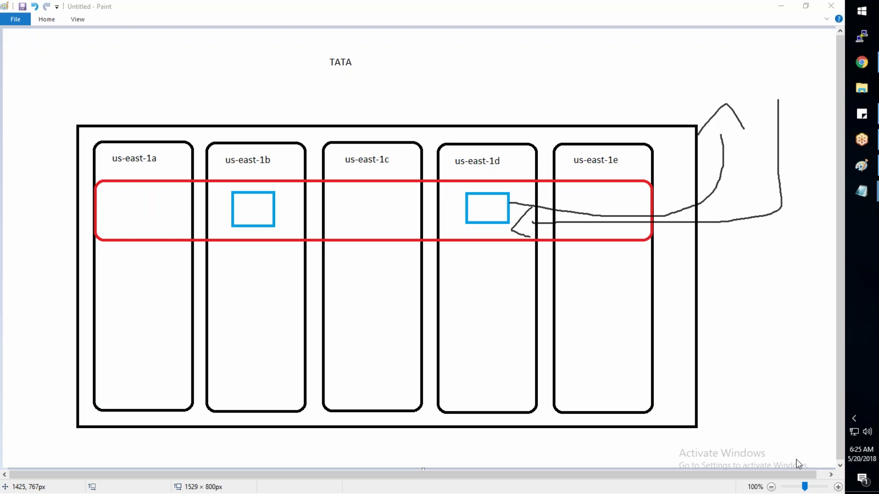
key(ctrl+z)
key(ctrl+z)
key(ctrl+z)
key(ctrl+z)
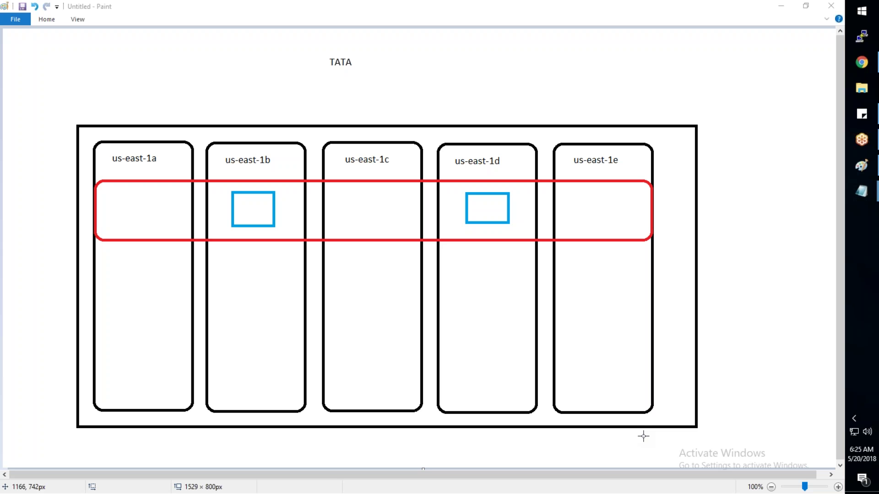
Step: Draw a red ellipse just right of the red band
click(44, 18)
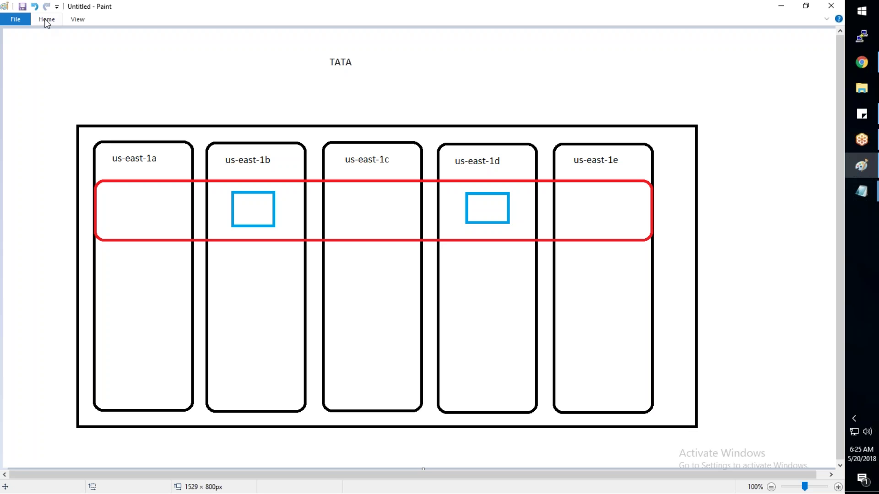
click(58, 21)
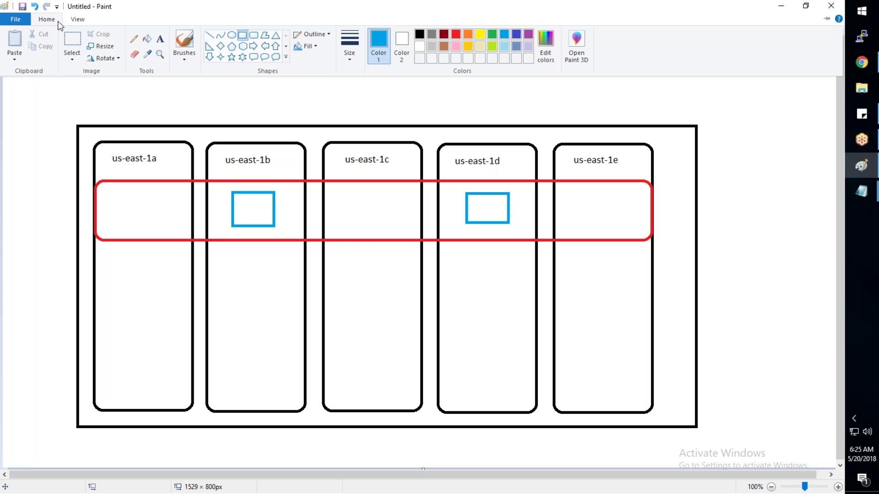
click(232, 35)
drag(652, 189, 719, 231)
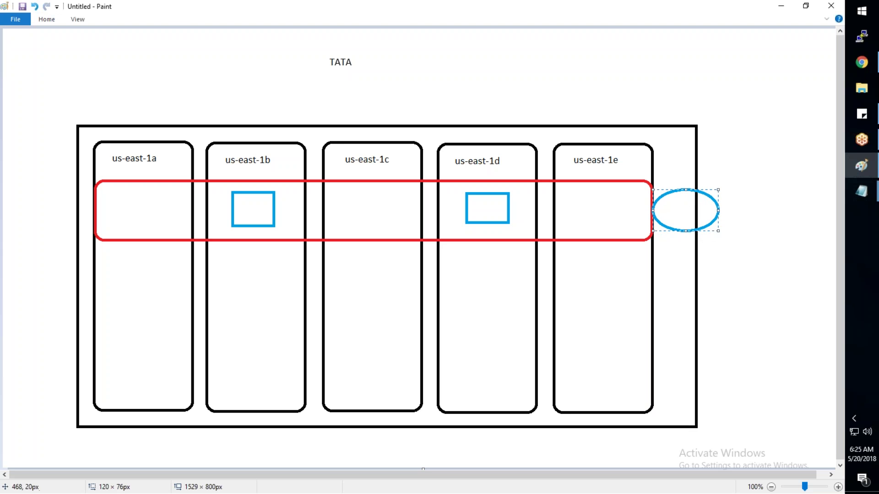
click(46, 21)
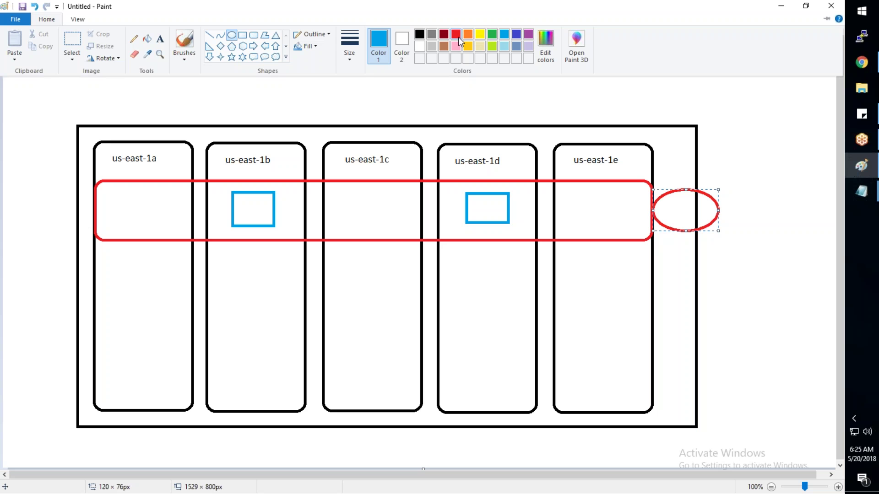
click(455, 35)
click(761, 121)
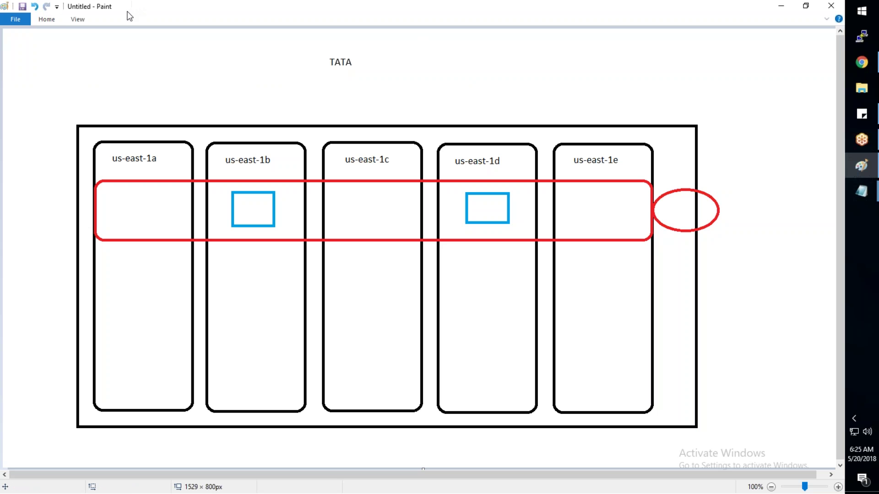
Step: Label the red ellipse with the text IGW
click(53, 26)
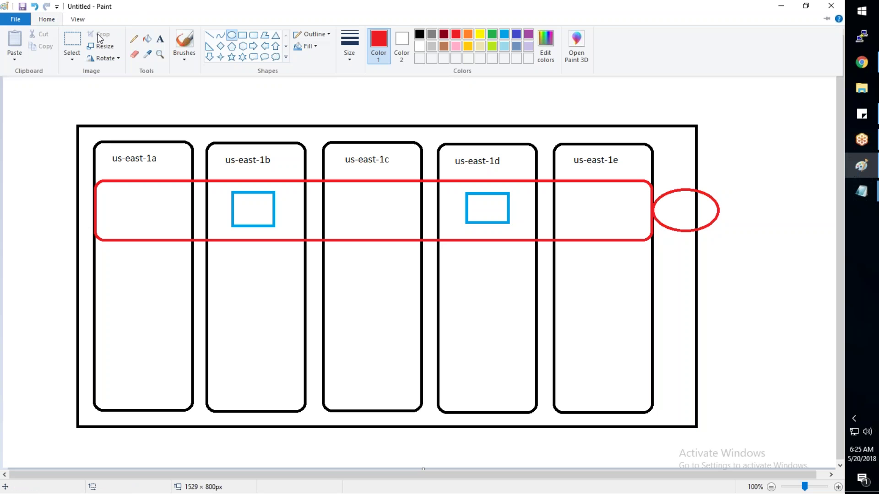
click(160, 38)
drag(661, 203, 685, 213)
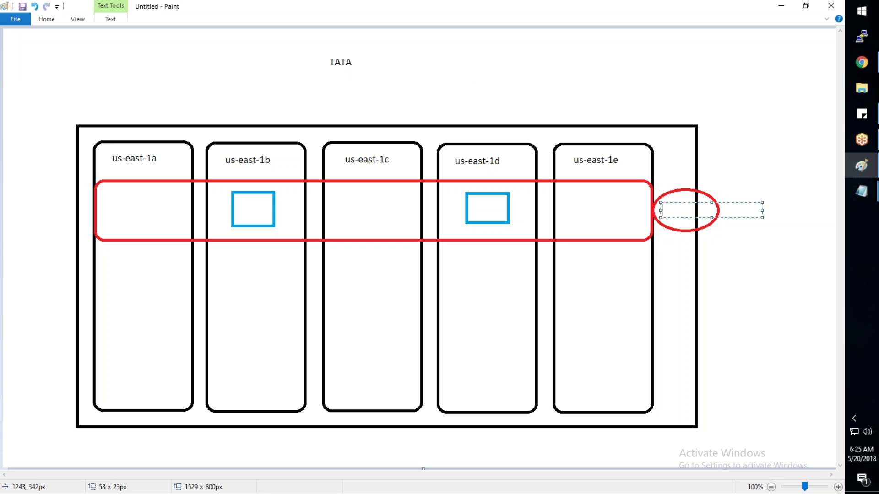
text(IGW)
click(783, 257)
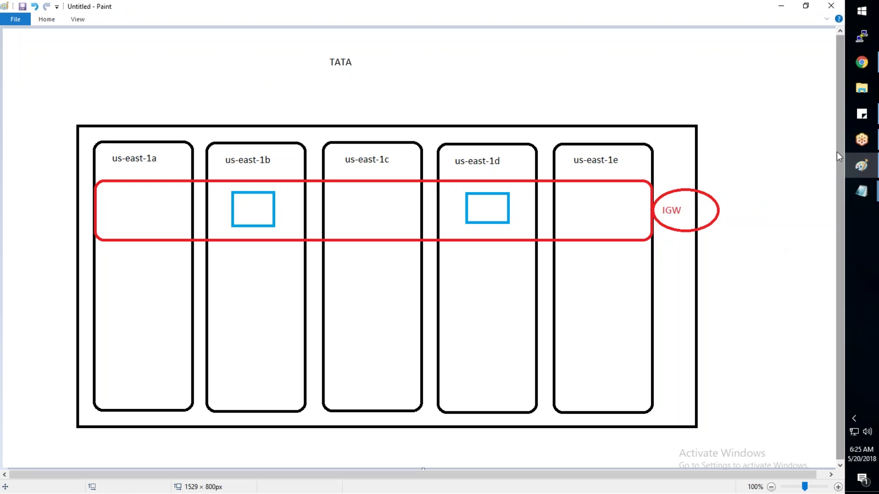
Step: Select the gateway name TATA-IGW in step 4 of the VPC notes
mouse_move(861, 191)
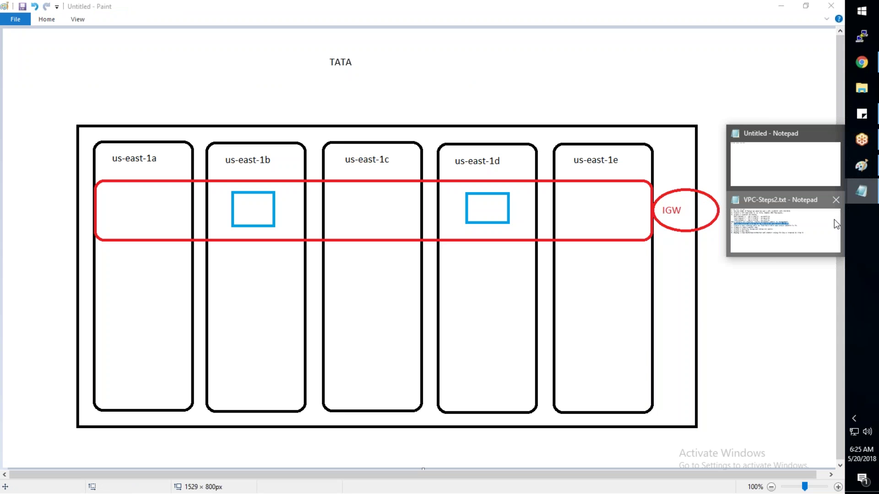
click(834, 219)
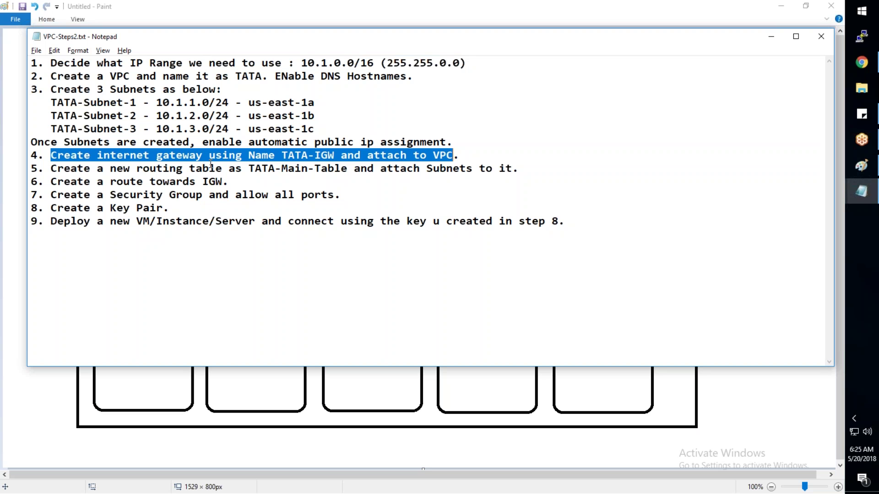
click(310, 156)
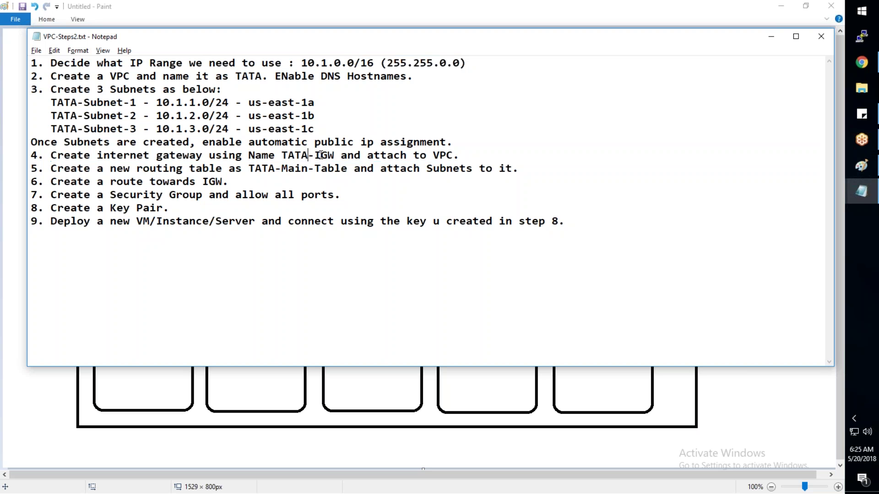
drag(334, 156, 284, 157)
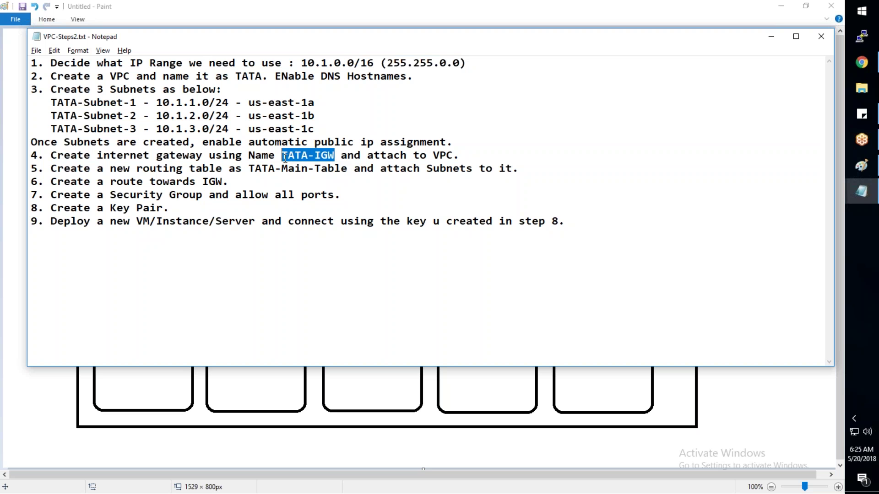
click(771, 37)
Step: In the AWS console, cancel the new subnet form and go to Internet Gateways
mouse_move(851, 67)
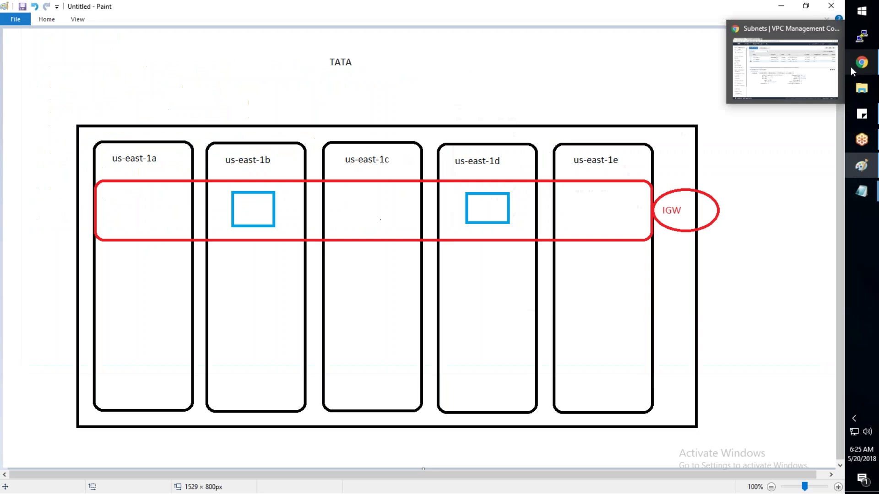
click(823, 78)
click(184, 87)
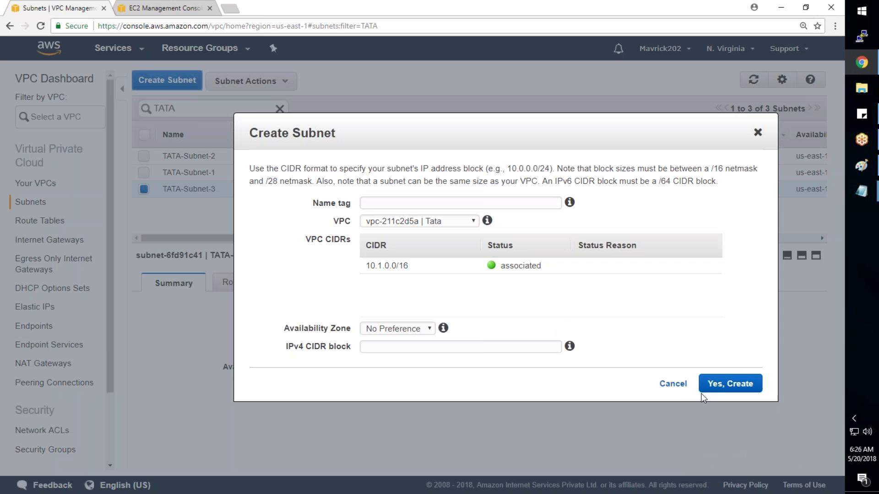
click(672, 384)
click(60, 245)
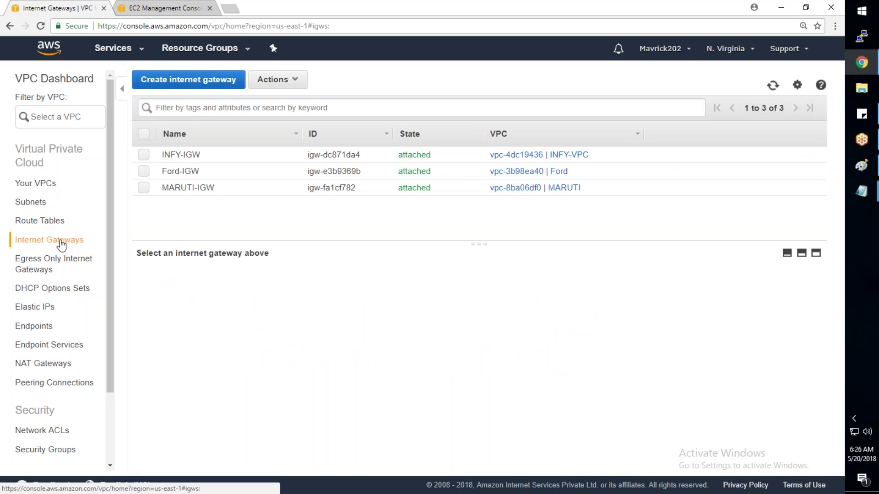
Step: Create an internet gateway with Name tag TATA-IGW
click(189, 79)
click(165, 167)
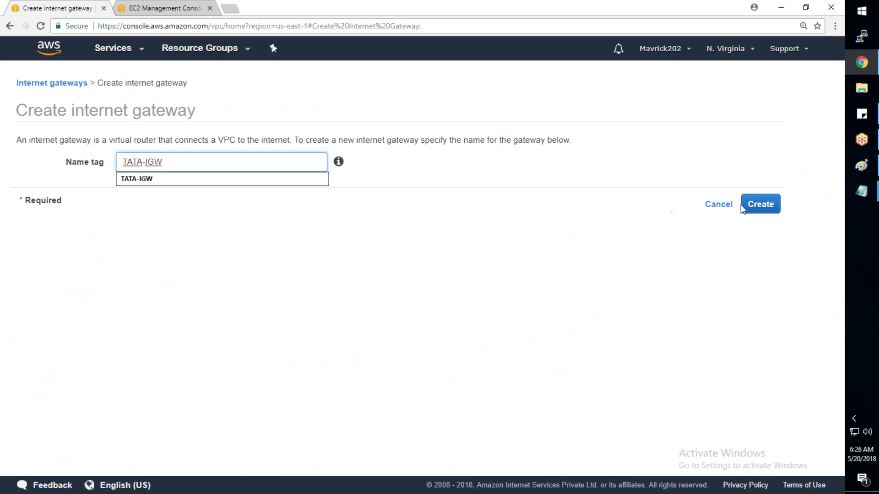
click(760, 204)
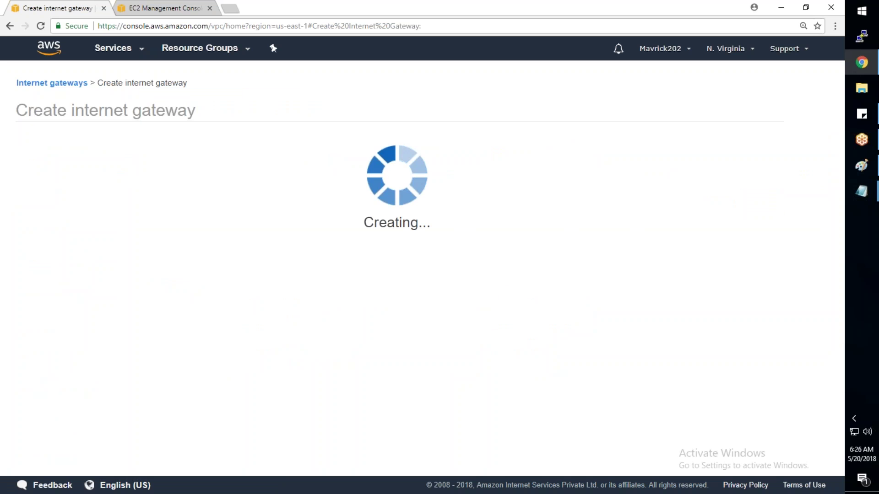
click(565, 218)
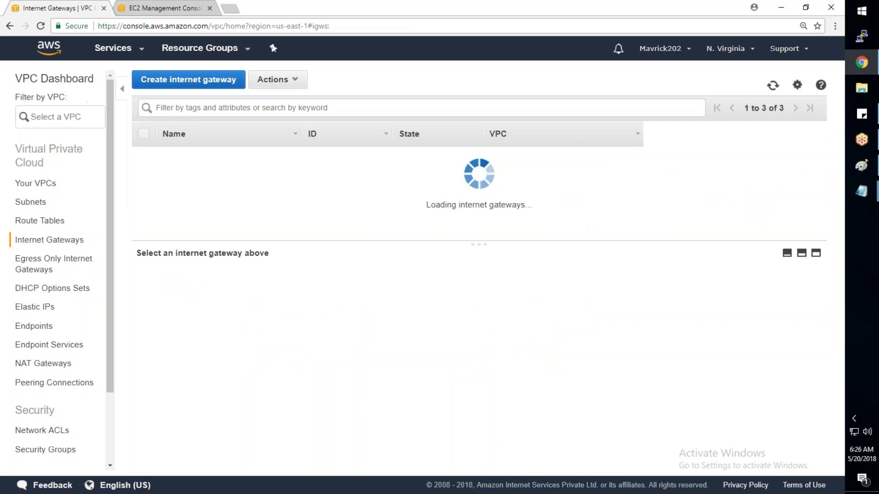
Step: Choose Attach to VPC from the TATA-IGW gateway's context menu
click(335, 202)
right_click(335, 203)
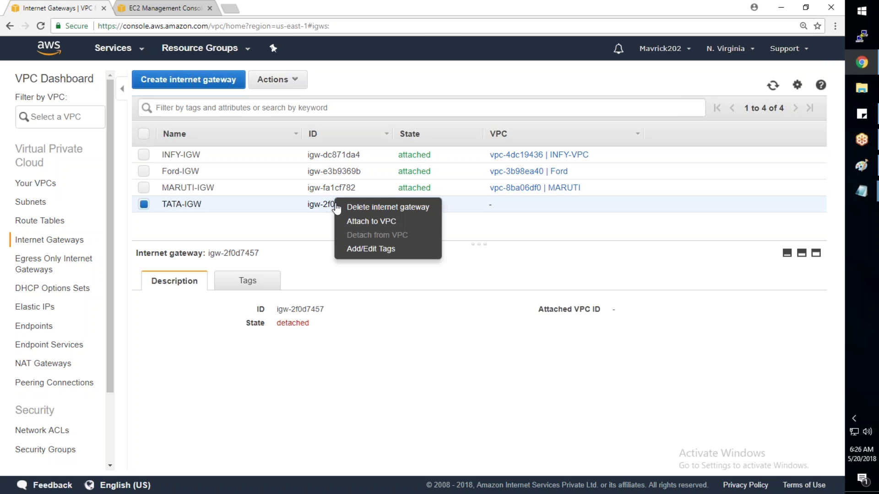
click(363, 223)
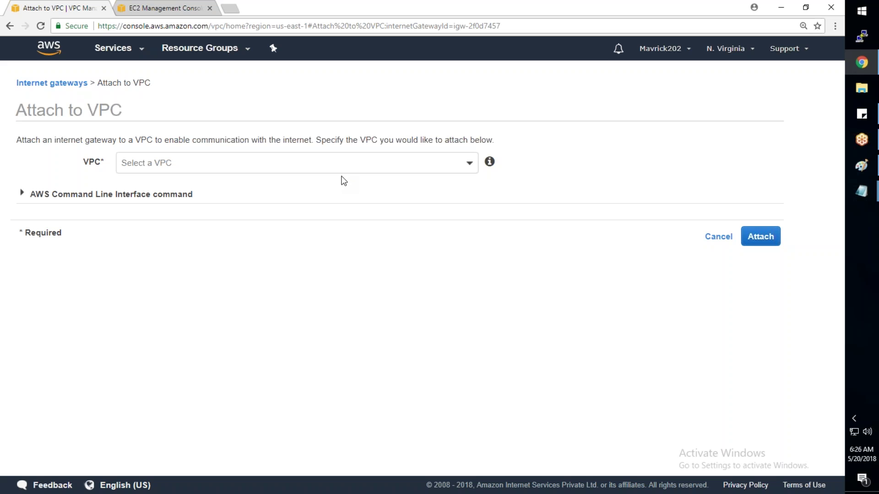
right_click(342, 176)
Step: Attach TATA-IGW to the Tata VPC, vpc-211c2d5a
click(323, 184)
click(293, 163)
click(203, 227)
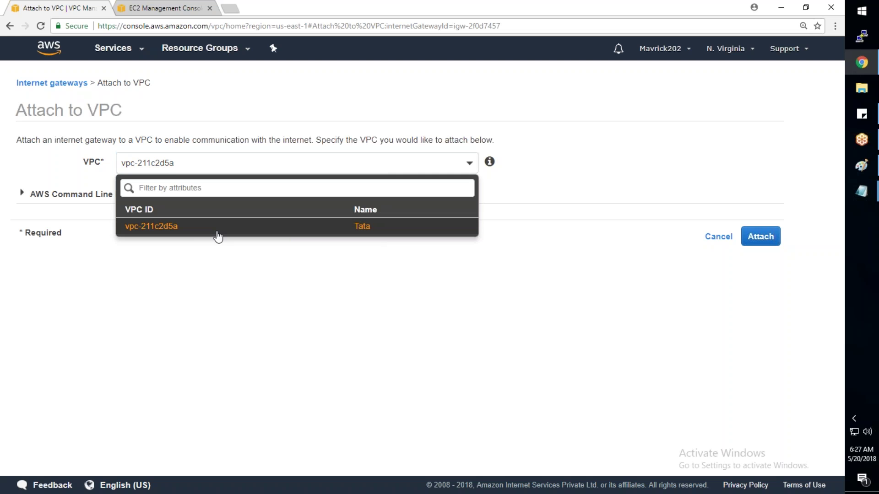
click(216, 233)
click(764, 237)
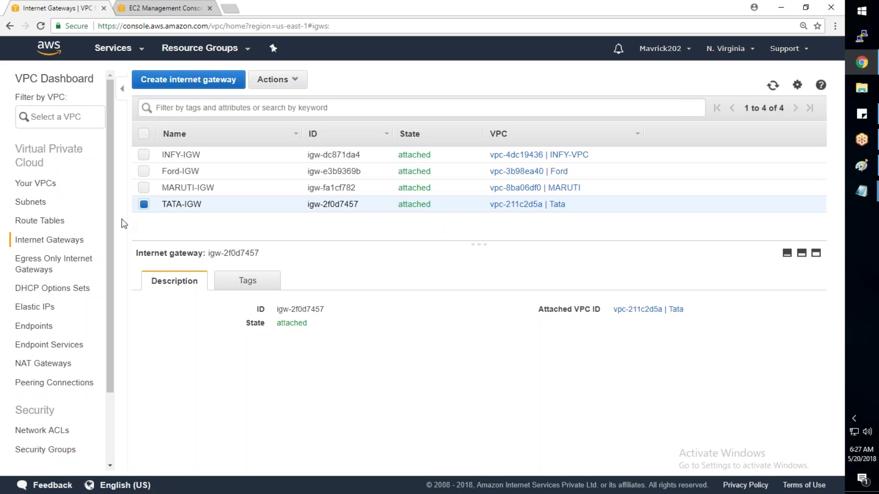
click(47, 203)
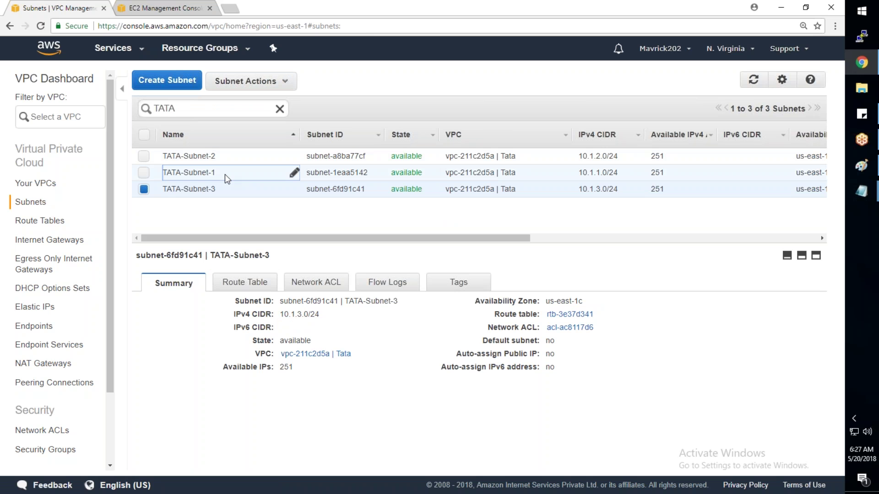
Step: Enable auto-assign public IPv4 addresses on TATA-Subnet-1 and TATA-Subnet-2
right_click(228, 178)
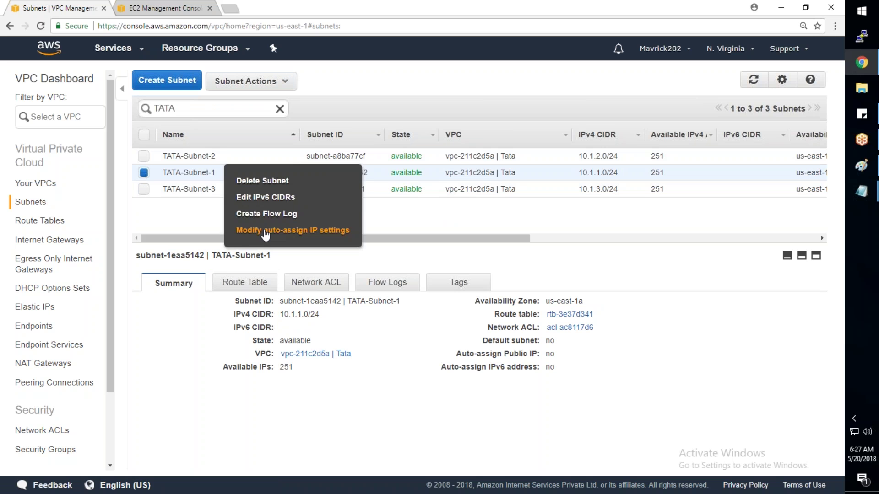
click(265, 230)
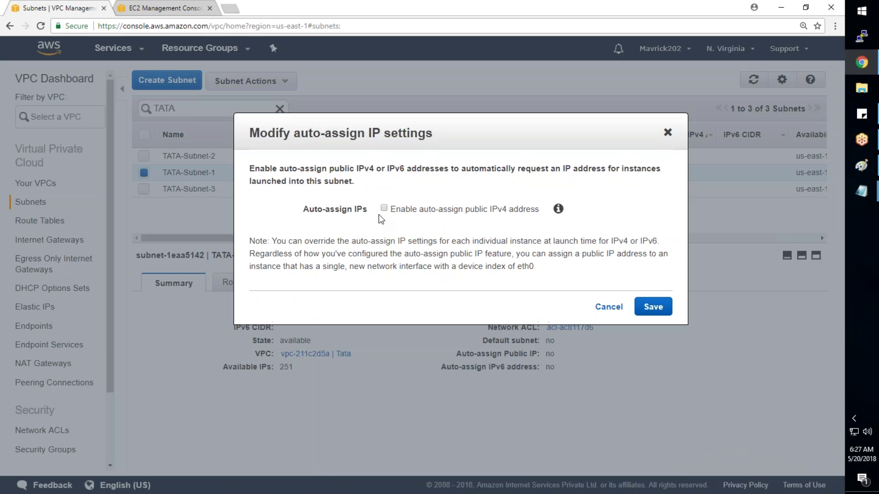
click(383, 208)
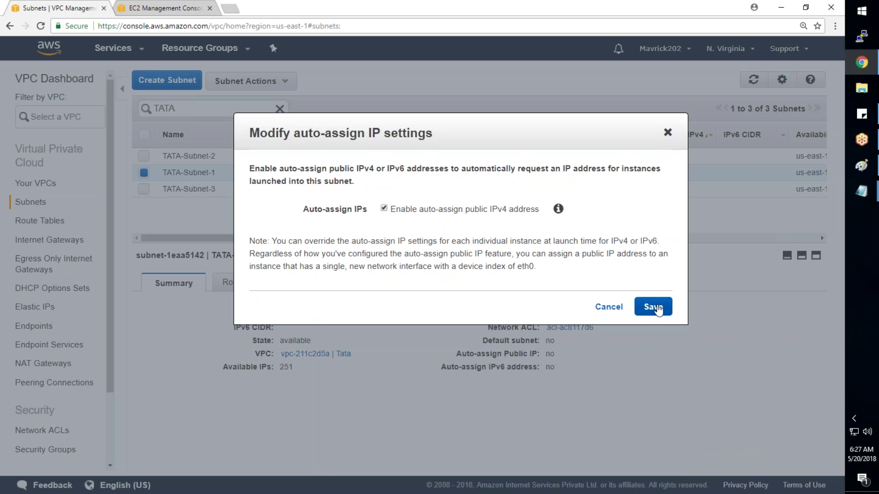
click(658, 308)
click(651, 207)
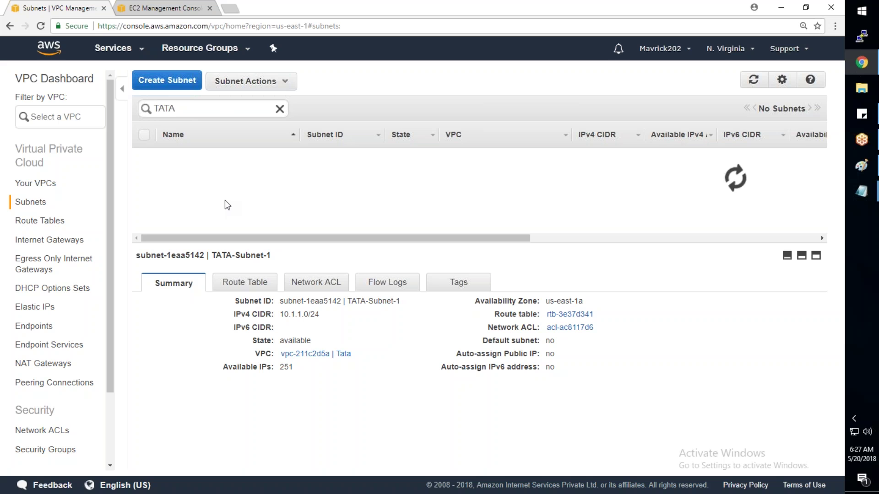
click(234, 158)
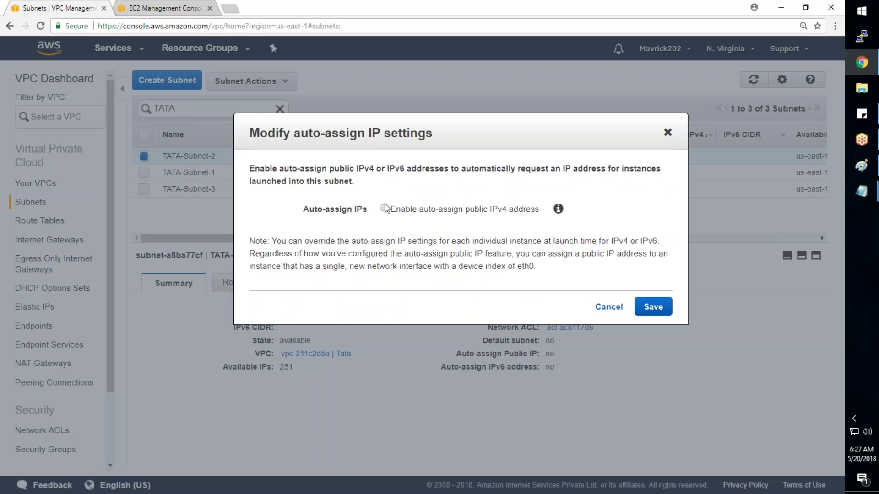
click(384, 208)
click(657, 308)
click(652, 208)
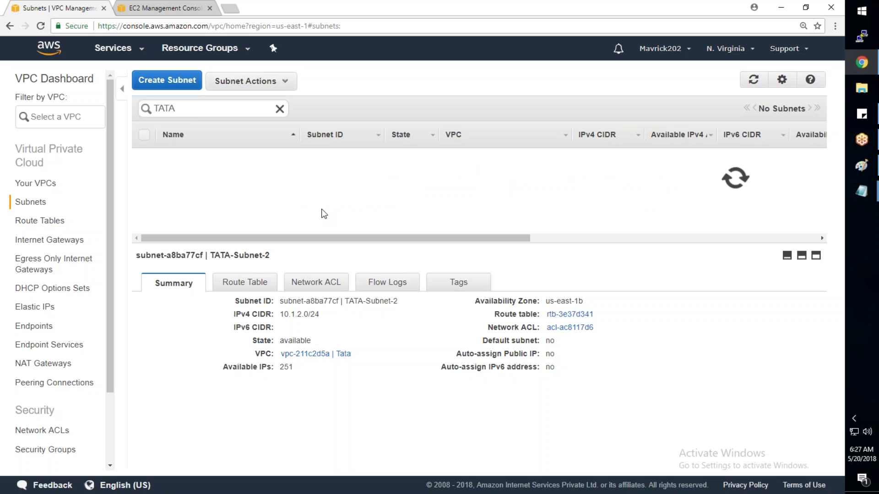
Step: Enable auto-assign public IPv4 addresses on TATA-Subnet-3
right_click(232, 188)
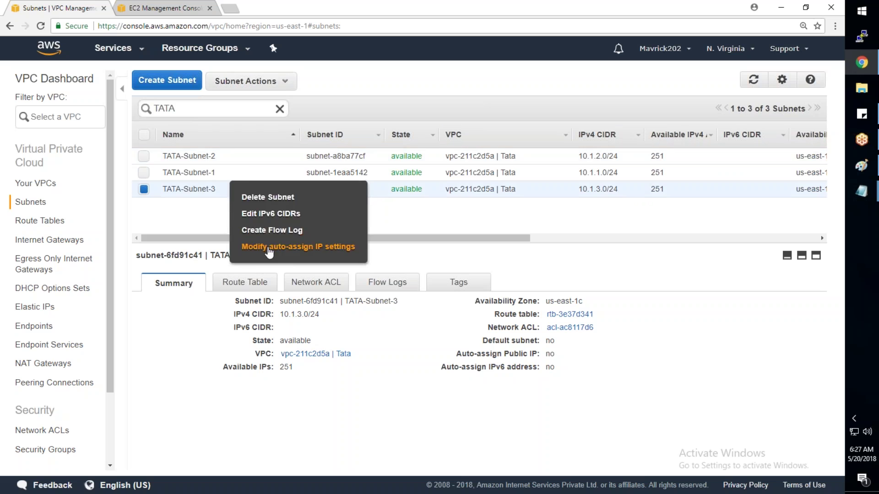
click(293, 246)
click(404, 211)
click(655, 307)
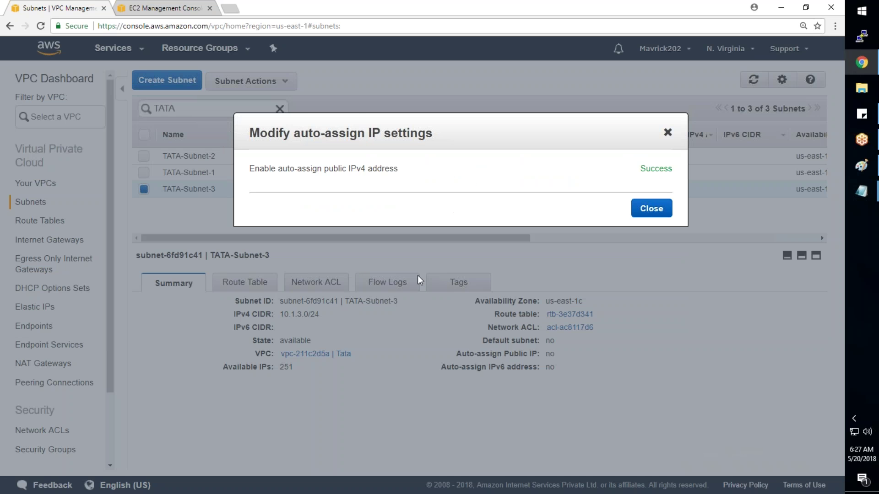
click(652, 207)
Step: In VPC-Steps2.txt, select step 5 about creating TATA-Main-Table
click(876, 192)
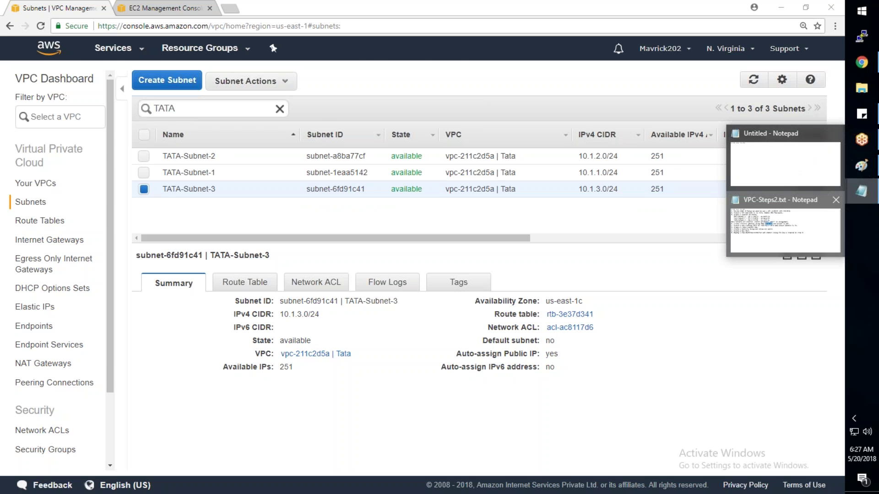
click(733, 236)
click(61, 171)
drag(288, 156, 520, 170)
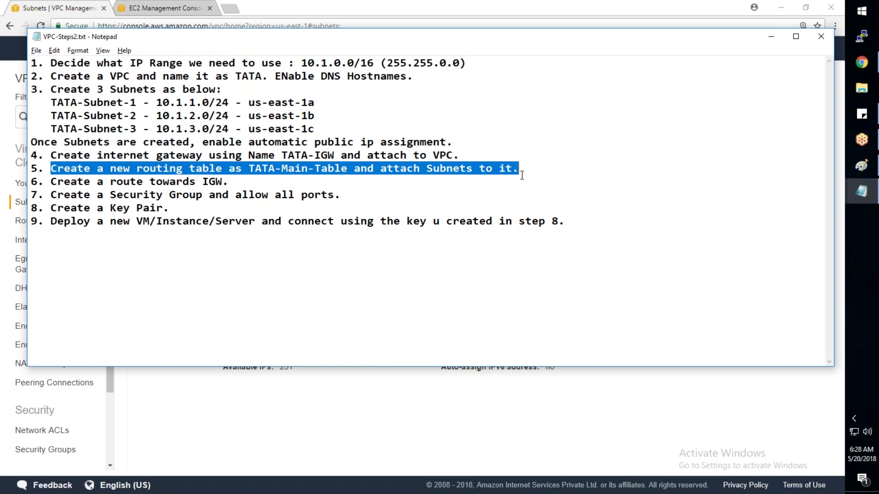
Step: Bring the TATA VPC diagram in Paint to the front
click(868, 173)
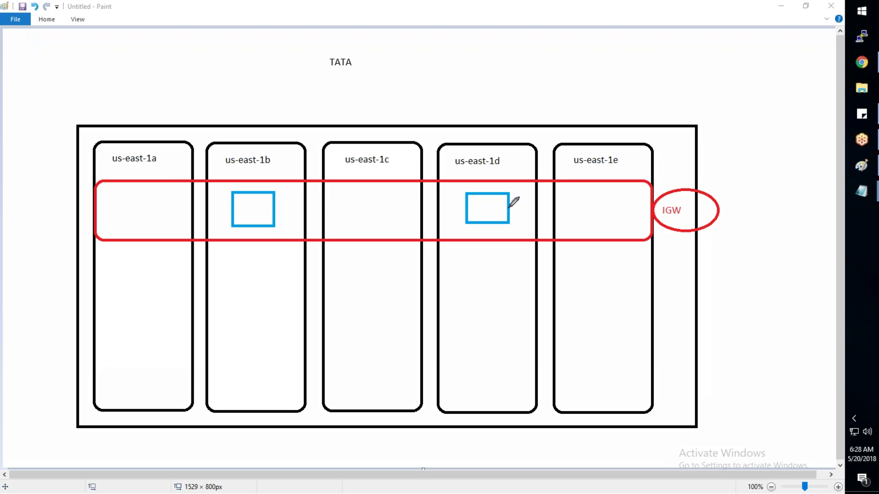
mouse_move(509, 207)
mouse_down()
mouse_move(738, 204)
mouse_move(745, 128)
mouse_up()
mouse_move(771, 81)
mouse_down()
mouse_move(788, 208)
mouse_move(758, 218)
mouse_move(515, 222)
mouse_move(524, 235)
mouse_up()
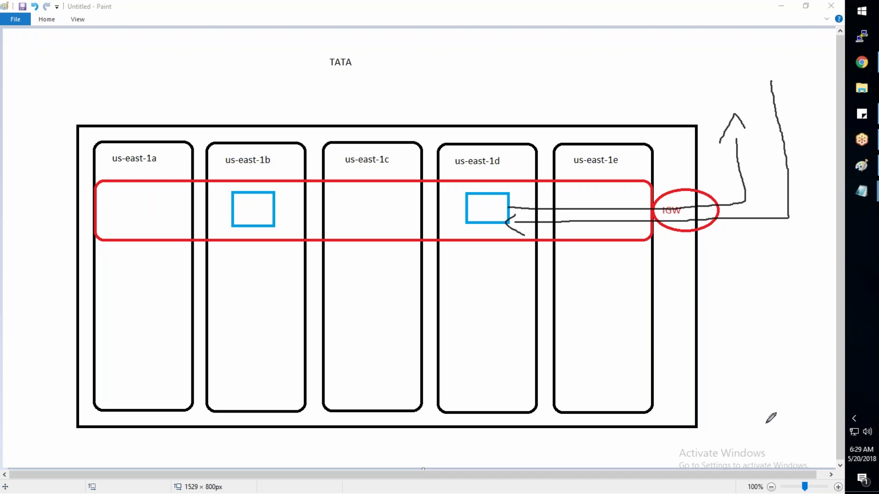
key(Escape)
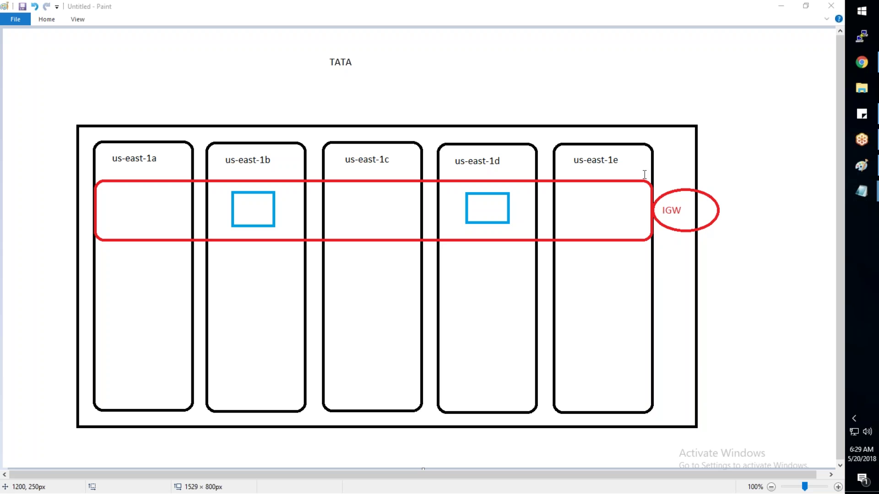
mouse_move(861, 192)
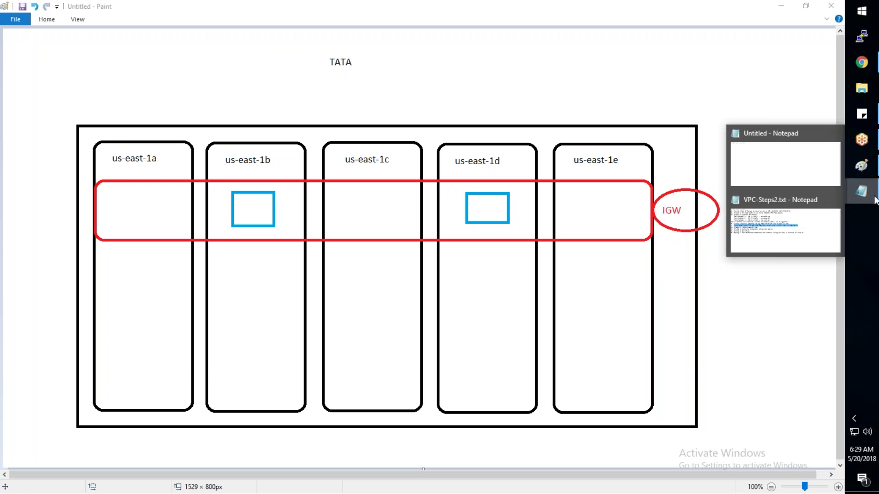
Step: Highlight TATA-Main-Table on line 5 of VPC-Steps2.txt
click(784, 220)
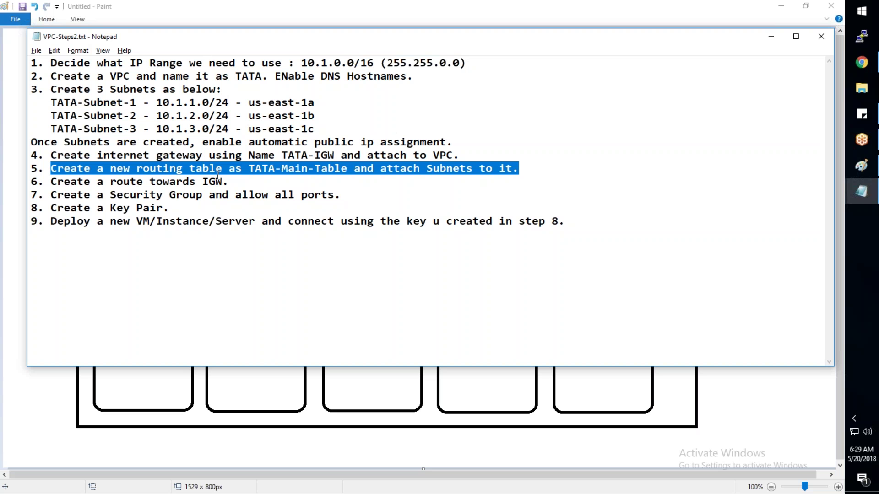
click(348, 169)
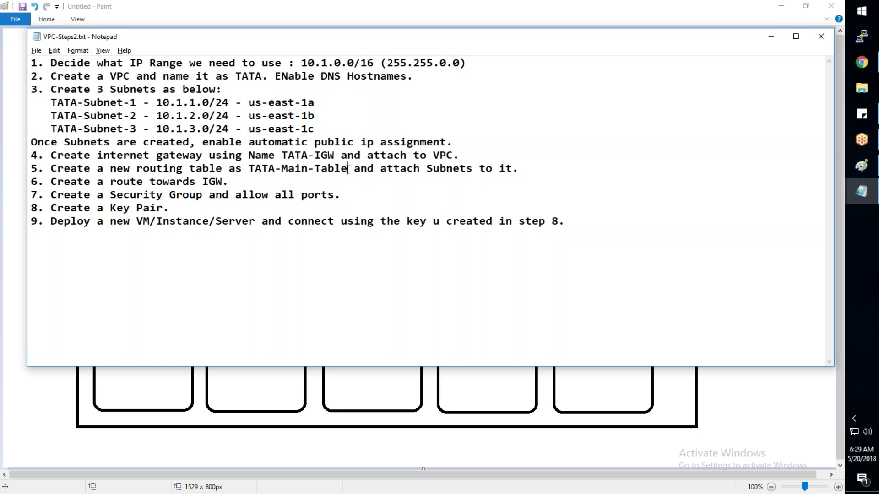
drag(348, 169, 244, 171)
Step: Back in the VPC console, list the route tables filtered by 'TATA'
mouse_move(861, 61)
click(774, 92)
click(40, 221)
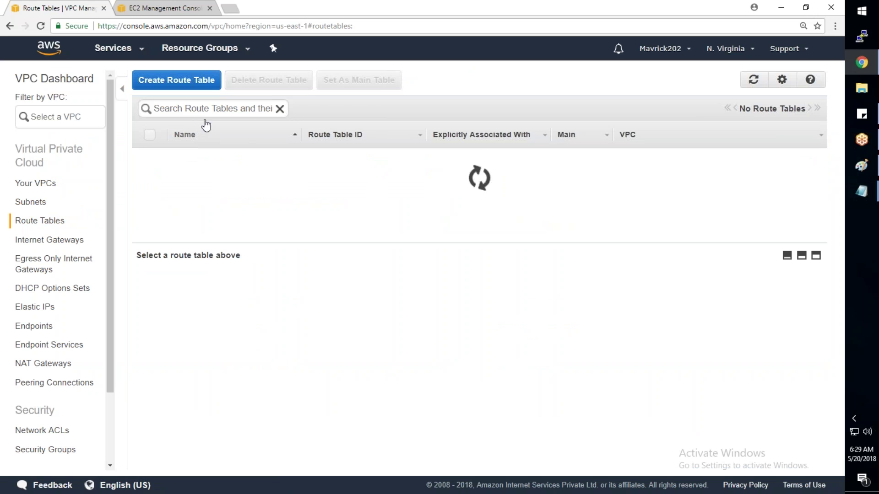
click(210, 109)
text(TATA)
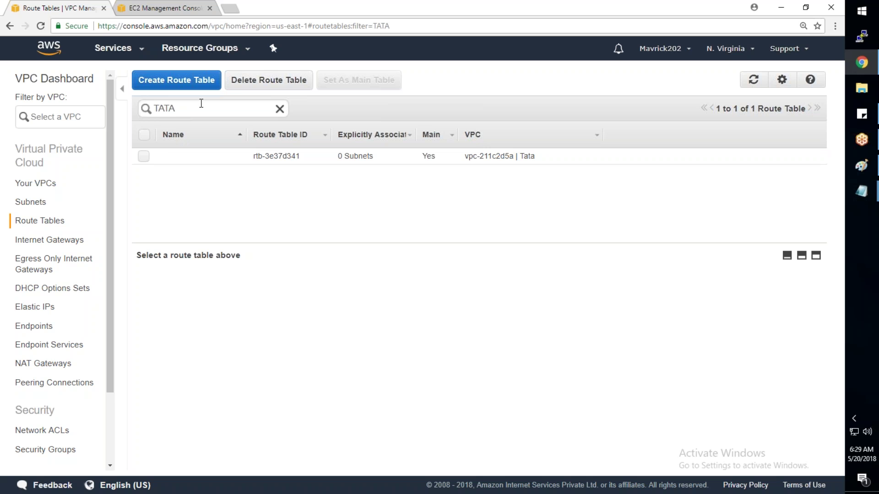
Step: Create route table 'TATA-Main-Table' in the Tata VPC, which shows 0 subnets
click(162, 87)
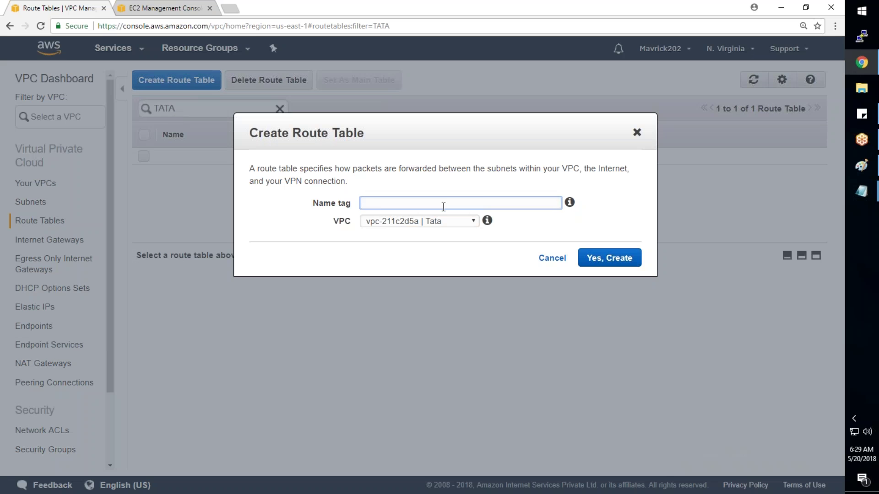
text(TATA-Main-Table)
click(419, 224)
click(419, 232)
click(594, 263)
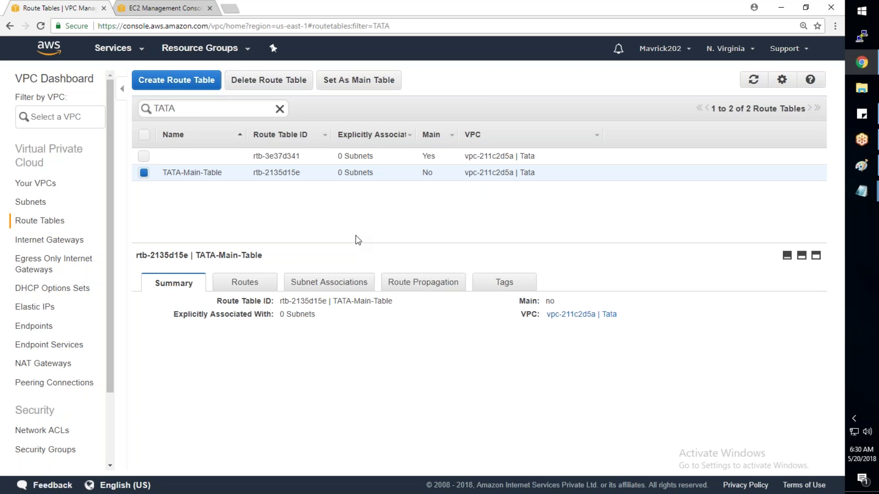
drag(379, 173, 339, 171)
Step: Tick TATA-Subnet-1, -2 and -3 in TATA-Main-Table's Subnet Associations and save them
click(324, 285)
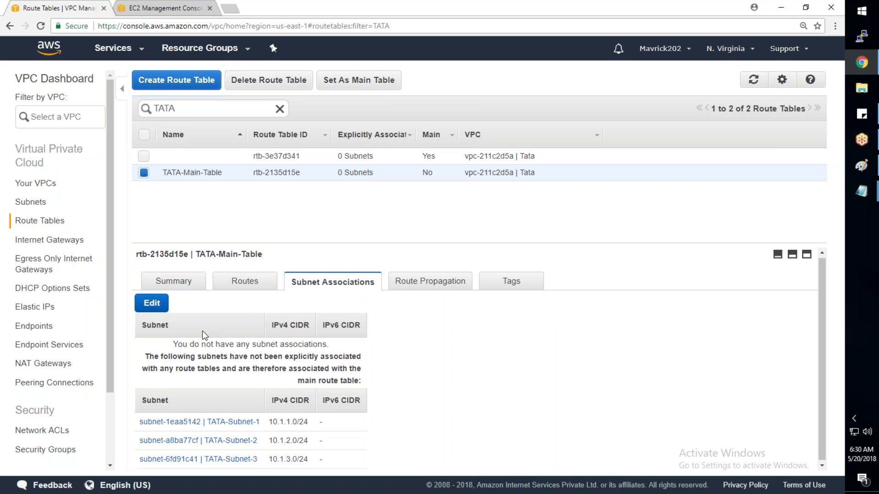
click(153, 305)
click(144, 347)
click(143, 364)
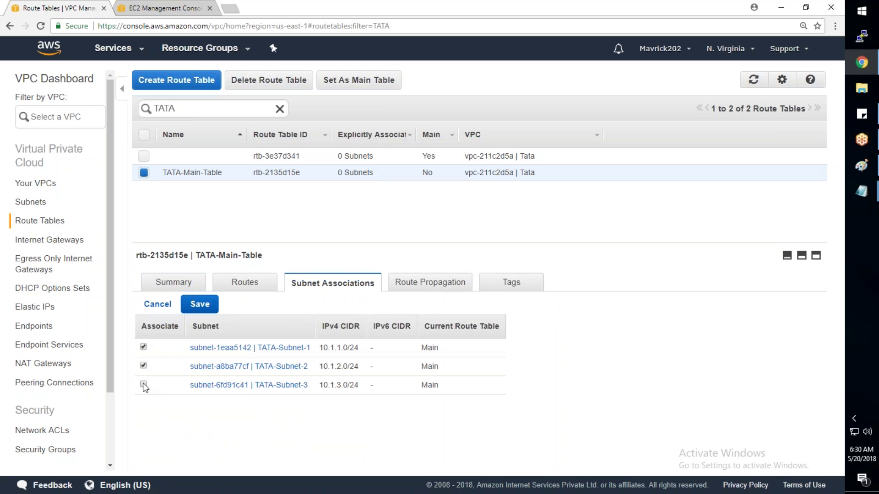
click(192, 305)
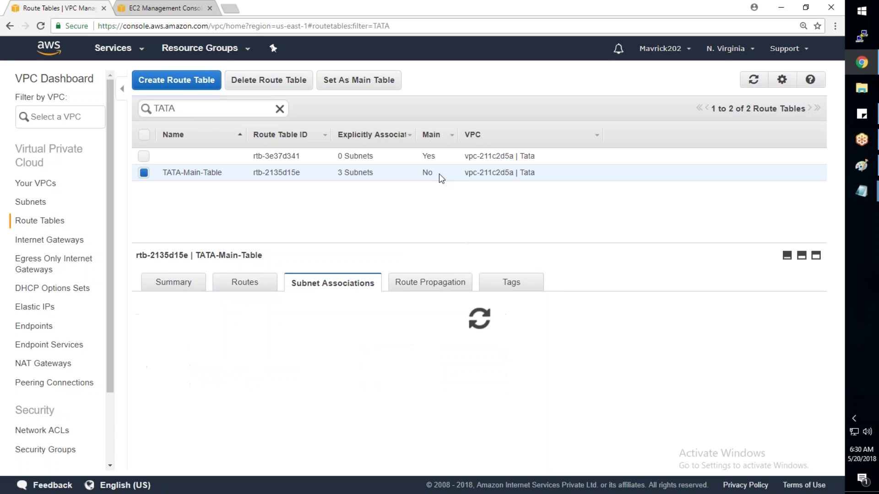
Step: Set TATA-Main-Table as the Tata VPC's main route table
click(438, 158)
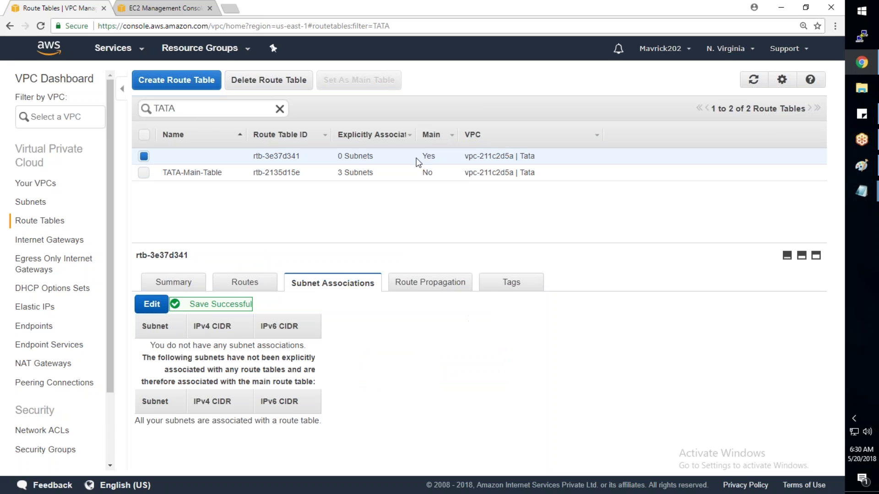
click(432, 177)
right_click(432, 177)
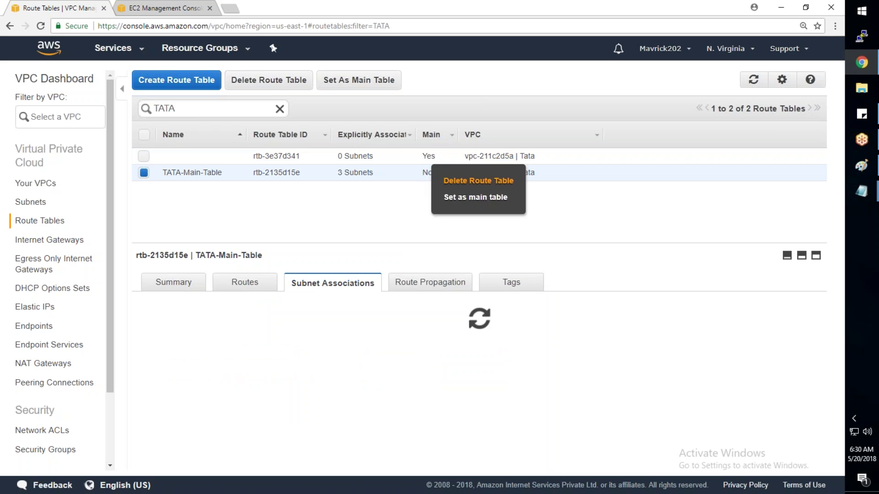
click(475, 197)
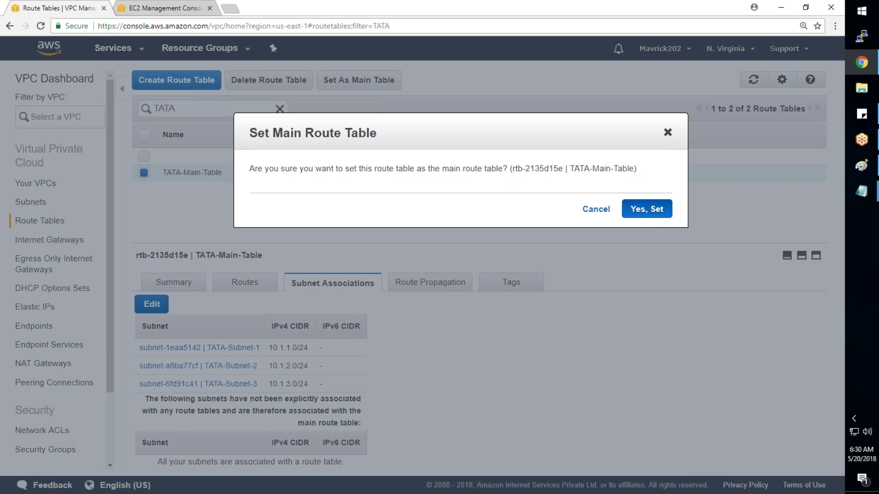
click(624, 210)
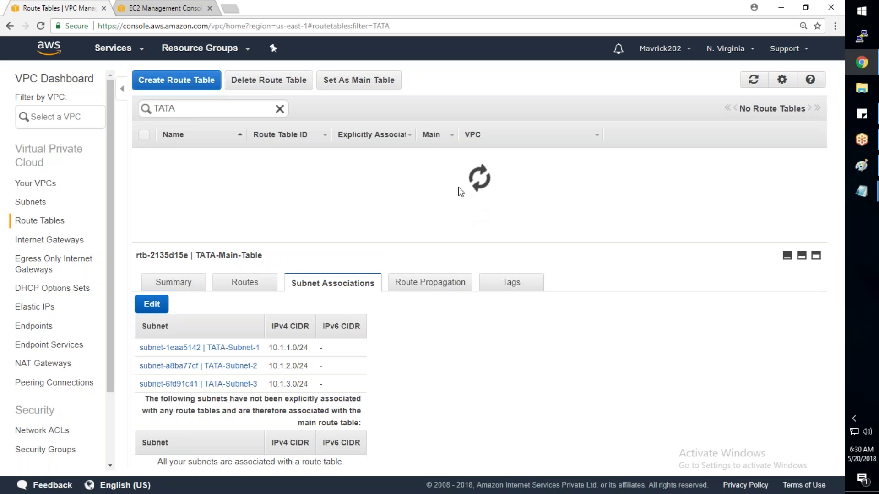
Step: Delete the old default route table rtb-3e37d341, leaving TATA-Main-Table selected
click(483, 157)
right_click(485, 151)
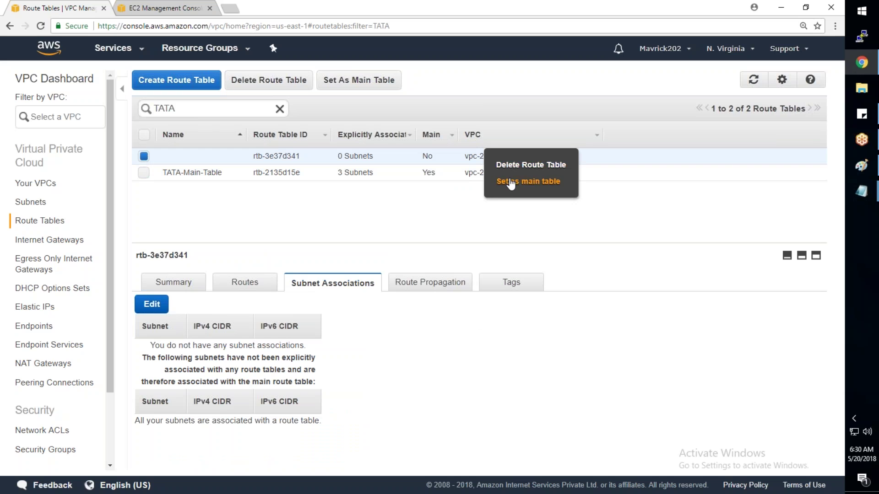
click(526, 166)
click(602, 200)
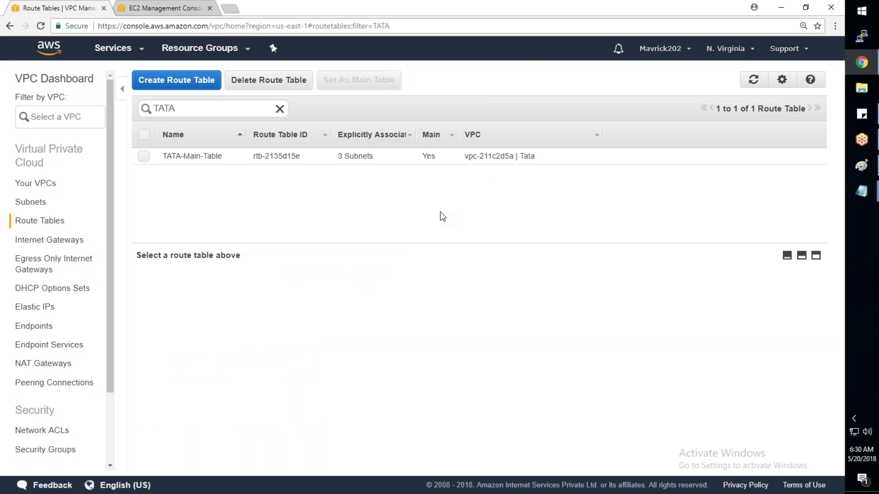
click(439, 158)
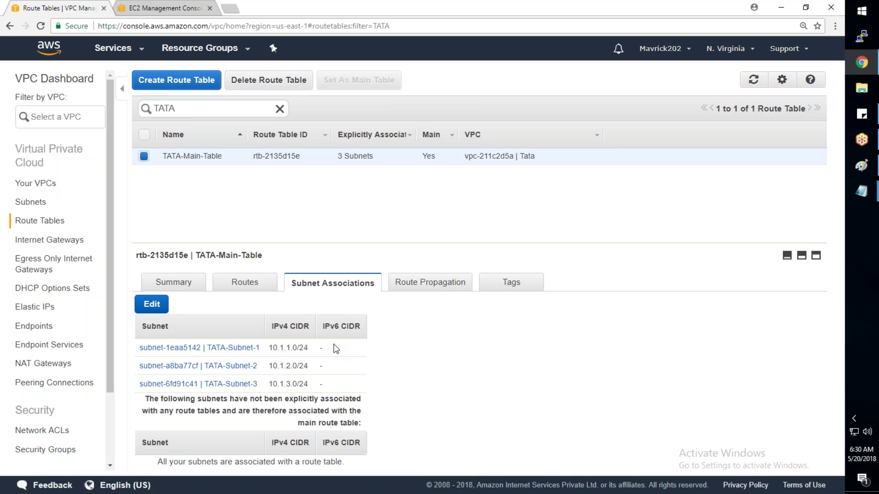
mouse_move(860, 195)
click(807, 215)
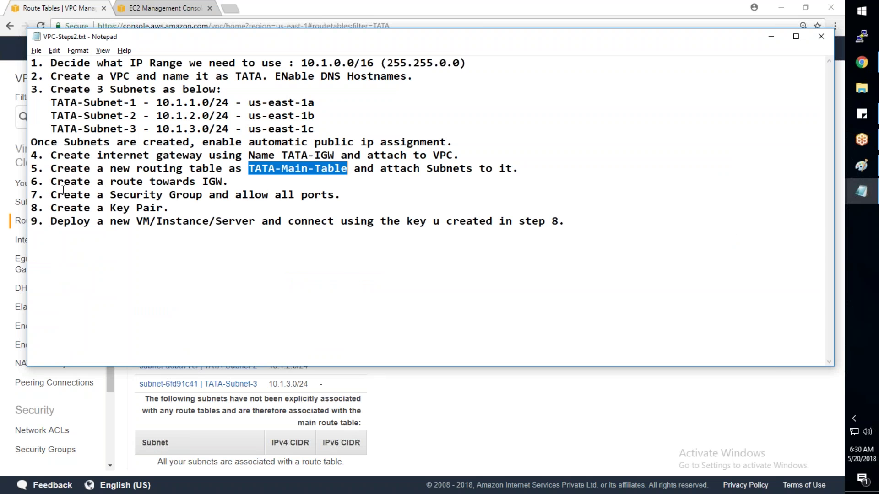
drag(51, 182, 222, 182)
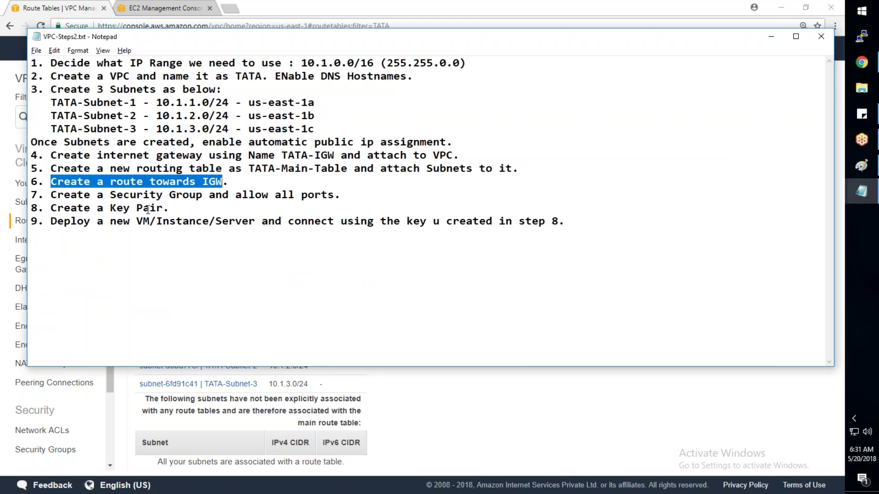
key(alt+Tab)
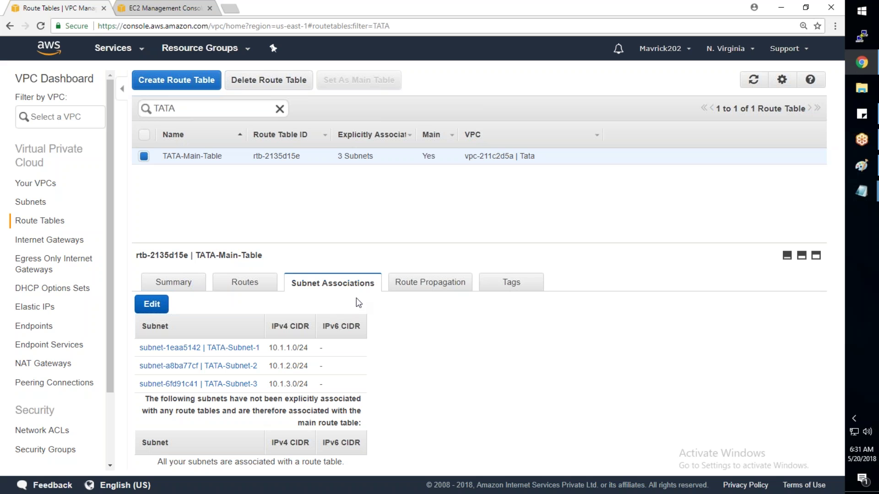
click(252, 291)
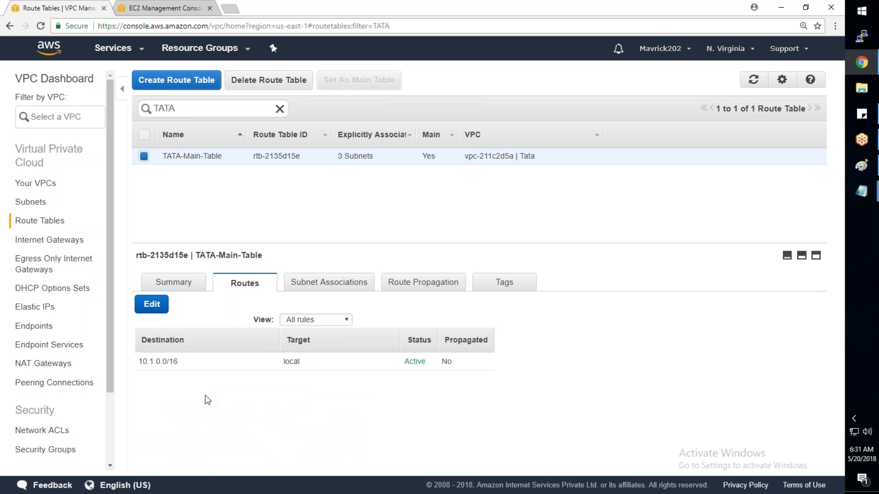
drag(184, 363, 138, 363)
drag(305, 362, 259, 361)
click(851, 167)
Step: In the TATA diagram, label the us-east-1b blue box with red text 10.1.2.100
click(851, 167)
click(850, 161)
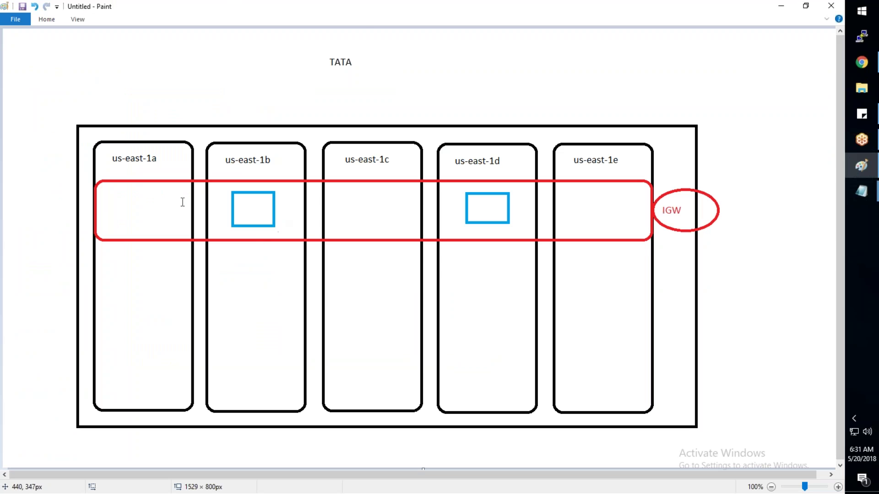
click(46, 19)
click(236, 205)
drag(236, 205, 272, 211)
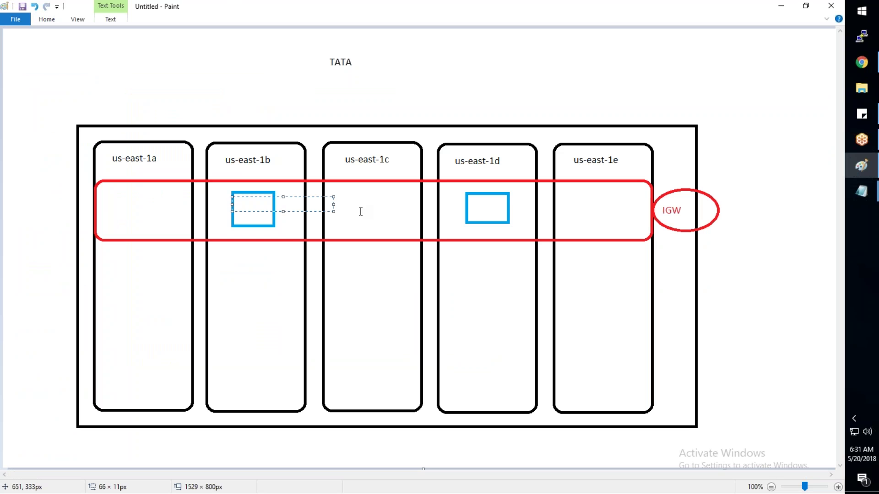
text(10.1.1)
key(BackSpace)
text(2.100)
click(472, 204)
Step: Label the us-east-1d box 10.1.4.100, then undo a trial connecting line
drag(470, 204, 504, 211)
text(10.)
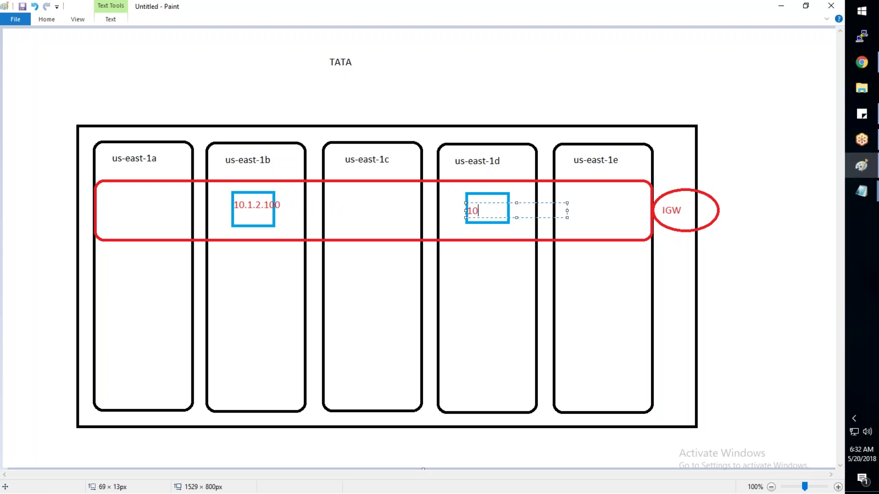
text(1.4.100)
click(785, 275)
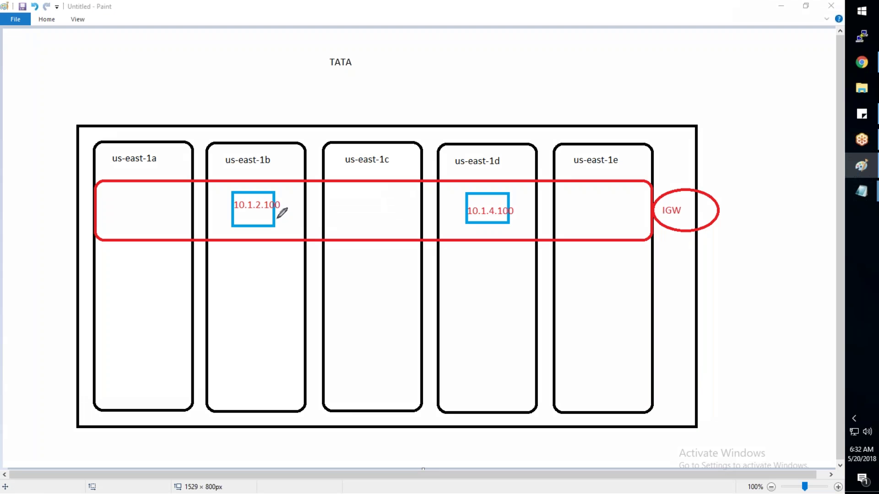
mouse_move(273, 215)
mouse_down()
mouse_move(473, 223)
mouse_move(450, 233)
mouse_up()
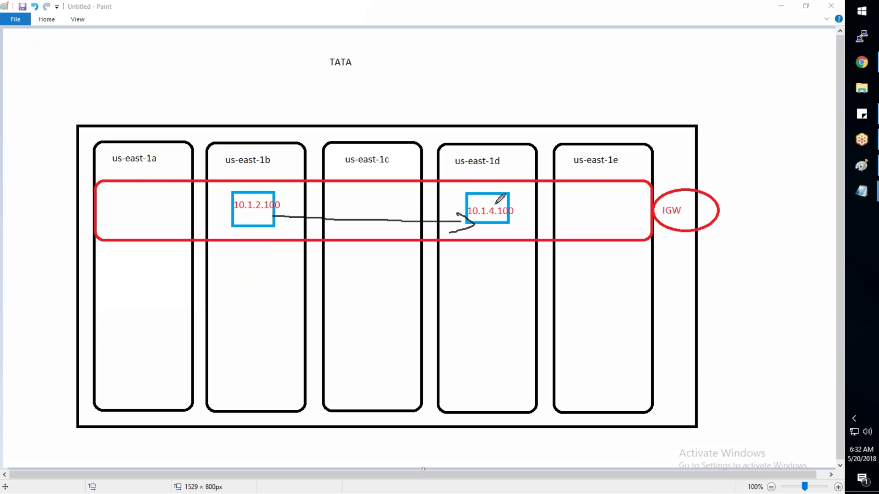
key(ctrl+z)
key(ctrl+z)
key(ctrl+z)
key(ctrl+z)
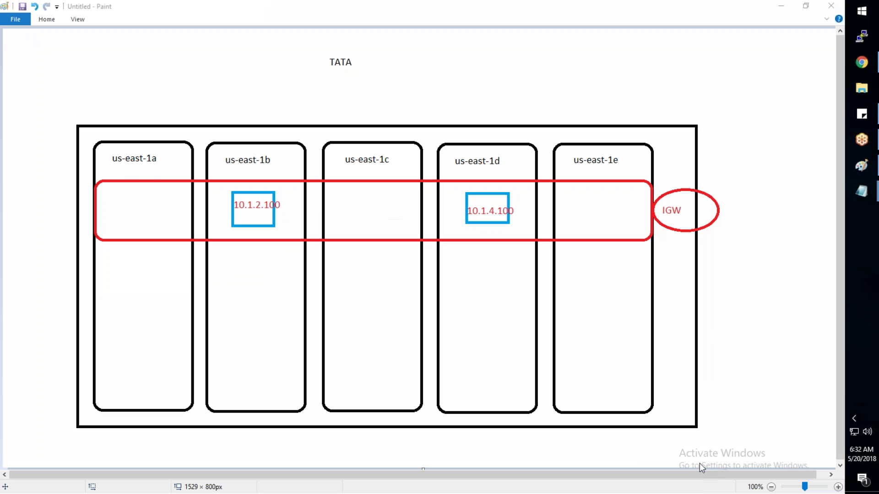
click(854, 69)
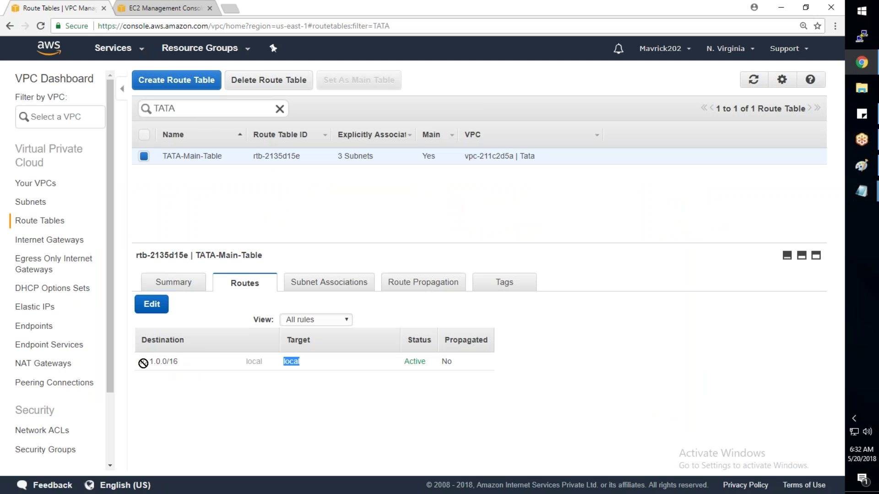
key(alt+Tab)
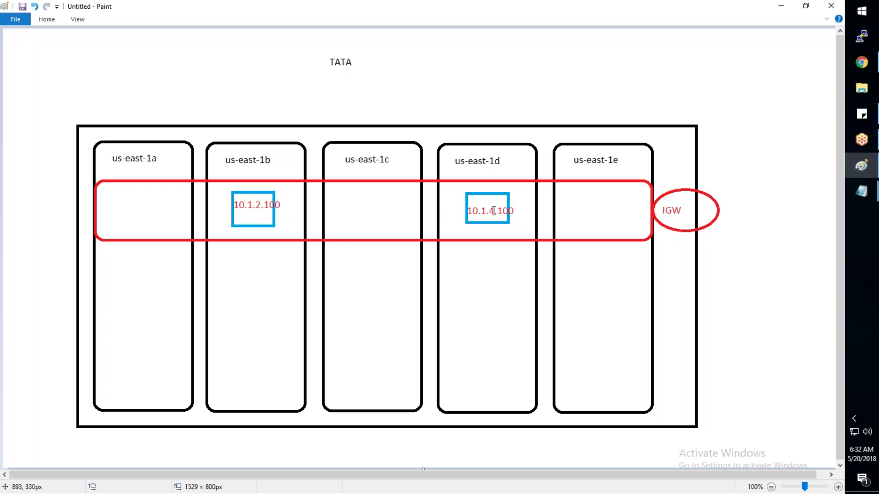
key(alt+Tab)
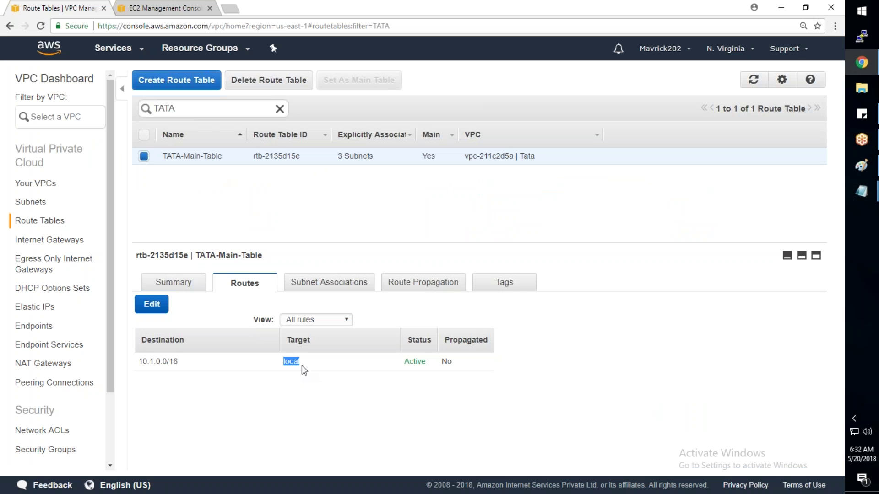
click(862, 165)
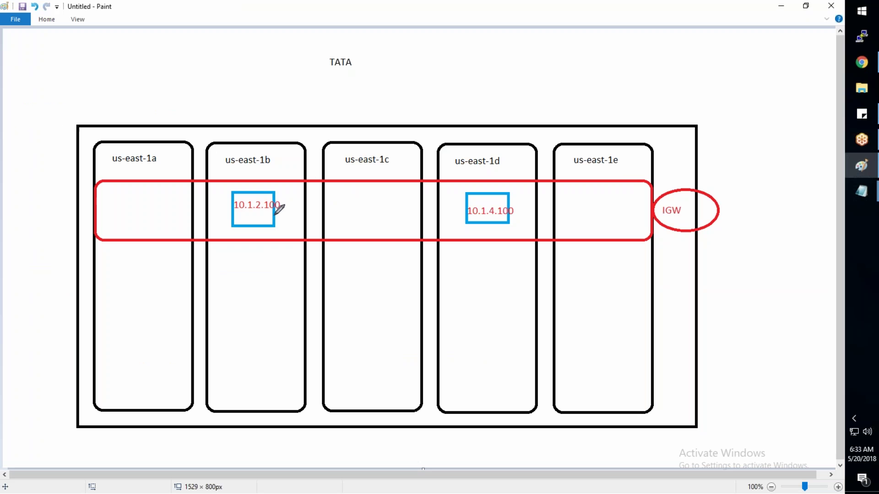
Step: Sketch and undo traffic lines from the instance boxes out through IGW, then return to Chrome
mouse_move(274, 215)
mouse_down()
mouse_move(466, 212)
mouse_move(274, 206)
mouse_move(456, 206)
mouse_up()
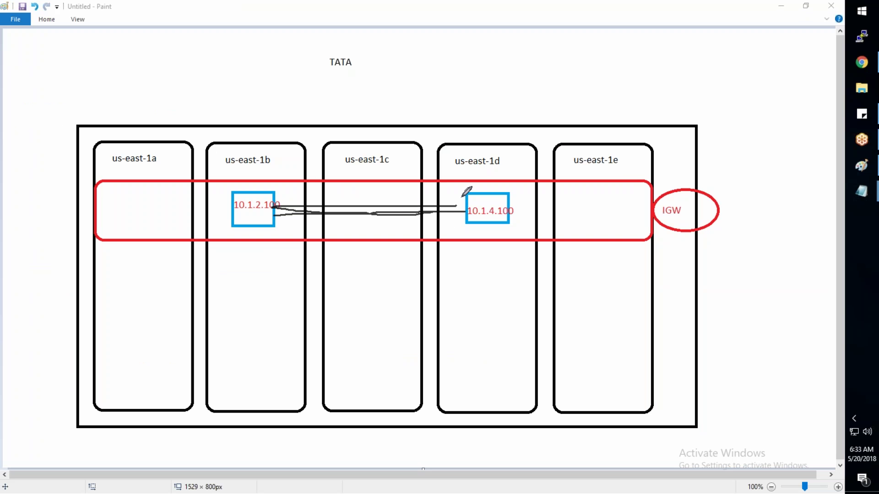
mouse_move(505, 200)
mouse_down()
mouse_move(714, 206)
mouse_move(722, 124)
mouse_up()
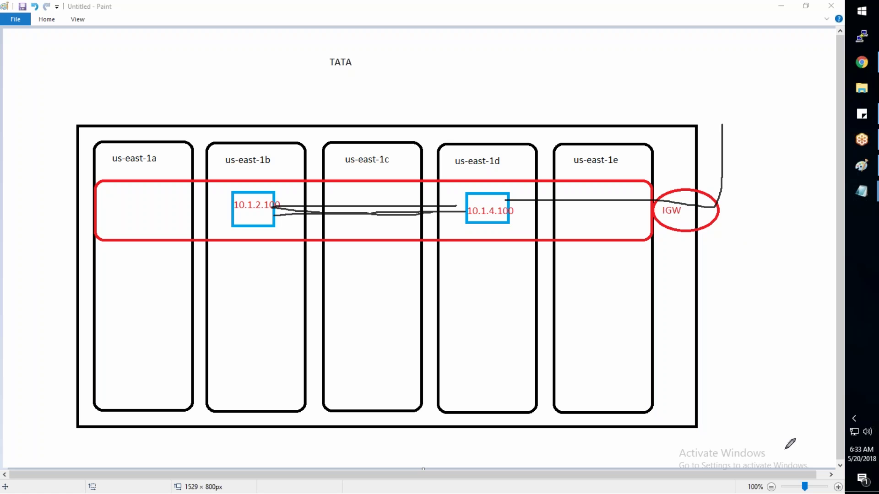
key(ctrl+z)
key(ctrl+z)
key(ctrl+z)
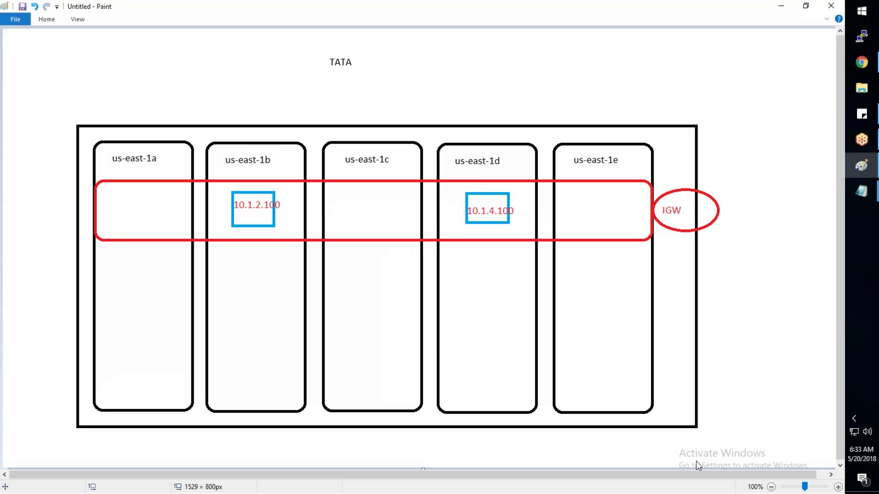
click(862, 62)
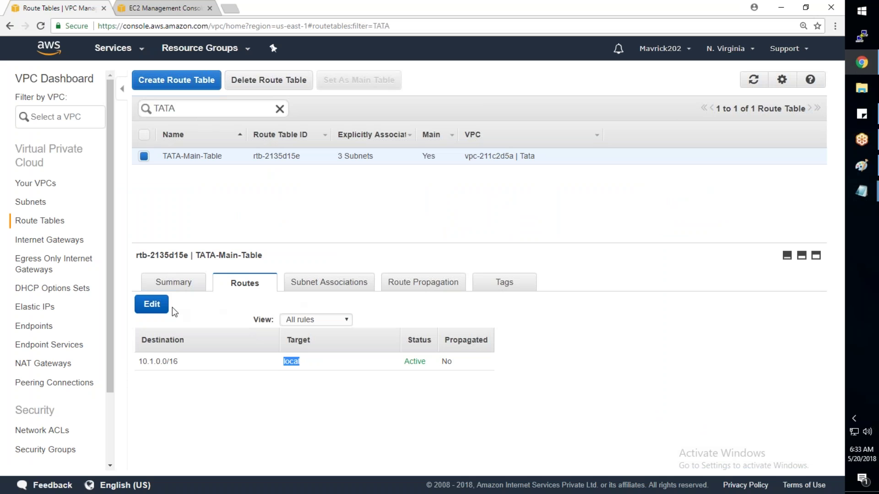
Step: Add a 0.0.0.0/0 route targeting igw-2f0d7457 (TATA-IGW) beside 10.1.0.0/16 local, and save
click(155, 307)
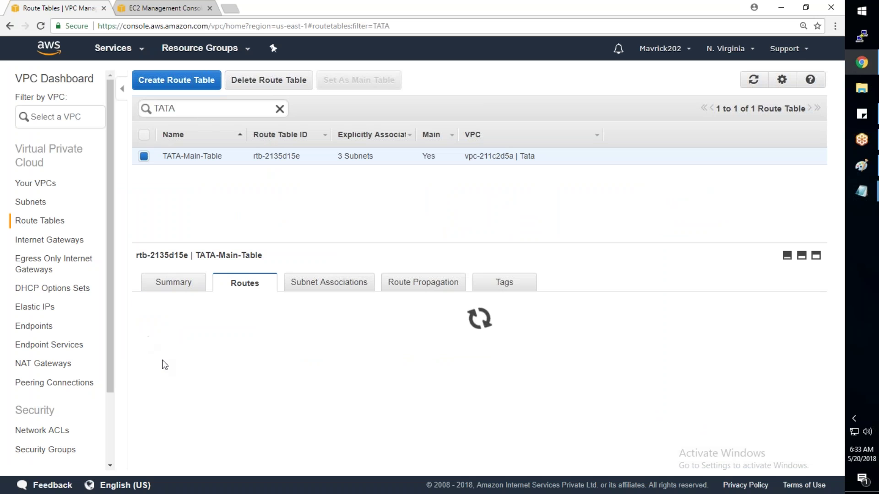
click(178, 378)
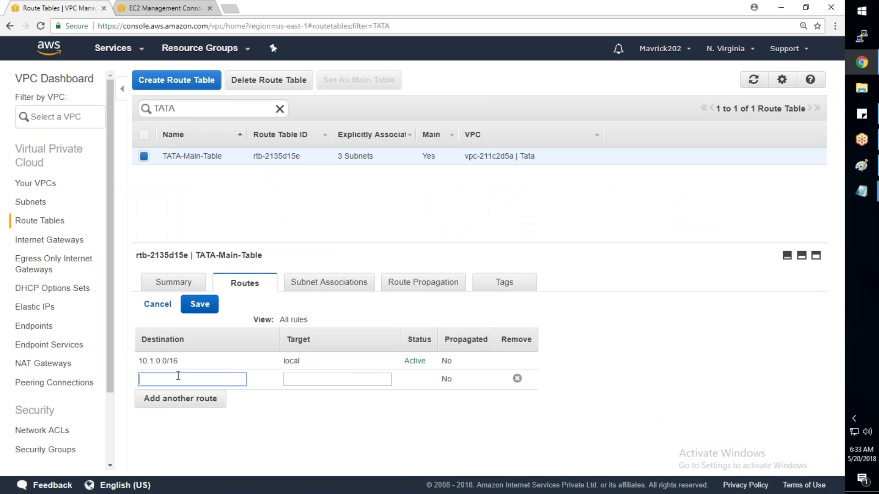
text(0.0.0.0/0)
click(301, 378)
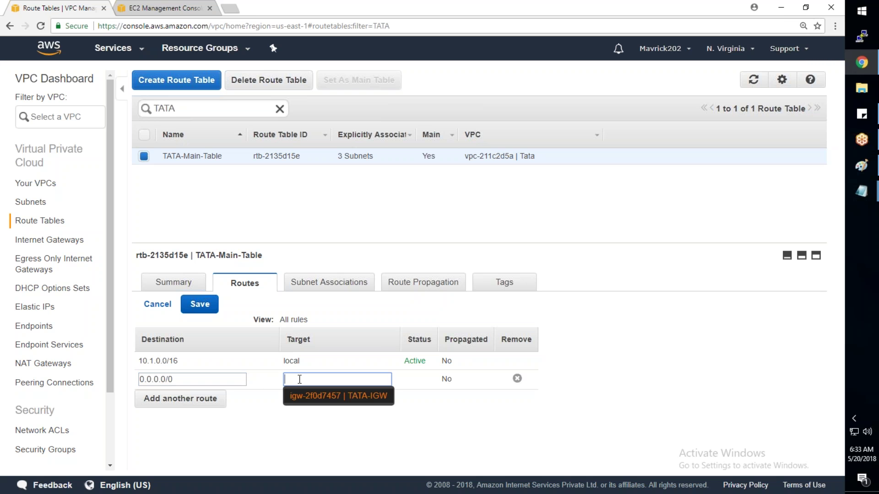
click(336, 402)
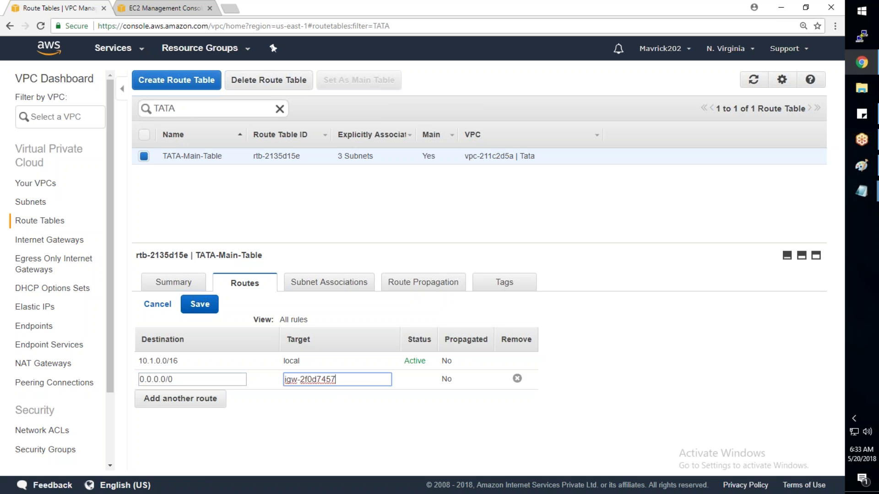
drag(179, 361, 138, 362)
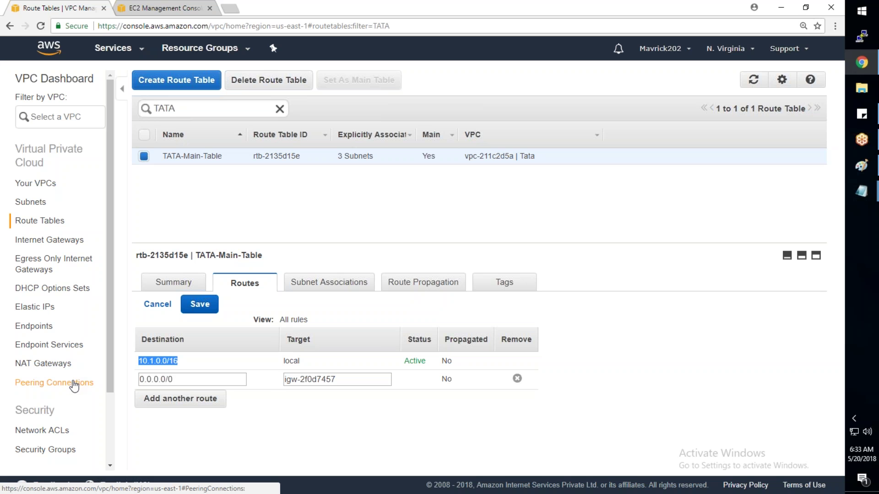
drag(206, 380, 139, 379)
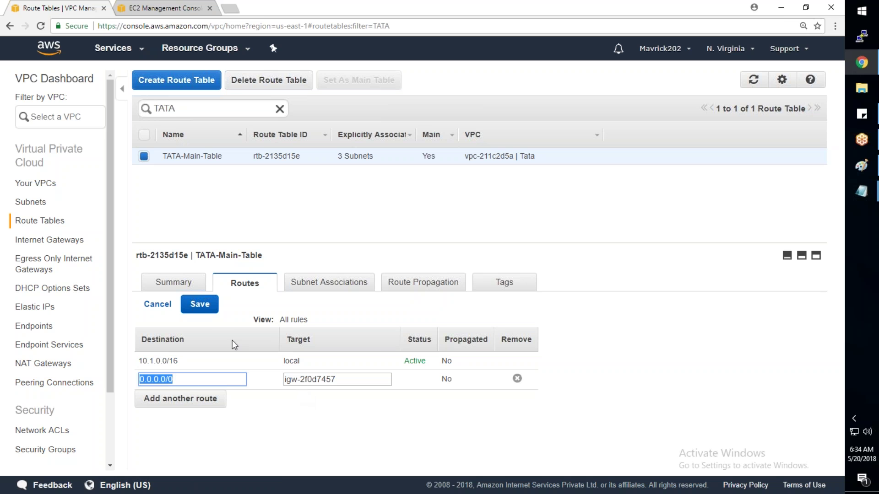
click(204, 308)
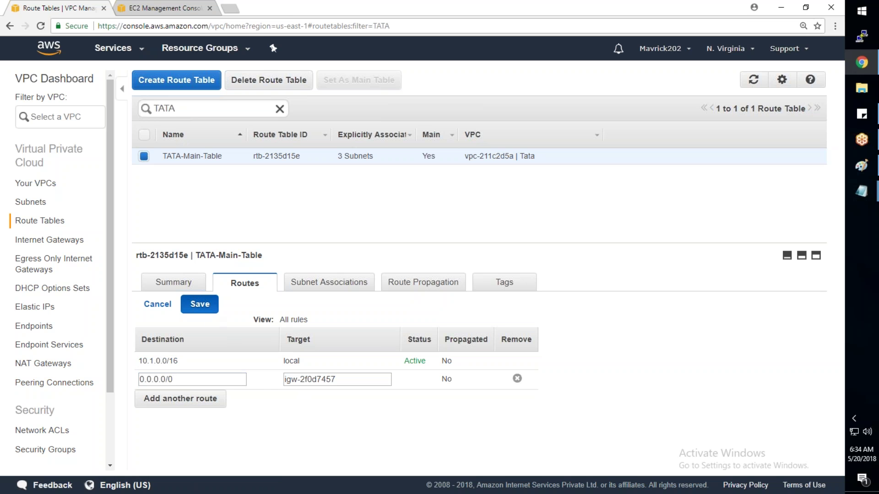
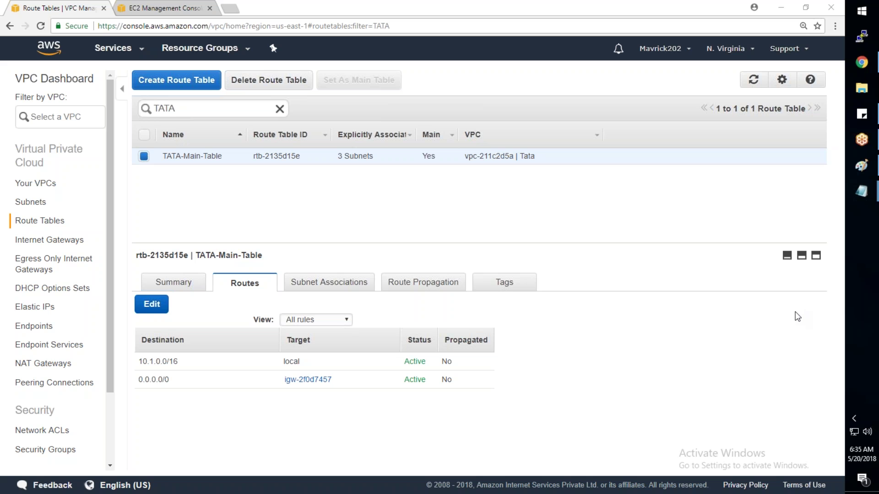
Step: Bring VPC-Steps2.txt forward and highlight step 7 about the security group
mouse_move(874, 197)
click(803, 242)
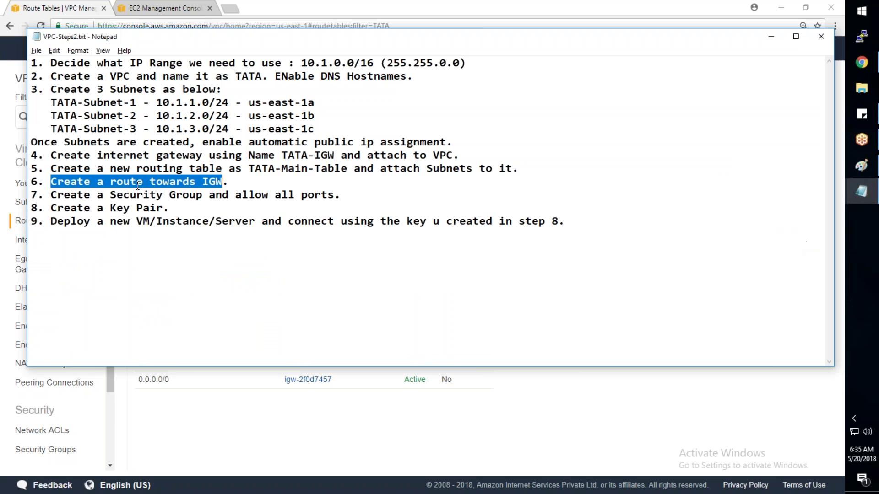
click(52, 196)
drag(53, 197, 334, 198)
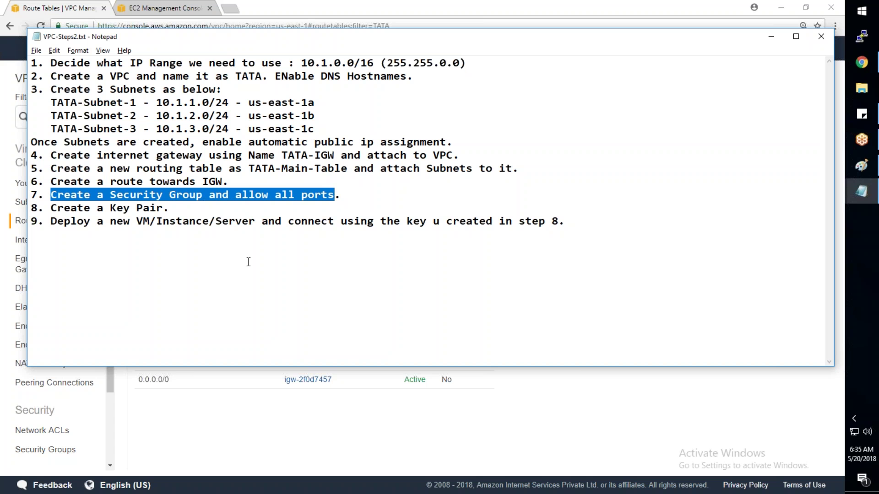
Step: Below step 9, add 'Network Access Control List or Network ACL -> Subnets' and 'Security Groups' lines
click(568, 223)
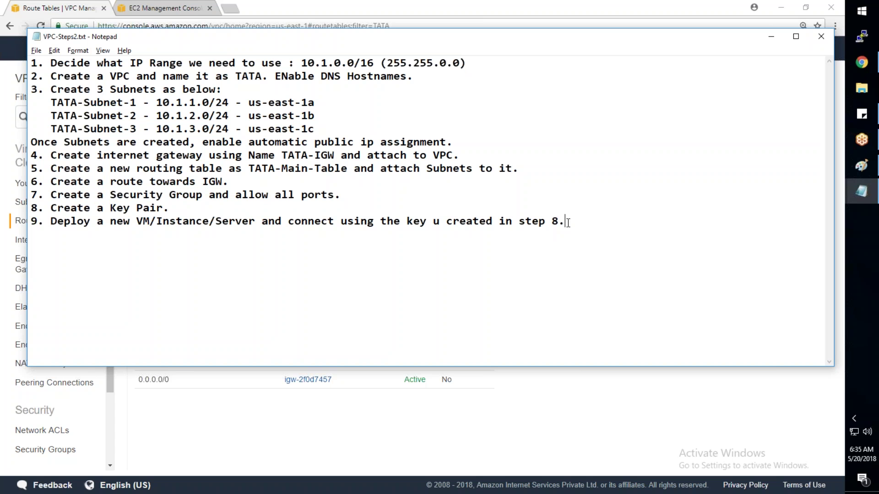
key(Return)
text(Network Access )
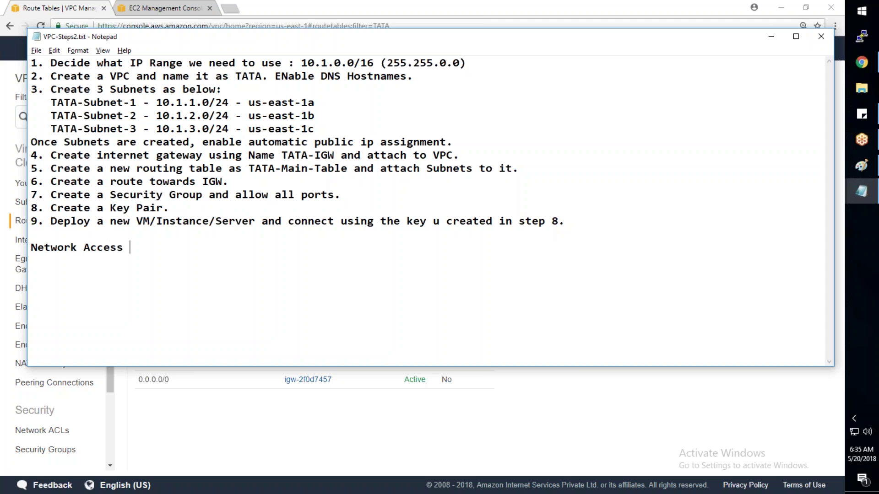
text(Control List or Network ACL)
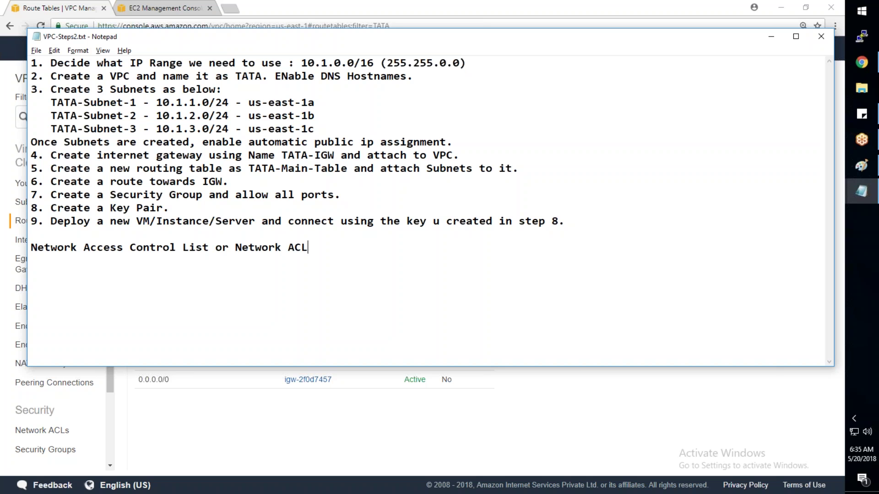
key(alt+Tab)
key(alt+Tab)
key(Return)
text(Security Groups)
click(325, 249)
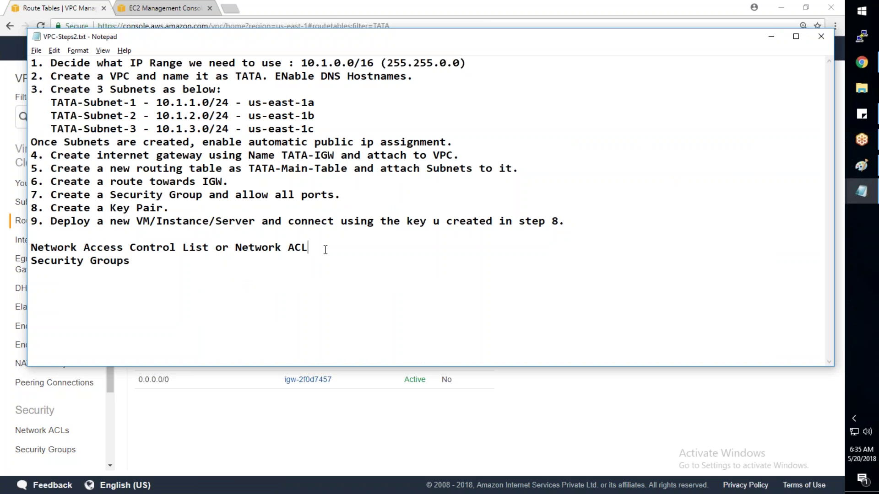
text(-> Subn)
text(ets)
text(-)
Step: Finish the Network ACL note as '-> Subnet level firewall.'
click(414, 247)
key(BackSpace)
text(level firewa)
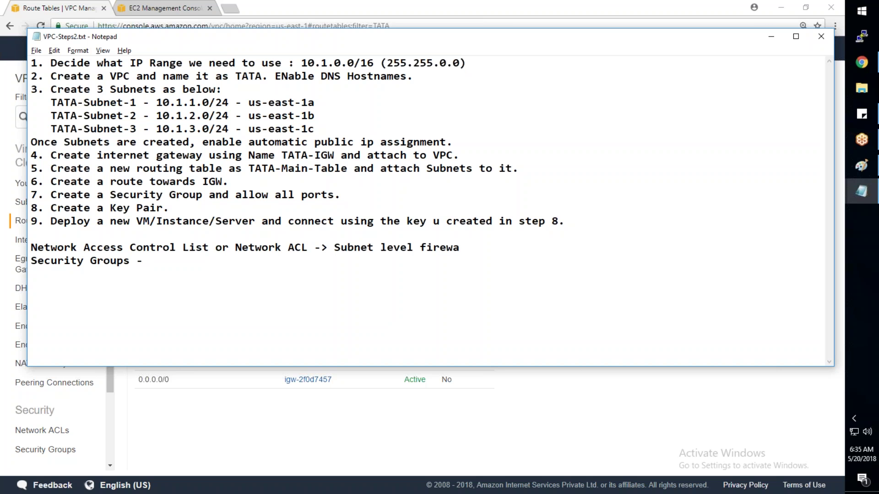
text(ll/)
key(BackSpace)
text(/)
key(BackSpace)
text(.)
Step: Complete the line as 'Security Groups - Instance Level Firewall.' and highlight its key words
click(185, 258)
text(Instance Level F)
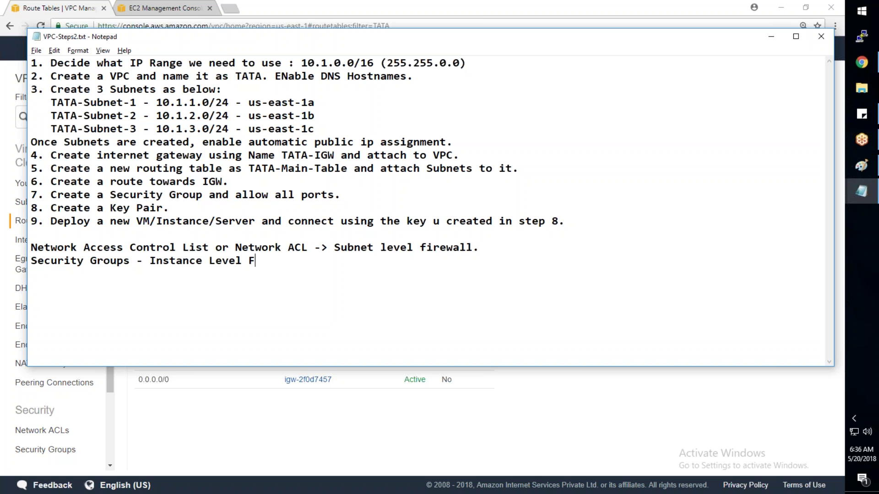
text(irewall)
text(.)
drag(130, 261, 34, 260)
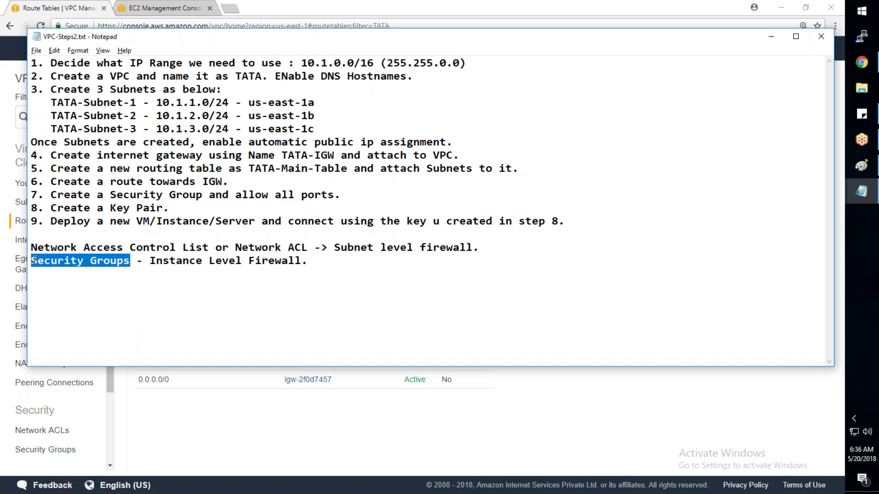
drag(309, 261, 248, 261)
Step: Create security group TATA_Allow_All_SG, reusing the name as description, in the Tata VPC
click(194, 433)
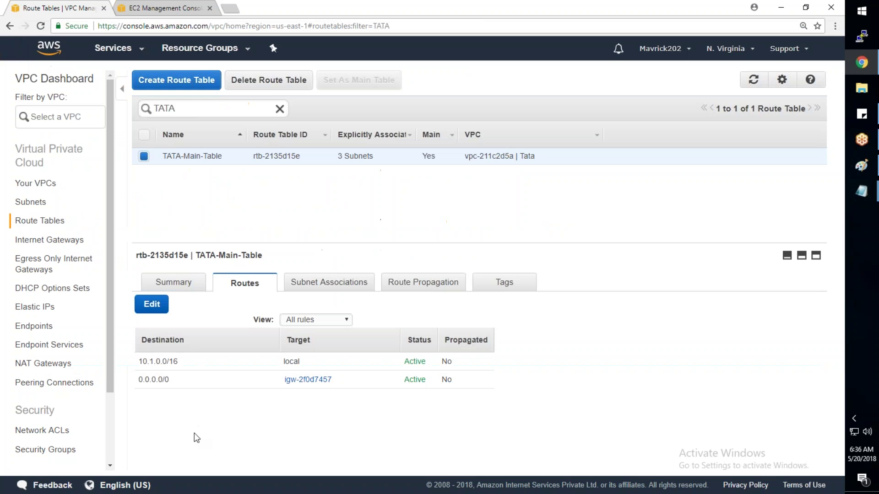
click(74, 451)
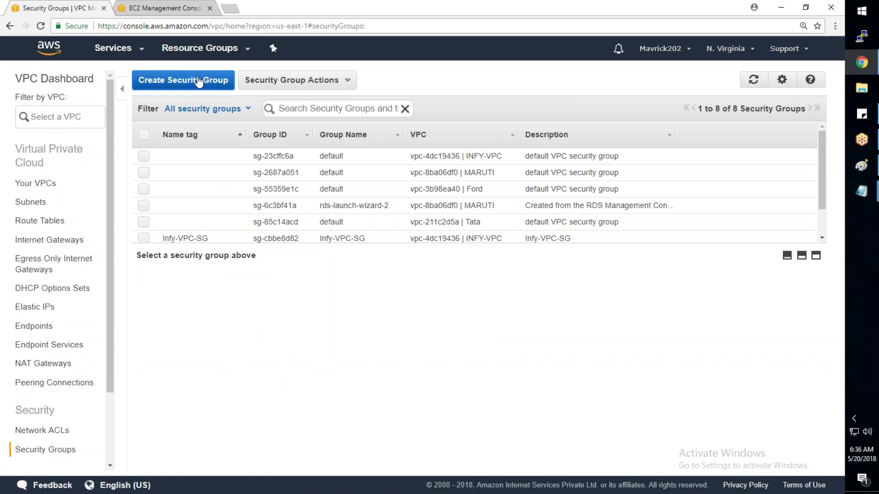
click(198, 80)
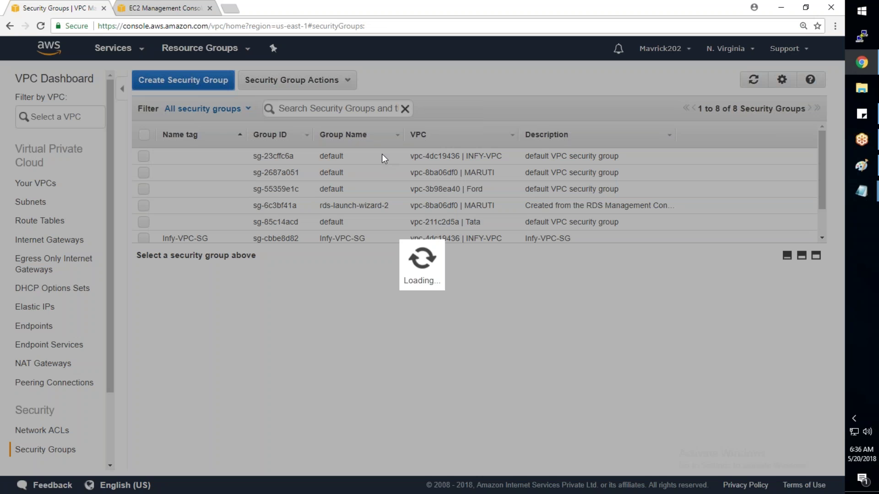
text(TATA)
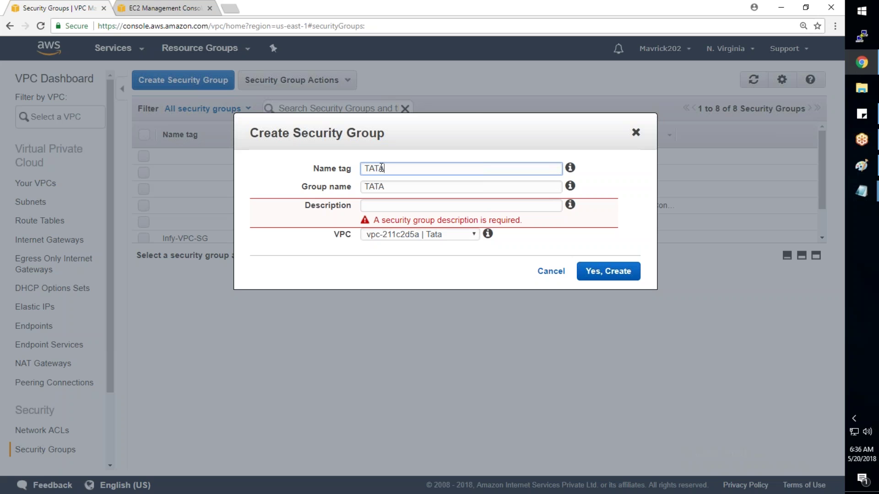
text(_Allow_All_SG)
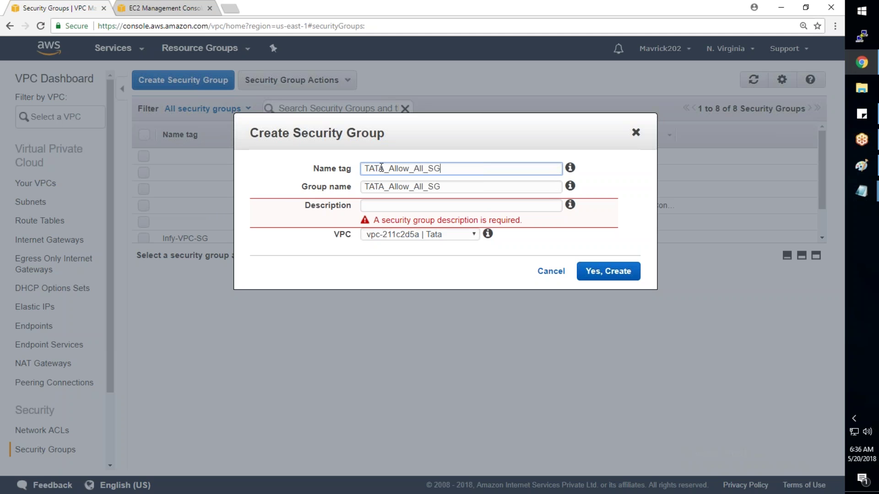
drag(449, 186, 345, 190)
key(ctrl+c)
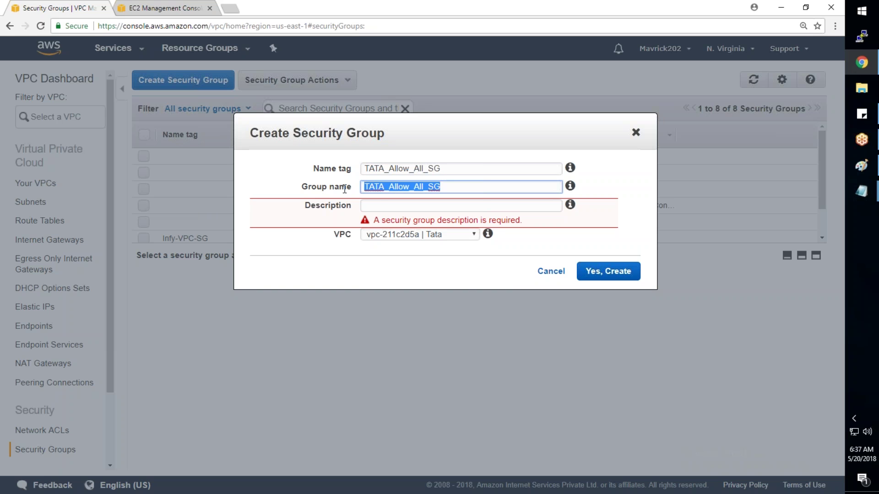
click(368, 206)
key(ctrl+v)
click(426, 235)
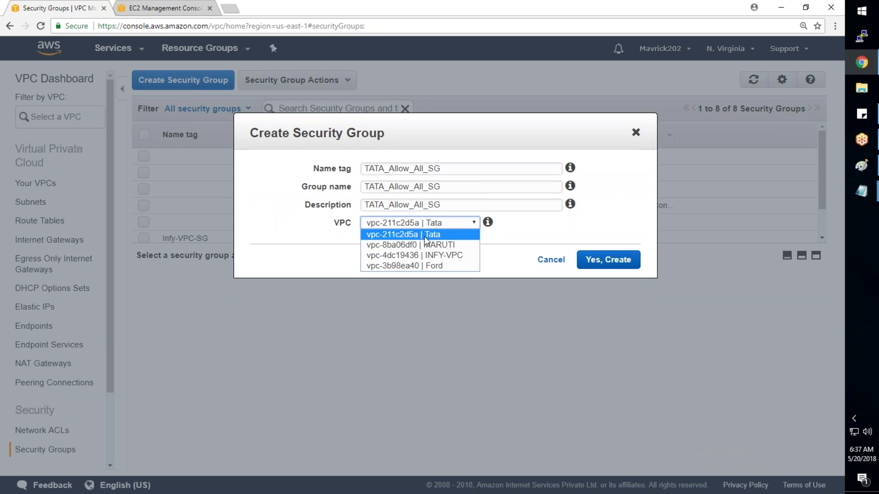
click(425, 236)
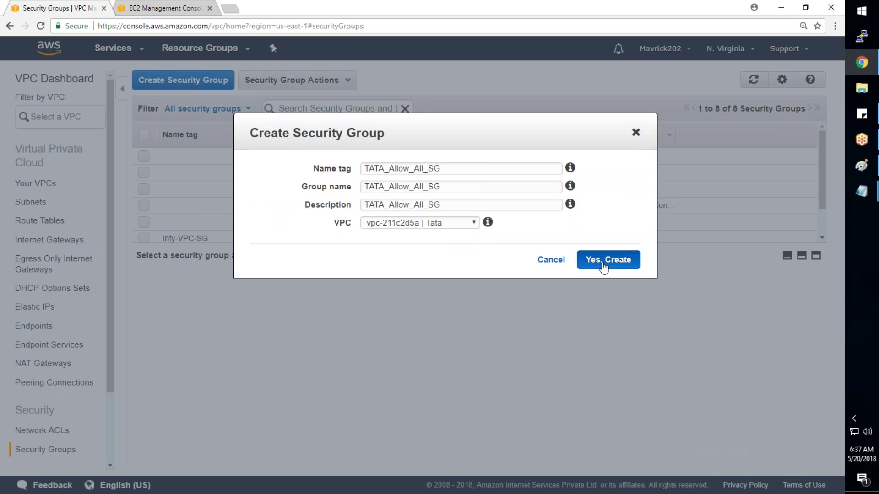
click(603, 262)
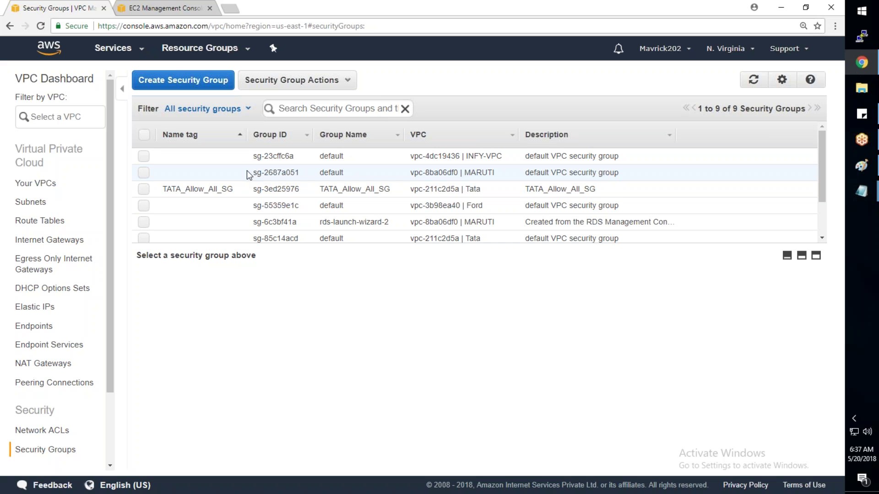
click(316, 110)
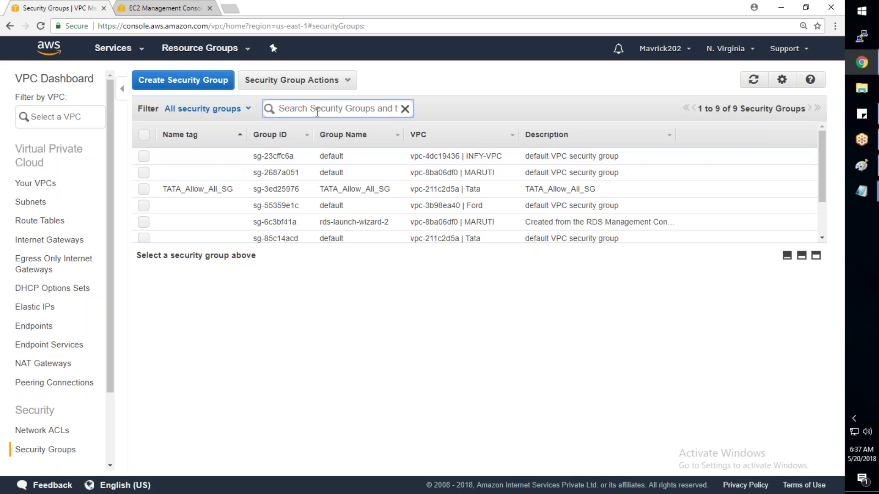
Step: Filter security groups by 'tata' and try deleting the default group, dismissing the error
text(tata)
key(Return)
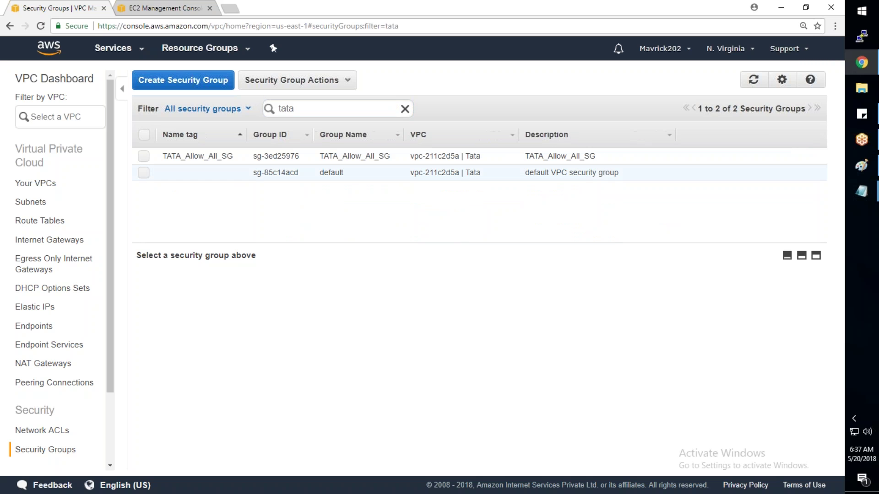
right_click(473, 166)
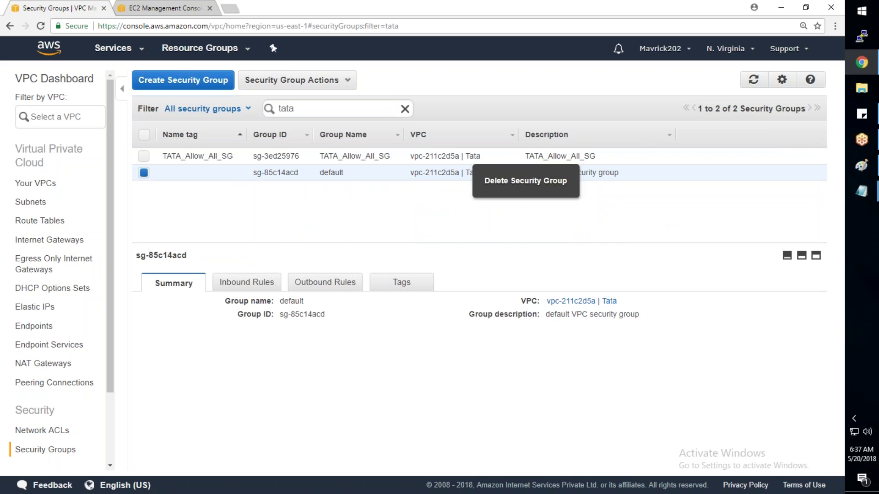
click(512, 188)
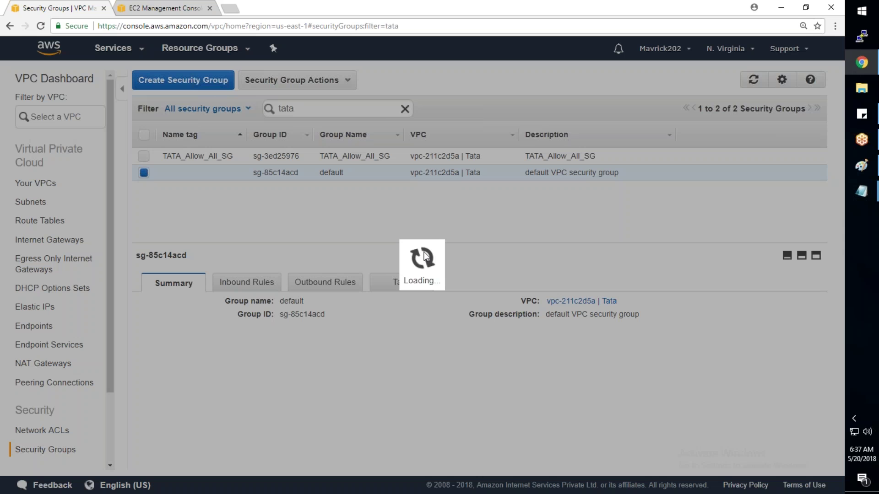
click(603, 225)
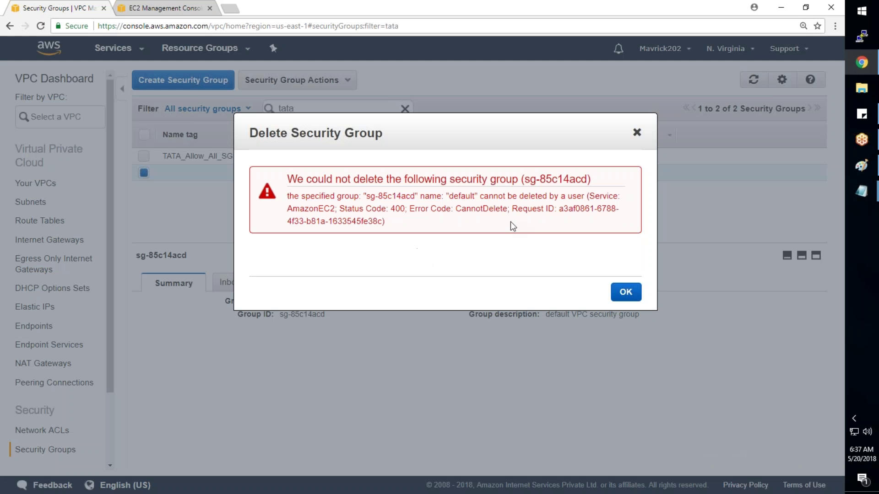
click(626, 292)
Step: Inspect TATA_Allow_All_SG: outbound allows 0.0.0.0/0, inbound has no rules
click(198, 156)
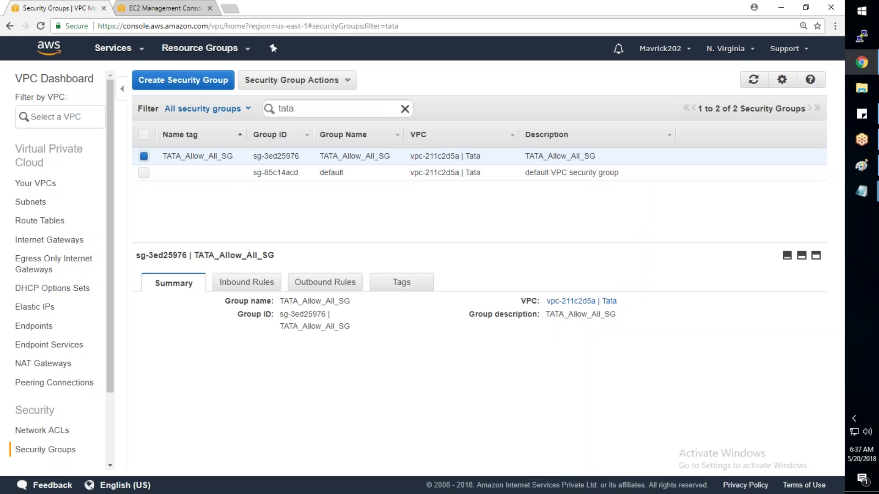
click(345, 172)
click(312, 157)
click(245, 283)
click(317, 283)
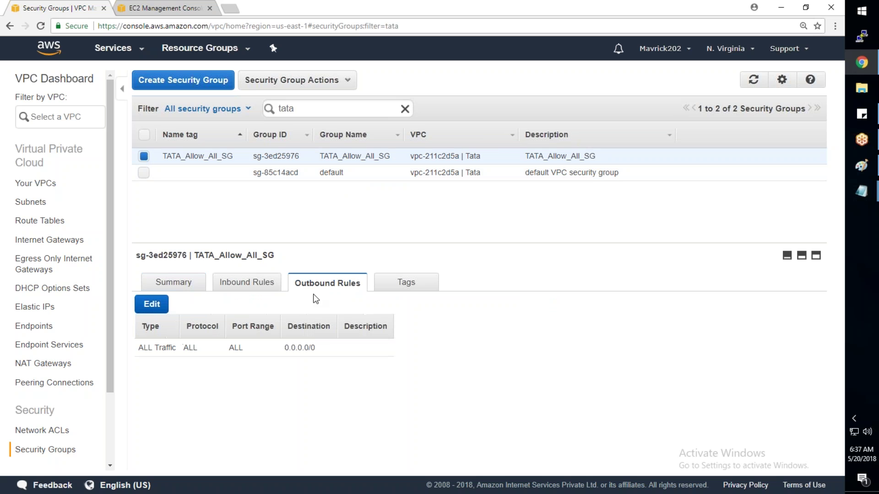
drag(317, 349, 284, 348)
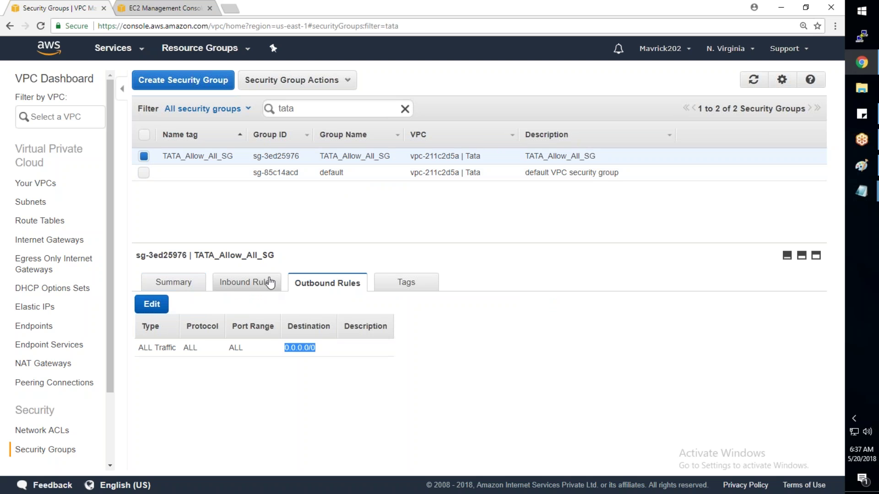
click(253, 284)
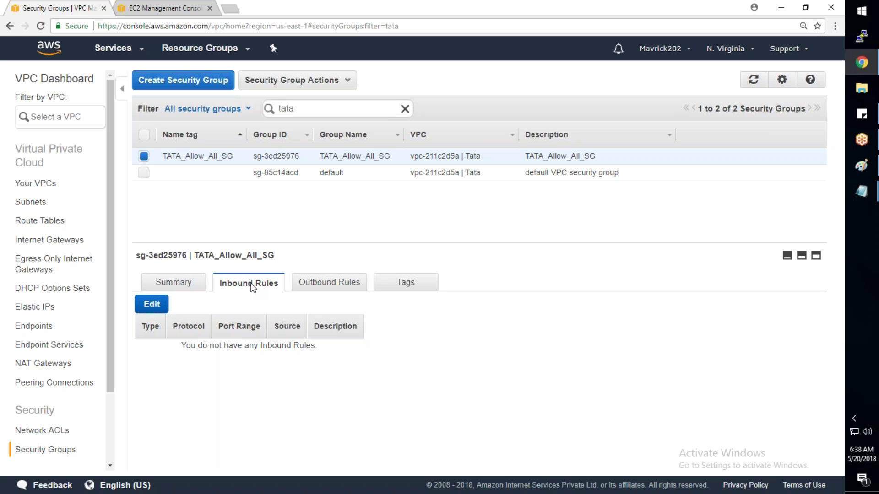
click(156, 305)
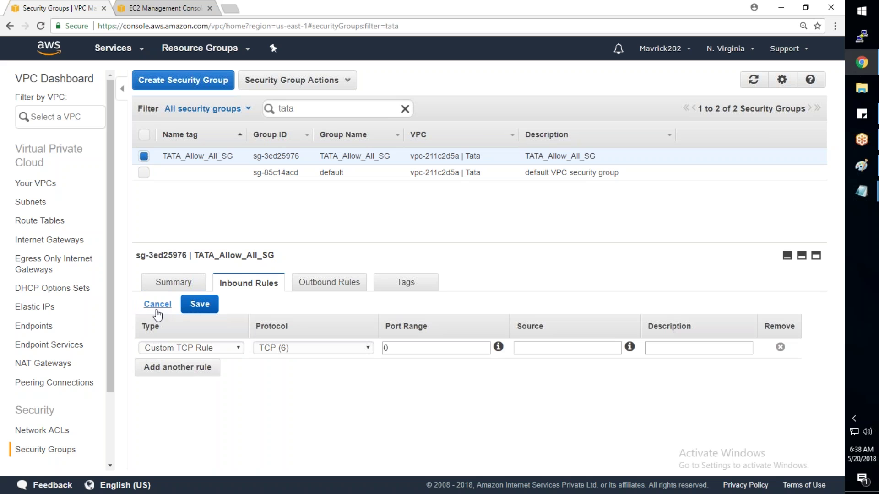
click(184, 348)
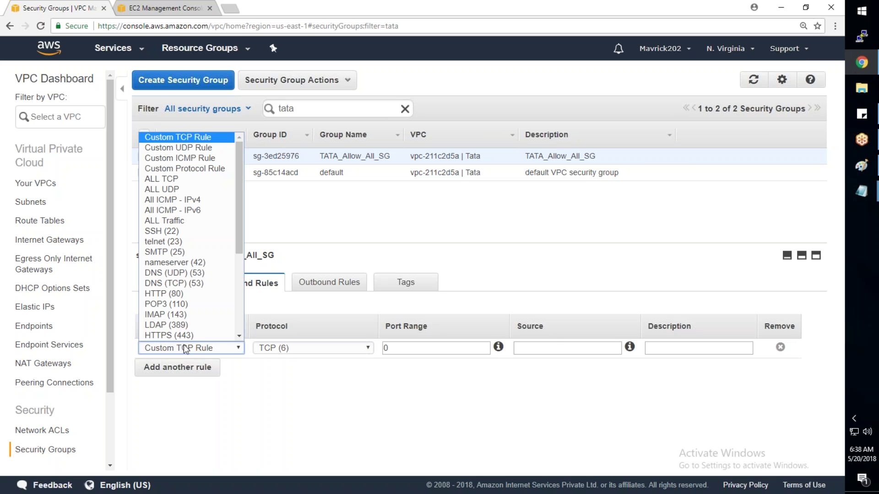
click(178, 221)
click(466, 349)
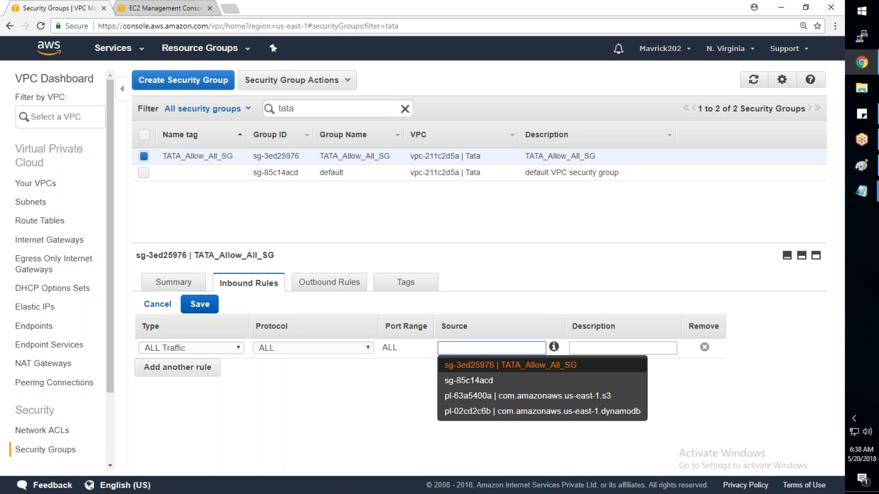
text(0.0.)
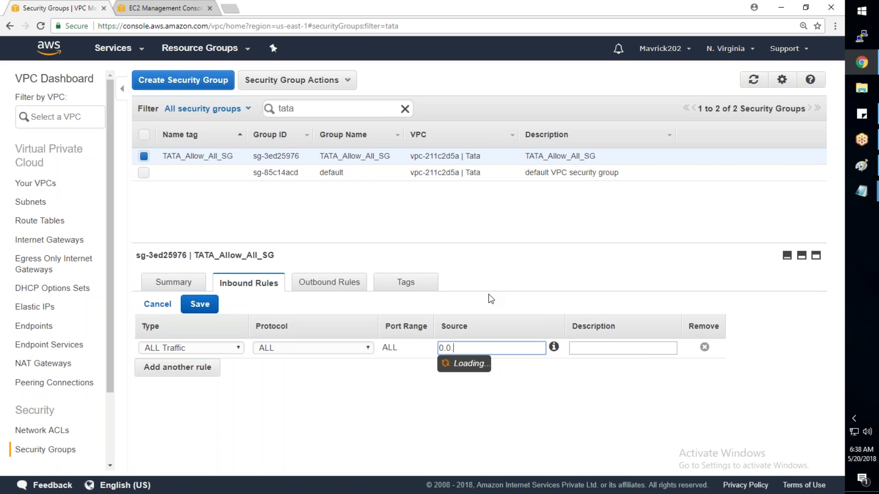
text(0.0/0)
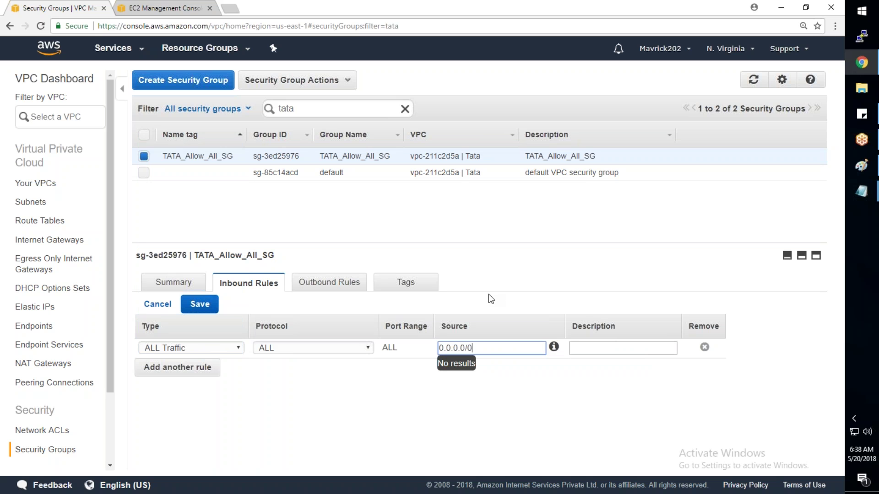
key(Tab)
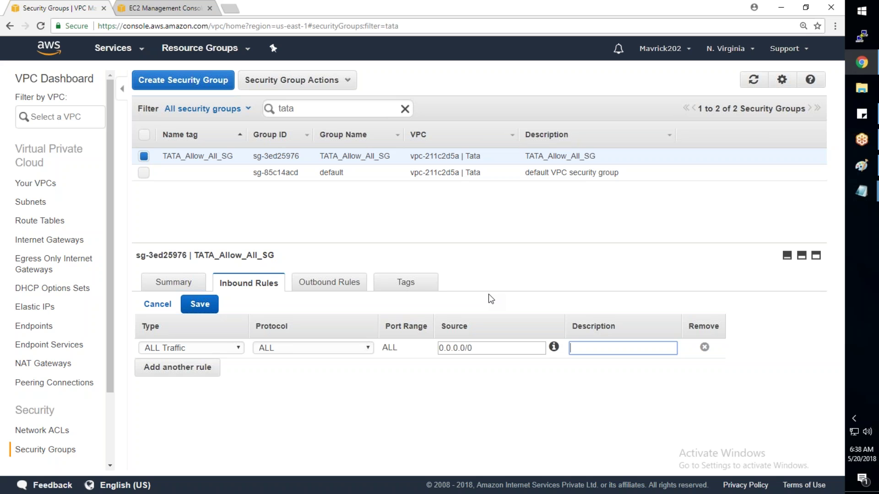
key(shift+Tab)
key(BackSpace)
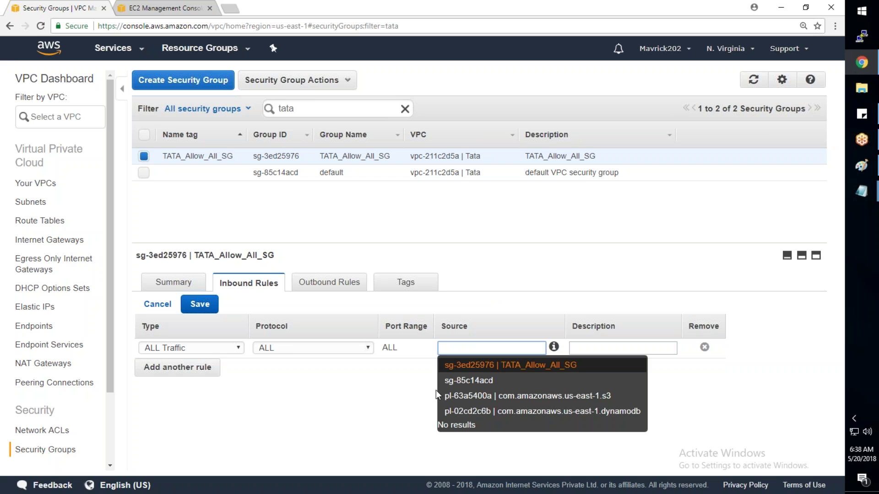
click(234, 8)
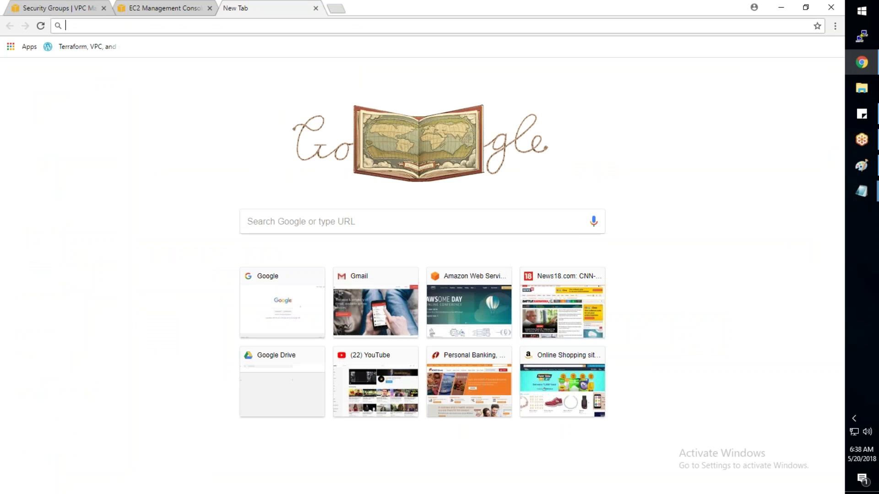
Step: Search Google for whatismyip and copy the public IPv4 shown on WhatIsMyIP.com
text(google.com)
key(Return)
text(whatos)
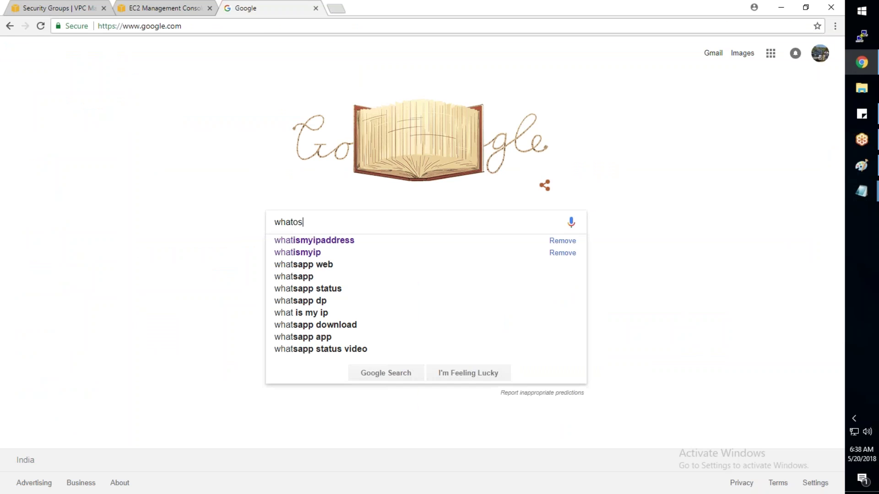
key(Down)
key(Down)
key(Return)
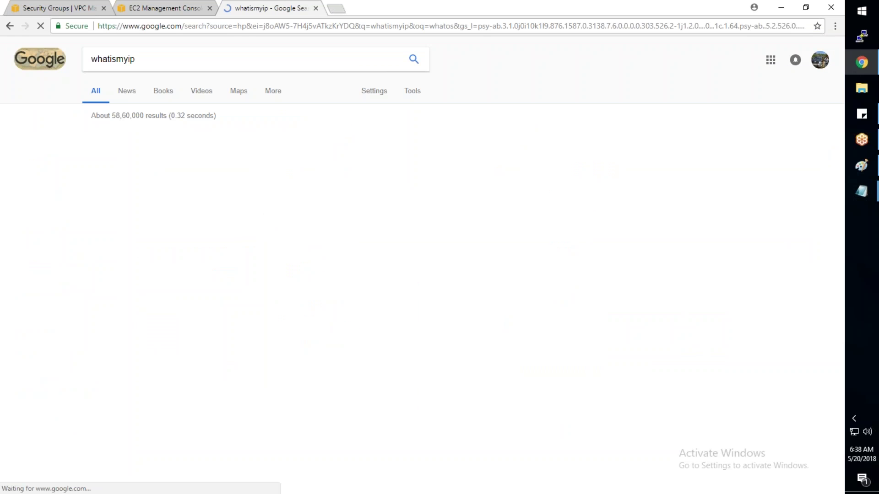
click(186, 147)
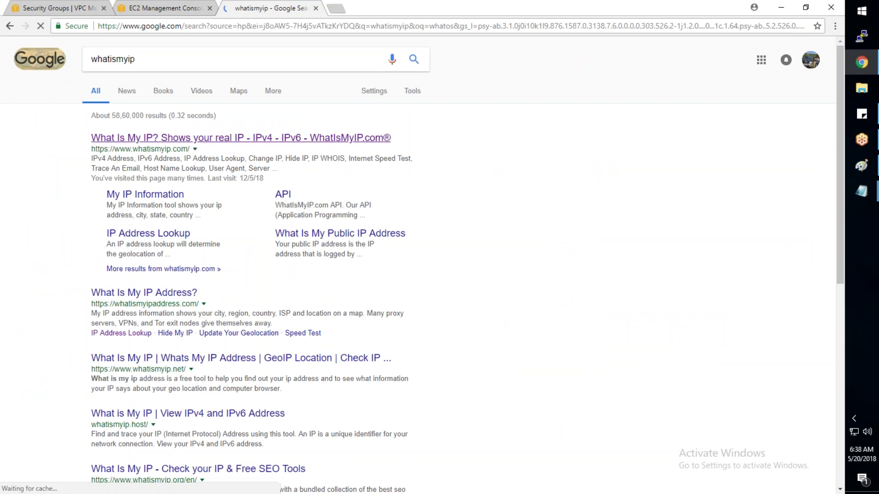
drag(388, 146, 280, 145)
key(ctrl+c)
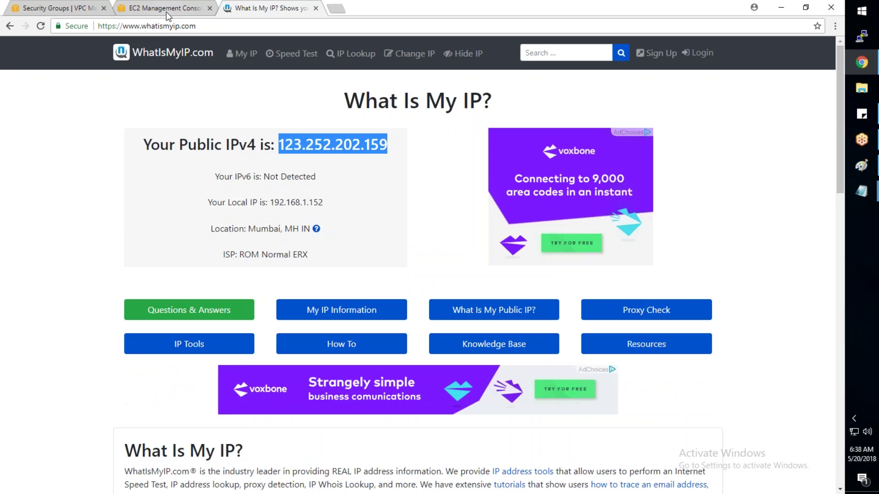
Step: Paste that IPv4 with /32 as the inbound rule's source, then reselect the value
click(65, 8)
key(ctrl+v)
text(/32)
key(Tab)
key(shift+Tab)
key(ctrl+a)
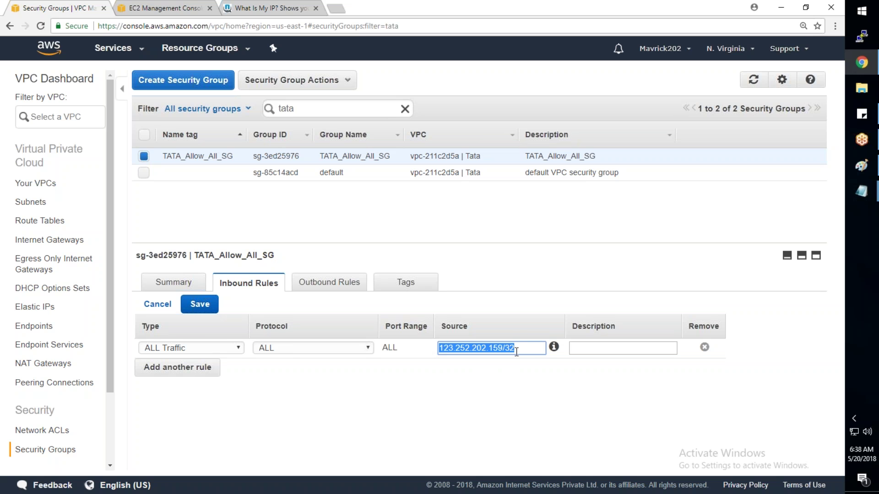
Step: Save the ALL Traffic inbound rule with source 0.0.0.0/0 and compare it to the outbound rules
text(0.0.0)
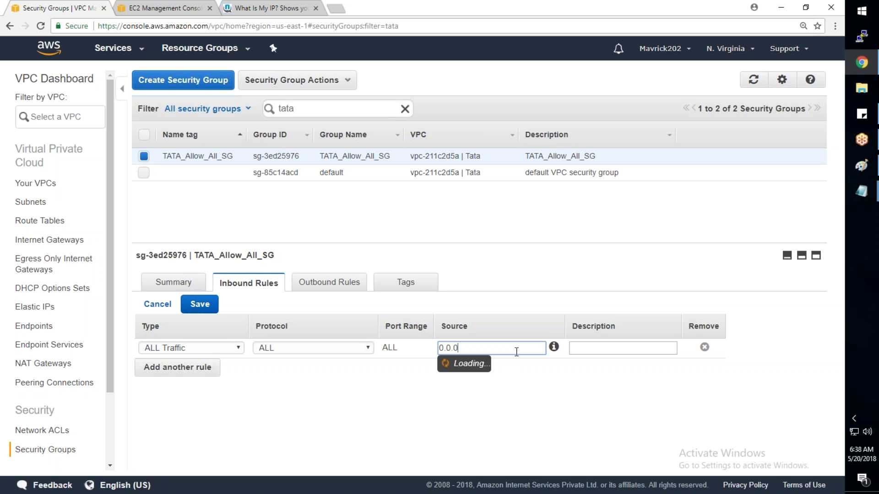
text(.0/0)
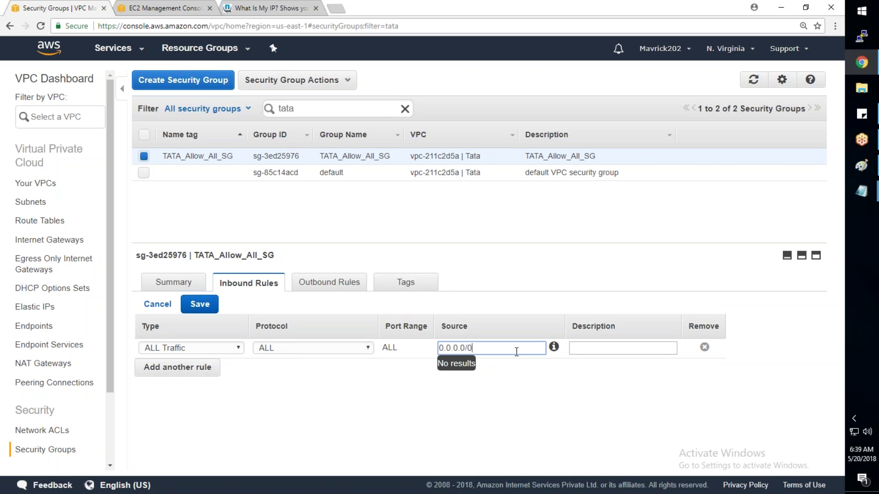
key(Tab)
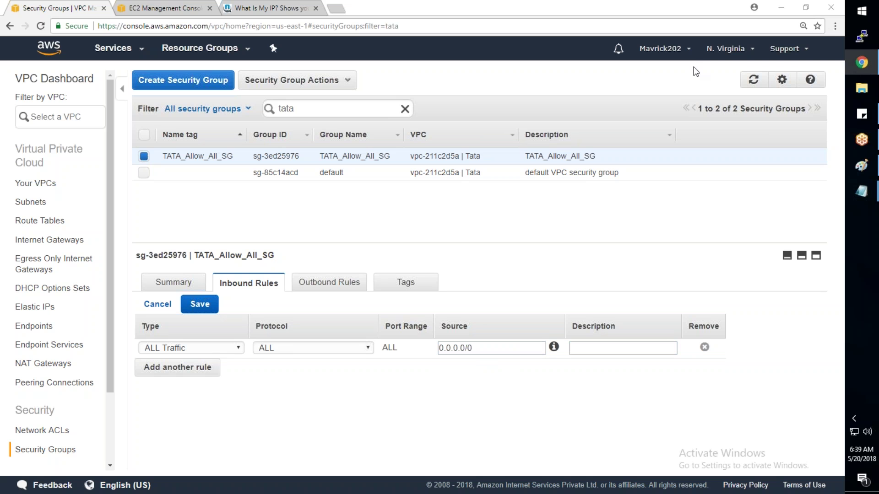
click(481, 349)
drag(480, 348, 424, 348)
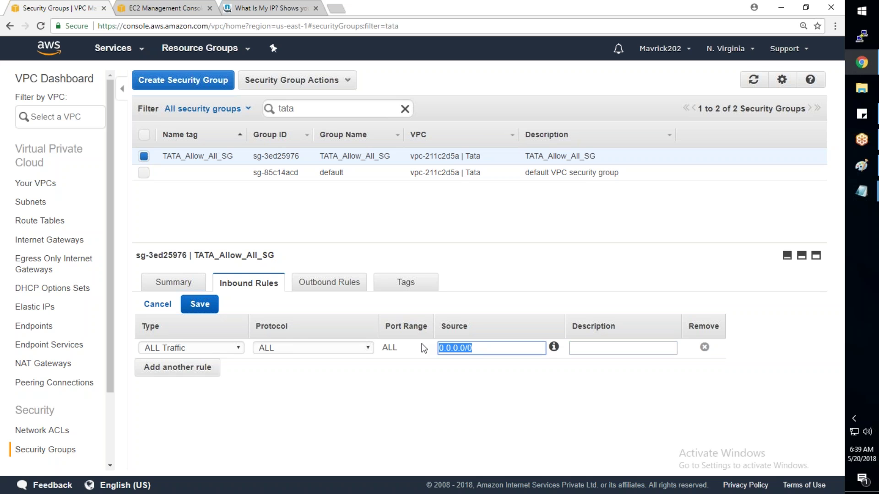
click(200, 315)
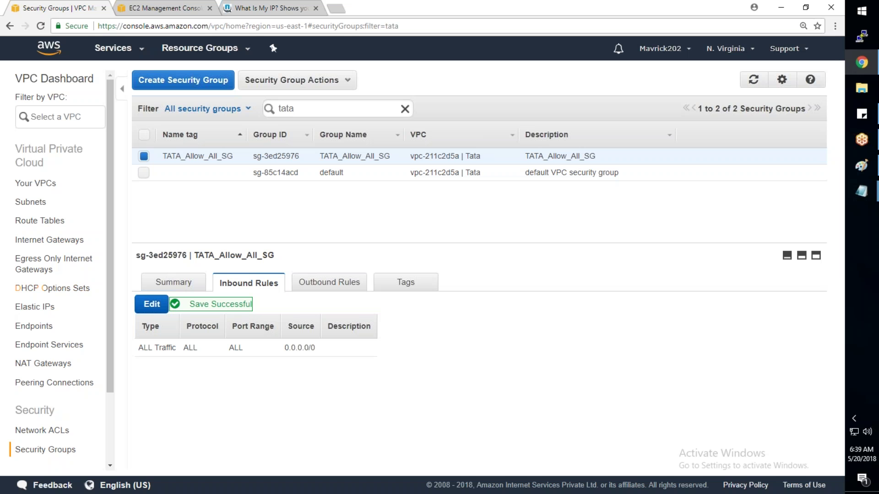
click(302, 284)
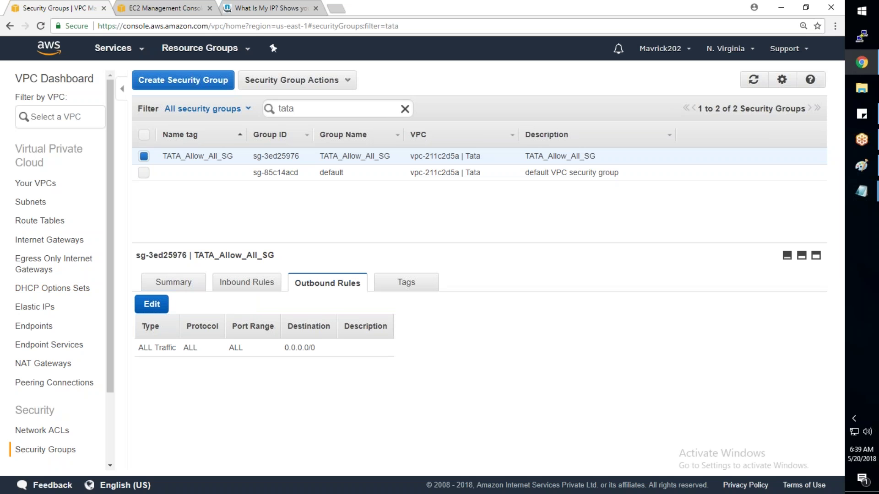
click(281, 283)
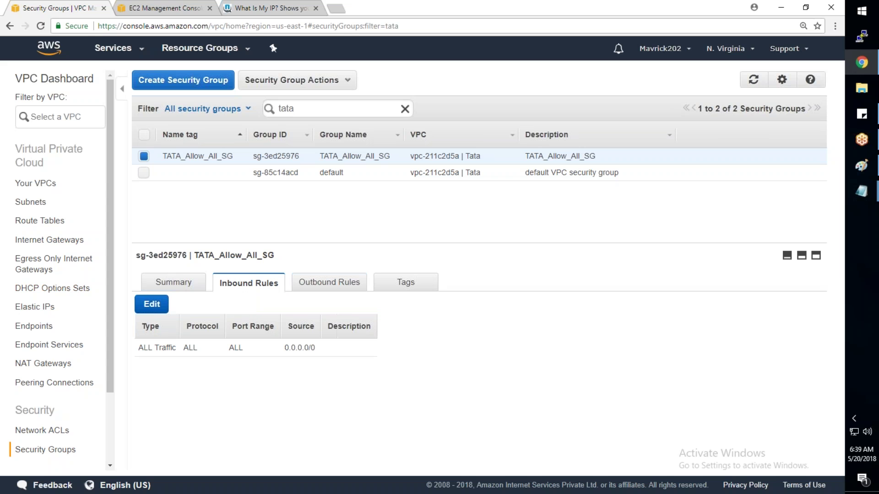
Step: Append 'Linux Feature' and 'Pubkey and PriKey' to step 8 about the key pair
mouse_move(861, 192)
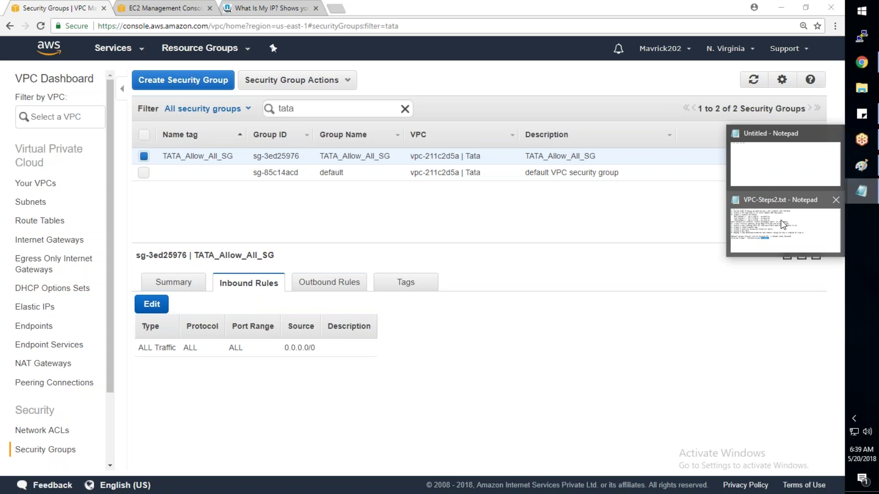
click(784, 224)
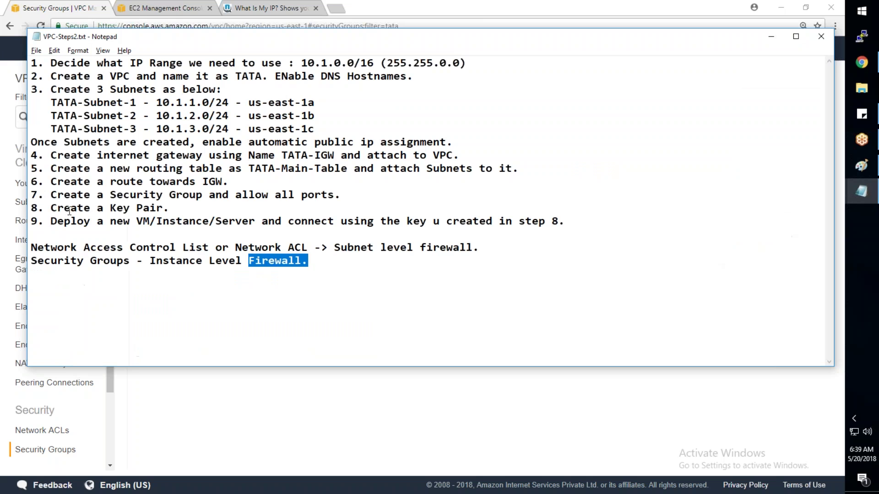
drag(51, 208, 164, 207)
click(172, 207)
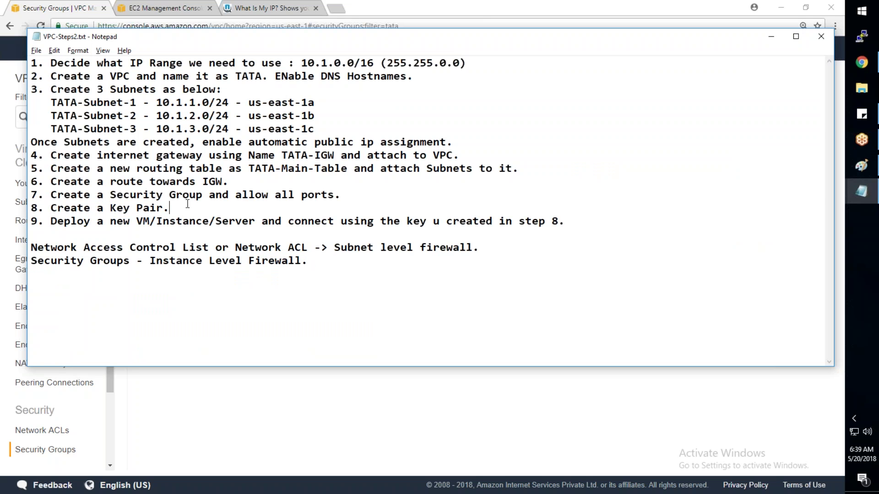
text(Linux Feature.)
text(Pubkey and PriKet)
key(BackSpace)
text(y)
Step: Annotate the keys as Pubkey(LOCK) and PriKey(Key), highlighting each while explaining
drag(318, 209, 276, 209)
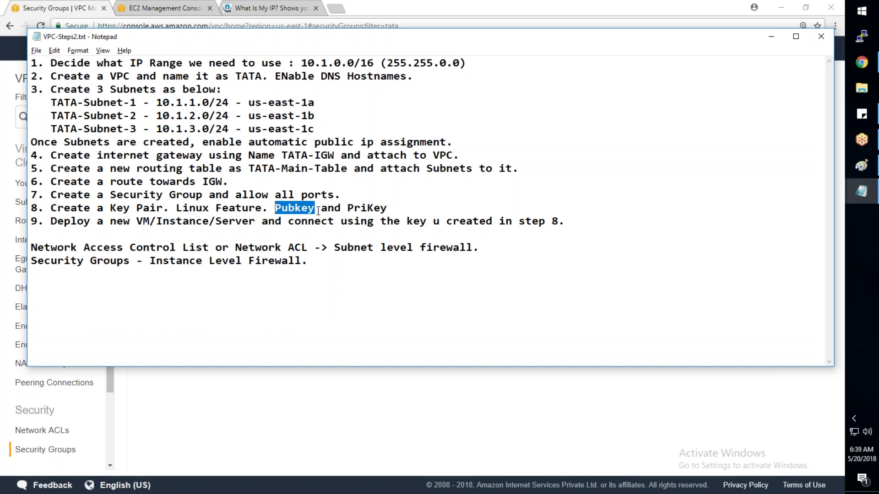
click(315, 210)
text((LOCK))
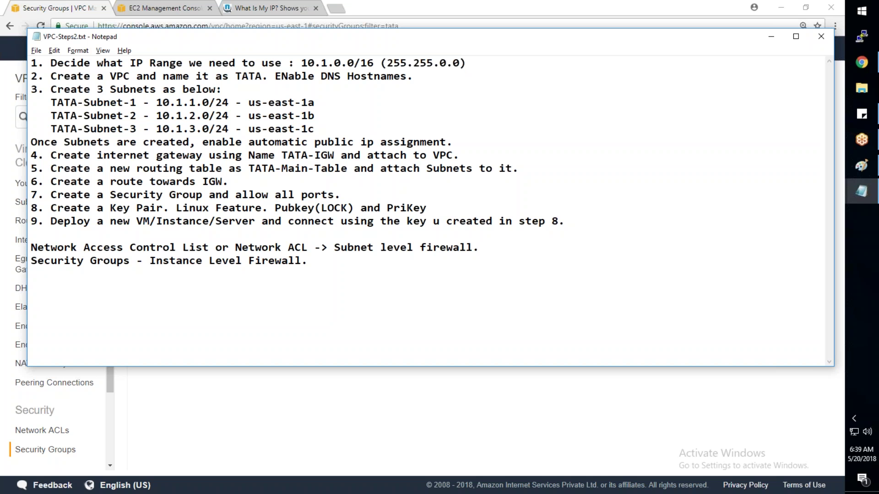
click(427, 208)
text((Key).)
drag(110, 208, 163, 208)
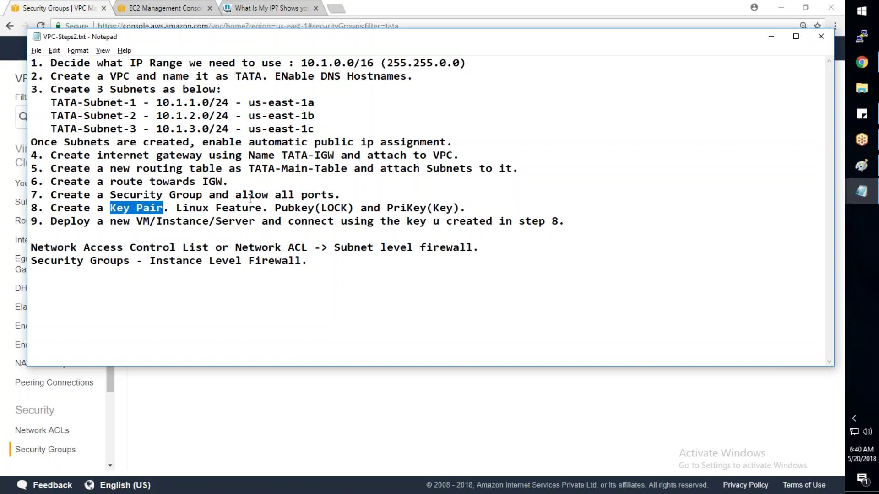
drag(275, 207, 355, 207)
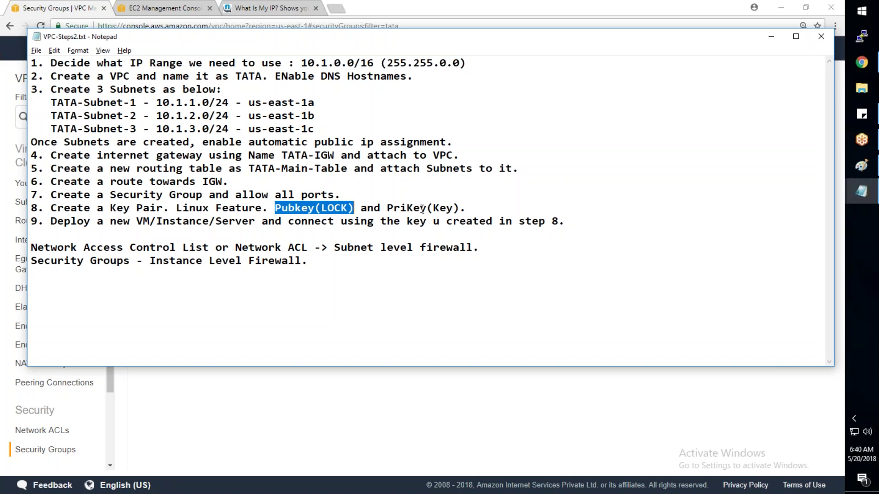
drag(466, 208, 400, 208)
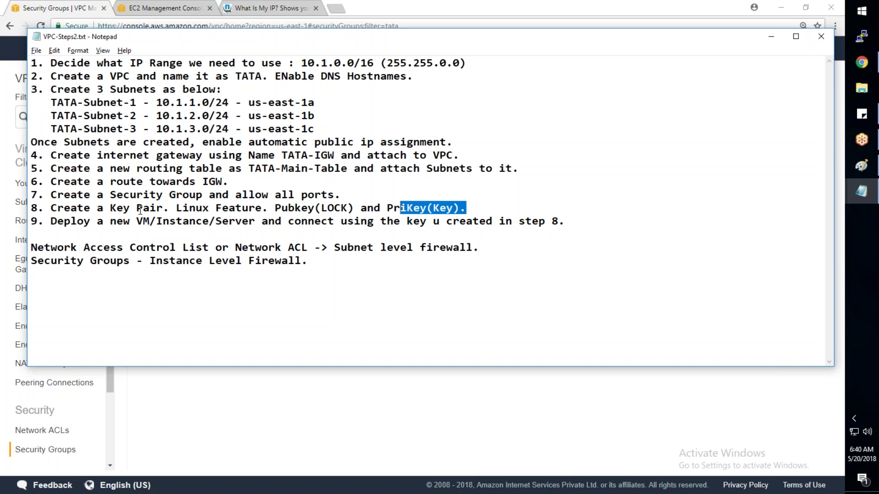
click(73, 23)
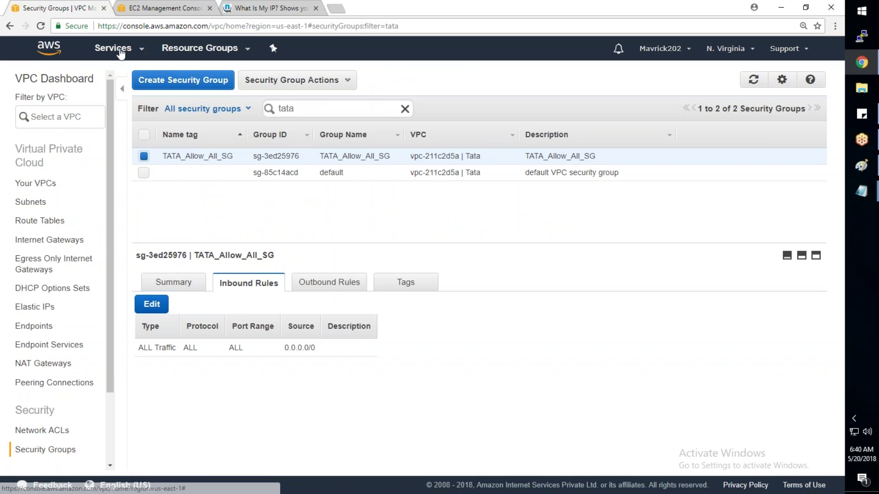
Step: Open the EC2 console in a new tab and go to Key Pairs
click(120, 51)
right_click(194, 145)
click(137, 48)
click(156, 11)
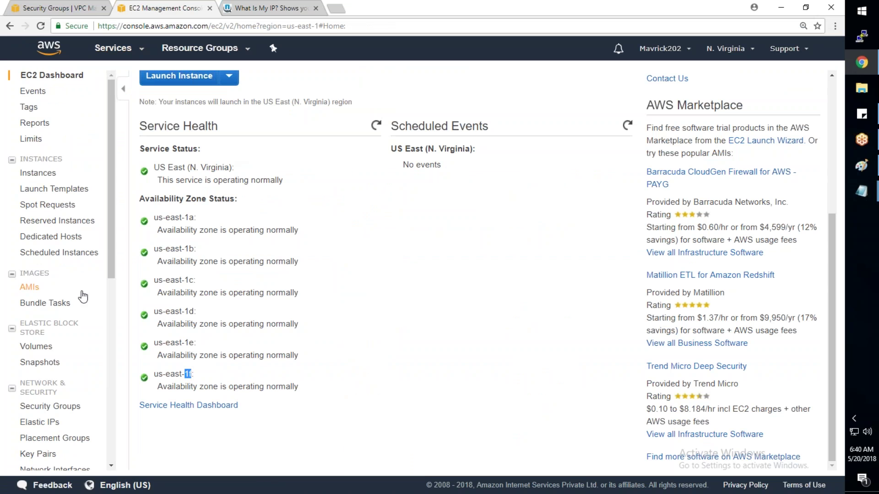
scroll(82, 295, down, 3)
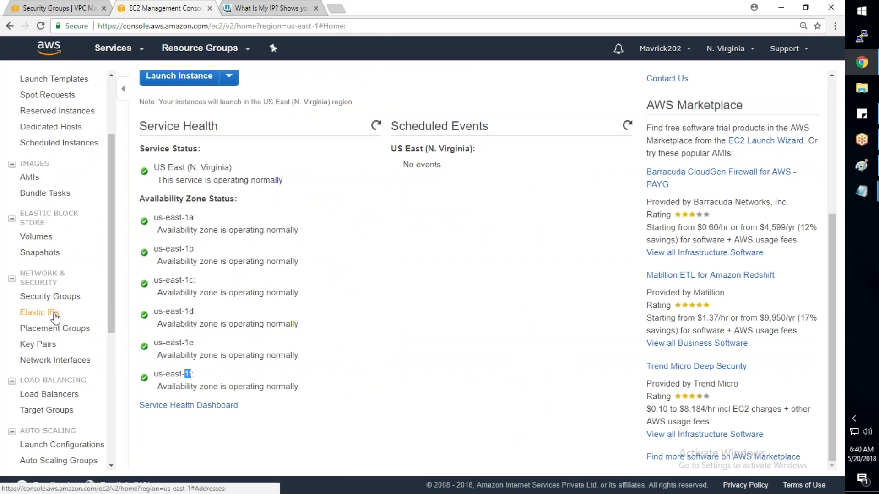
click(48, 348)
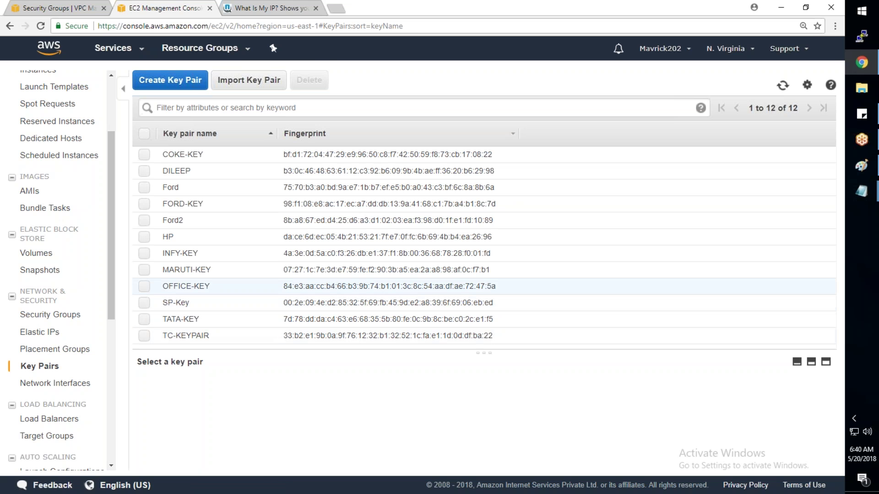
Step: Create key pair MYTATA-Key, downloading MYTATA-Key.pem
click(171, 83)
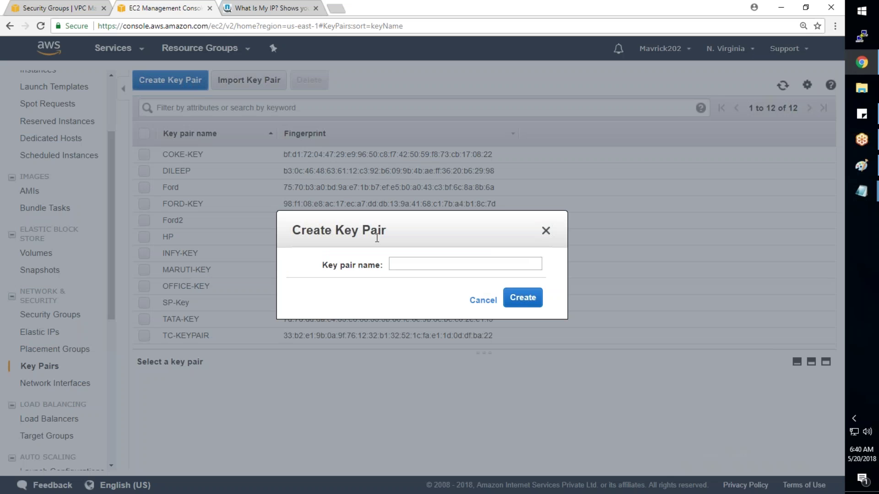
click(397, 262)
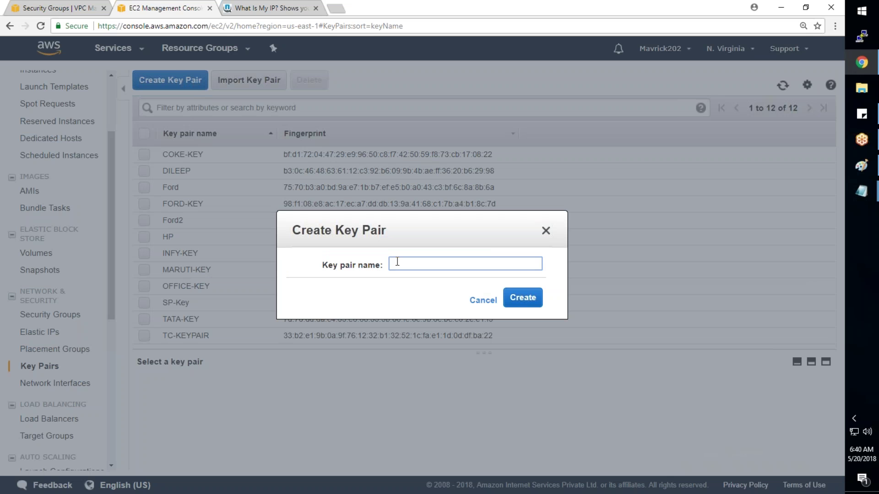
click(568, 249)
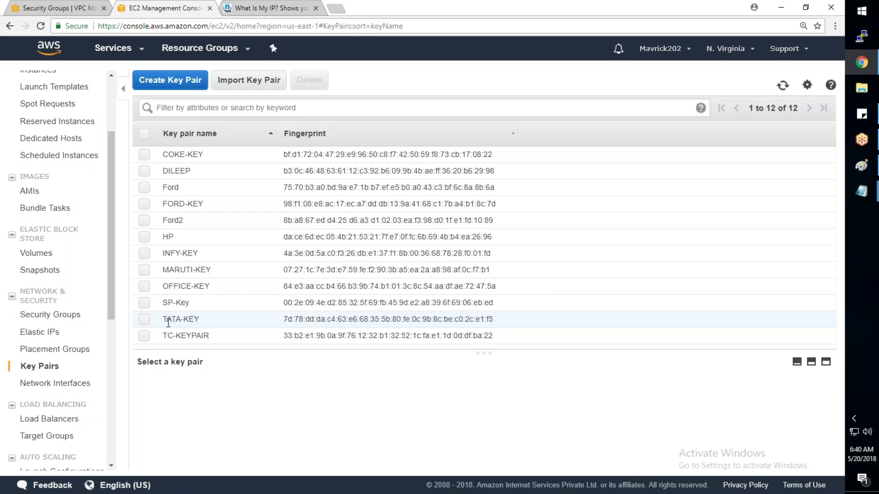
click(174, 81)
click(391, 264)
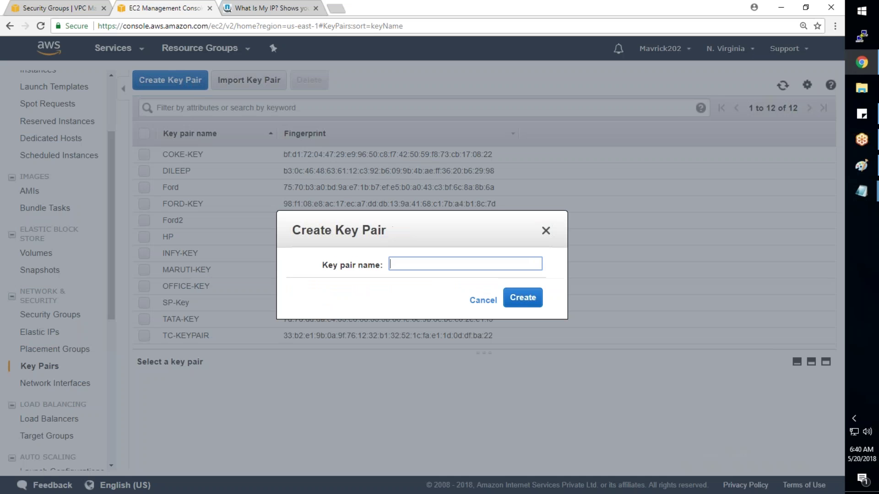
text(MYTATA-Key)
click(527, 297)
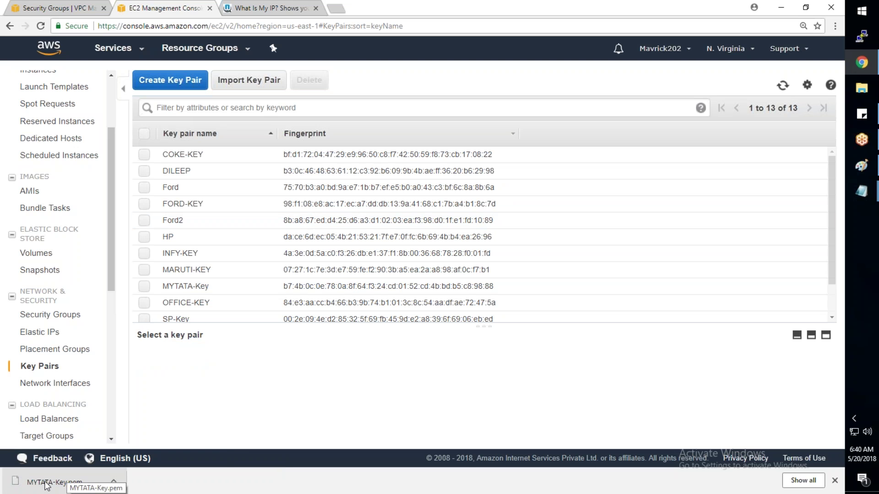
click(114, 481)
Step: Paste MYTATA-Key.pem from Downloads into Desktop\AWS-Keys and minimize File Explorer
click(135, 447)
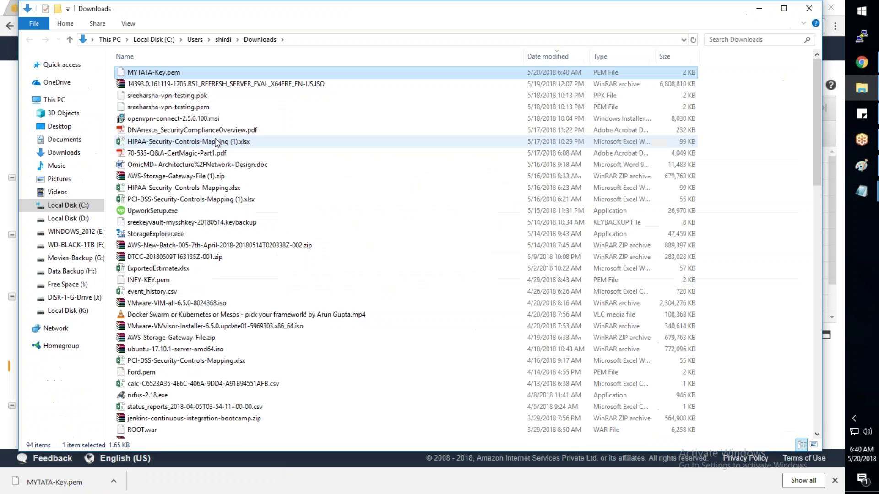
click(54, 130)
double_click(196, 89)
right_click(281, 261)
click(297, 338)
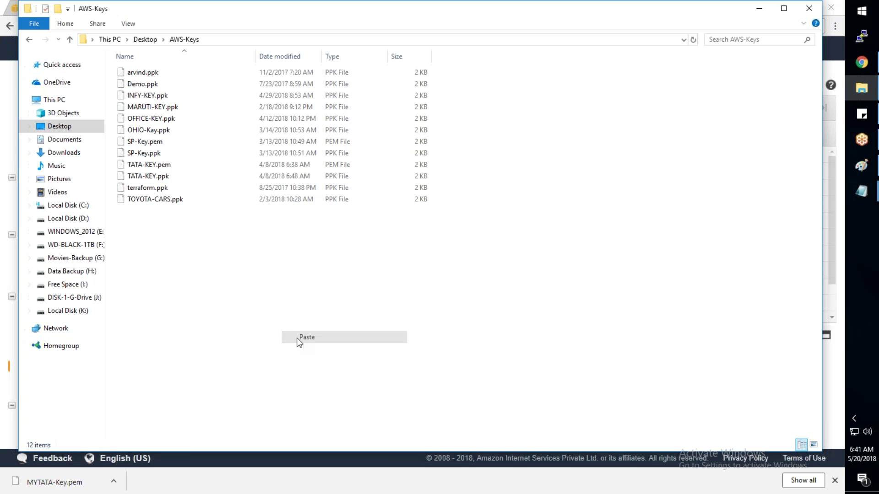
click(767, 10)
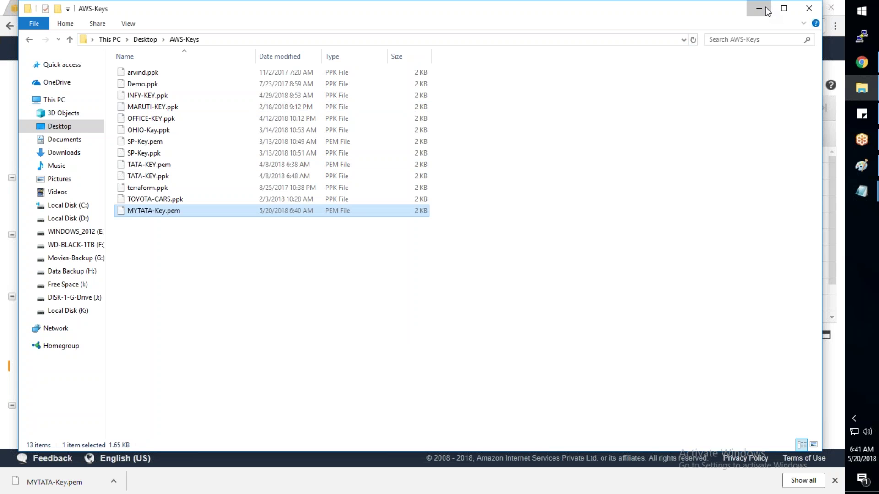
scroll(226, 281, down, 2)
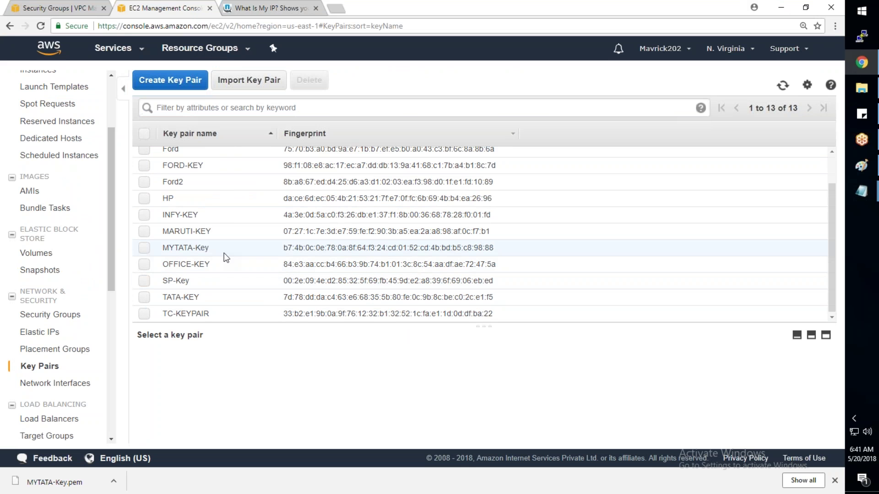
Step: Select the MYTATA-Key row to show its name and fingerprint
click(211, 252)
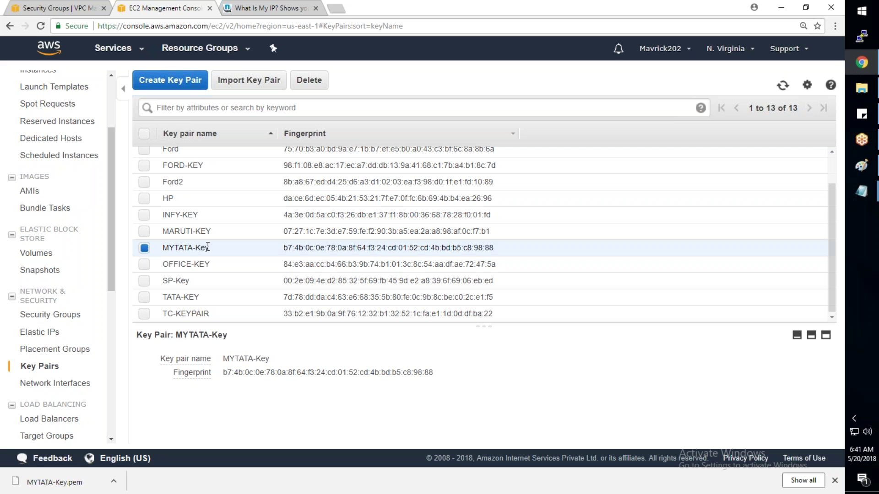
scroll(251, 252, up, 2)
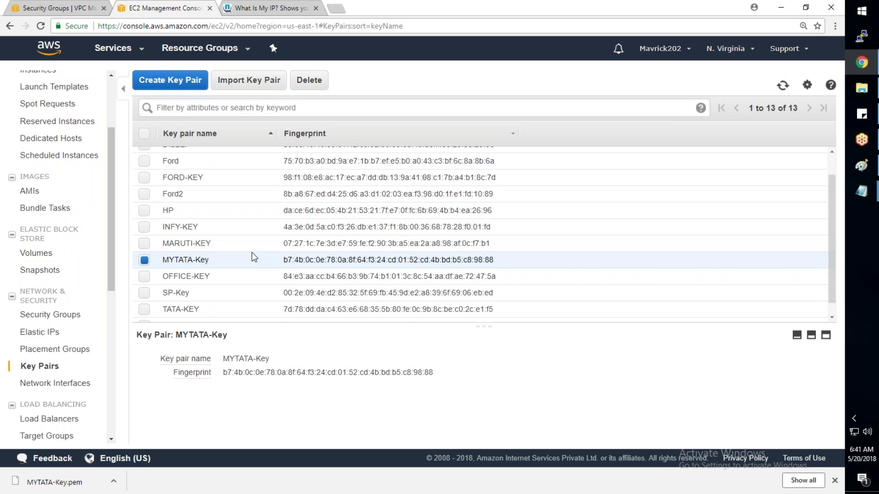
mouse_move(862, 192)
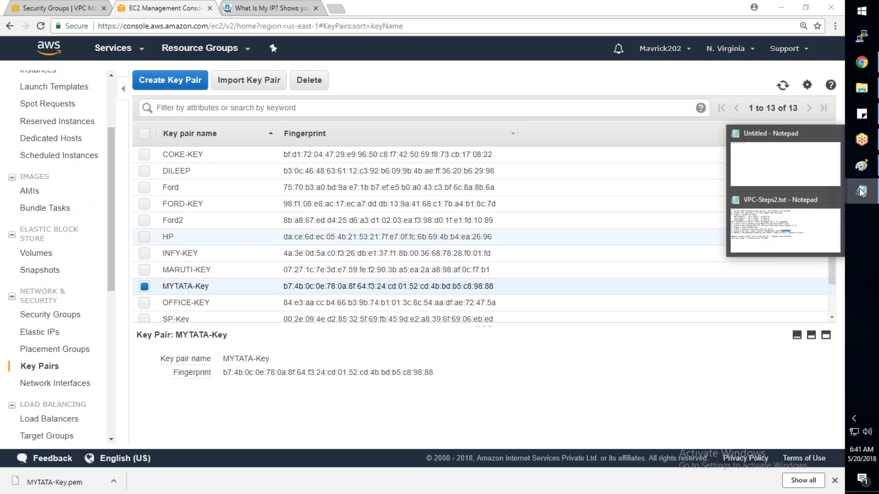
click(814, 239)
drag(137, 222, 258, 224)
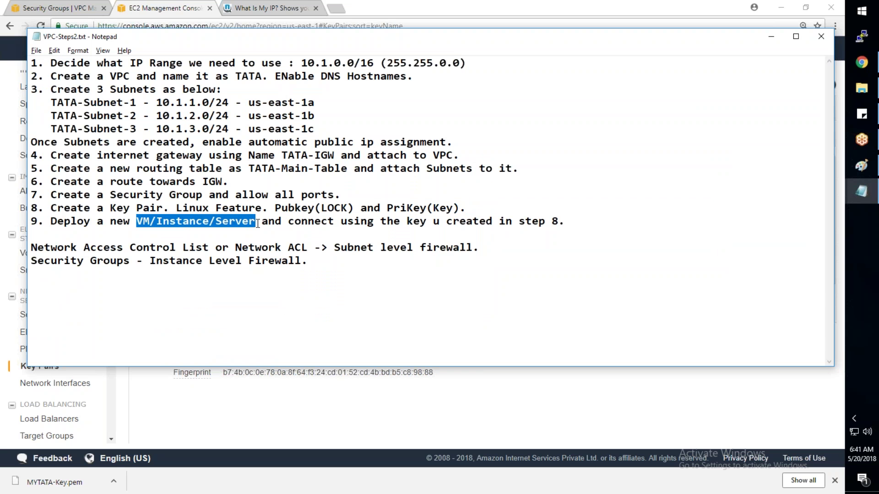
click(150, 222)
drag(150, 222, 255, 224)
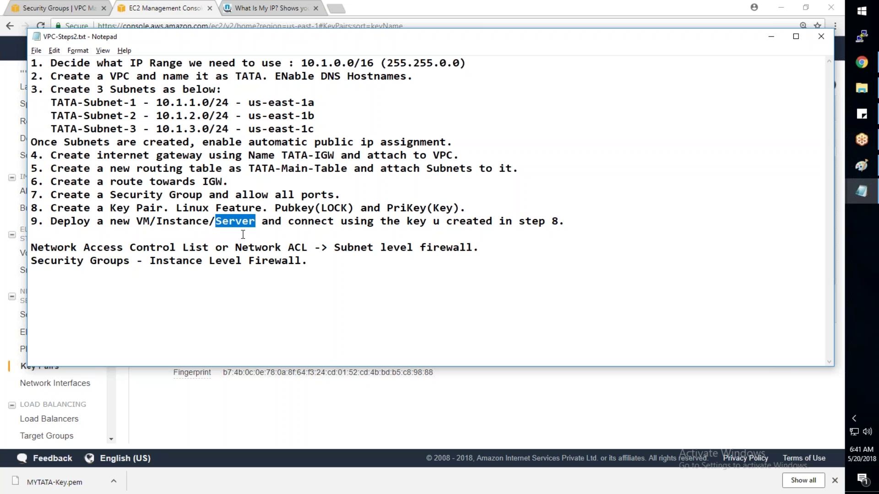
click(257, 401)
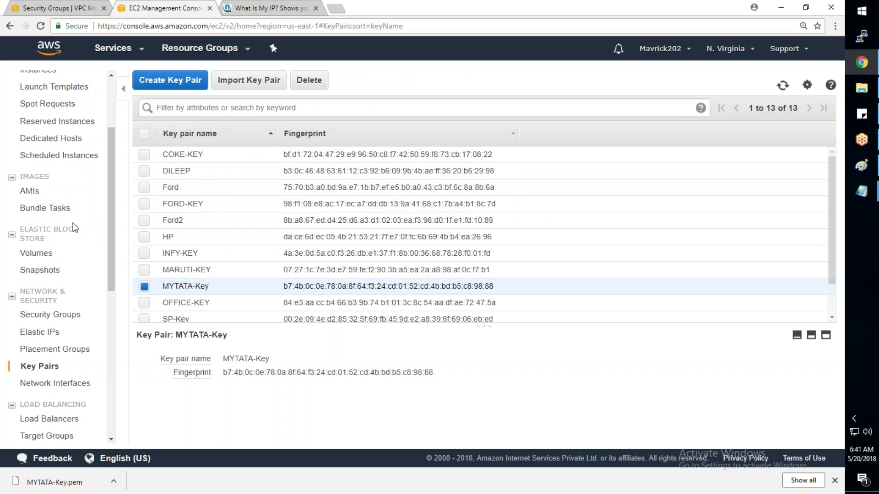
scroll(74, 228, up, 5)
click(39, 179)
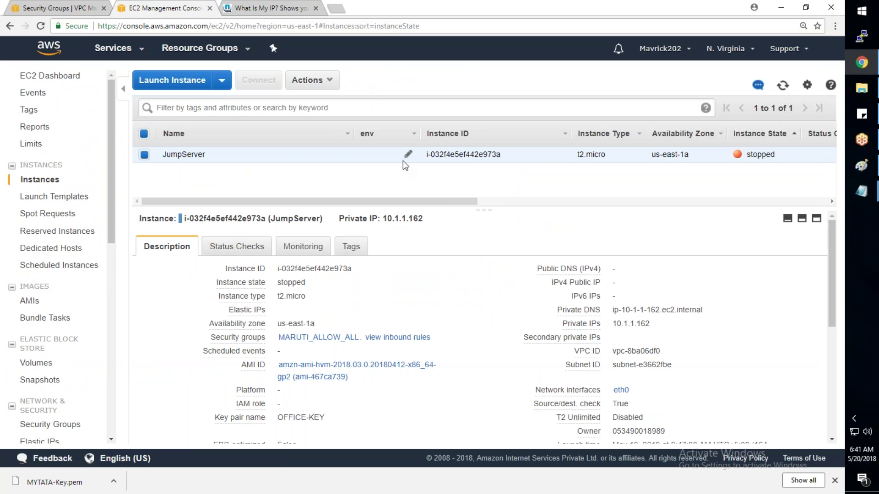
Step: Terminate the stopped JumpServer instance and refresh the instance list until it shows terminated
right_click(386, 161)
mouse_move(423, 204)
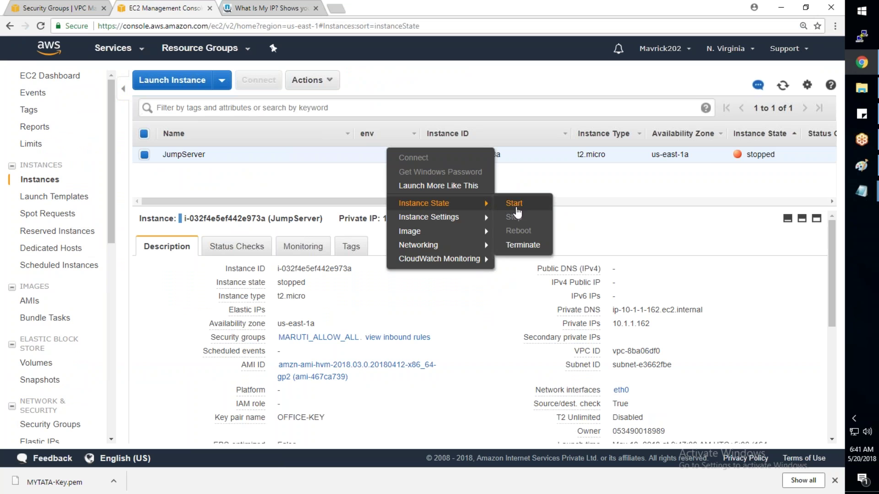
click(522, 245)
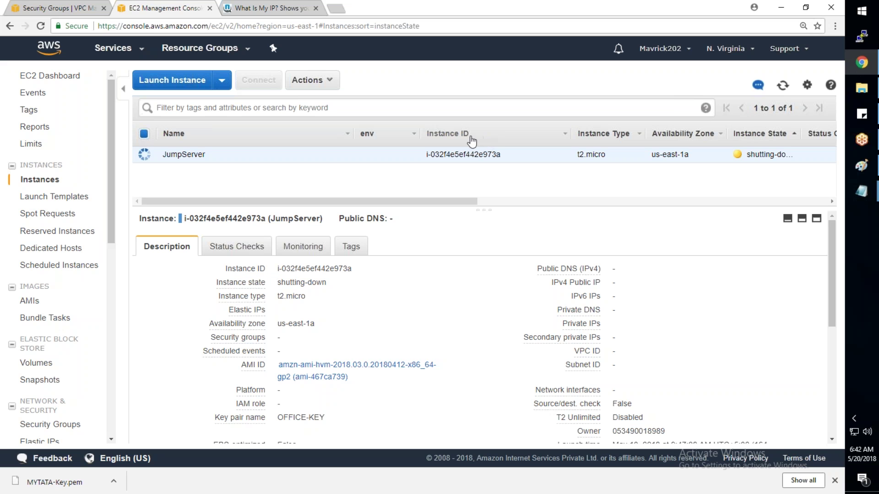
click(784, 87)
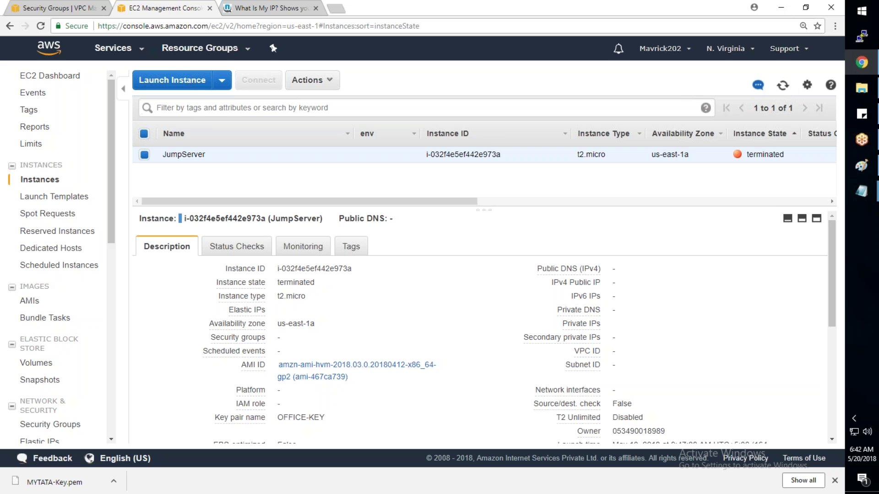
click(783, 86)
click(783, 89)
Step: Start the launch-instance wizard and browse the Quick Start AMIs, including Windows Server 2016 Base
click(253, 100)
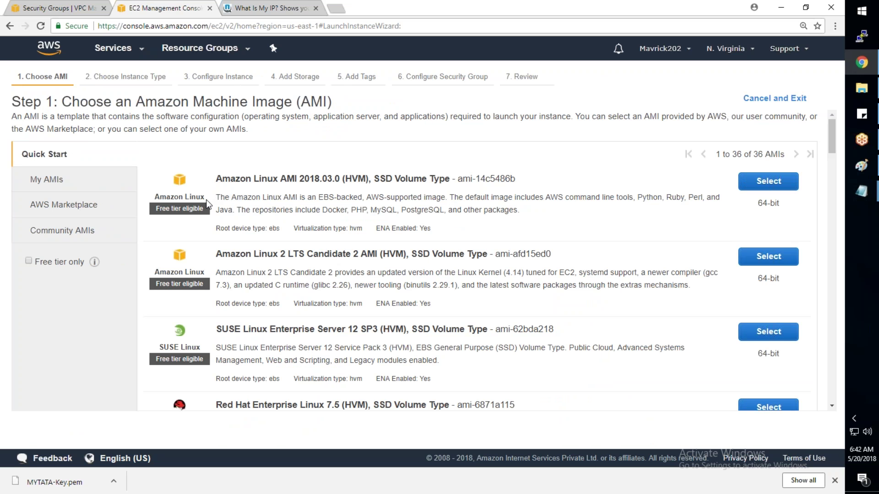
drag(217, 179, 314, 180)
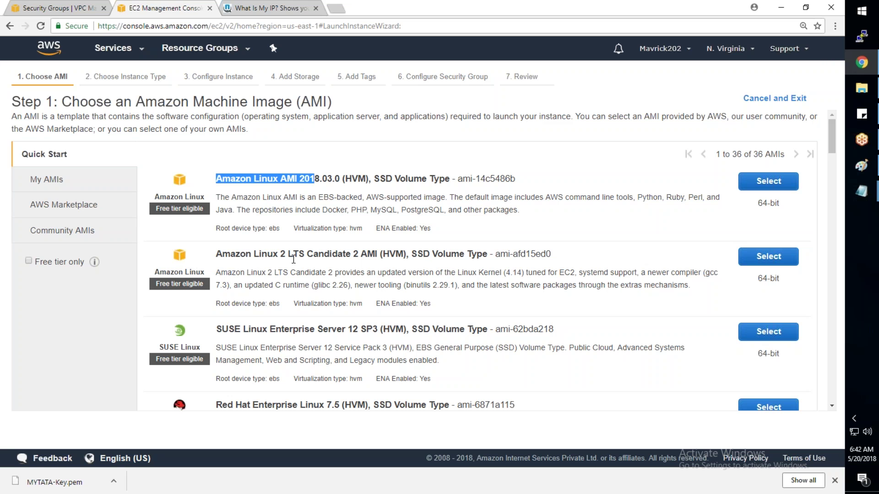
scroll(294, 259, down, 1)
scroll(293, 259, down, 8)
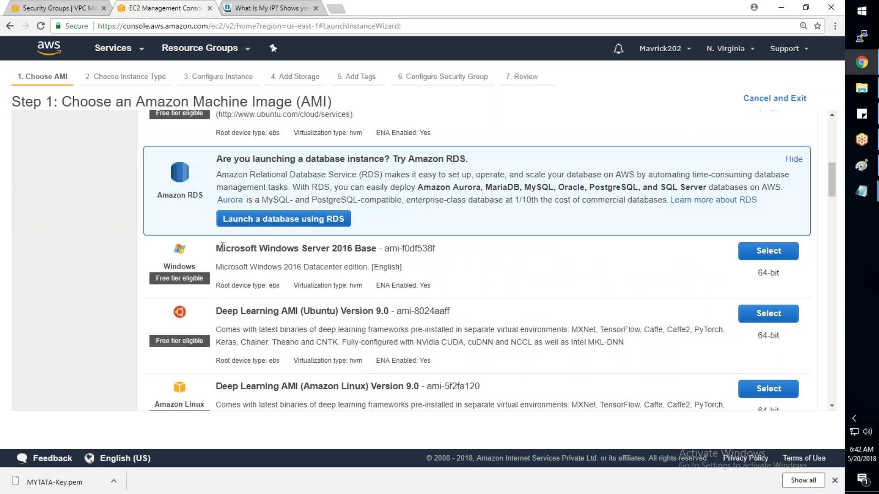
drag(222, 249, 436, 247)
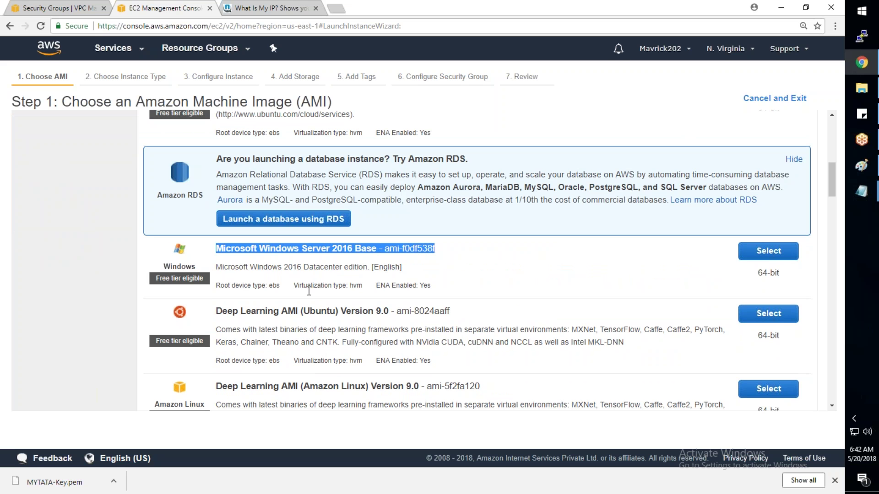
Step: Select the Amazon Linux AMI 2018.03.0 image
scroll(309, 291, up, 1)
scroll(476, 261, up, 3)
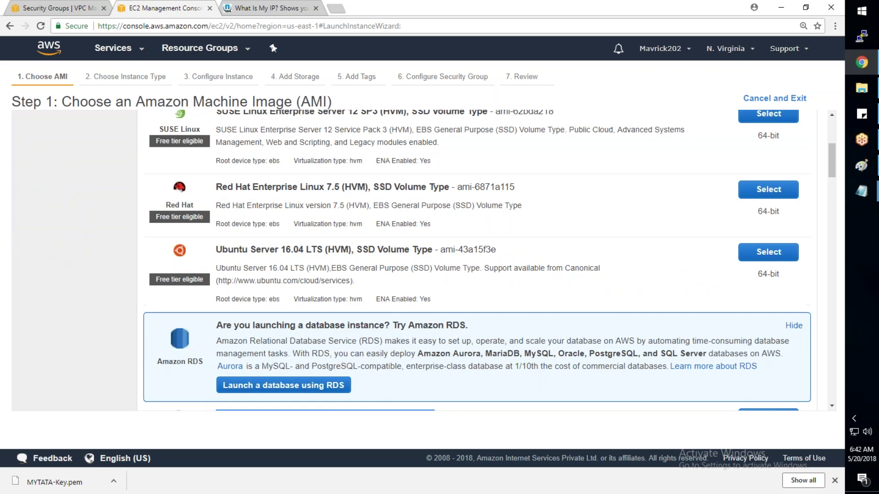
scroll(231, 182, up, 5)
drag(319, 180, 409, 181)
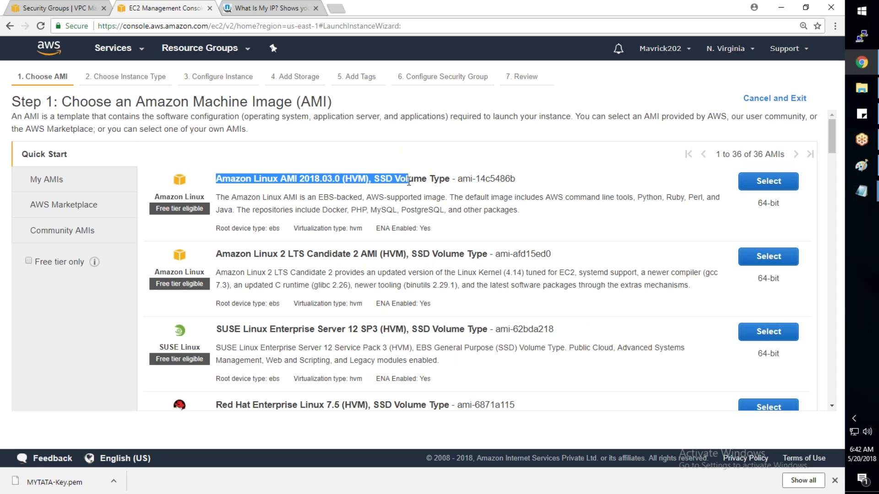
drag(408, 182, 434, 180)
click(257, 201)
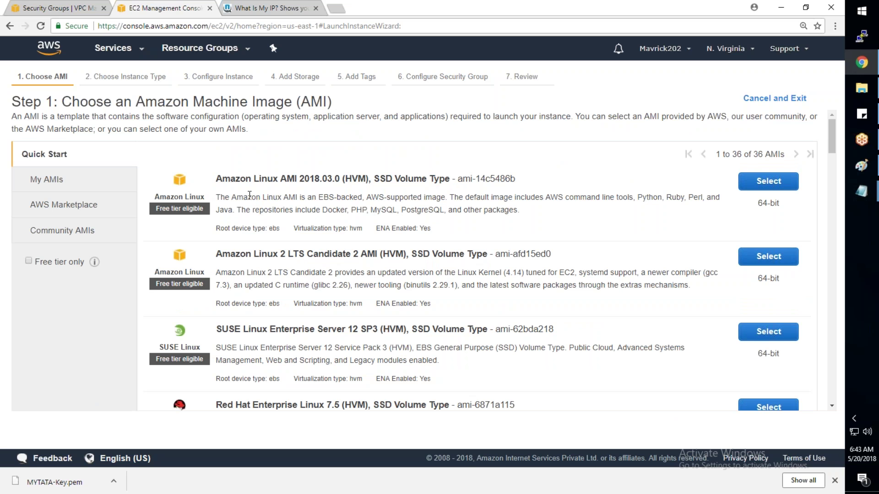
drag(216, 179, 334, 180)
click(260, 187)
click(761, 183)
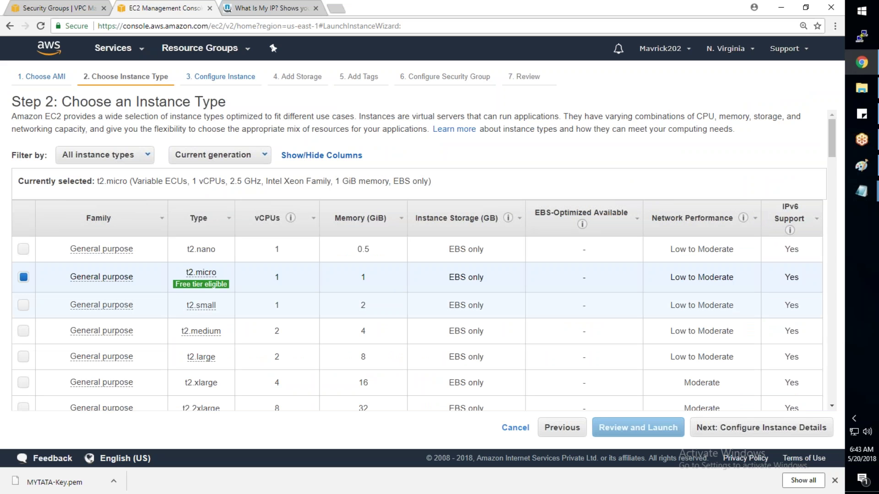
Step: Keep the t2.micro type and place the instance in the Tata VPC's TATA-Subnet-1
mouse_move(201, 273)
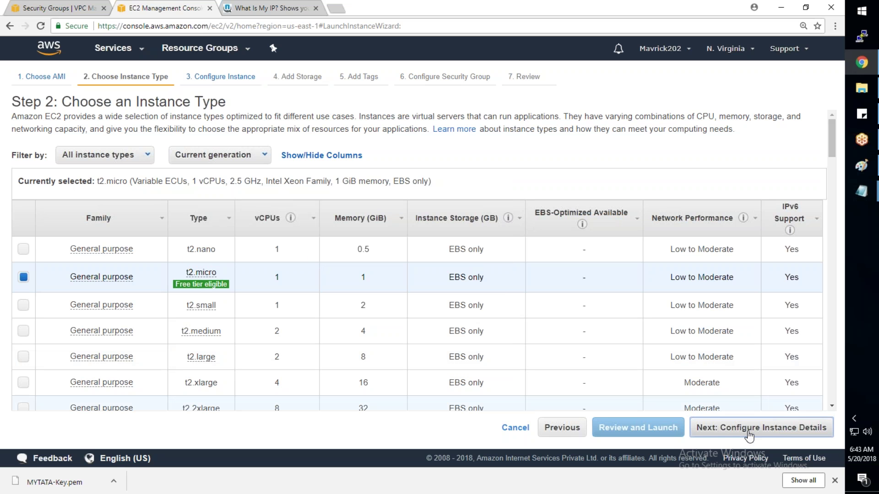
click(749, 430)
click(340, 261)
click(266, 274)
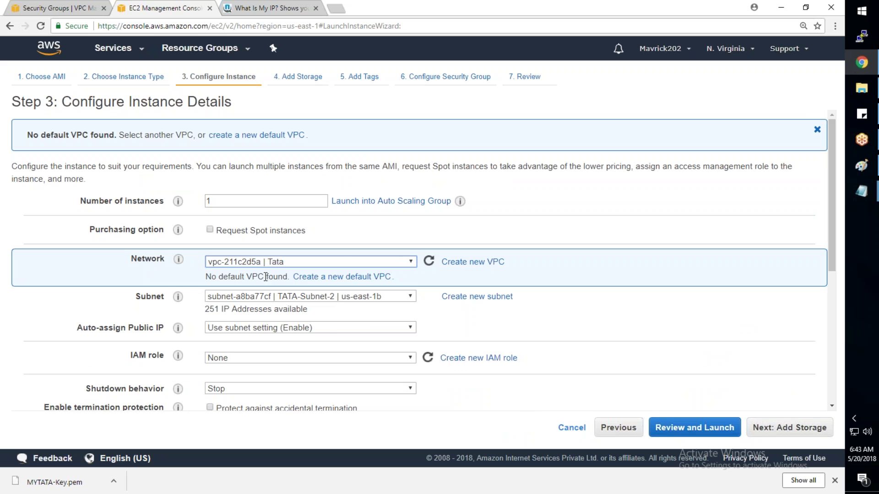
click(275, 296)
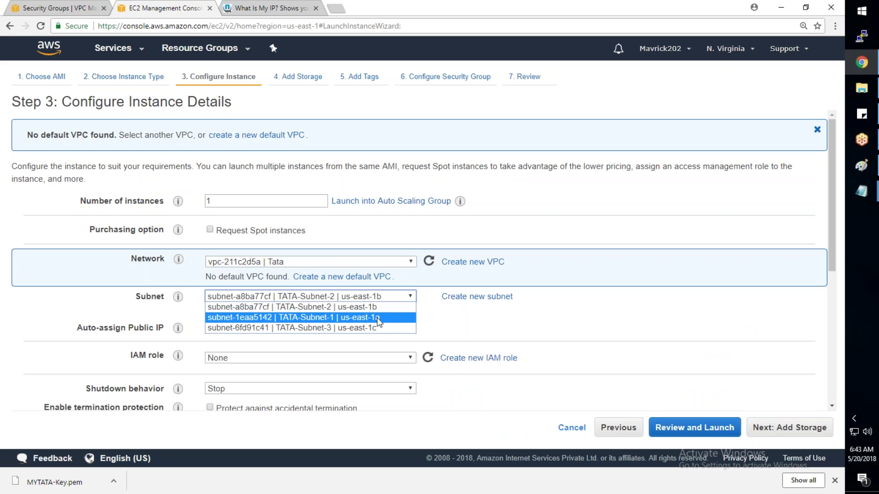
click(330, 317)
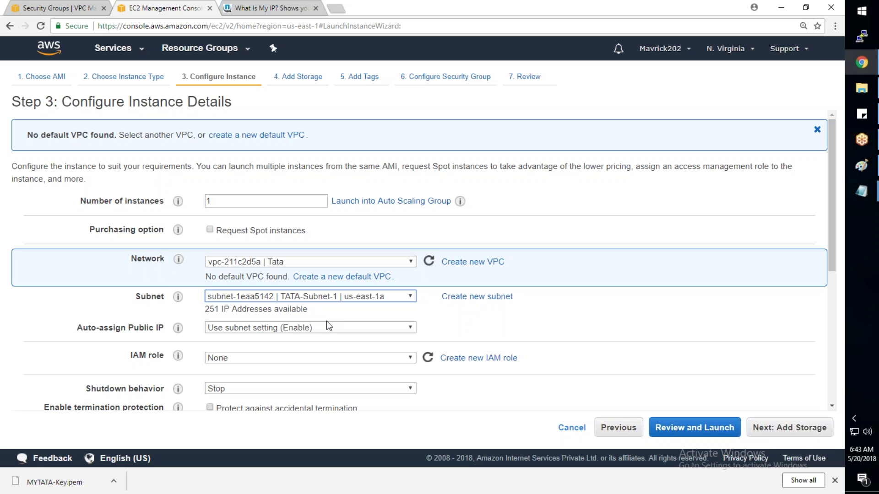
Step: Keep the subnet's public IP setting and set the primary private IP to 10.1.1.100
click(264, 331)
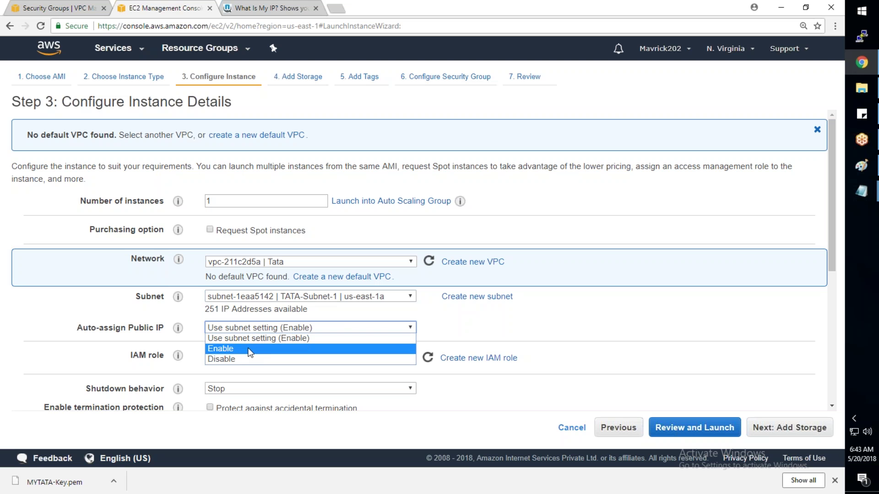
click(257, 339)
click(180, 372)
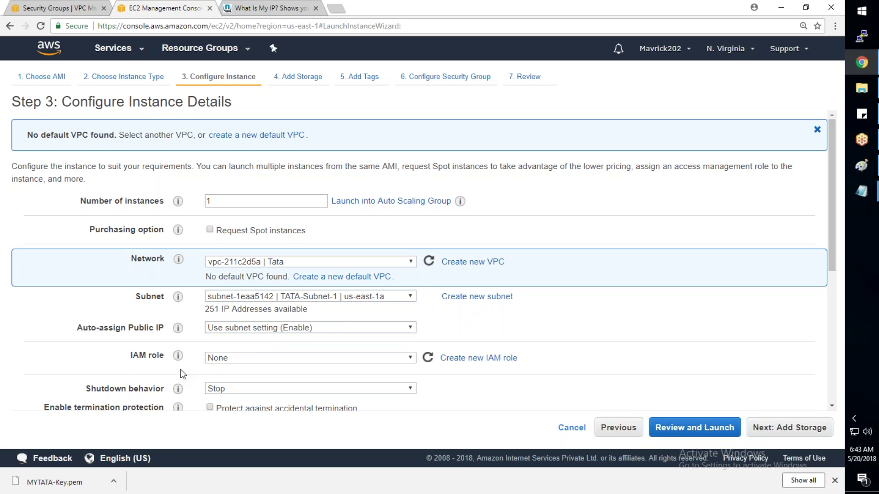
scroll(182, 365, down, 2)
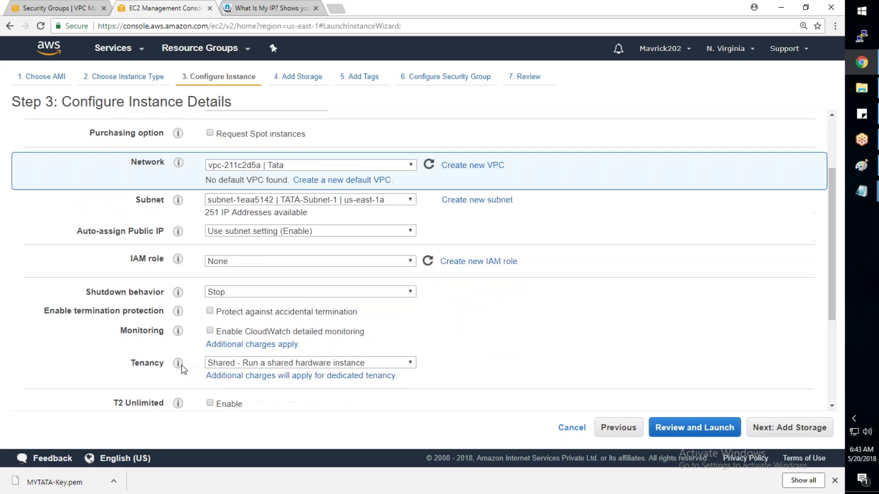
scroll(181, 364, down, 3)
click(287, 338)
text(10.1.1.100)
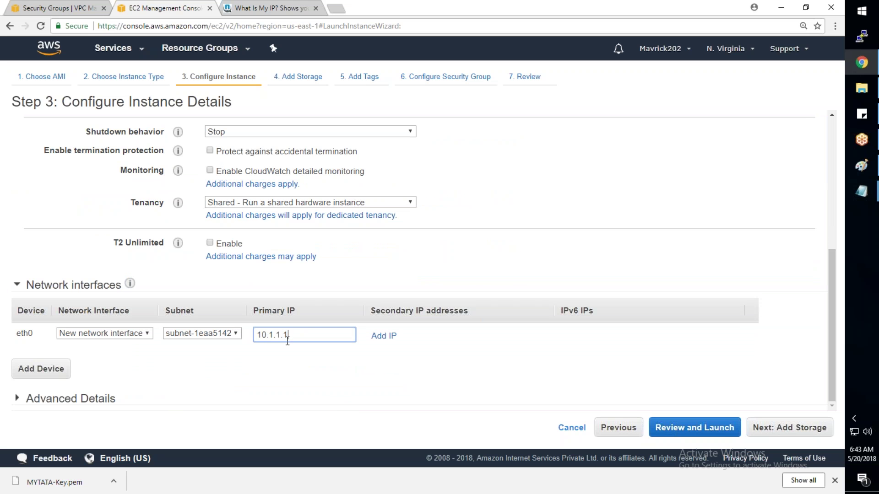
key(Tab)
drag(309, 332, 229, 337)
click(787, 433)
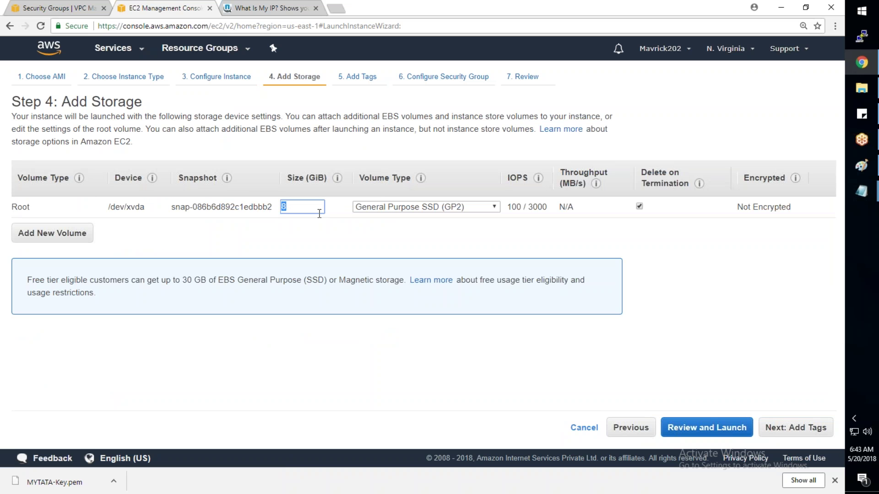
Step: Keep the 8 GiB root volume and tag the instance Name = TestServer
click(761, 421)
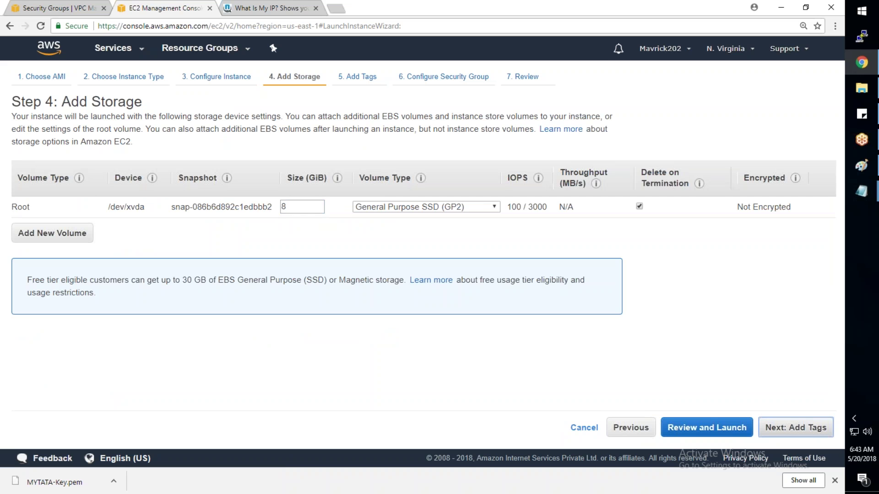
click(46, 265)
text(Name)
key(Tab)
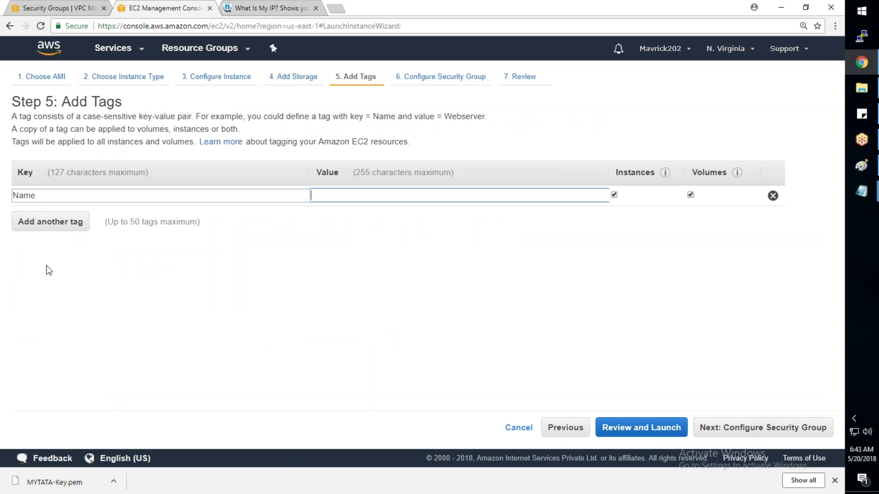
text(TestServer)
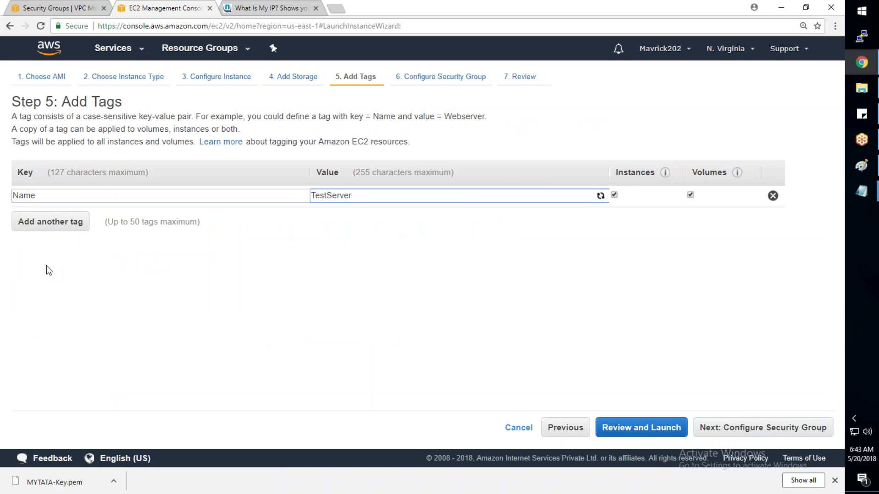
Step: Attach the existing TATA_Allow_All_SG security group, whose rule allows source 0.0.0.0/0
click(773, 431)
click(196, 177)
click(23, 242)
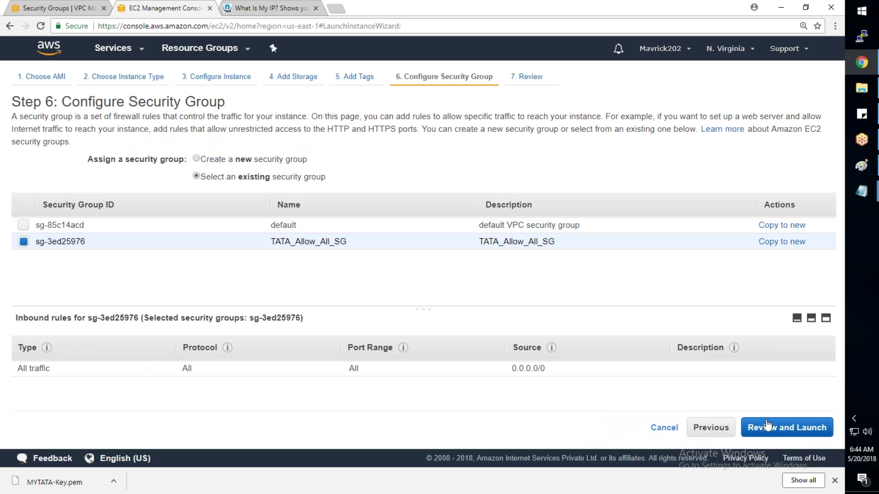
drag(349, 240, 286, 235)
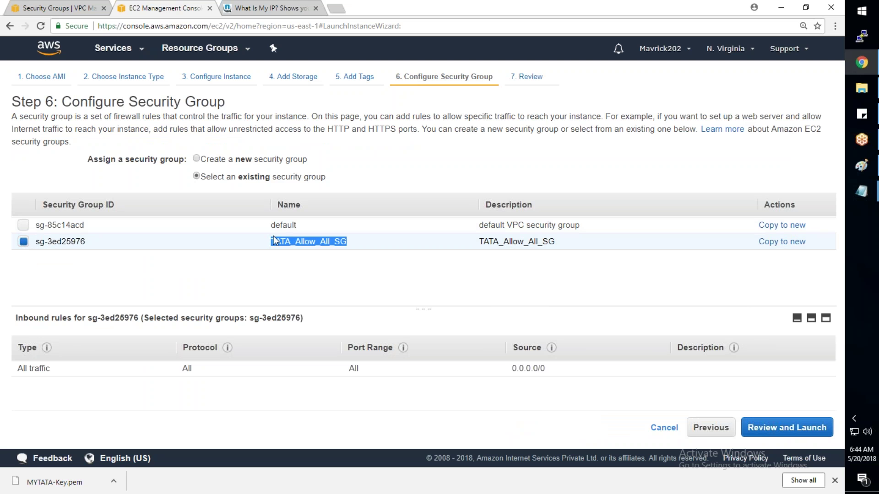
drag(552, 364, 511, 368)
drag(386, 254, 316, 243)
click(779, 428)
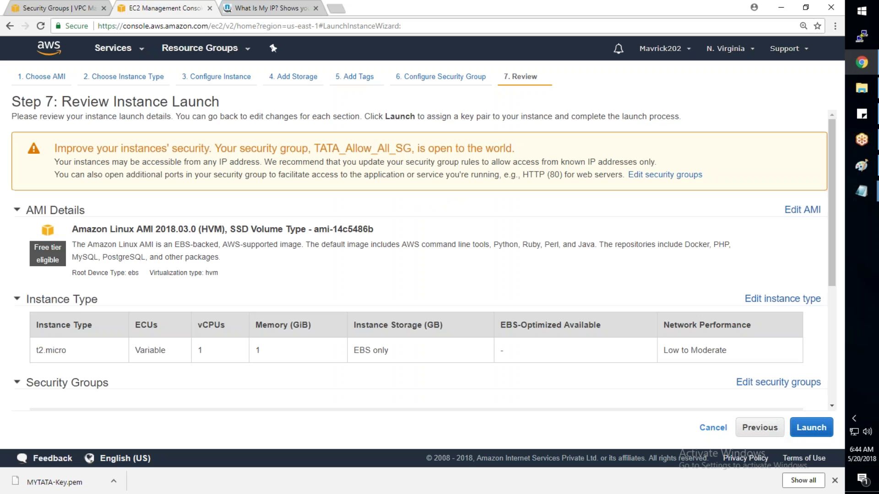
Step: Launch the reviewed instance choosing the existing MYTATA-Key key pair, starting i-0732ef2b261a557ca
scroll(424, 262, down, 1)
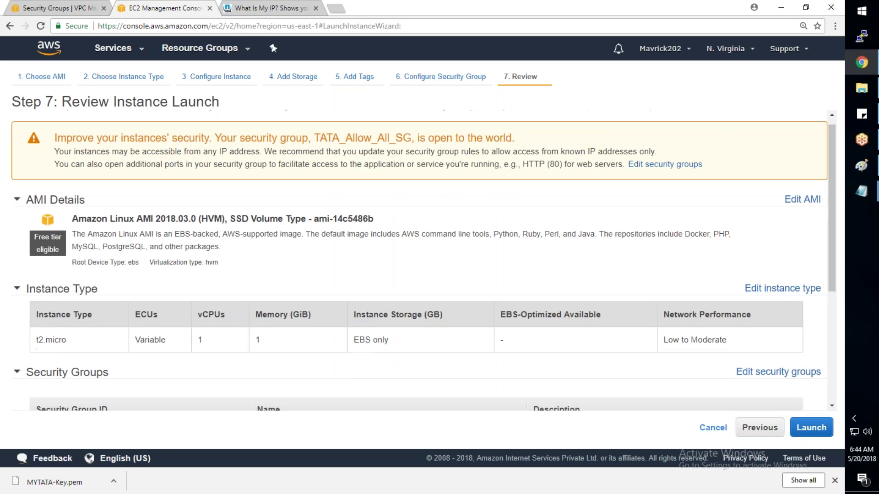
scroll(424, 261, down, 4)
click(812, 428)
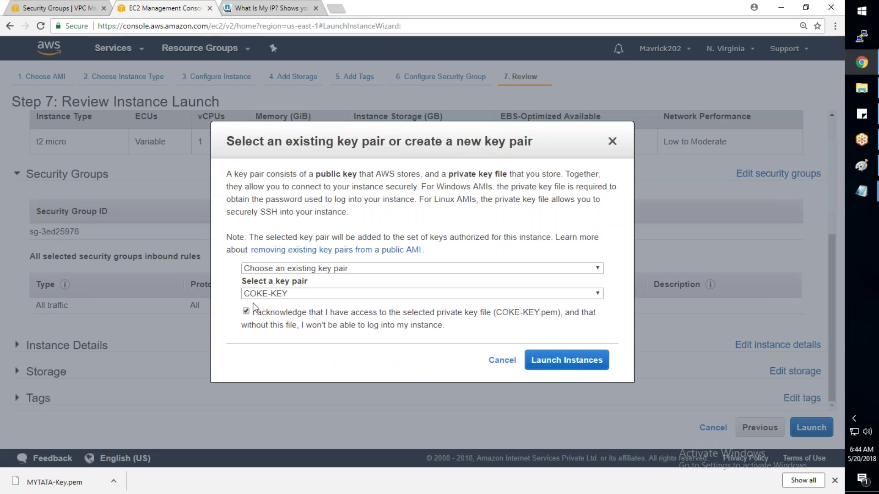
click(284, 269)
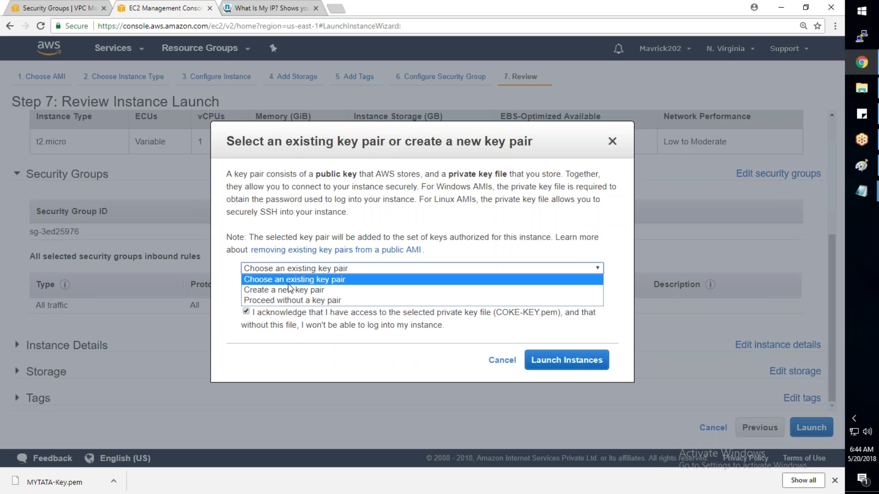
click(290, 292)
click(295, 269)
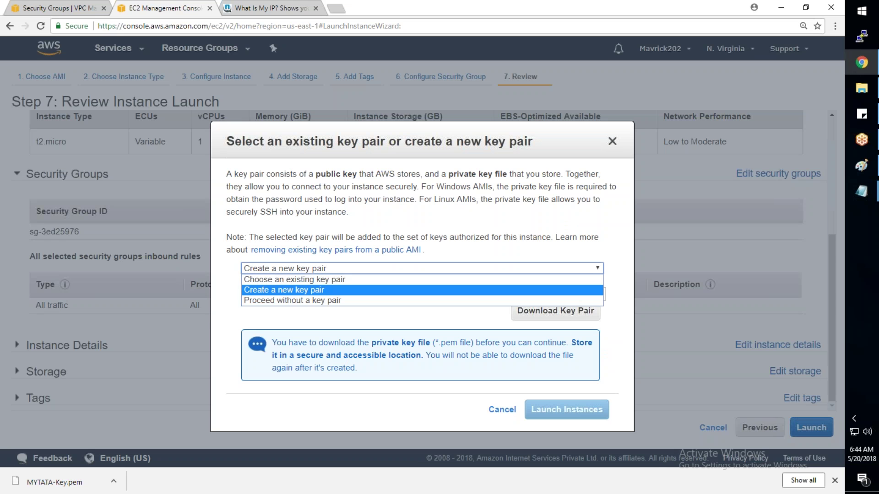
click(294, 283)
click(279, 294)
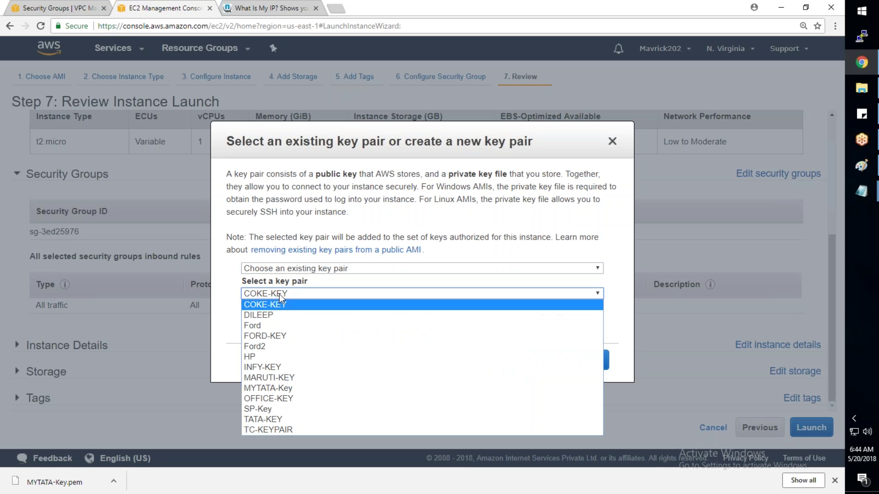
click(270, 388)
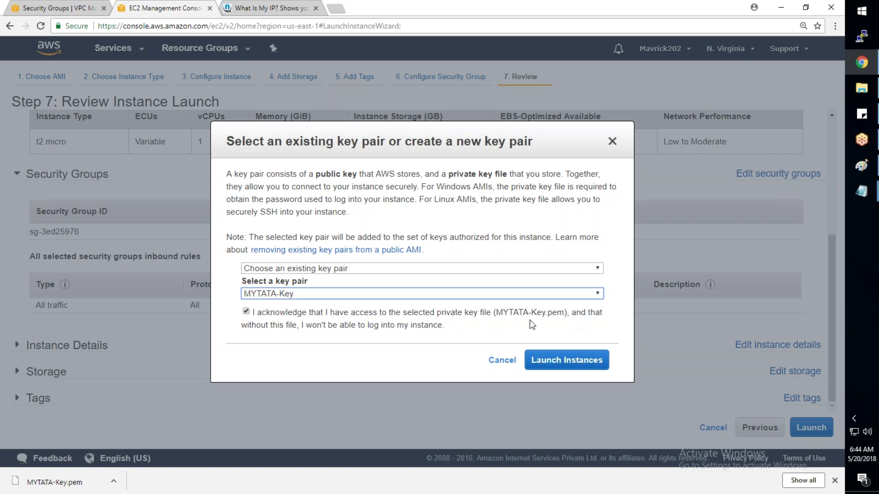
click(576, 364)
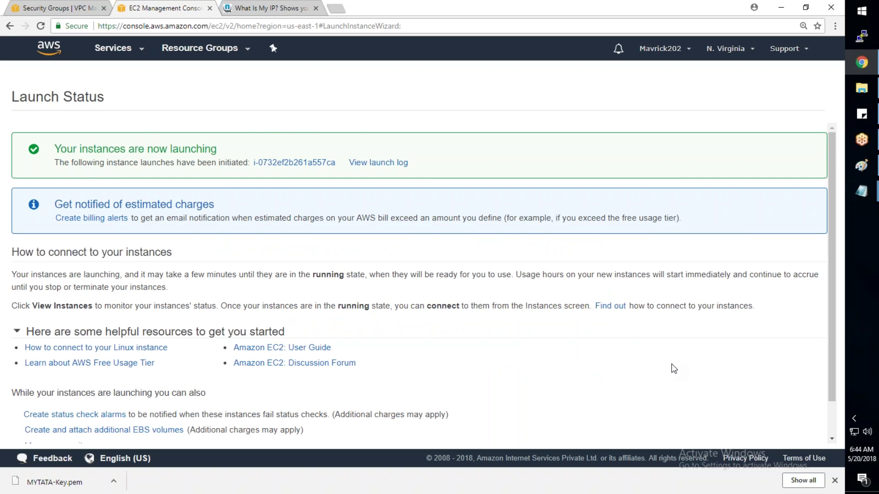
Step: Refresh until TestServer runs at public IP 18.206.220.49, then copy its public DNS name
scroll(674, 369, down, 1)
scroll(674, 379, down, 1)
click(787, 434)
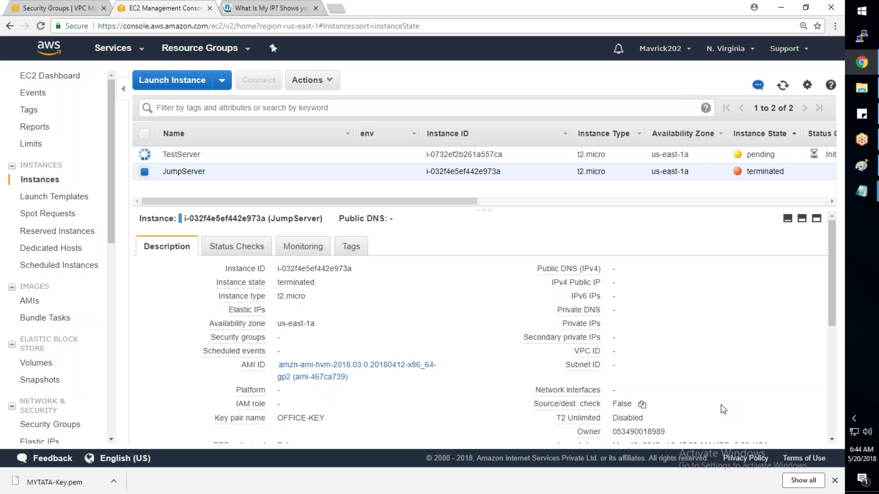
click(611, 158)
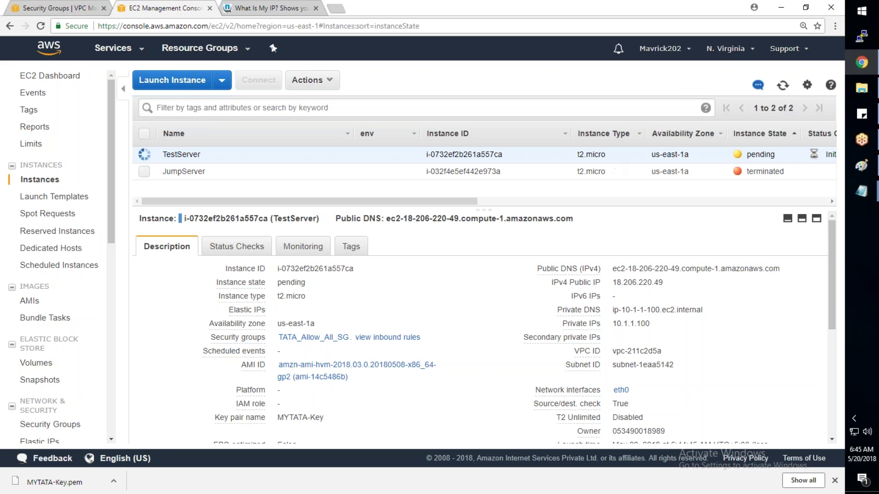
click(782, 90)
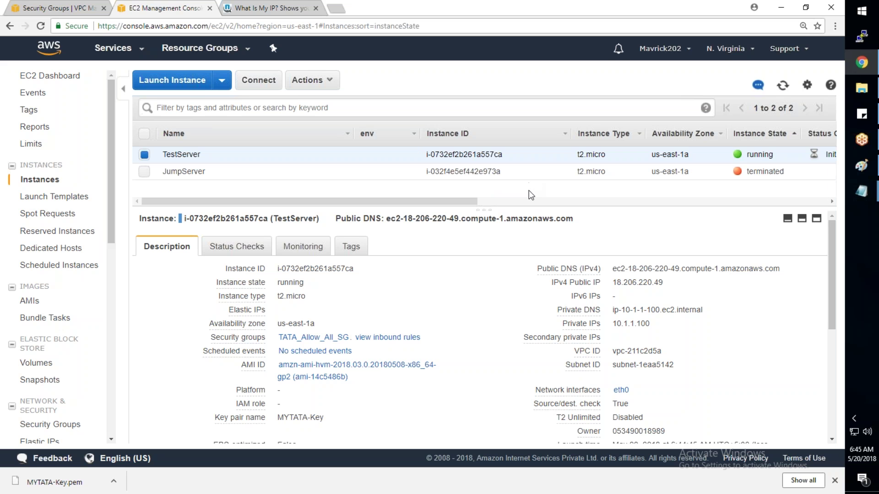
mouse_move(618, 271)
drag(650, 324, 561, 311)
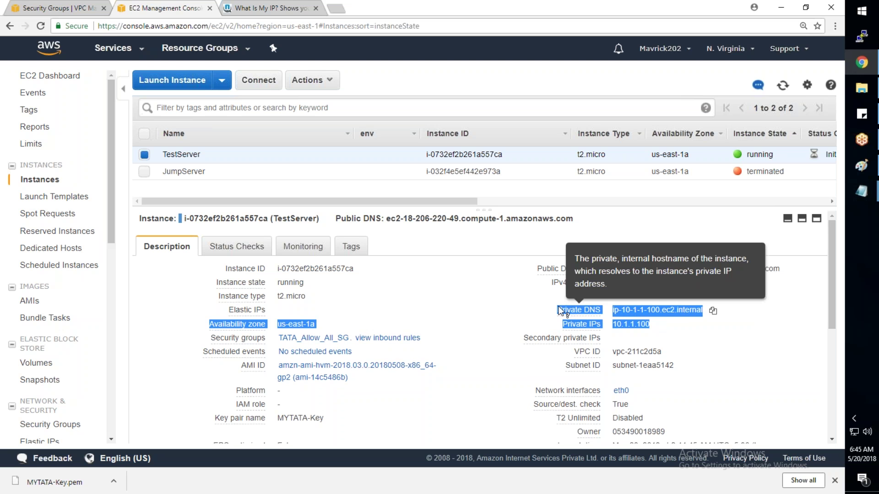
click(780, 356)
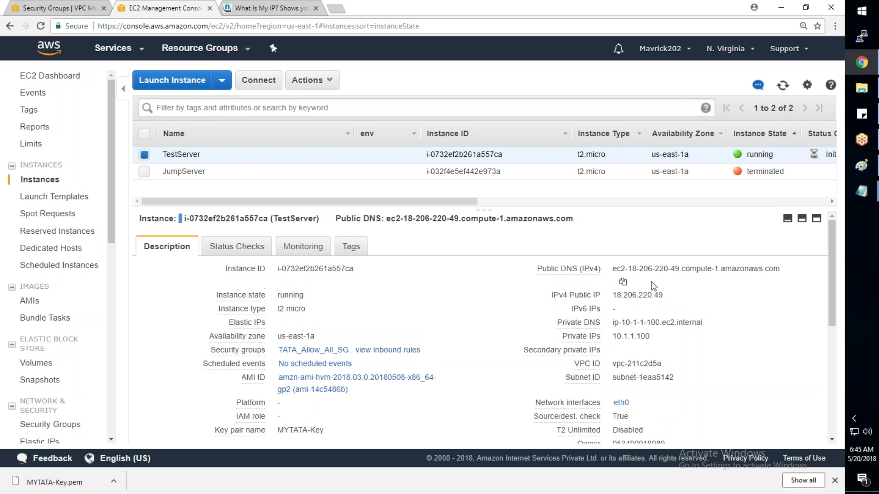
click(623, 281)
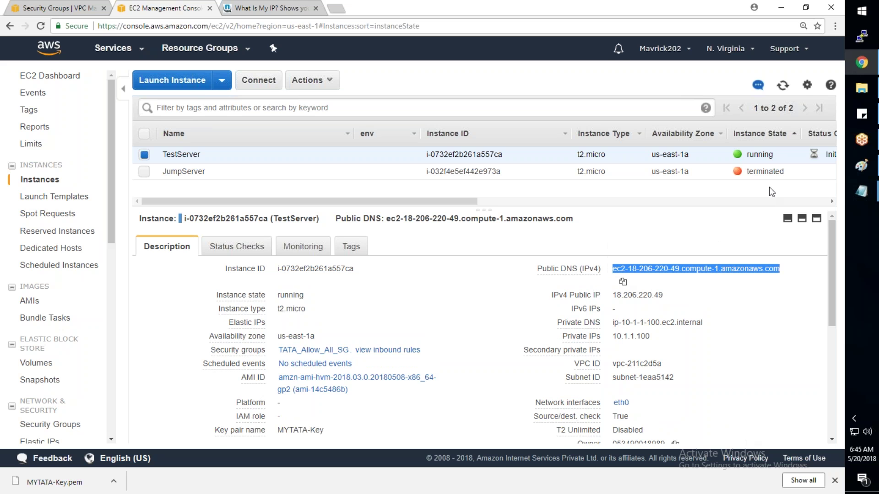
click(862, 41)
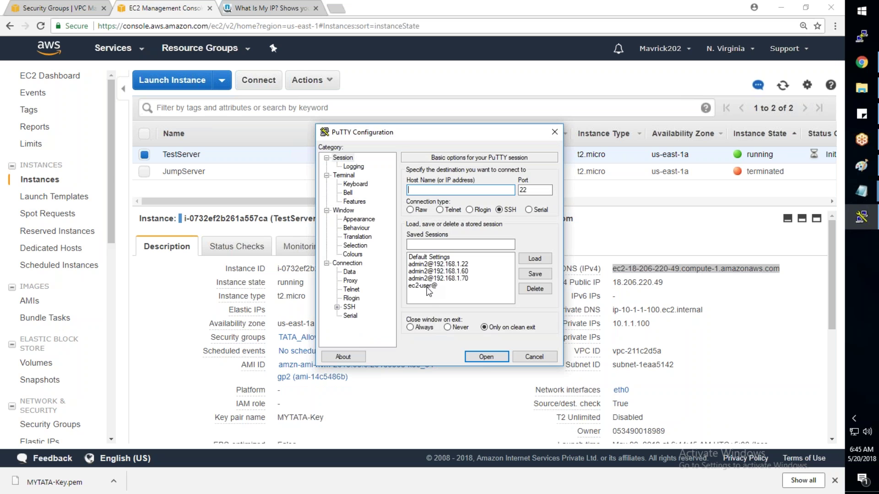
Step: Attempt an SSH login as ec2-user@ TestServer's public DNS, which is refused without a key
click(426, 286)
click(535, 258)
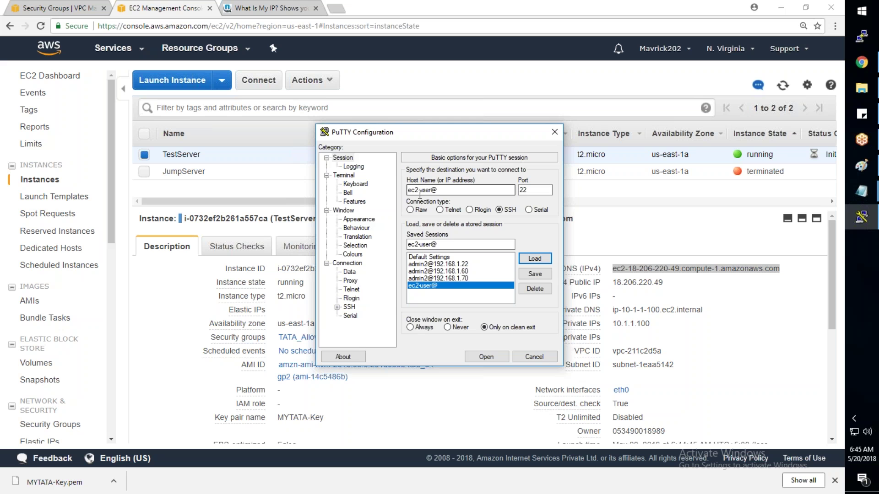
click(459, 192)
key(ctrl+v)
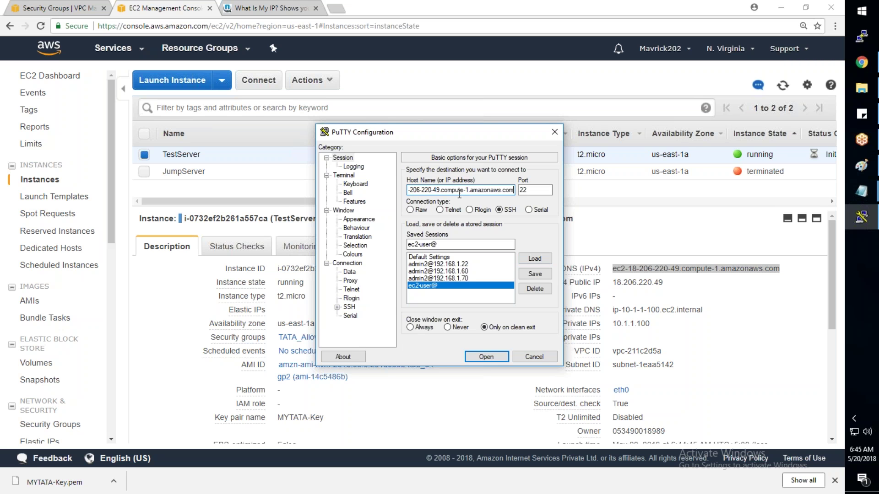
click(497, 357)
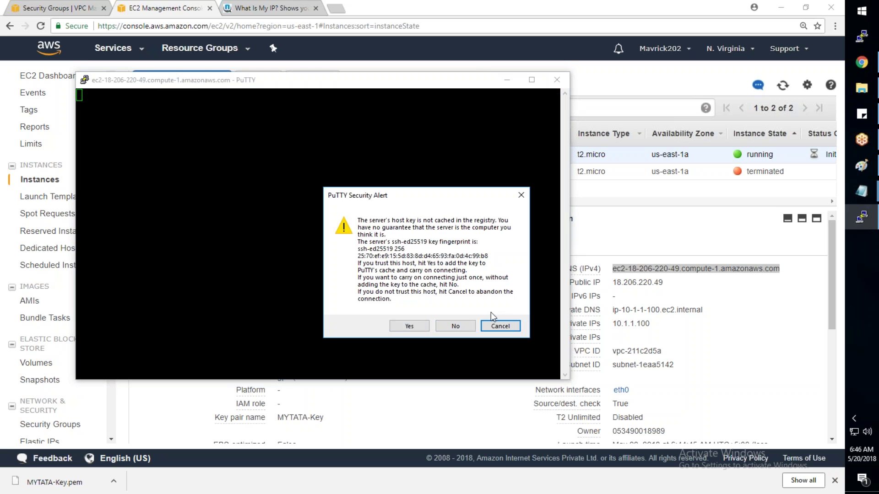
click(406, 327)
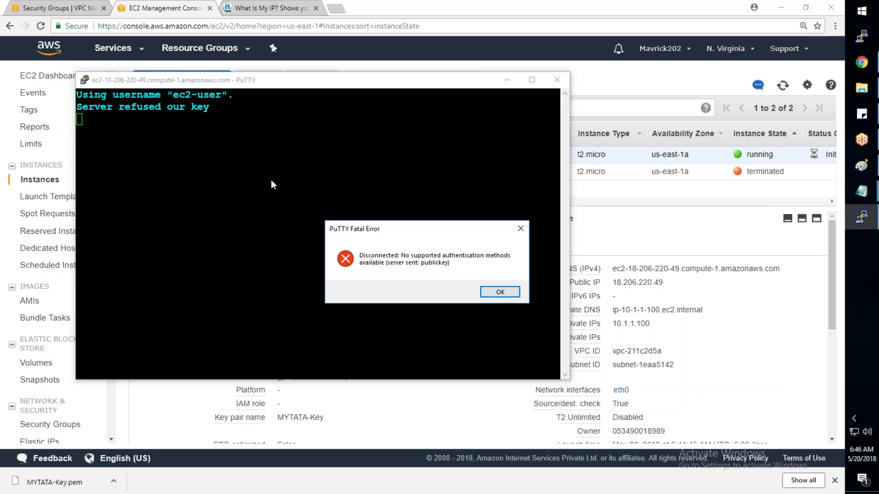
click(508, 296)
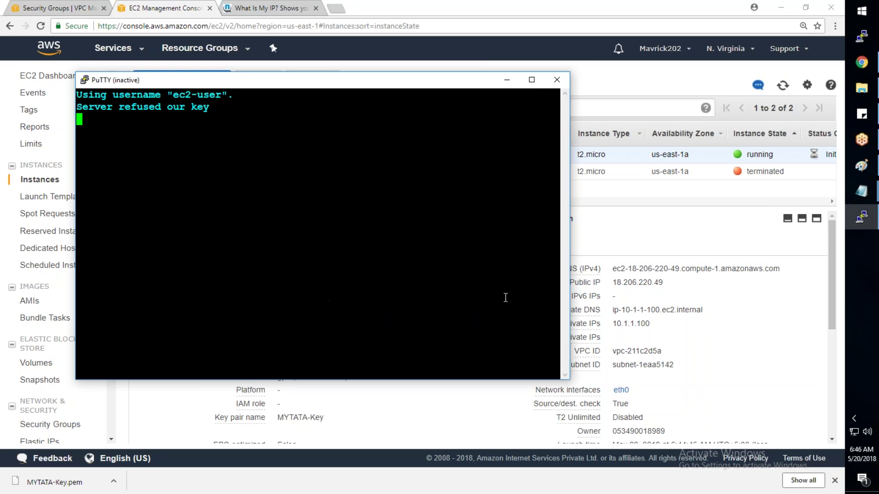
Step: Close the failed terminal and bring up Connection > SSH > Auth in a fresh PuTTY window
click(557, 81)
click(862, 36)
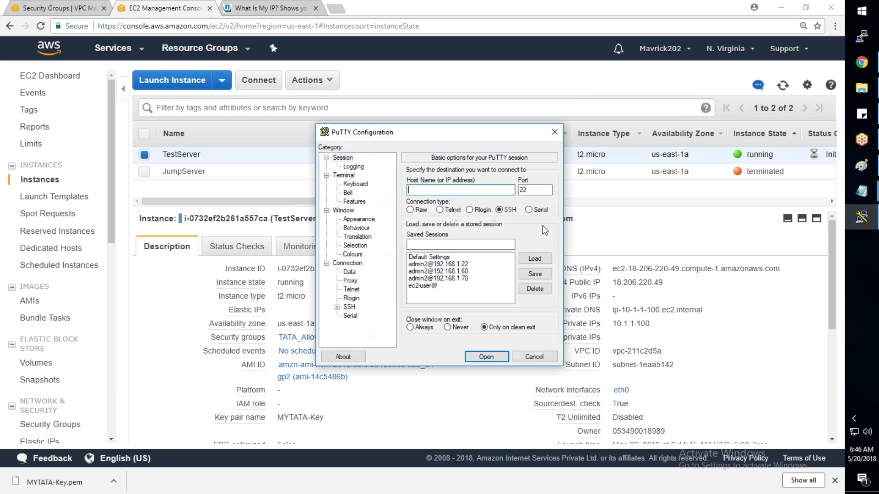
click(336, 307)
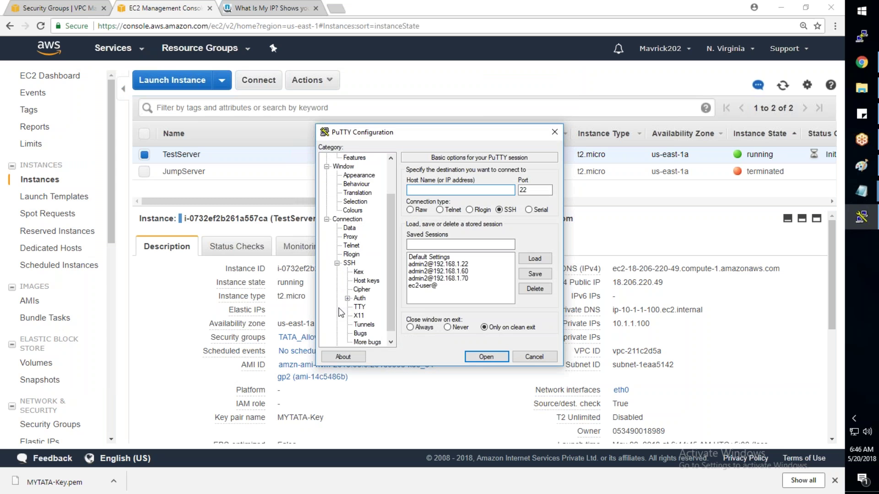
click(359, 298)
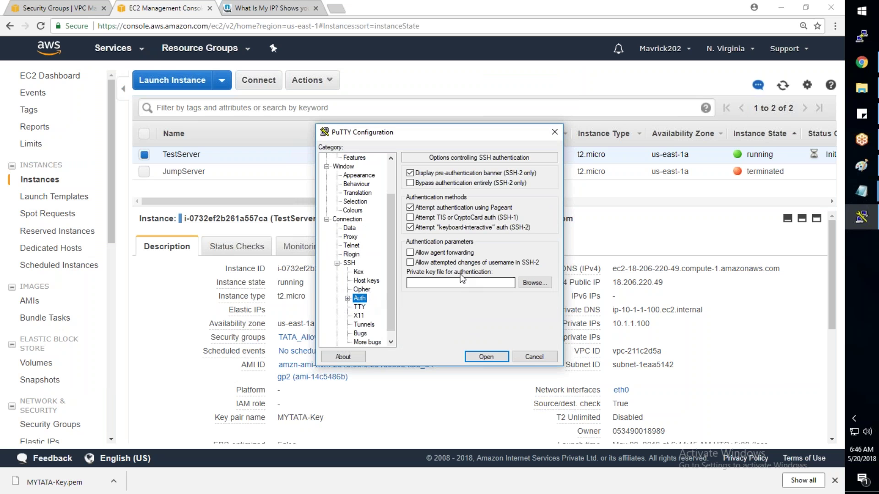
Step: Choose Desktop\AWS-Keys\MYTATA-Key.pem (All Files) as the private key file
click(524, 282)
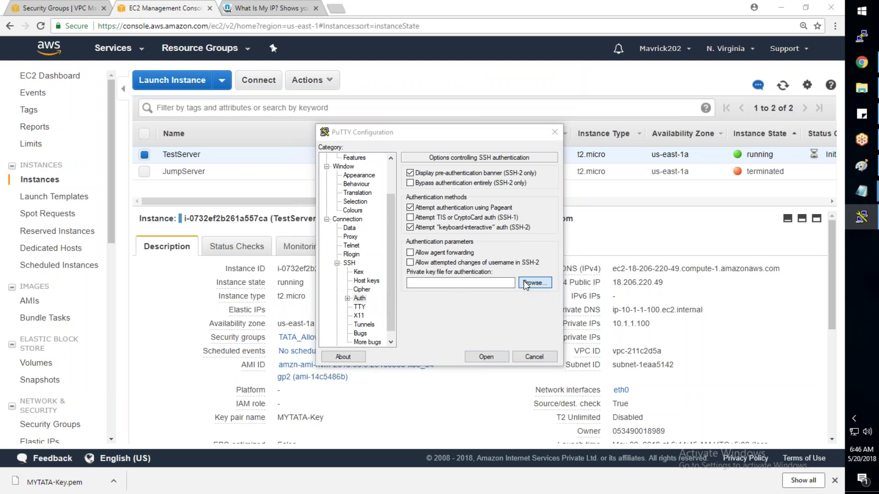
click(361, 231)
double_click(505, 229)
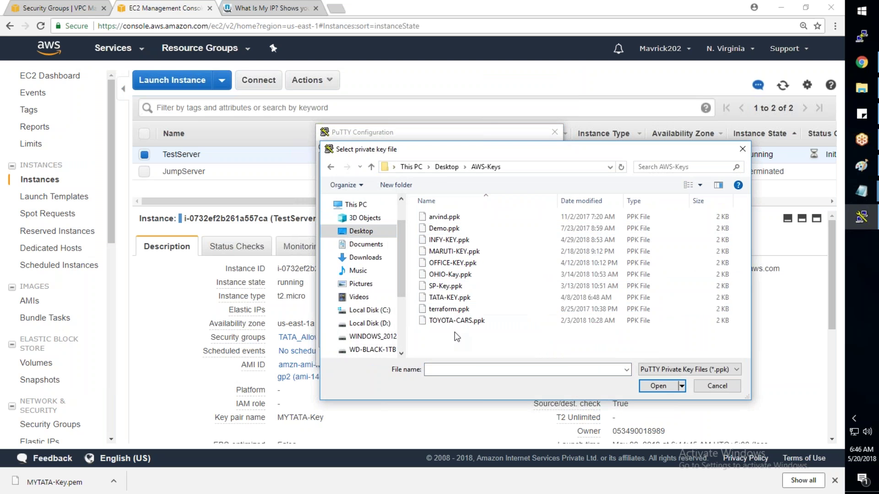
click(668, 370)
click(669, 389)
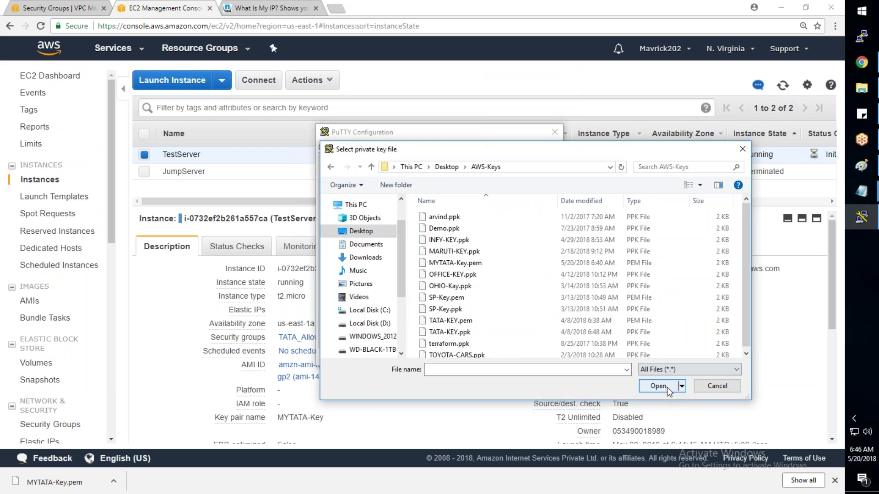
click(453, 264)
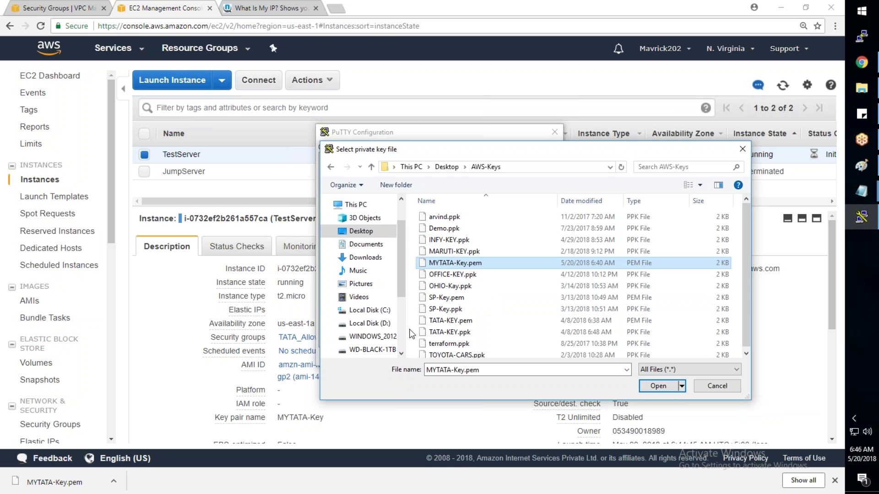
click(656, 390)
Step: Reload the saved ec2-user@ session and paste TestServer's public DNS into Host Name
scroll(390, 187, up, 5)
click(353, 166)
click(342, 157)
click(422, 285)
click(535, 259)
click(458, 189)
text(ec2-18-206-220-49.compute-1.amazonaws.com)
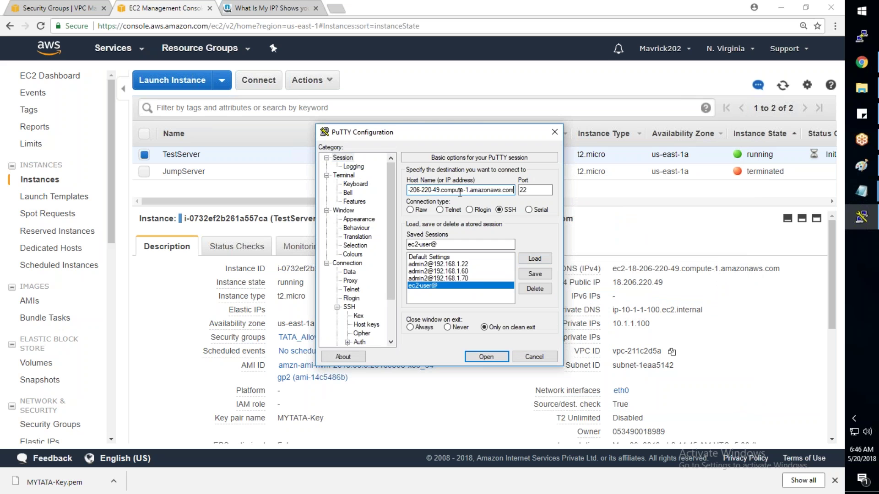
Step: Set MYTATA-Key.pem as the auth key again and connect; PuTTY rejects the old PEM format
click(360, 342)
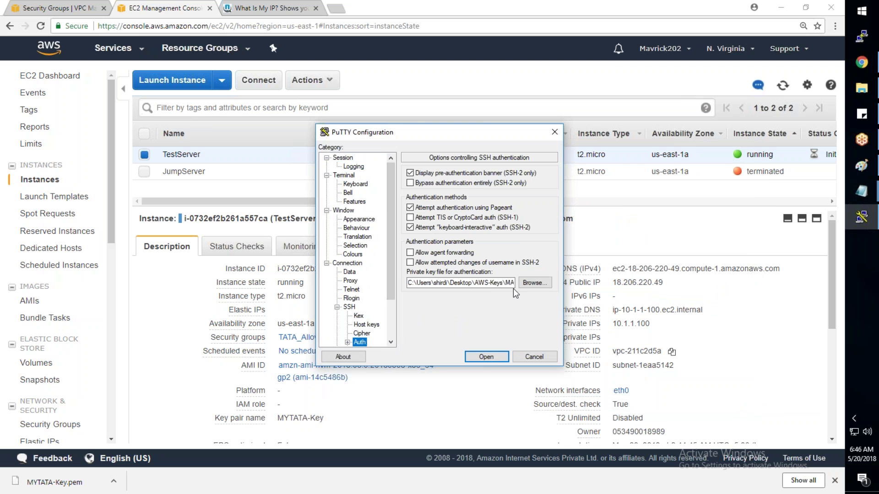
click(530, 283)
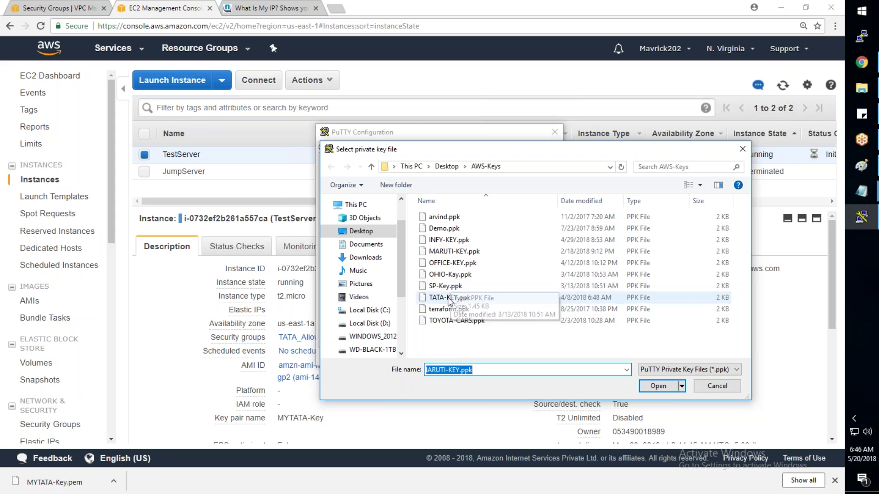
click(663, 371)
click(655, 389)
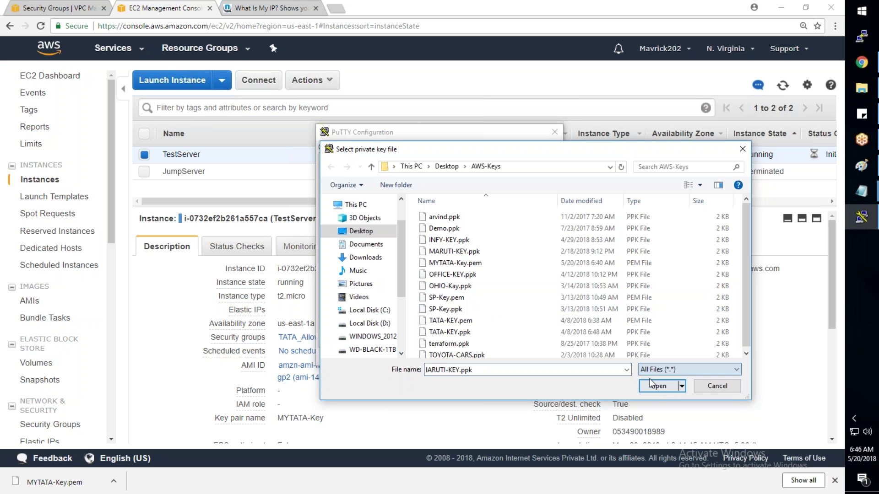
click(504, 263)
click(659, 386)
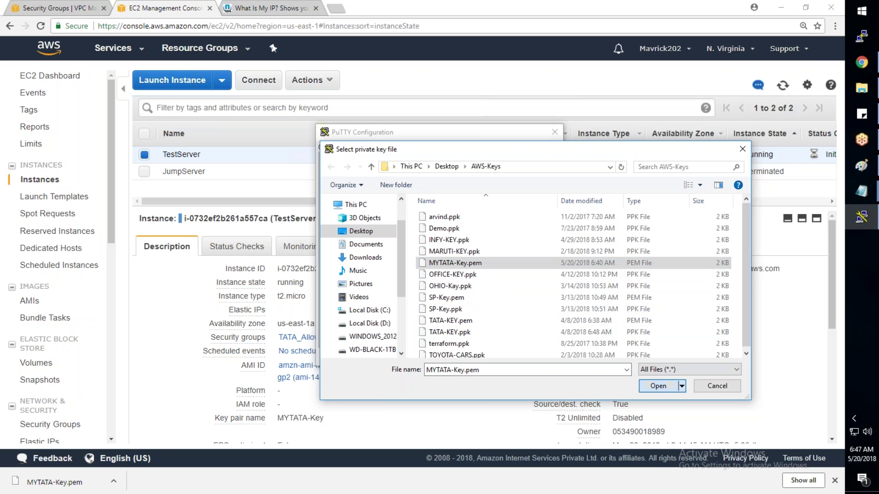
click(483, 355)
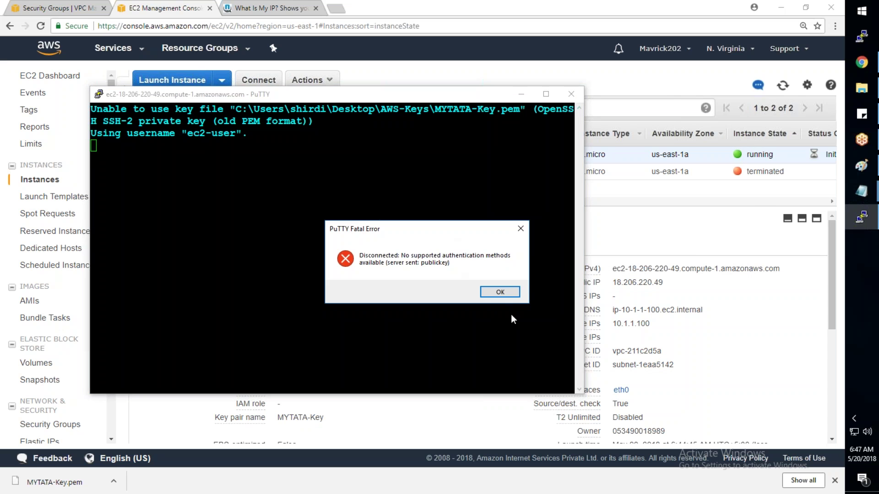
click(500, 292)
Step: Search Google for 'putty download' in a new tab
click(337, 8)
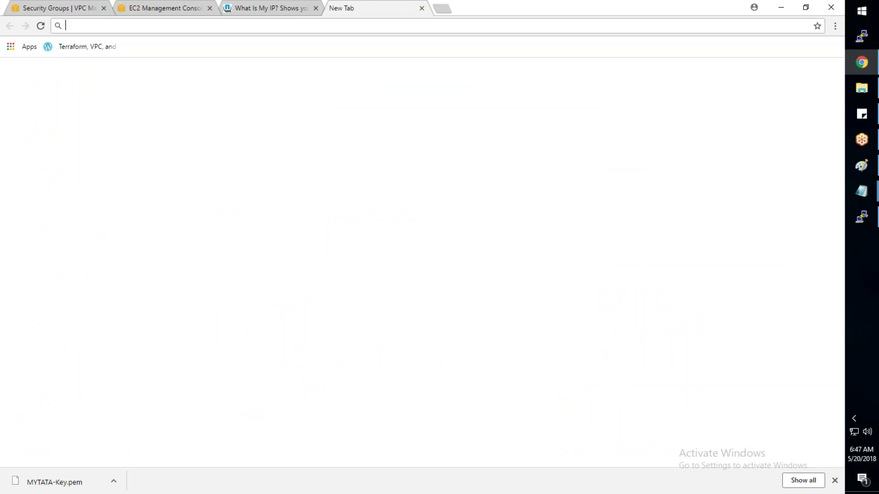
text(go)
key(Return)
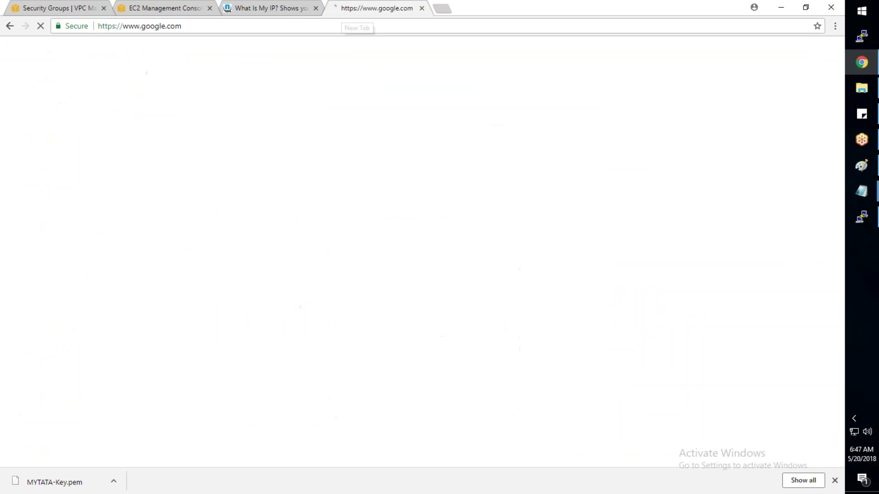
text(download)
key(BackSpace)
key(BackSpace)
key(BackSpace)
key(BackSpace)
key(BackSpace)
key(BackSpace)
key(BackSpace)
key(BackSpace)
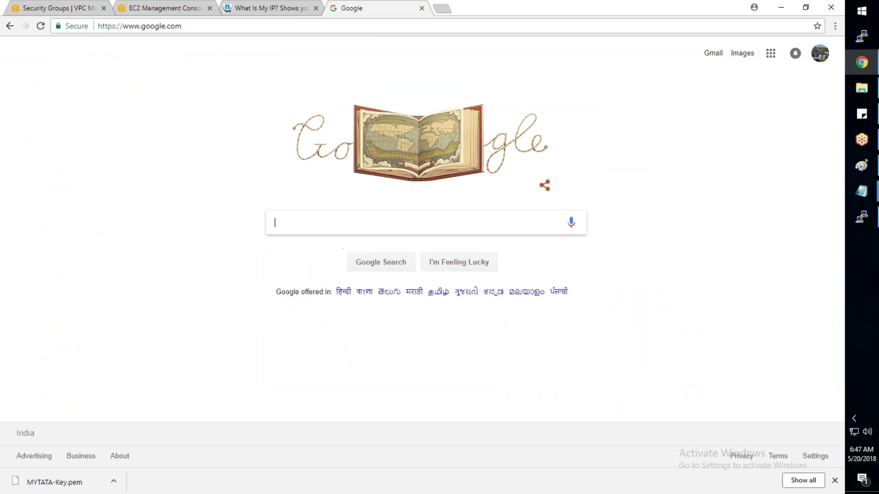
text(putty dow)
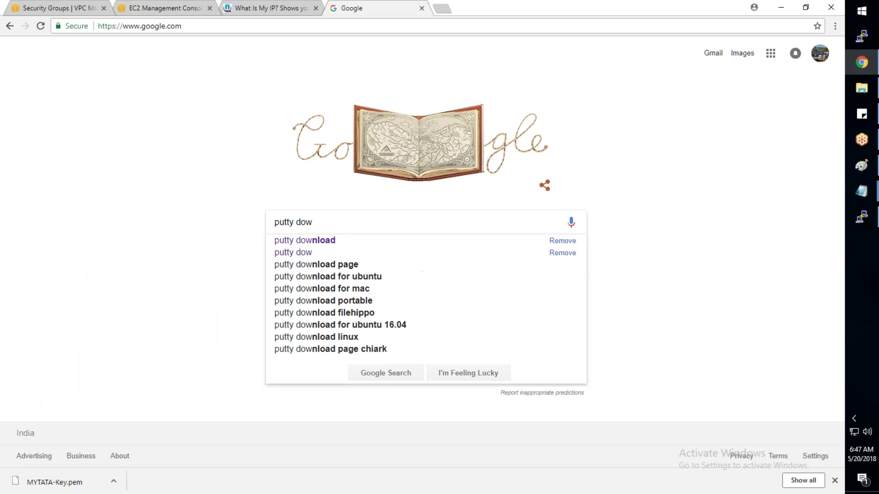
key(Down)
key(Return)
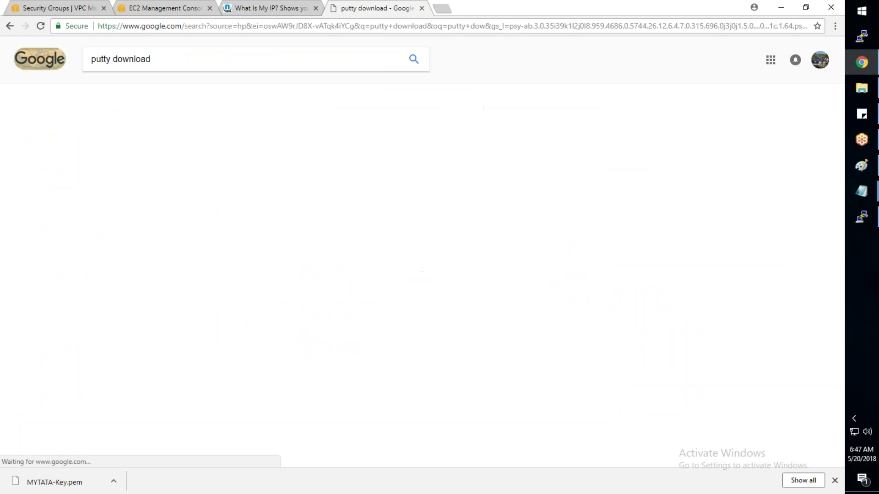
Step: Open the PuTTY latest release (0.70) download page and find the puttygen.exe entry
click(223, 138)
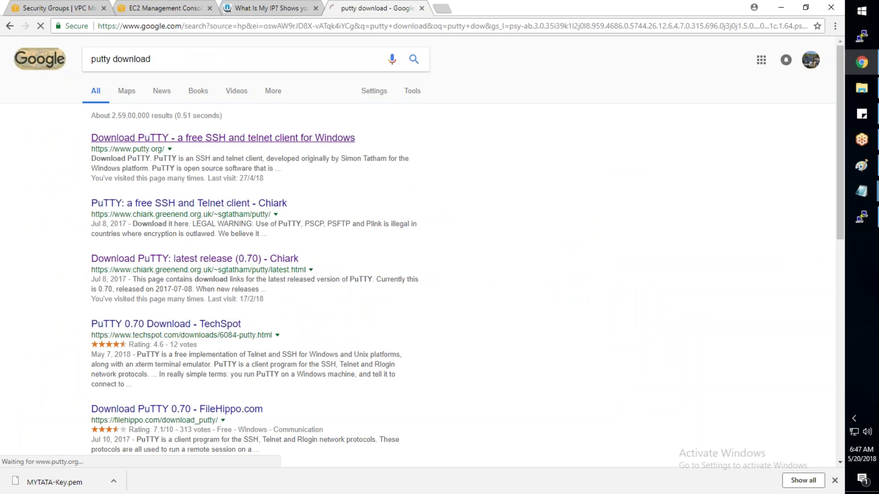
click(289, 132)
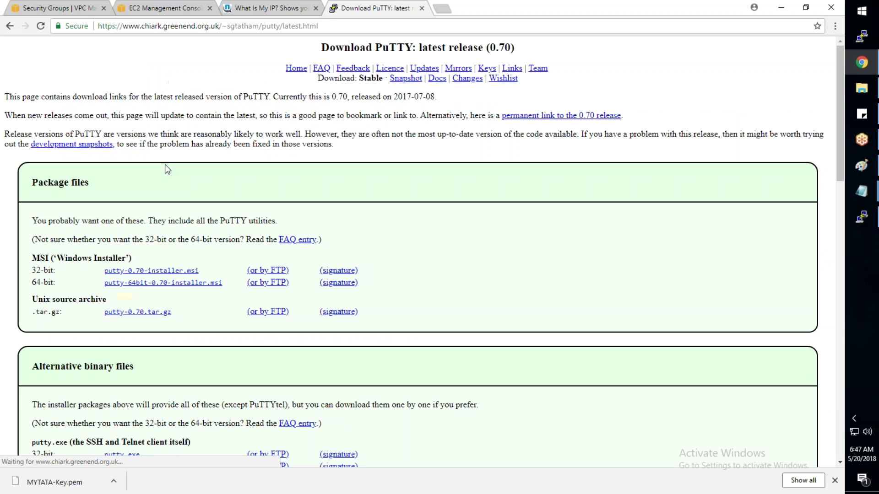
scroll(123, 256, down, 1)
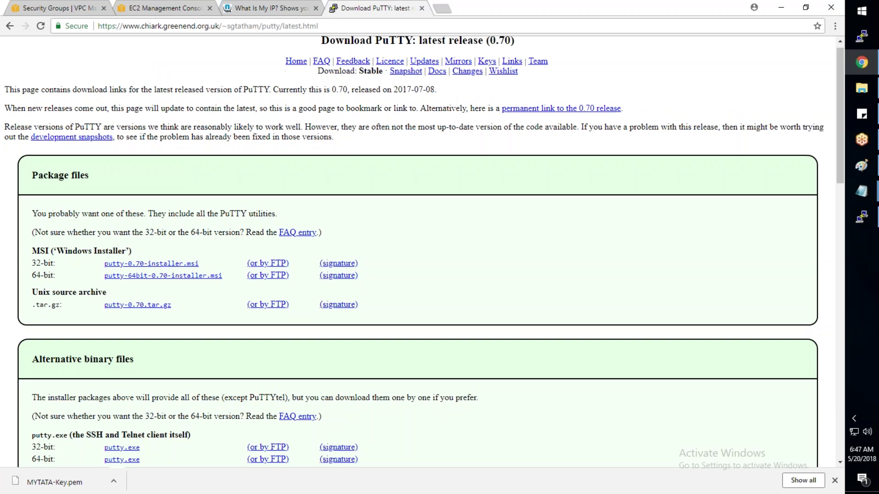
scroll(136, 217, down, 3)
drag(141, 289, 93, 290)
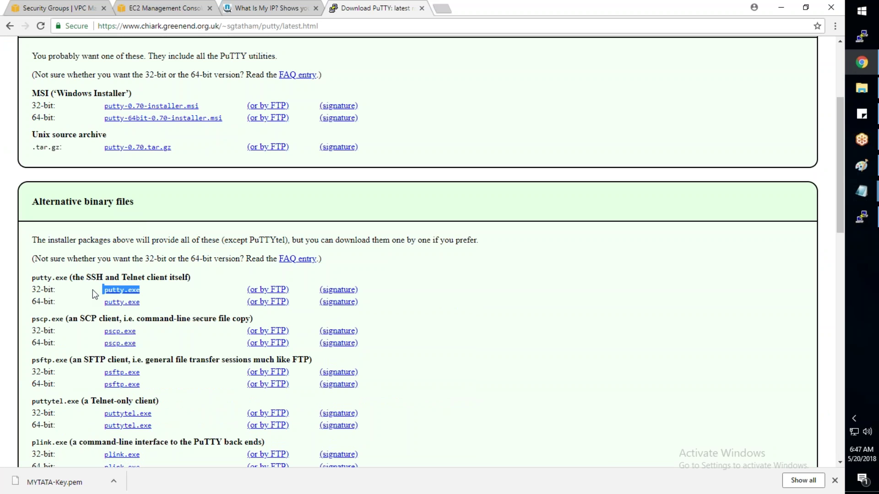
scroll(92, 293, down, 1)
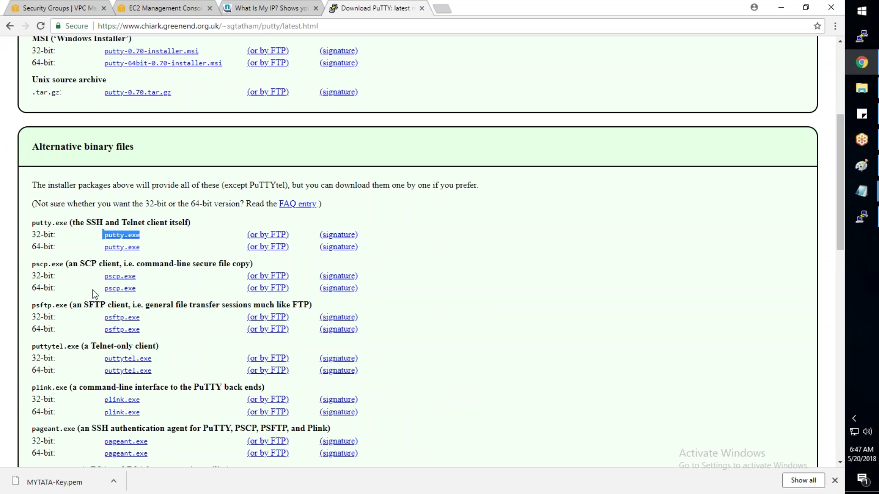
scroll(95, 294, down, 1)
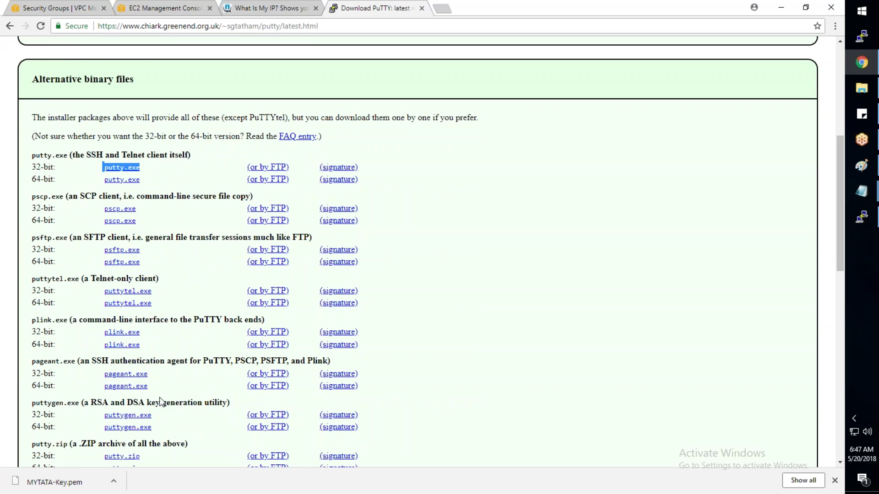
scroll(160, 402, down, 2)
drag(155, 319, 105, 318)
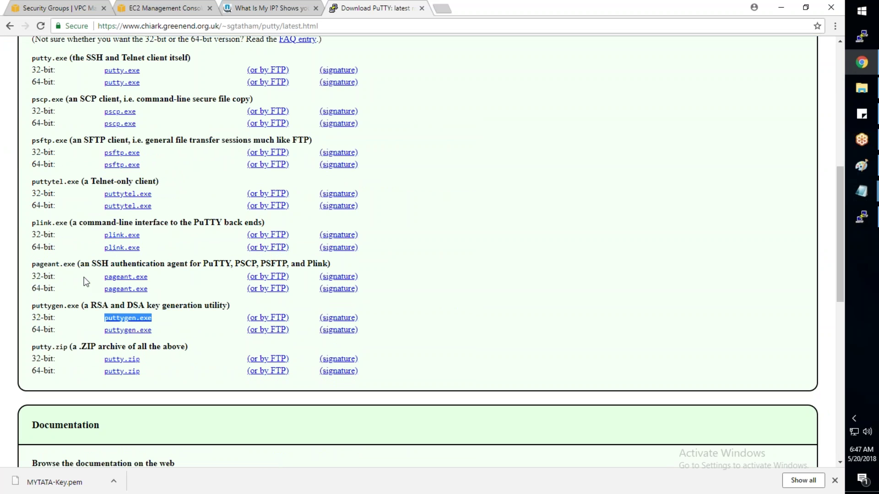
Step: Download the 64-bit puttygen.exe and show it in its folder
click(134, 330)
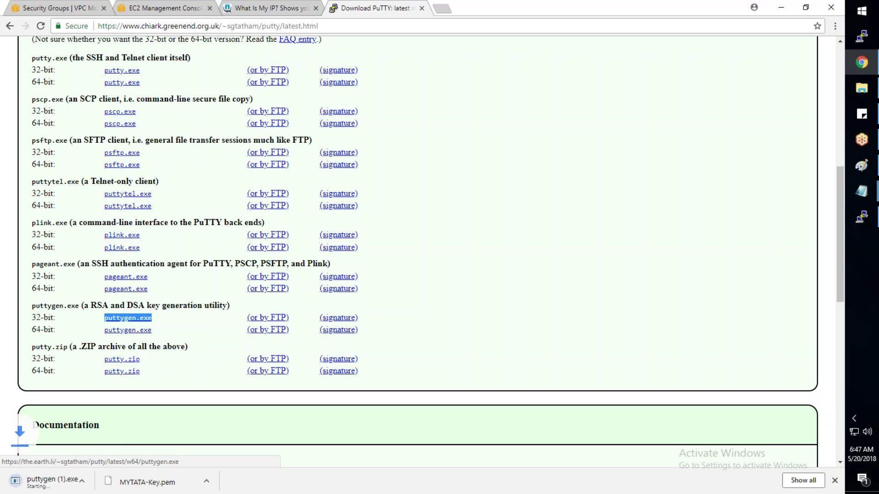
click(114, 481)
click(141, 446)
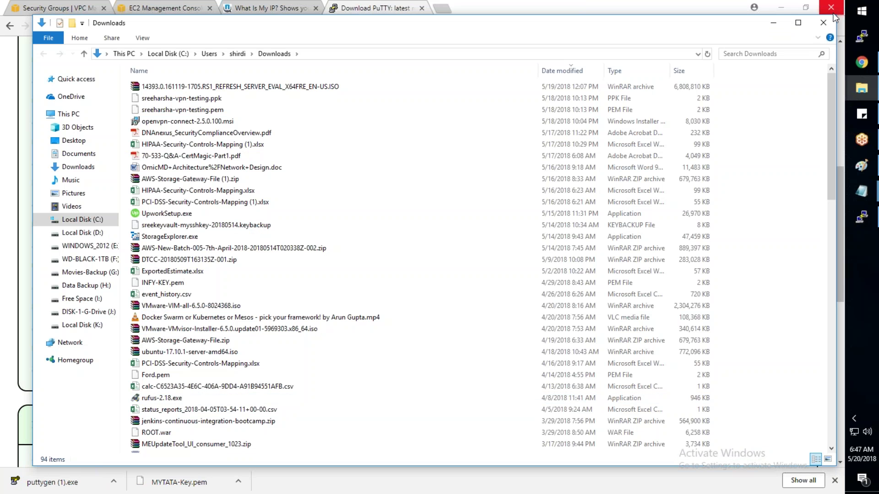
Step: Close Downloads and launch puttygen (1).exe from the Desktop\AWS-Keys folder
click(823, 22)
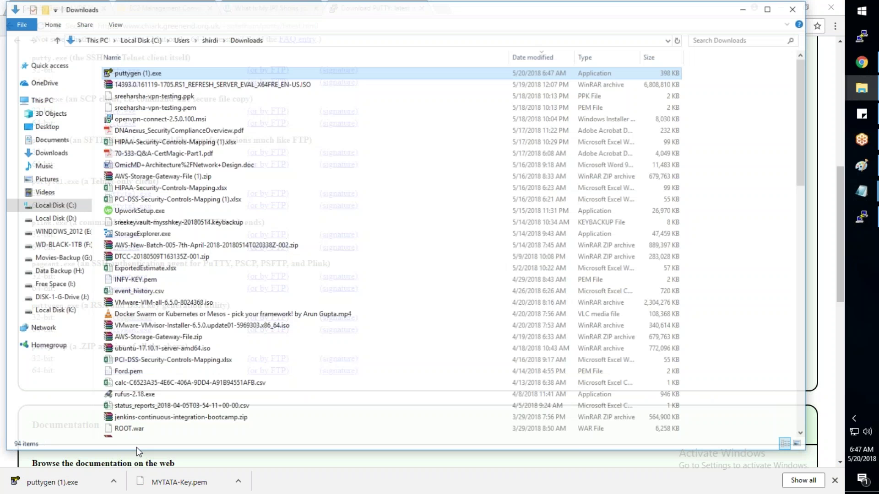
click(44, 130)
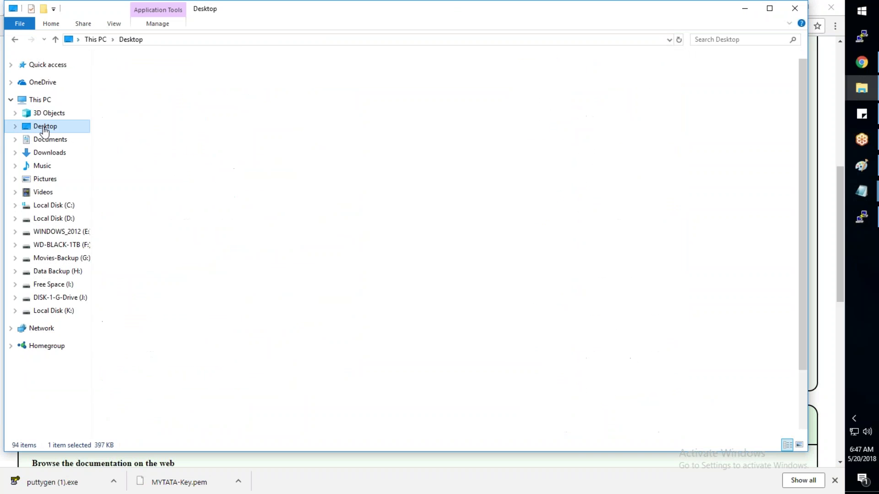
double_click(183, 85)
click(201, 320)
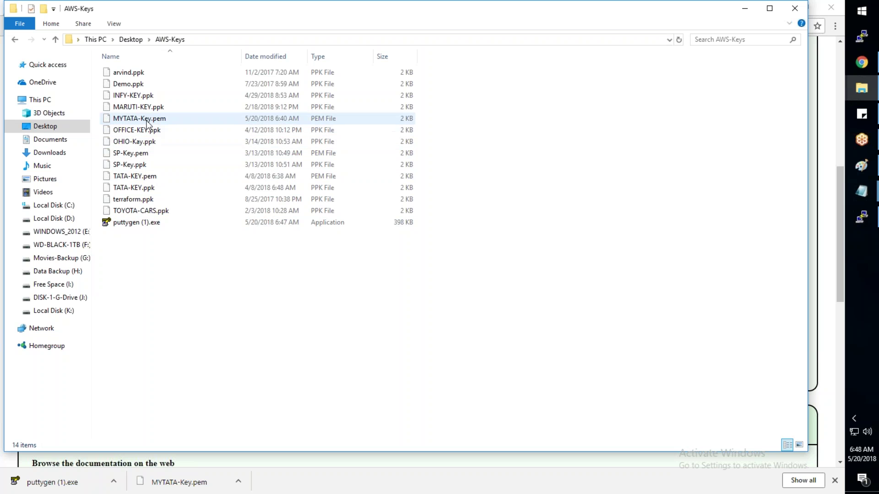
double_click(147, 224)
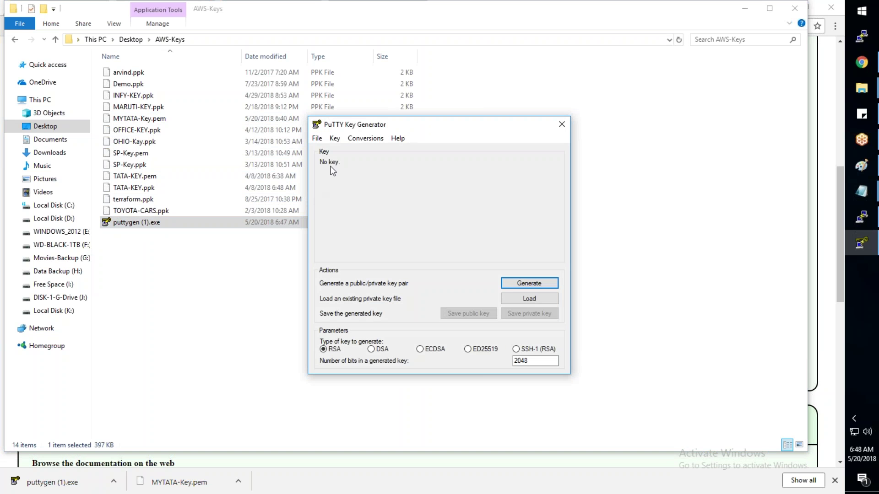
Step: Import the existing MYTATA-Key.pem OpenSSH private key into PuTTYgen
click(366, 139)
click(375, 151)
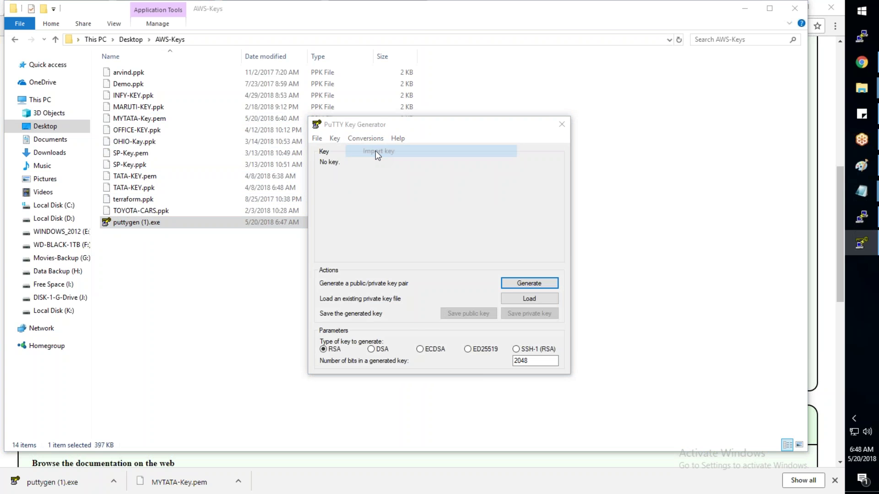
click(456, 266)
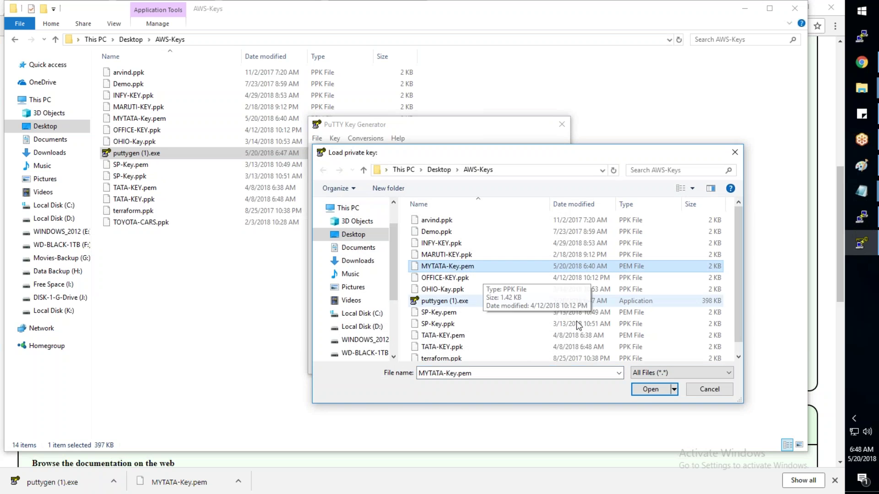
click(650, 394)
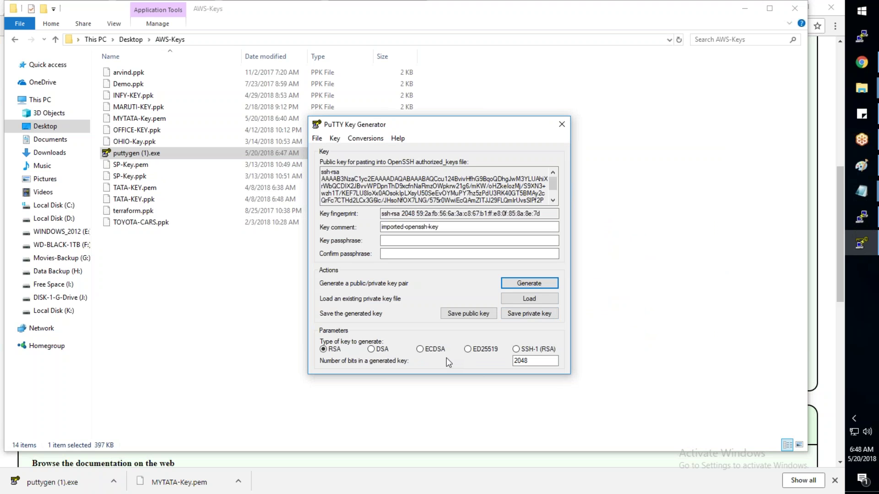
Step: Protect the imported key with a passphrase, entered and confirmed
click(392, 241)
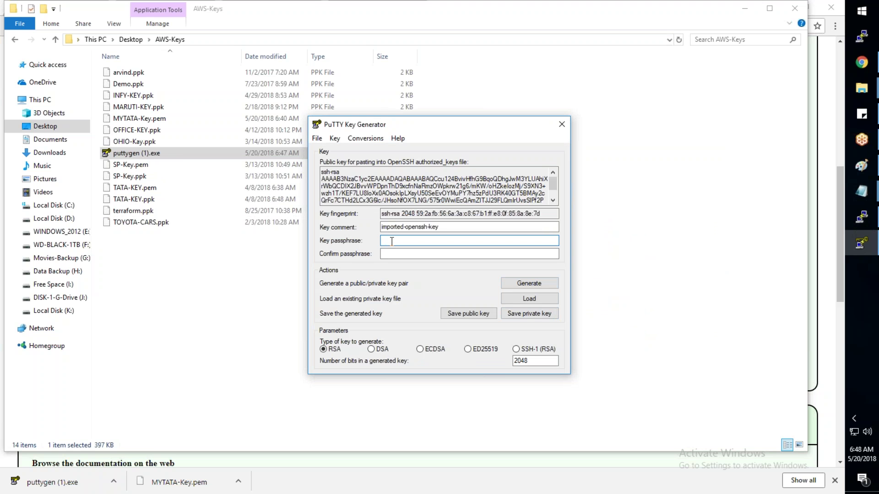
text(123456789)
key(Tab)
text(123456789)
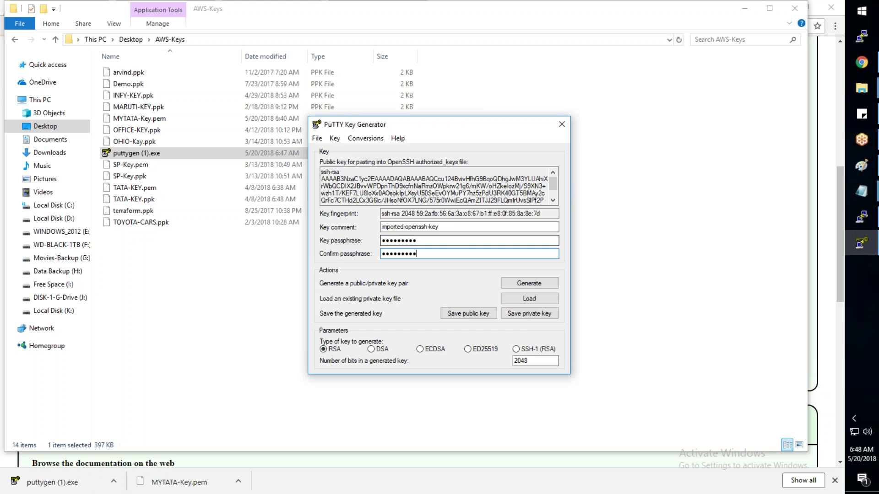
Step: Save the private key as MYTATA-Key.ppk in AWS-Keys and close PuTTYgen
click(520, 315)
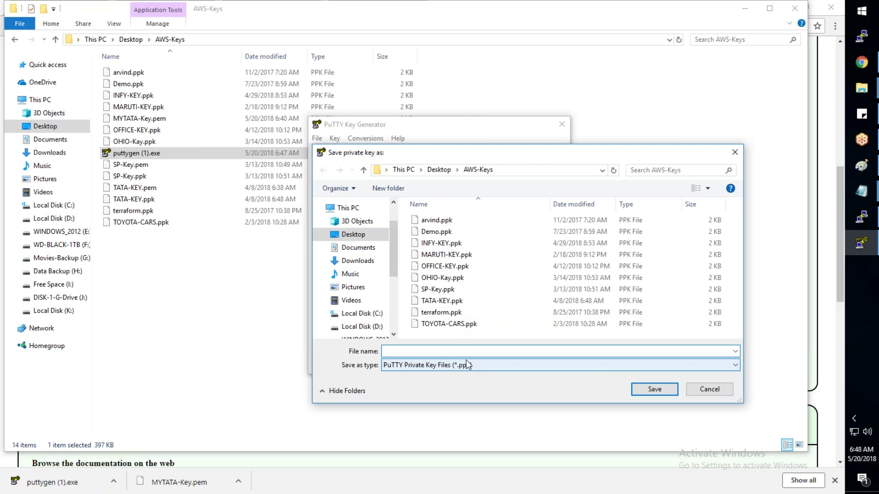
click(467, 365)
click(433, 379)
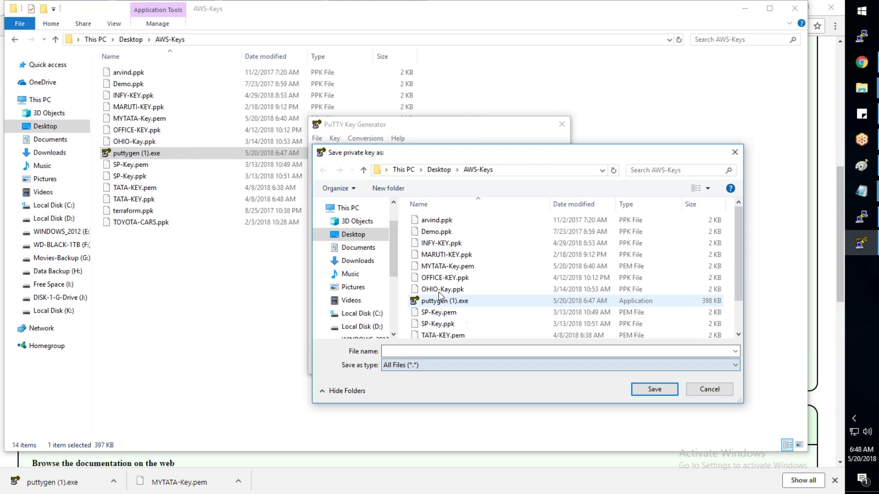
click(448, 266)
click(490, 352)
key(End)
key(BackSpace)
key(BackSpace)
text(pk)
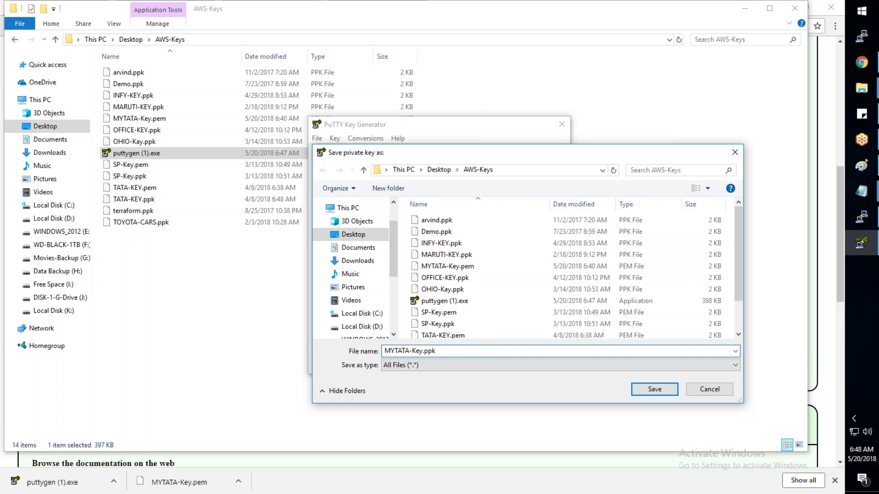
click(668, 390)
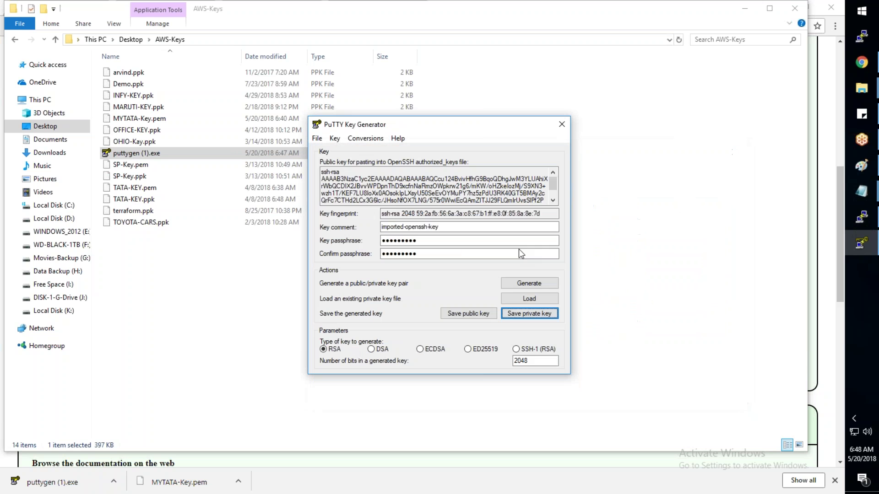
click(557, 128)
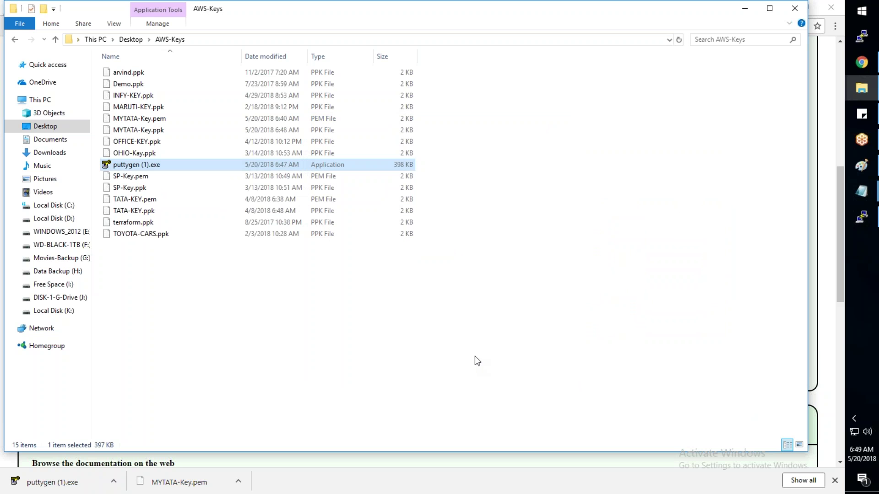
Step: Compare MYTATA-Key.pem and the new MYTATA-Key.ppk in the AWS-Keys folder
click(140, 122)
click(145, 132)
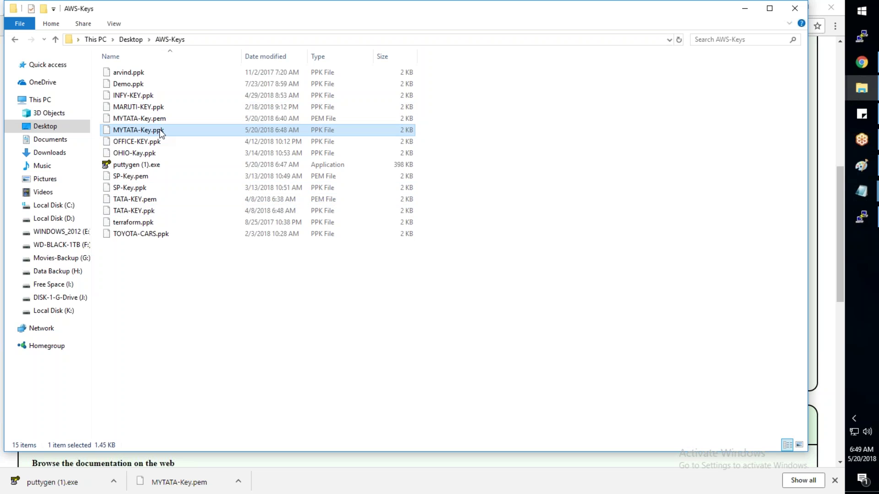
click(174, 120)
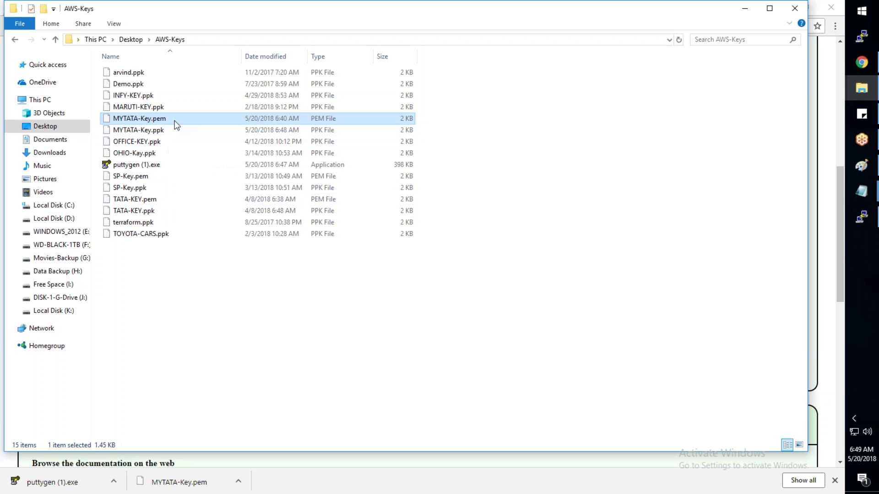
click(173, 125)
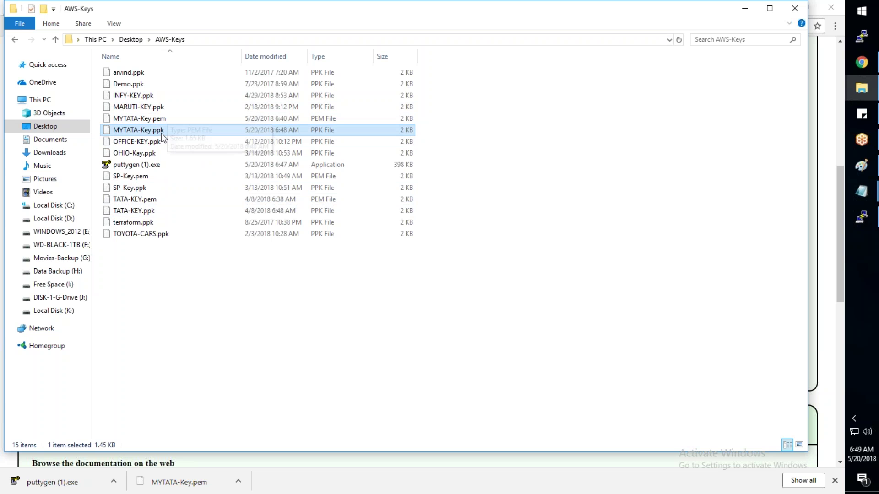
Step: Launch PuTTY and load the saved ec2-user@ session
click(861, 40)
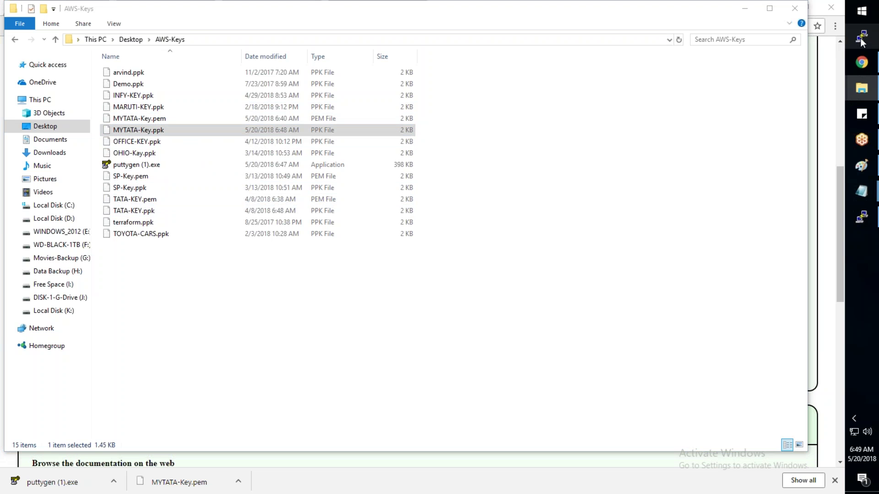
key(Tab)
key(Tab)
key(Tab)
key(Tab)
key(End)
key(Return)
Step: Return to Chrome's Security Groups page for TATA_Allow_All_SG
mouse_move(861, 62)
click(808, 77)
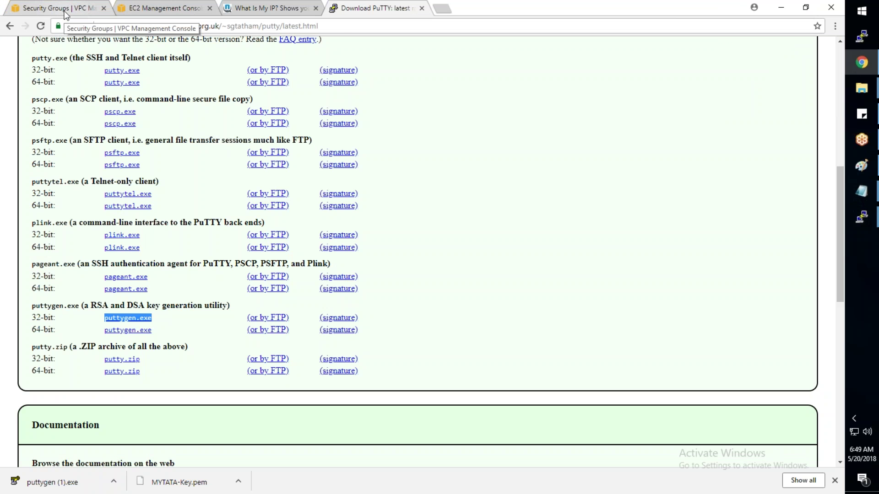
click(67, 9)
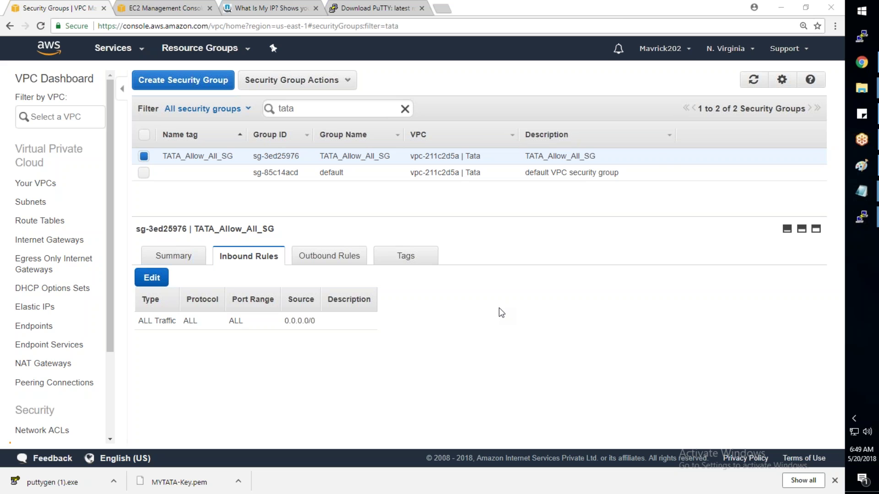
Step: Open Command Prompt and confirm the ssh command is available
key(super+r)
text(cmd)
key(Return)
text(ssh)
key(Return)
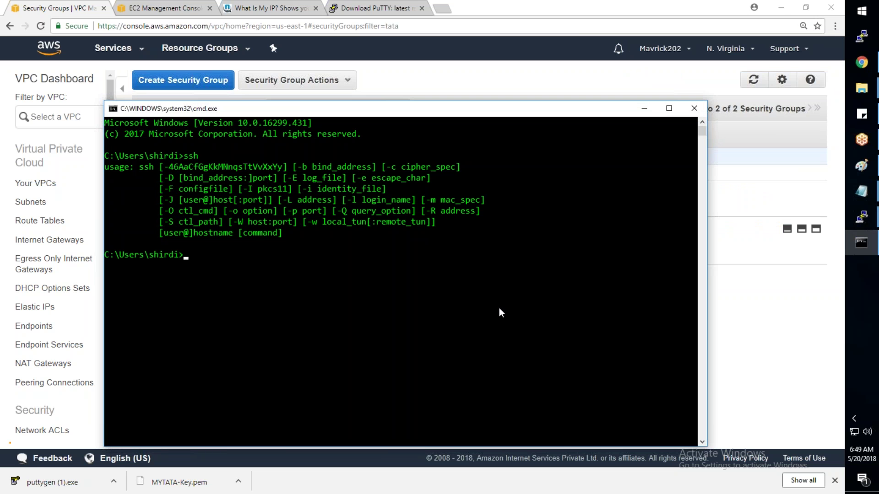
Step: Change into the Desktop\AWS-Keys folder
text(cd d)
key(Tab)
text(\a)
key(Tab)
key(Tab)
key(Return)
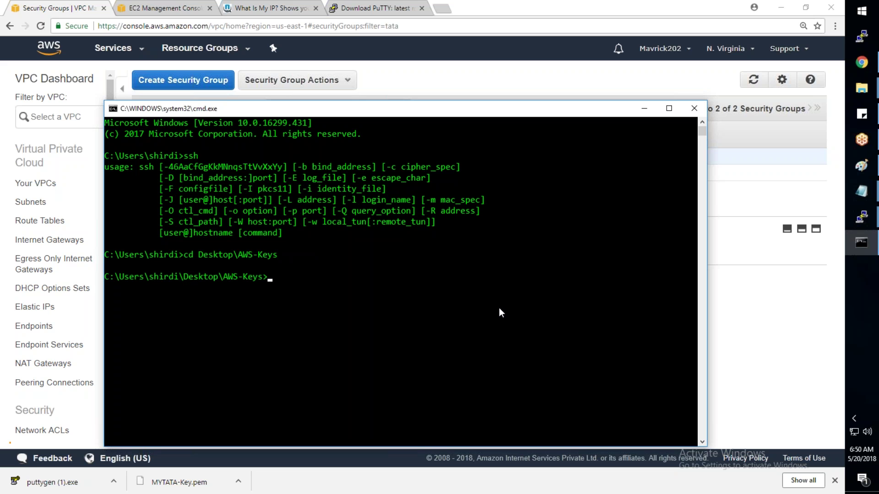
Step: SSH into TestServer as ec2-user with MYTATA-Key.pem and its copied public DNS, accepting the host key
text(ssh -i MY)
key(Tab)
text(ec2-user@)
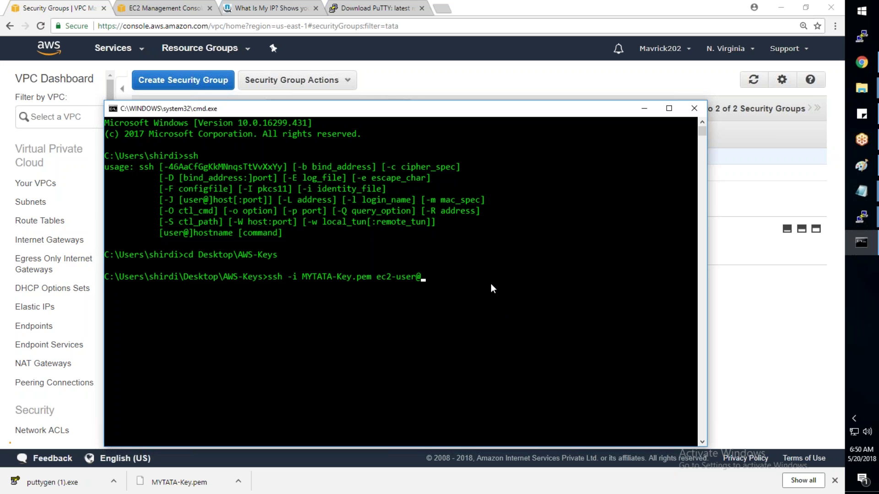
click(169, 7)
click(623, 282)
key(alt+Tab)
right_click(563, 288)
key(Return)
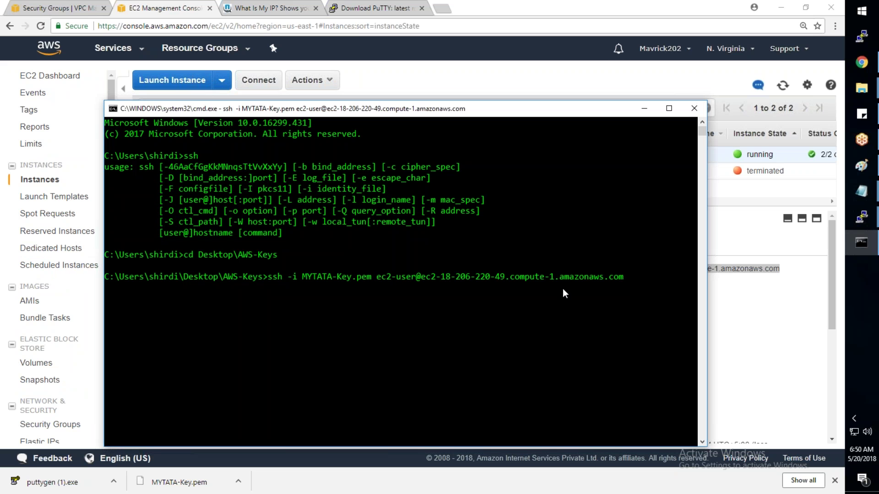
text(yes)
key(Return)
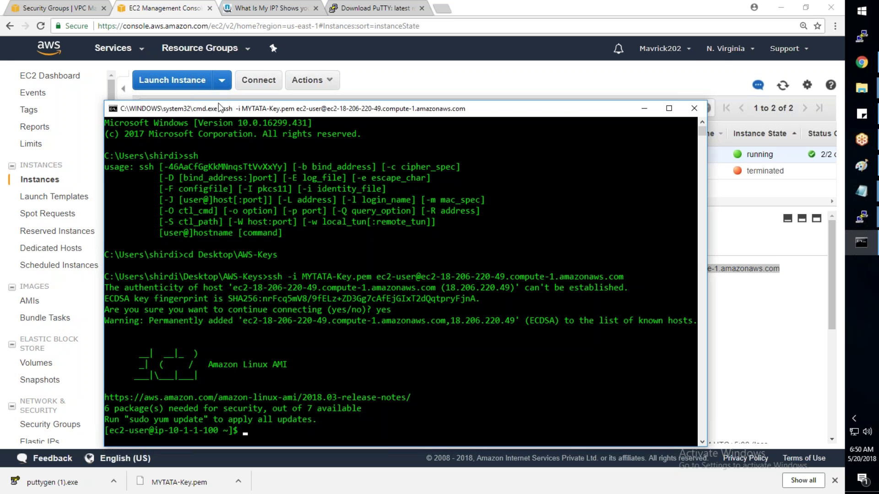
Step: Log out of TestServer with exit
drag(219, 108, 198, 40)
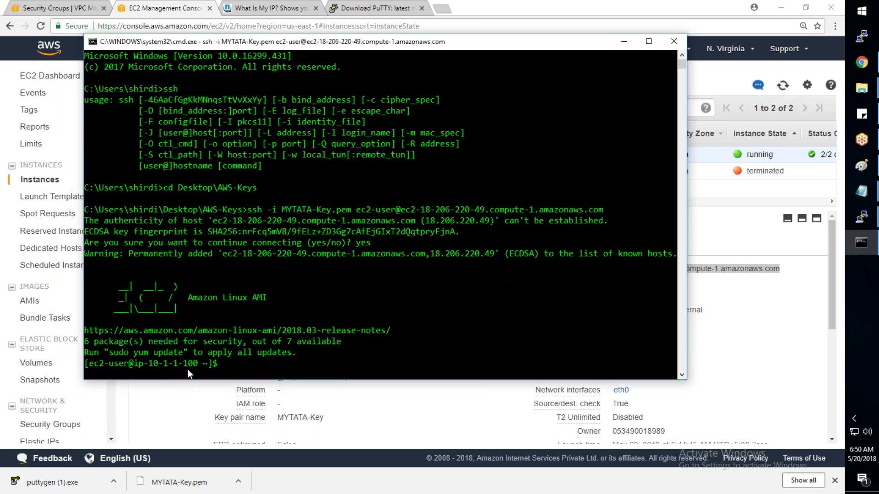
text(exit)
key(Return)
Step: Fill PuTTY's host name with ec2-user@ plus the pasted TestServer public DNS
click(862, 63)
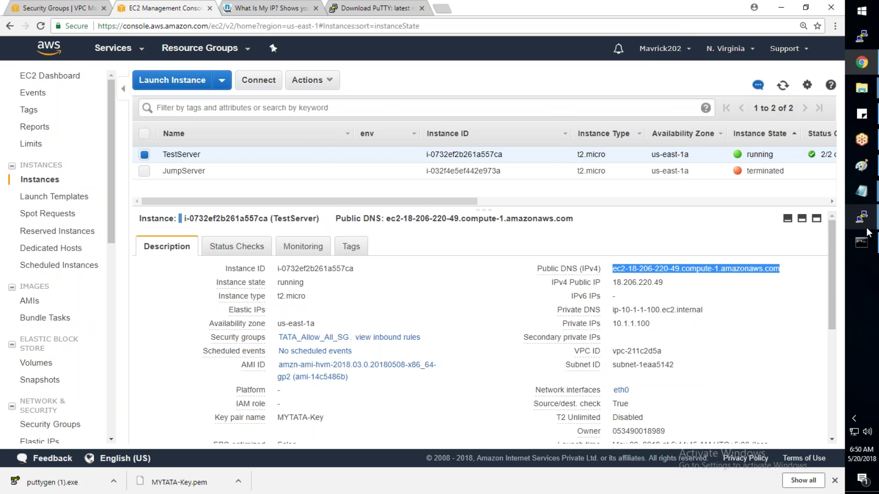
mouse_move(868, 233)
click(798, 251)
click(481, 189)
key(ctrl+v)
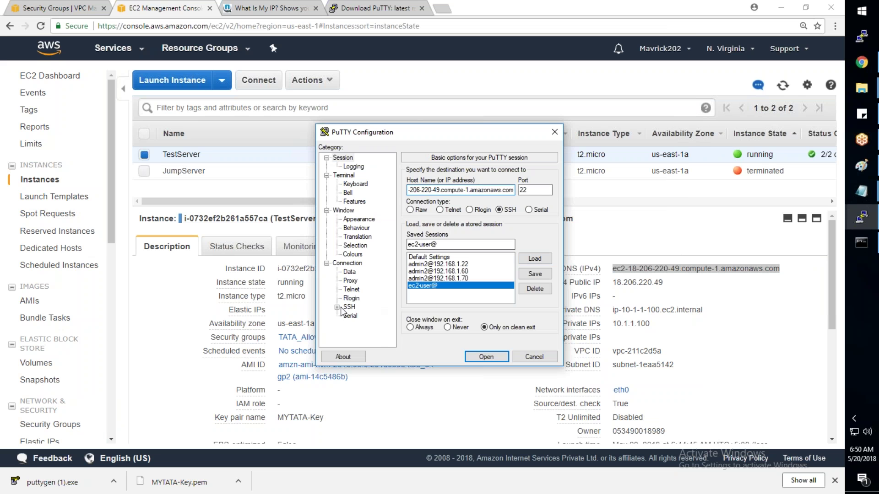
Step: Set MYTATA-Key.ppk as the SSH authentication private key
click(337, 308)
click(359, 298)
click(533, 283)
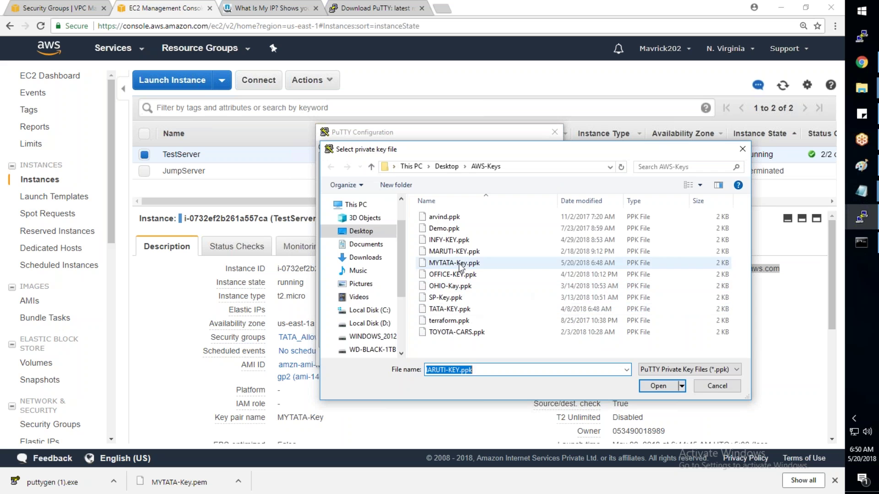
click(460, 265)
click(659, 386)
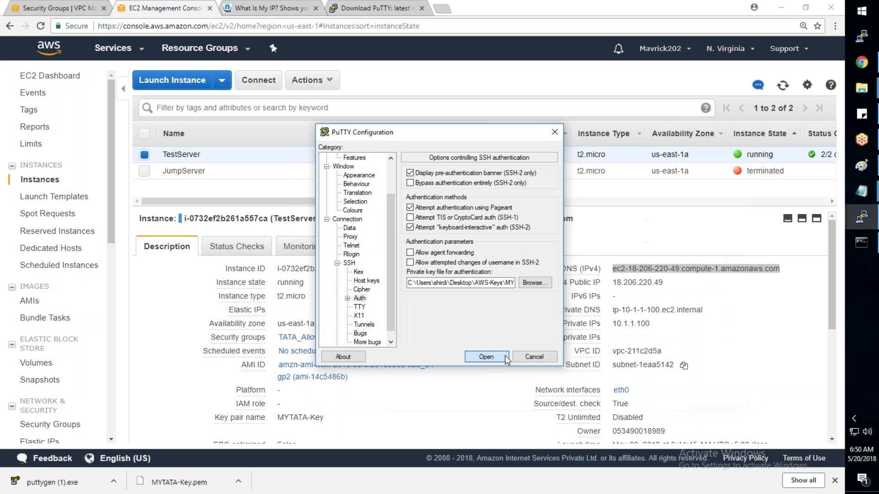
Step: Open the session, submit the key passphrase, and become root with sudo su -
click(486, 357)
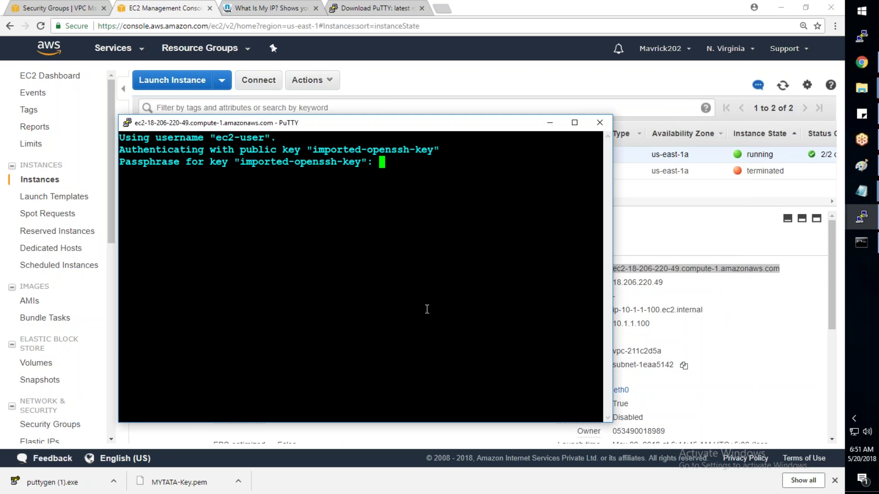
key(Return)
text(sudo su -)
key(Return)
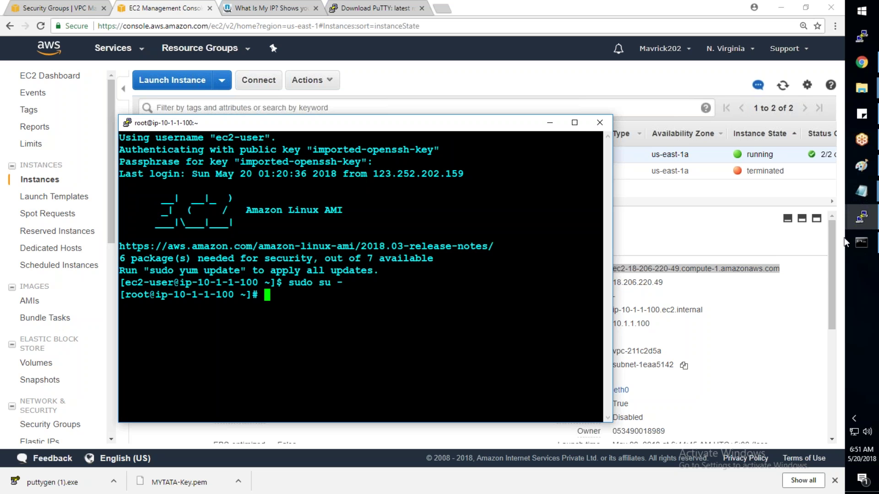
Step: Clear Command Prompt with cls, show the ssh usage text, then minimise the window
mouse_move(861, 245)
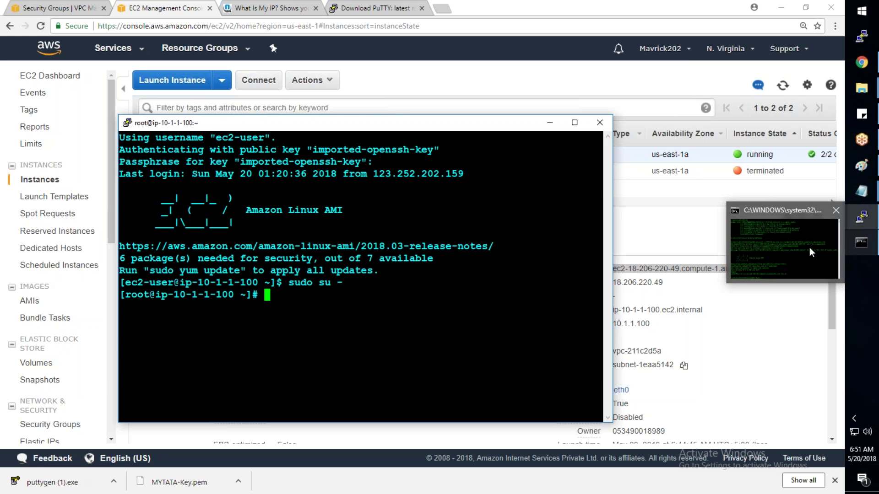
click(809, 247)
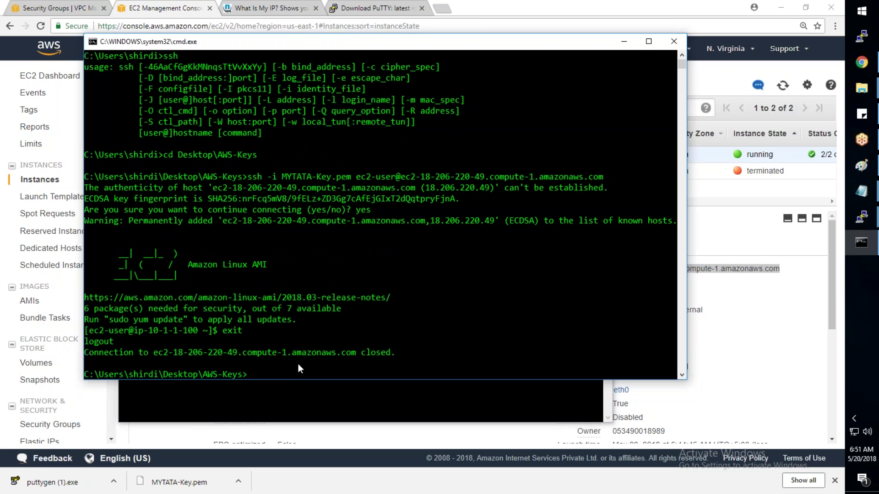
text(cls)
key(Return)
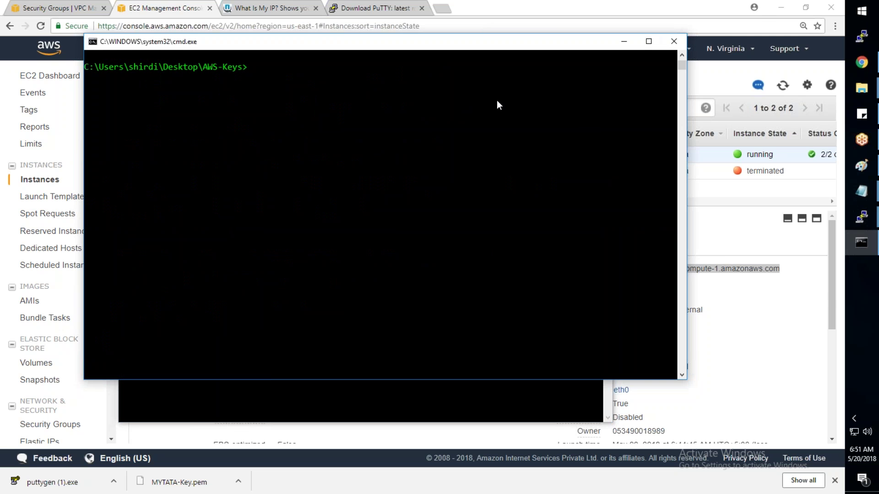
text(ssh)
key(Return)
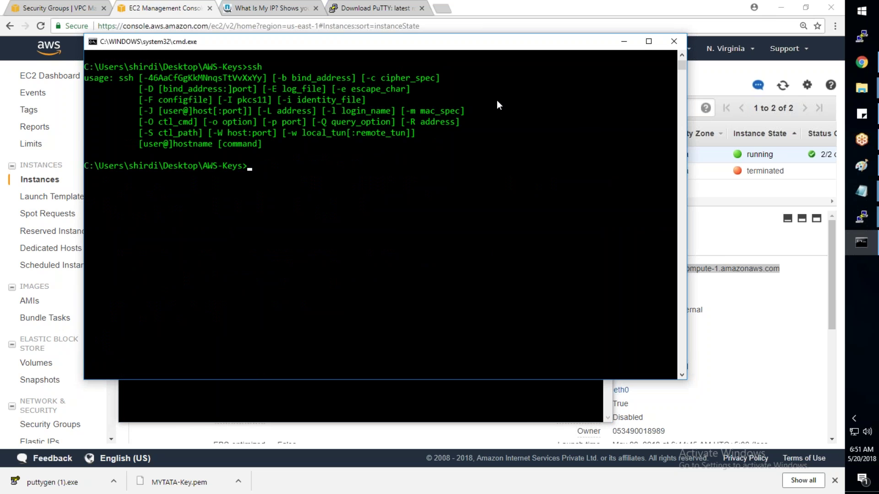
click(628, 49)
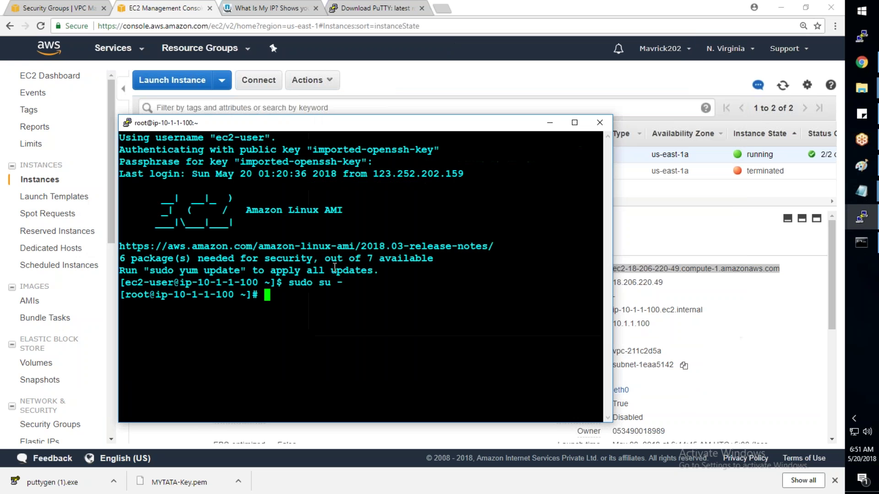
mouse_move(870, 197)
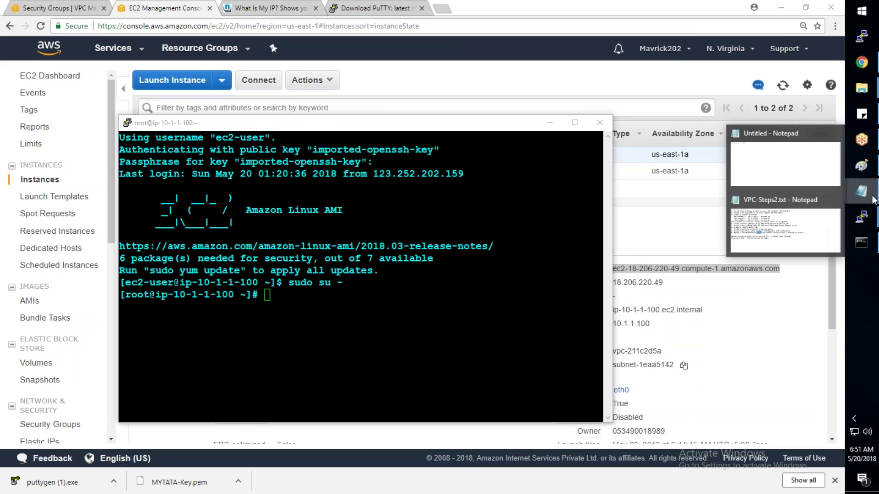
Step: Bring up the VPC-Steps2.txt notes, select step 8's text, then return to the EC2 console
click(791, 233)
drag(567, 222, 24, 64)
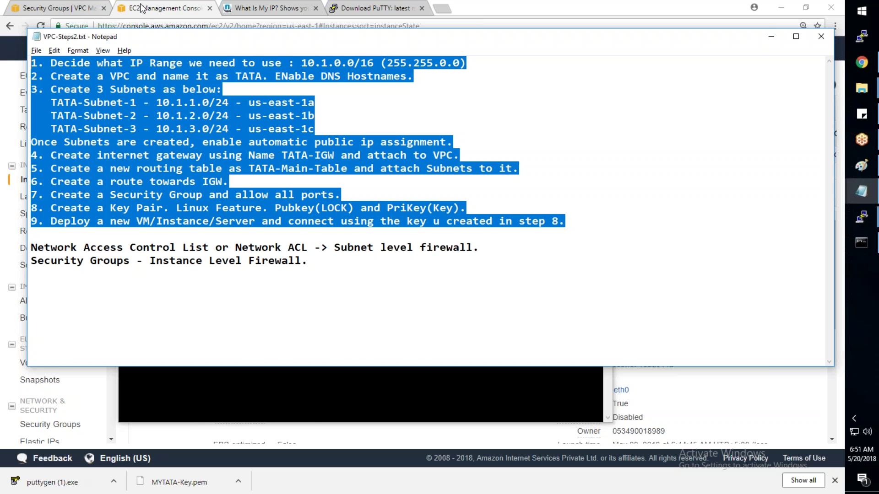
click(118, 13)
Step: Open Key Pairs and inspect the MARUTI-KEY key pair's details
scroll(46, 430, down, 1)
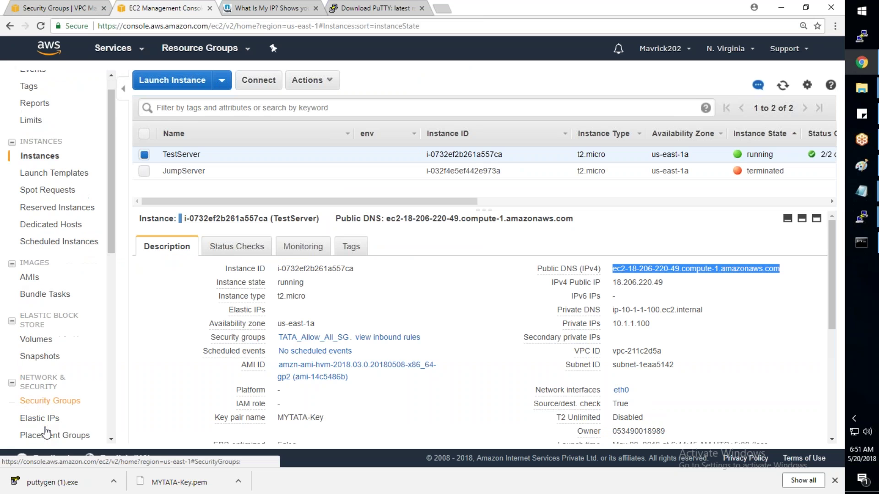
scroll(46, 430, down, 4)
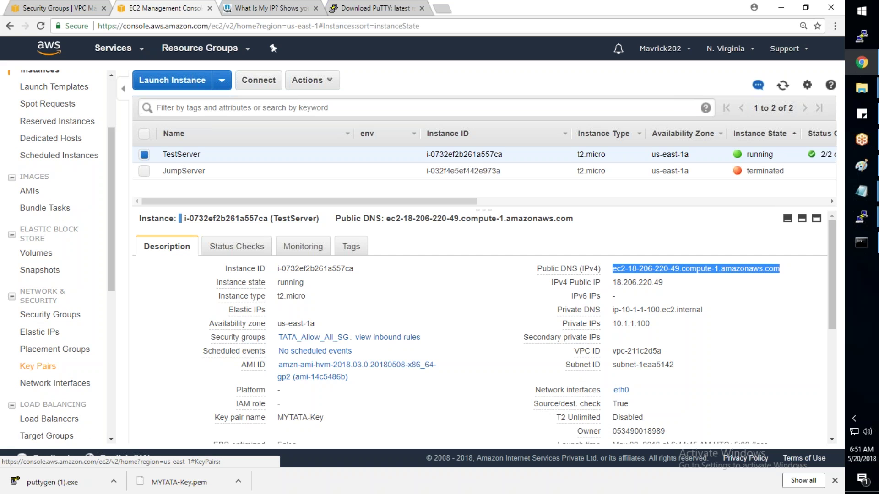
click(38, 366)
click(187, 270)
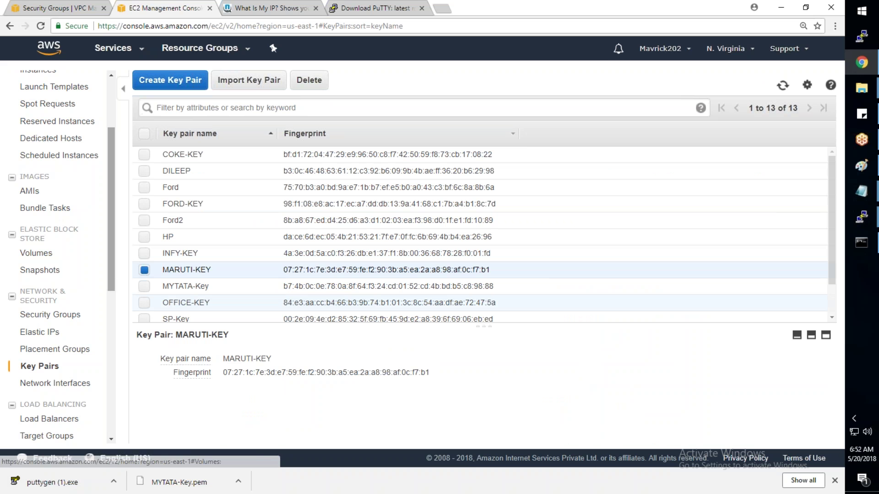
Step: View TestServer's details and actions menu in Instances, then go to EBS Volumes
scroll(111, 266, up, 3)
click(39, 179)
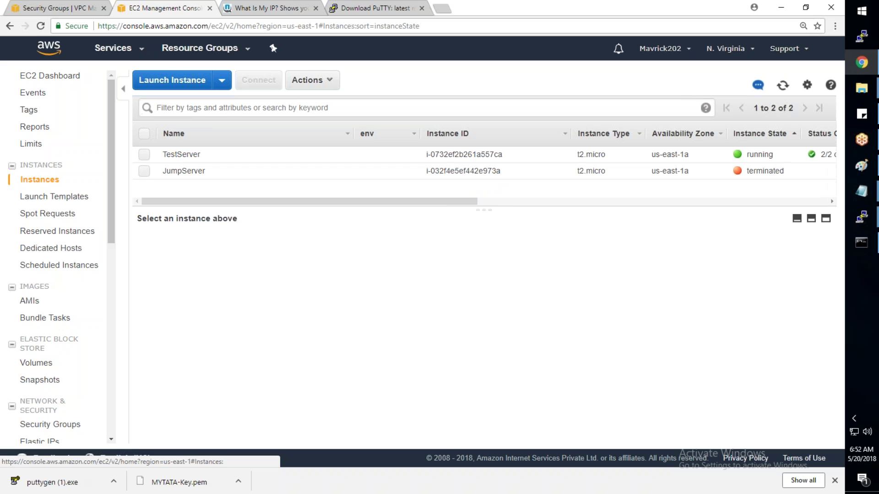
click(505, 160)
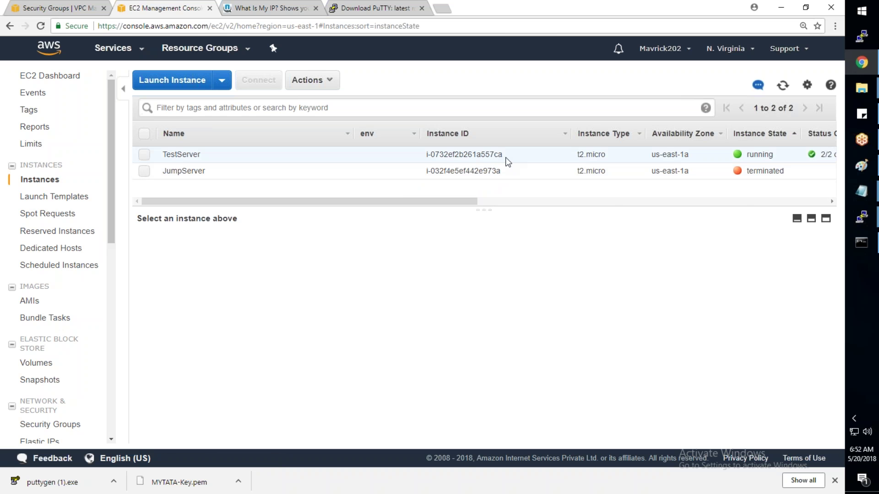
right_click(507, 160)
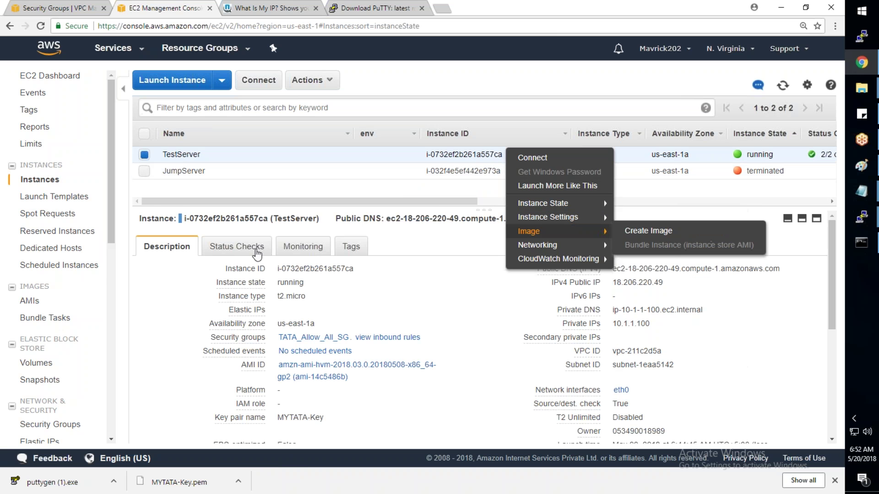
click(48, 366)
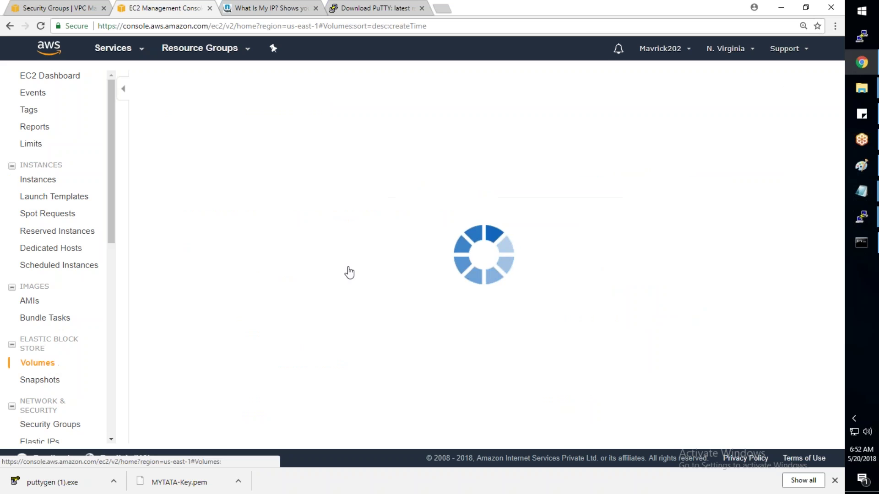
Step: Review the actions for TestServer's 8 GiB volume, then return to the Instances list
right_click(427, 159)
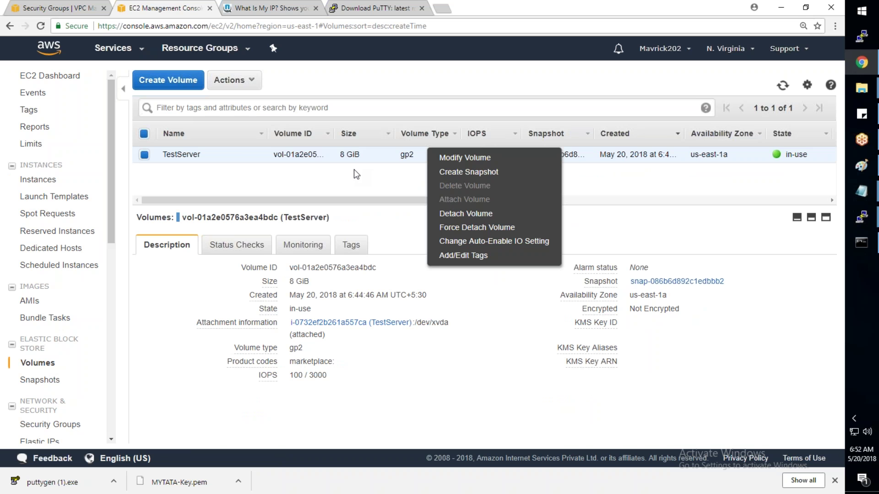
click(43, 181)
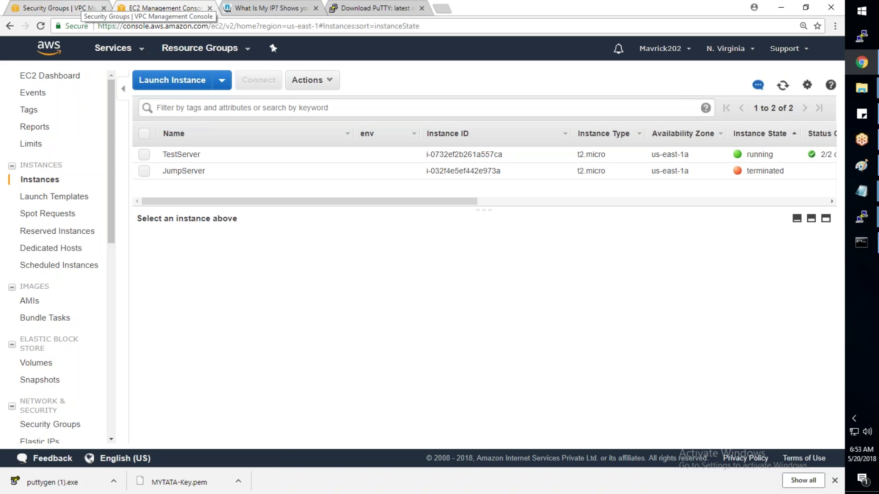
click(872, 201)
click(785, 224)
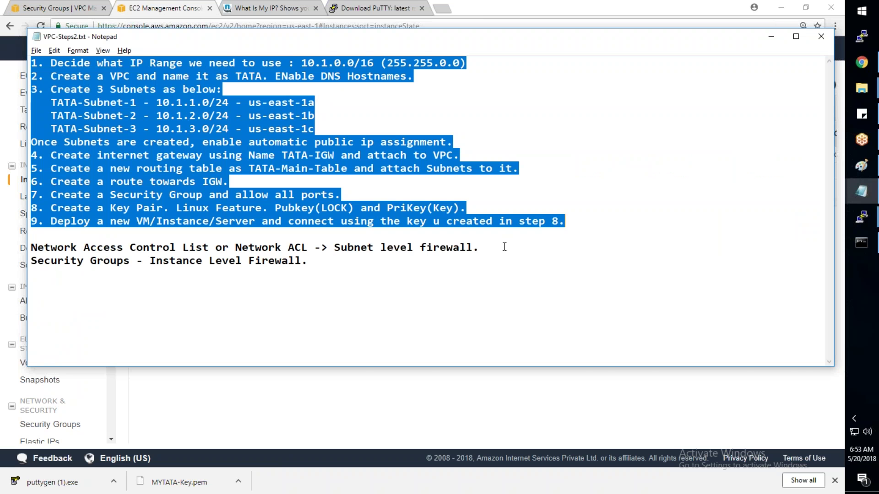
click(391, 420)
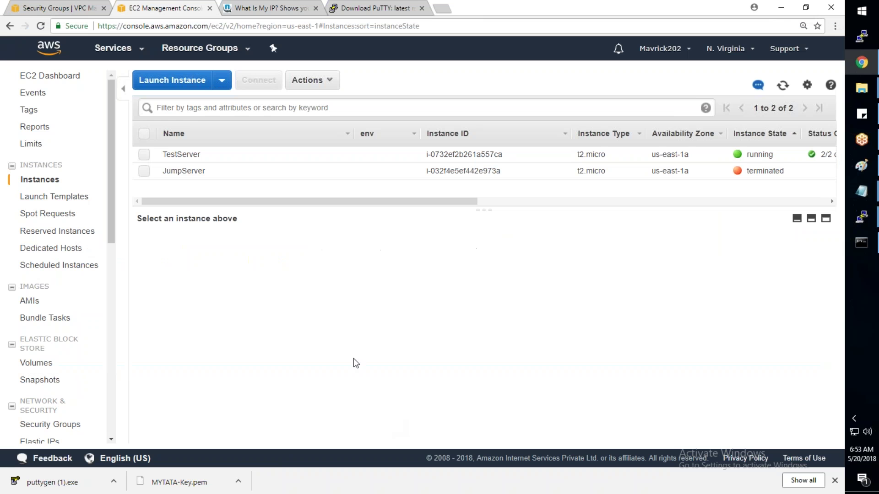
click(83, 3)
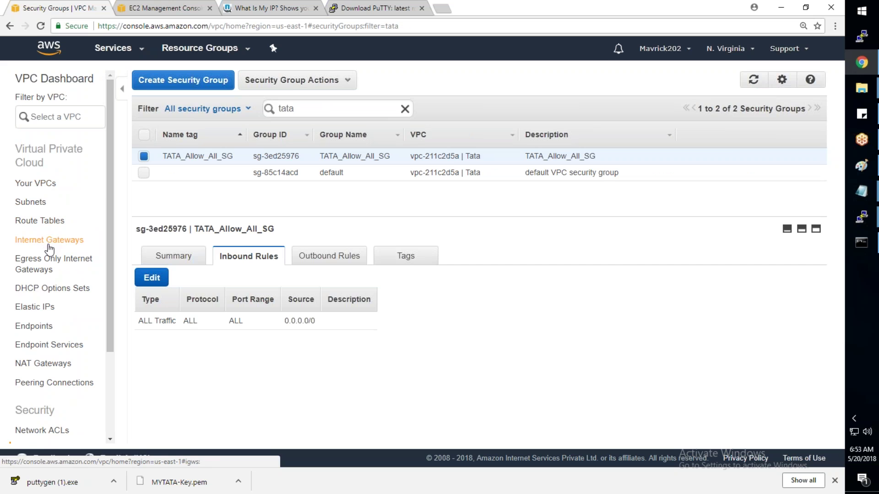
click(142, 9)
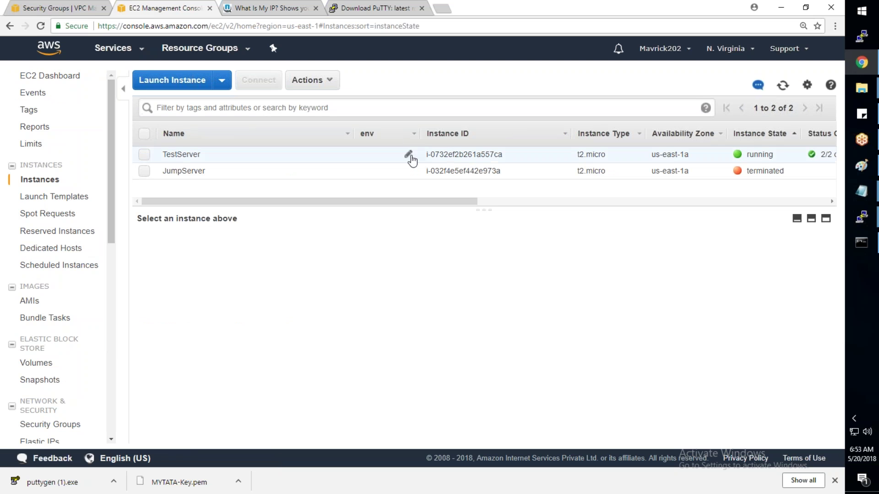
Step: Select TestServer to view its details (us-east-1a, 18.206.220.49), then open the region list
click(451, 156)
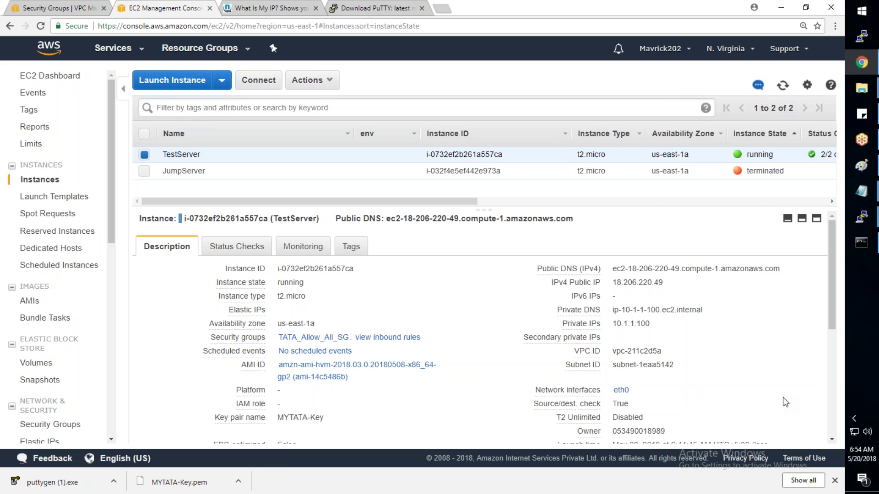
click(726, 51)
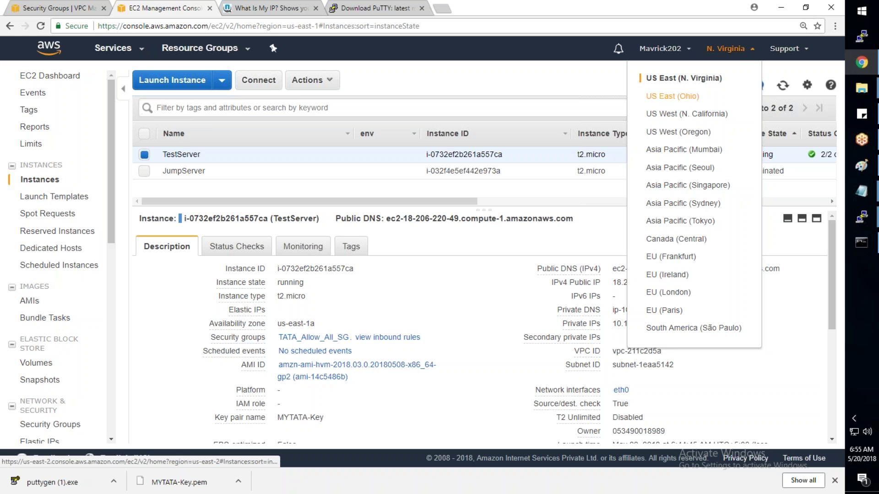
Step: Dismiss the region dropdown, staying in N. Virginia
click(457, 203)
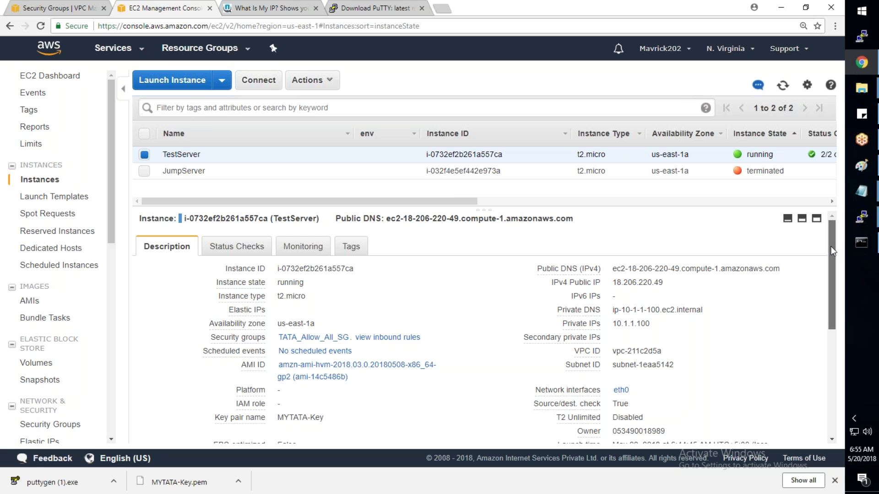
drag(831, 246, 452, 205)
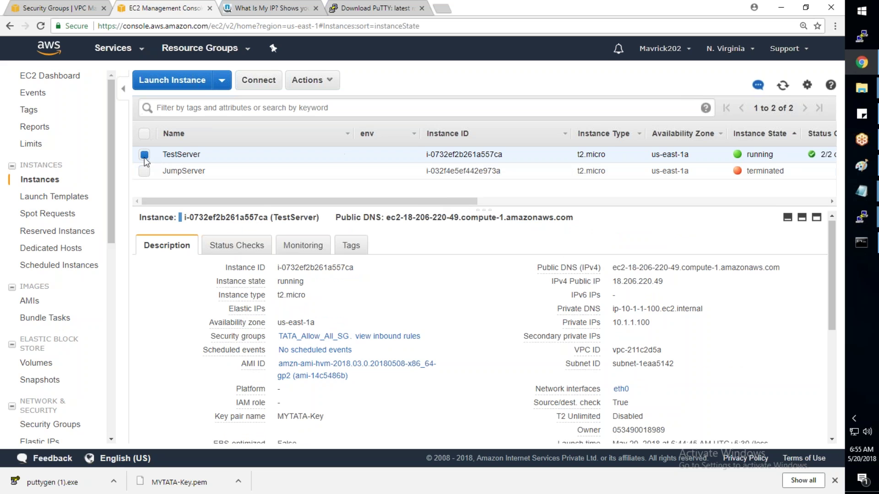
Step: Deselect the TestServer row so its instance details no longer show below the list
click(233, 155)
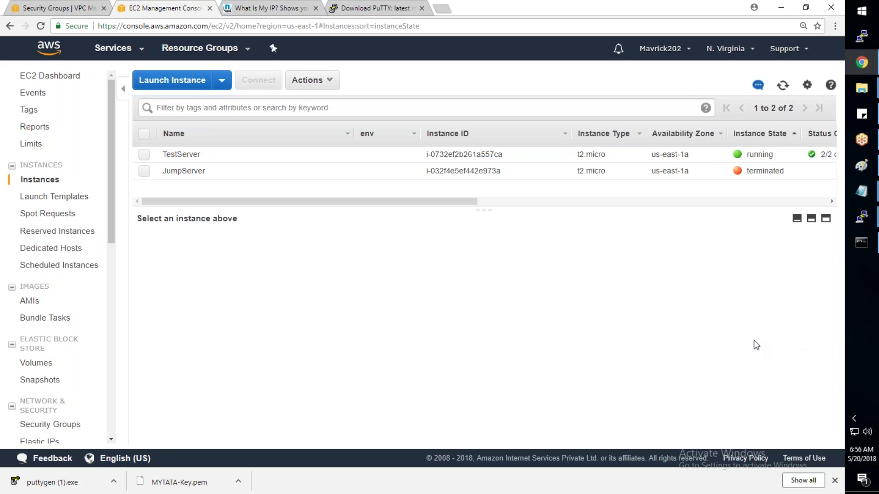
click(852, 295)
Step: Open a new Chrome incognito window and go to google.com
click(442, 8)
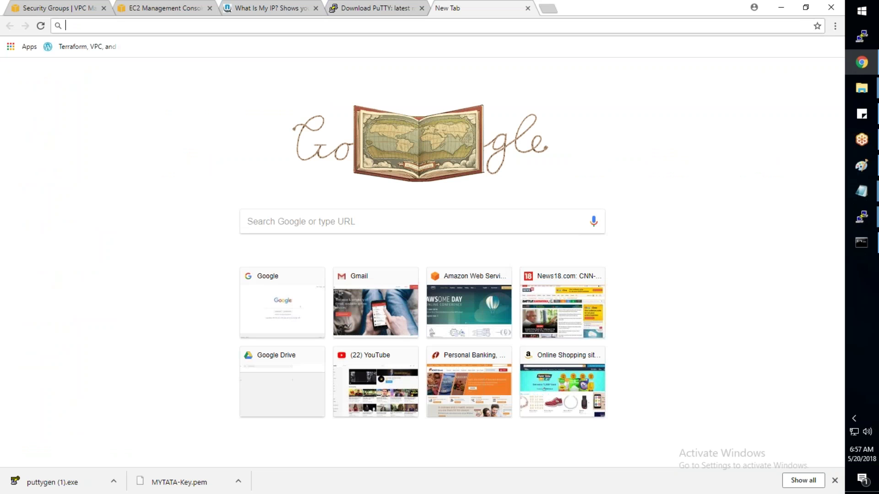
right_click(862, 62)
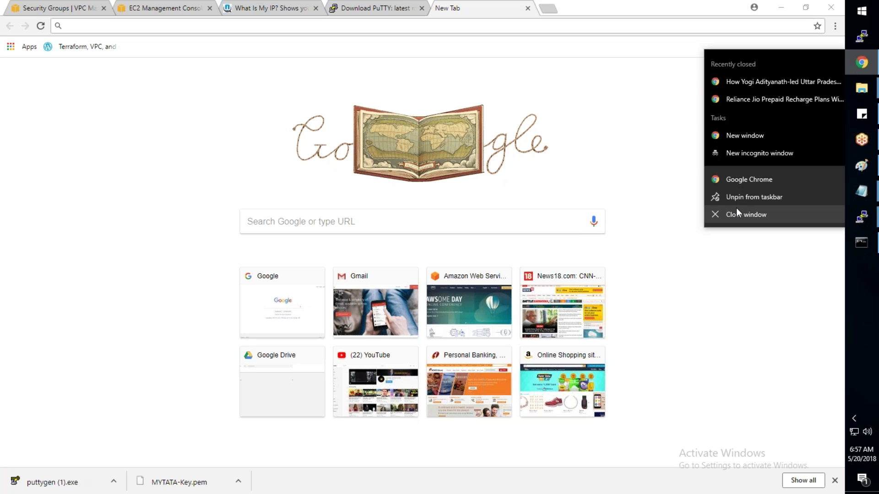
click(748, 154)
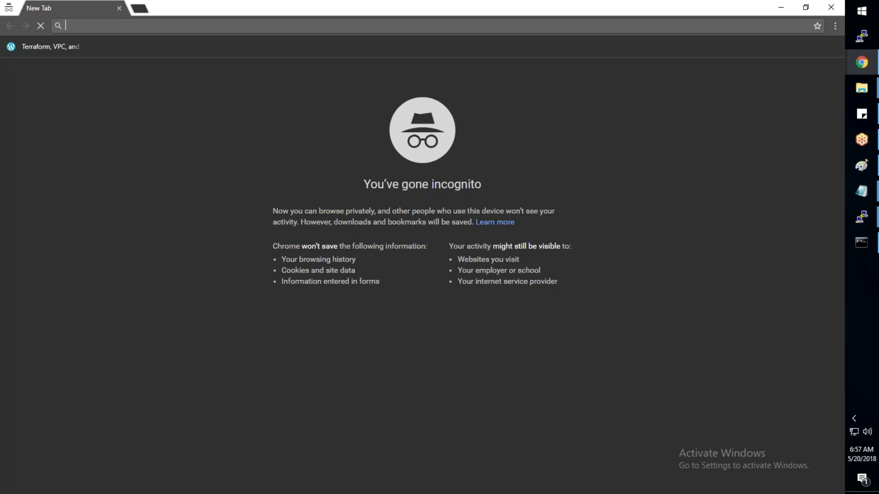
text(aww)
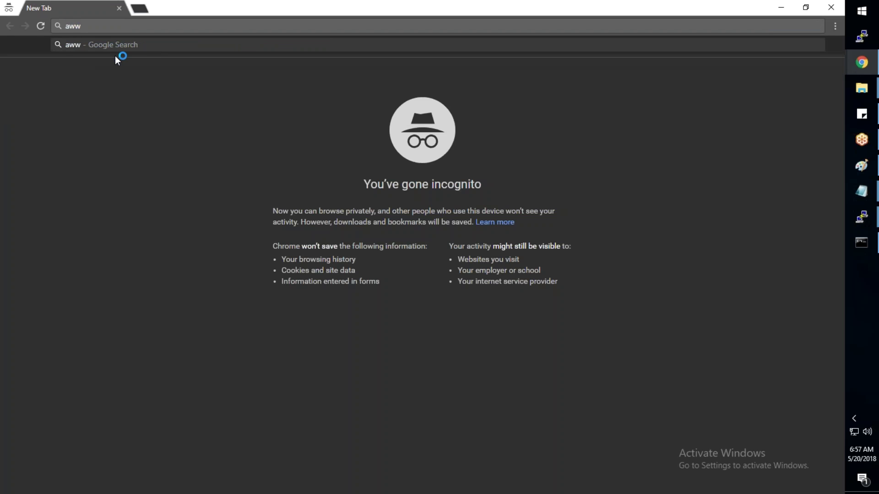
key(BackSpace)
text(s)
key(Escape)
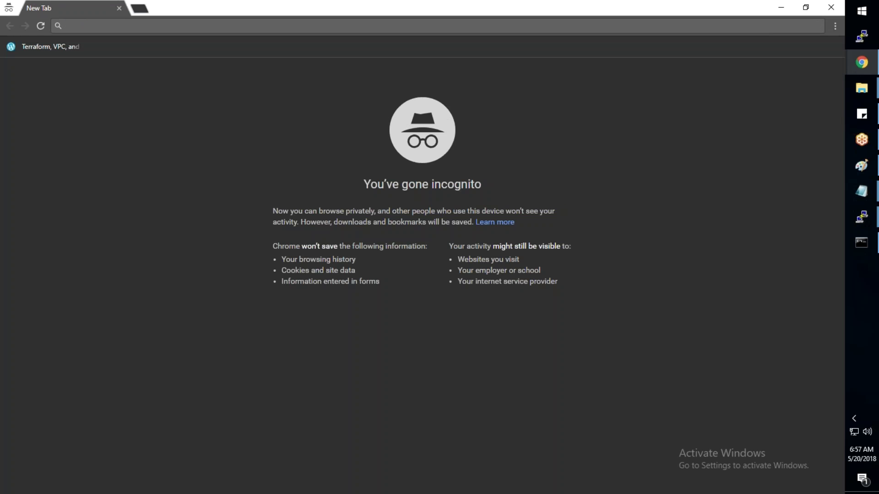
text(google.com)
key(Return)
Step: Search Google for 'aws free tier account' and open the AWS Free Tier page
text(aws free ti)
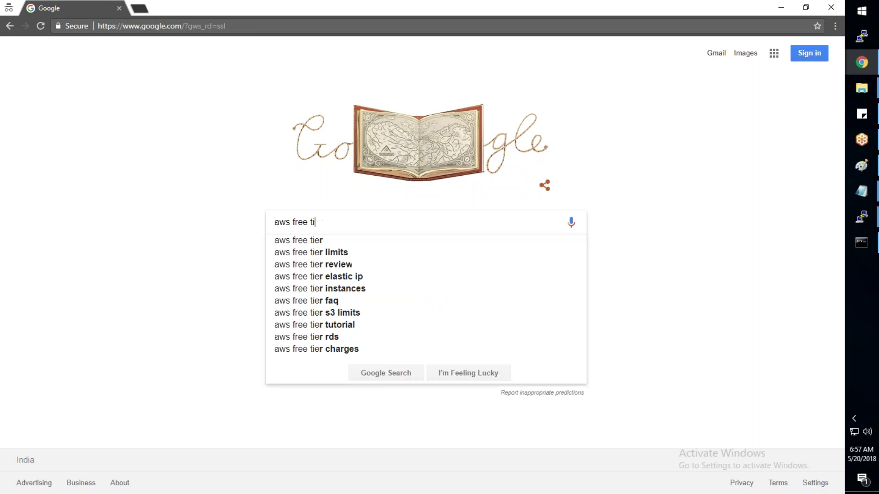
text(er account)
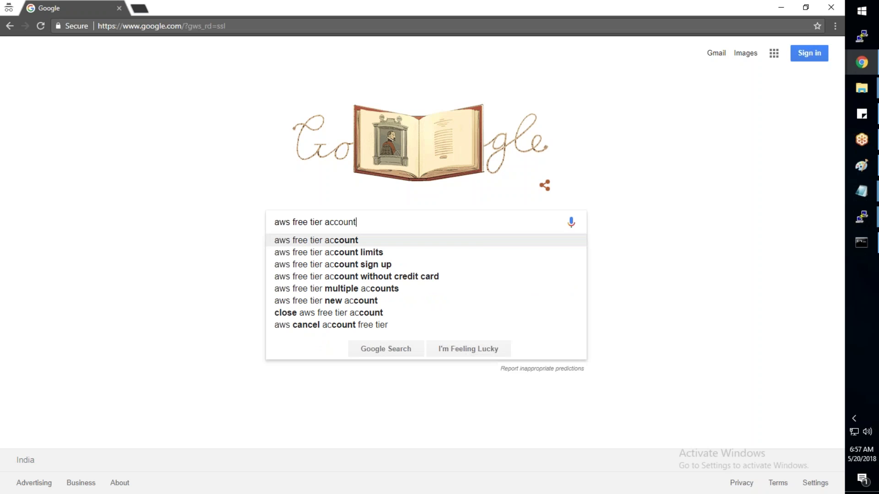
key(Return)
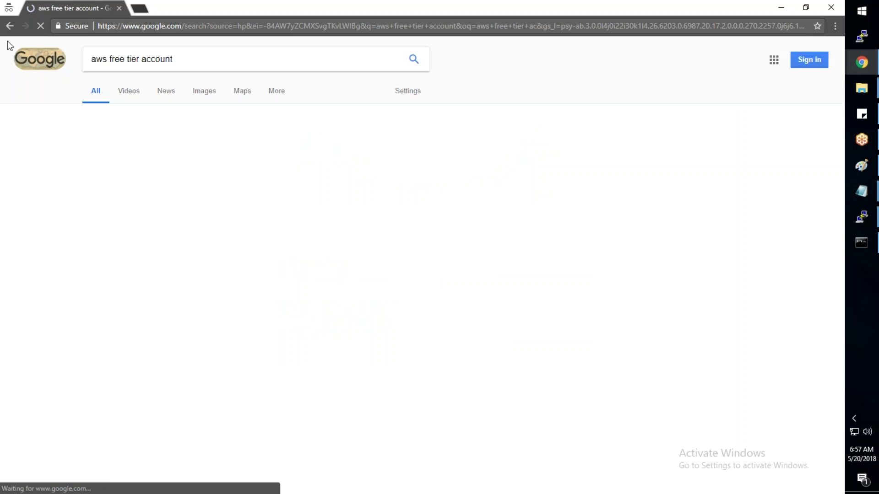
click(140, 272)
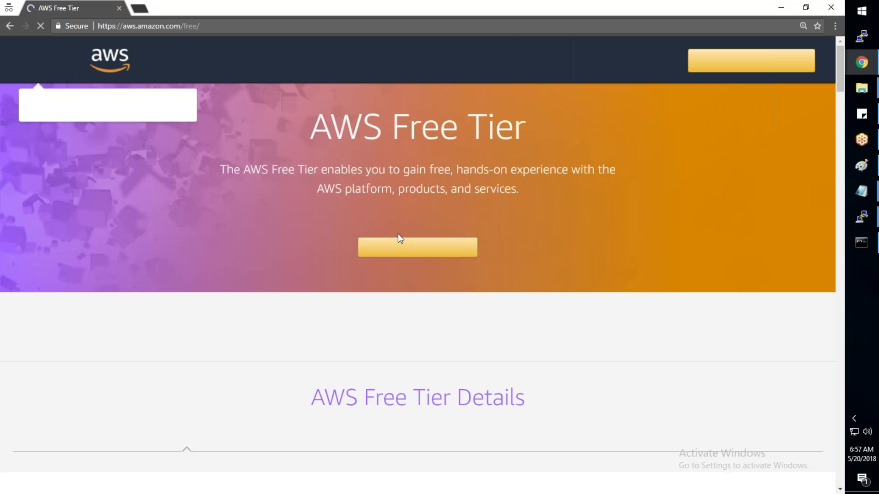
Step: Start creating a free AWS account, then switch back to the main Chrome window
click(406, 258)
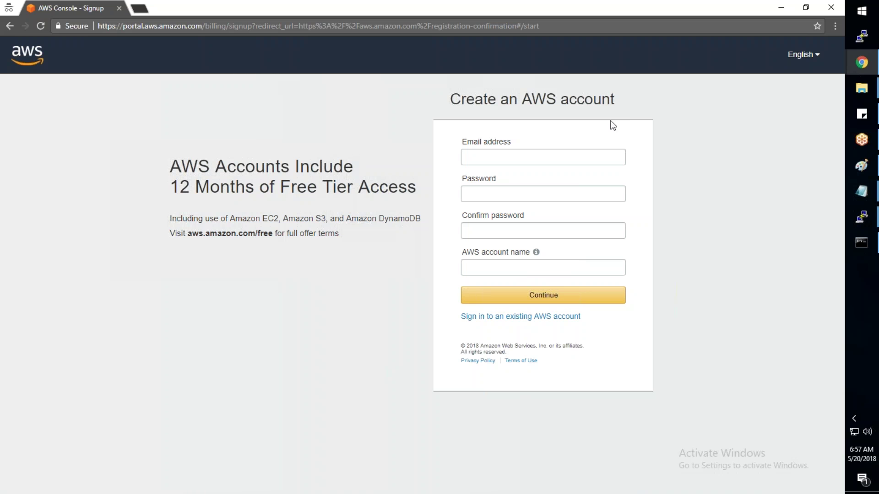
mouse_move(869, 75)
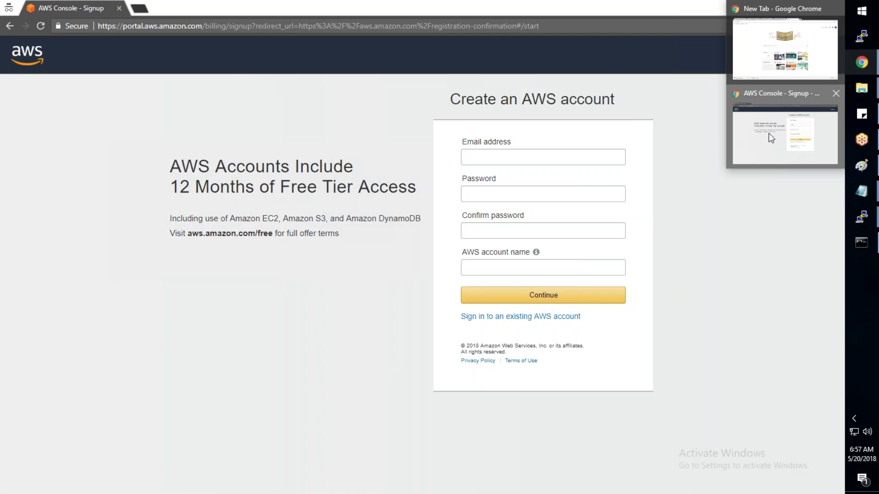
click(773, 48)
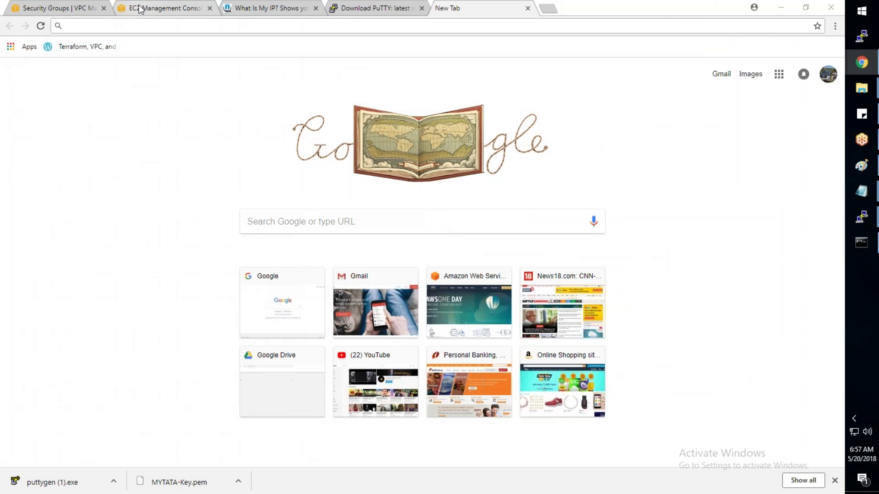
Step: Return to the AWS console tab and open the EC2 dashboard via Services
click(84, 9)
click(109, 51)
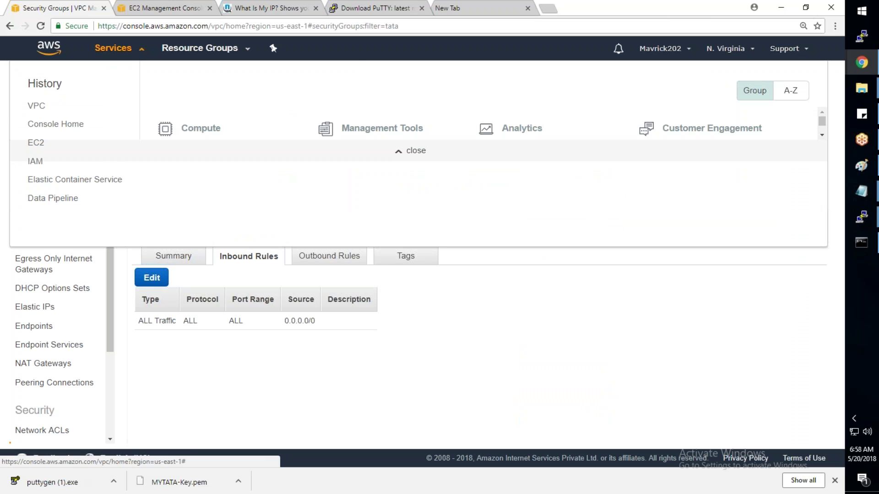
click(36, 143)
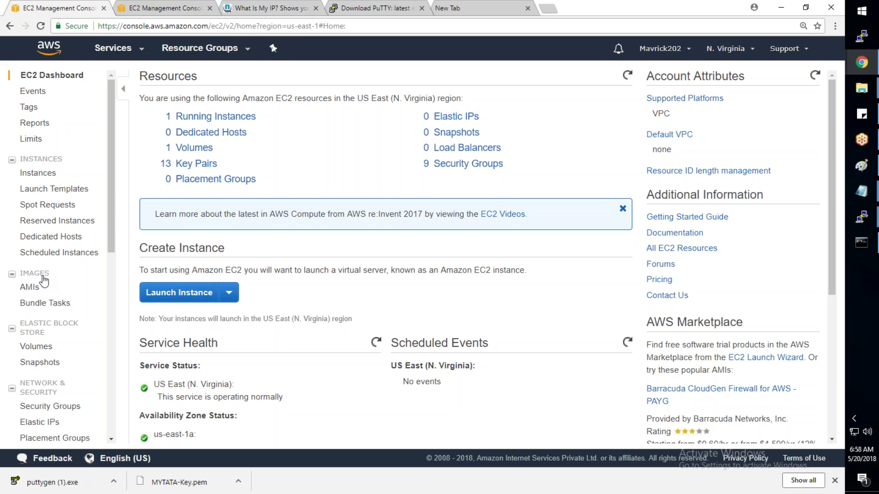
click(36, 286)
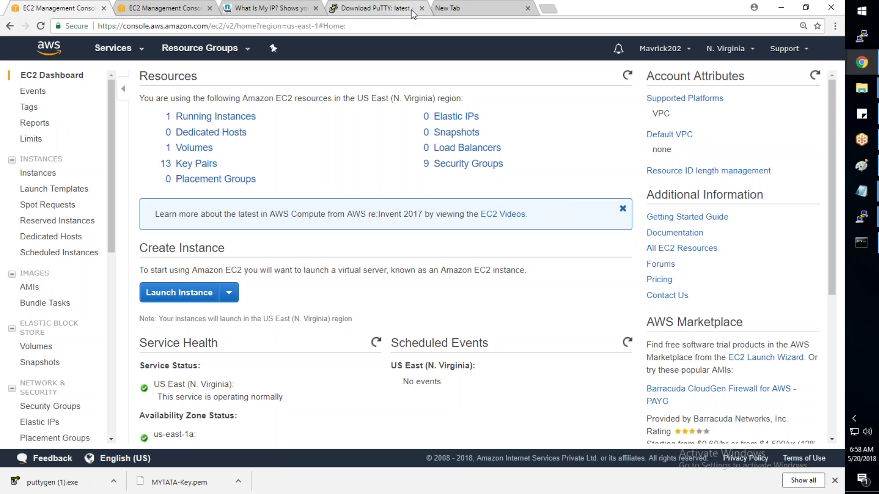
Step: Bring the incognito AWS Console - Signup window back to the front
mouse_move(874, 71)
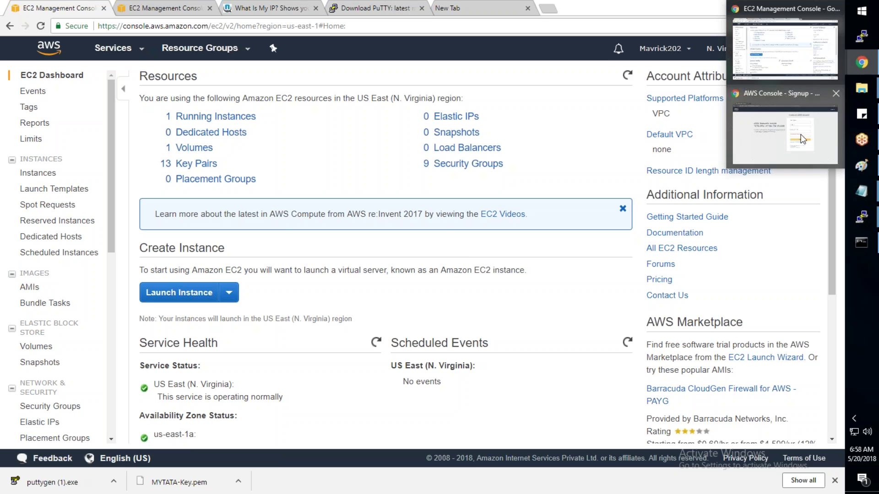
click(800, 134)
click(539, 158)
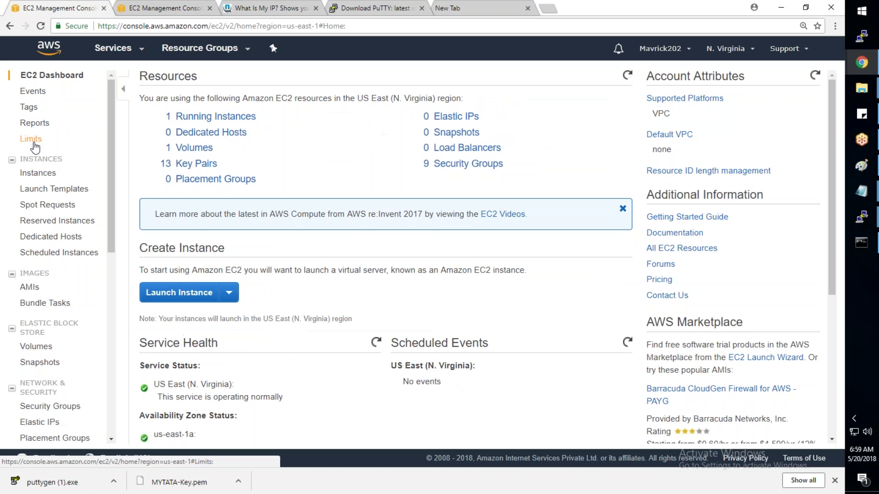
Step: Review the EC2 Limits page, highlighting the On-Demand instance limit of 20
click(32, 139)
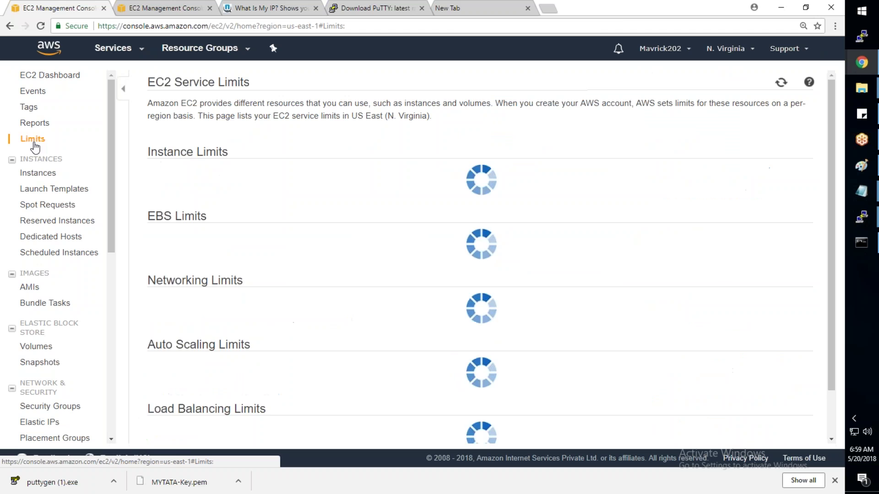
double_click(510, 203)
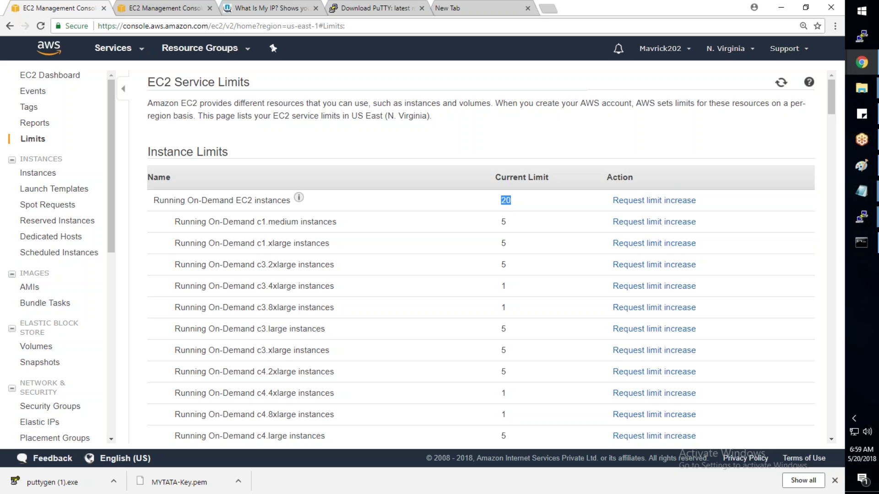
click(862, 36)
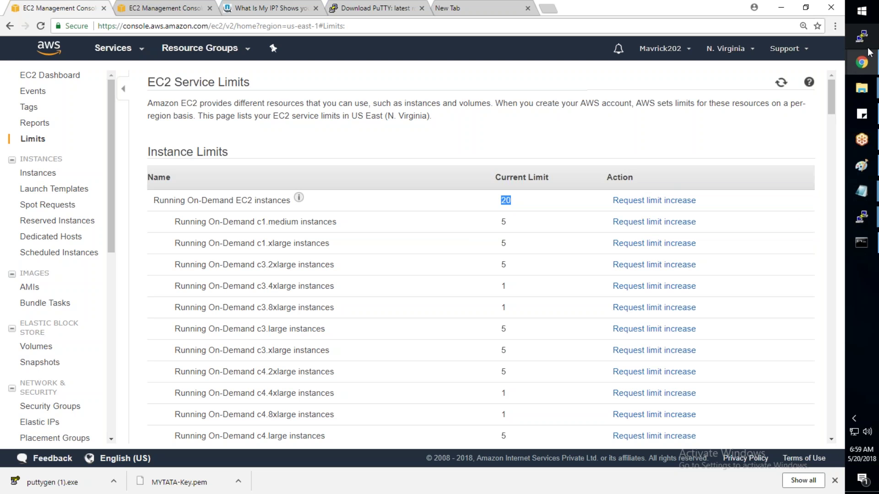
click(827, 27)
Step: Open Support Center from the Support menu and start a new support case
click(787, 48)
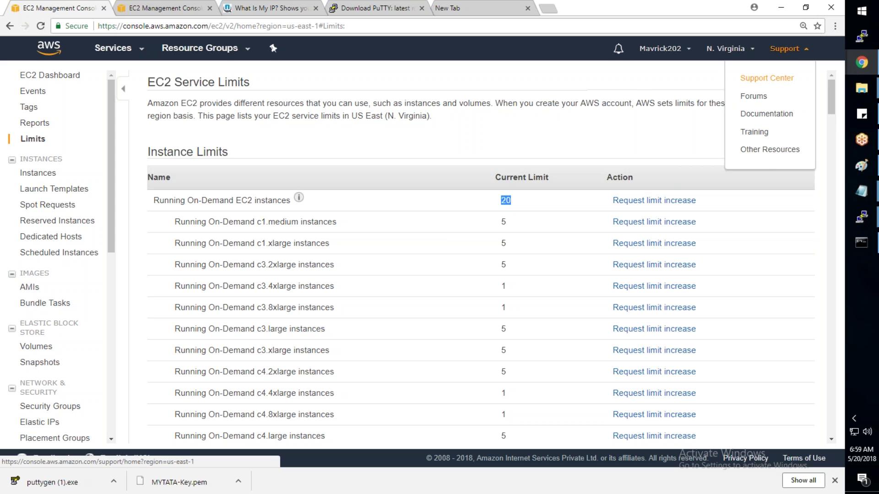
click(768, 78)
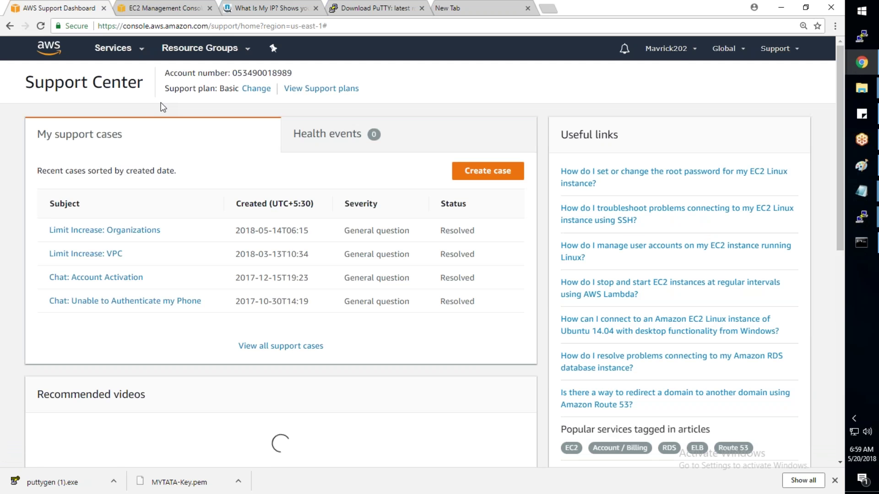
click(473, 174)
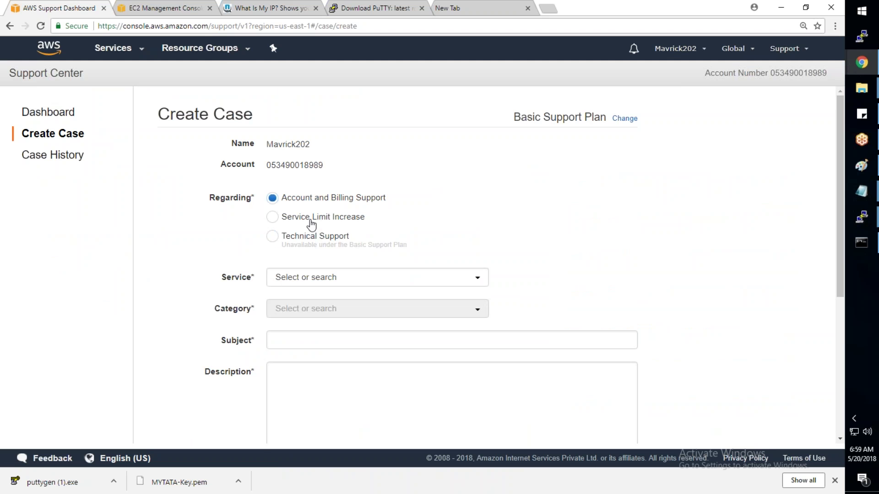
Step: Make the case a Service Limit Increase with limit type EC2 Instances
click(311, 223)
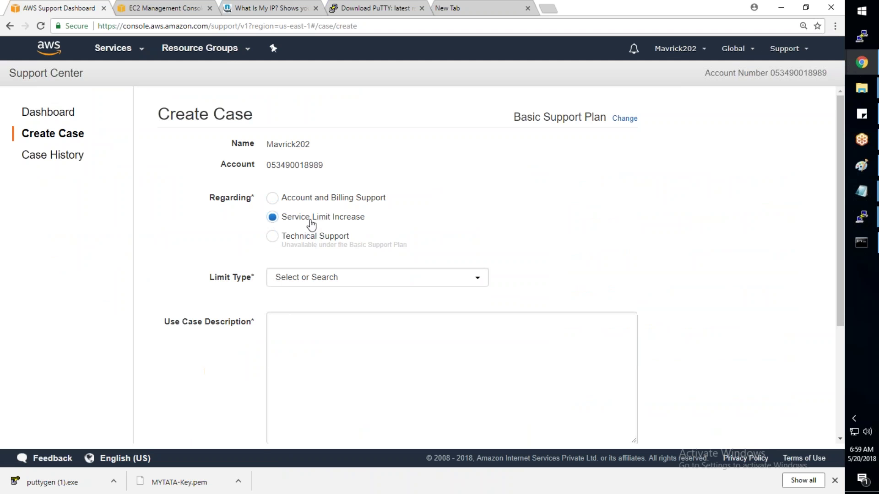
click(324, 281)
text(ec2)
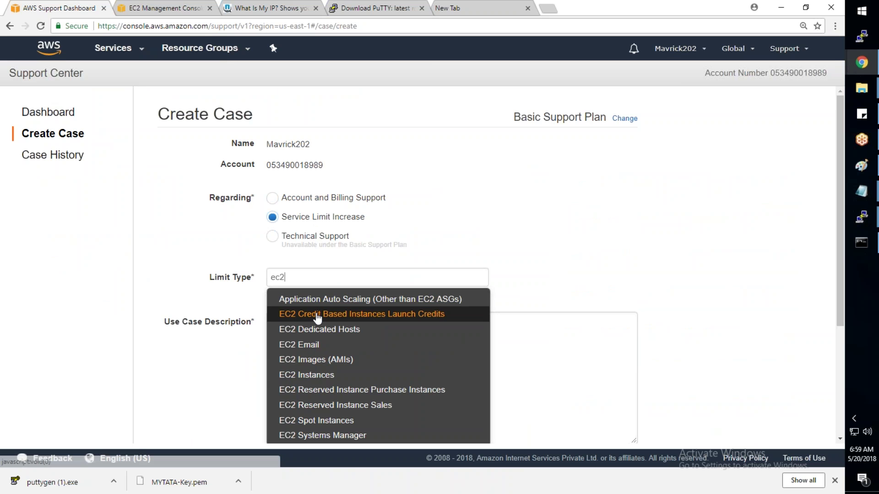
click(312, 376)
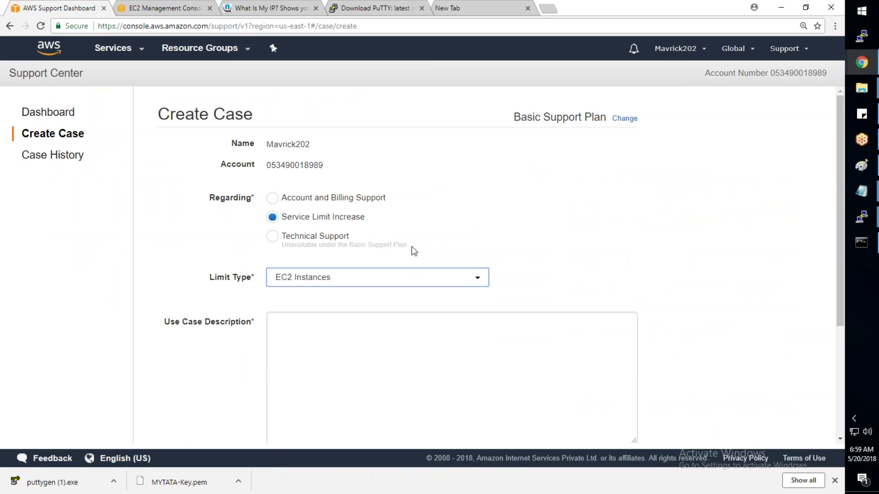
scroll(412, 250, down, 2)
Step: Request a new limit of 20 for c1.medium instances in US East (Northern Virginia)
click(412, 249)
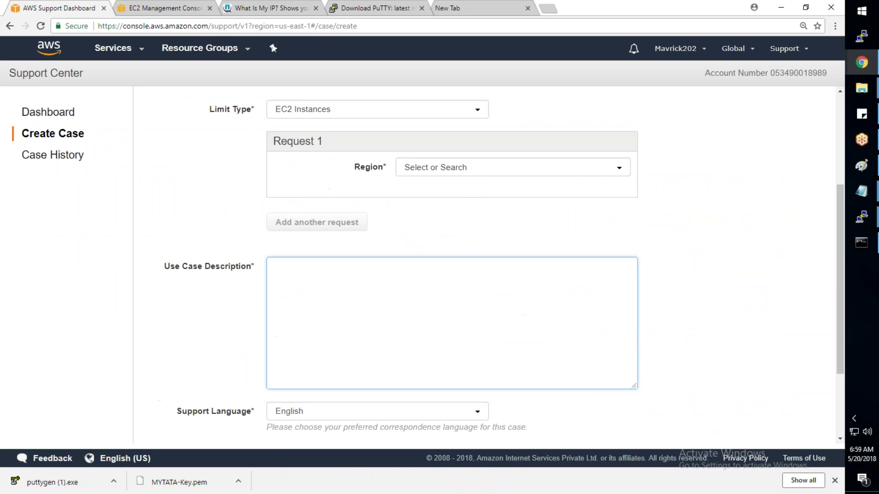
click(443, 168)
scroll(453, 252, down, 2)
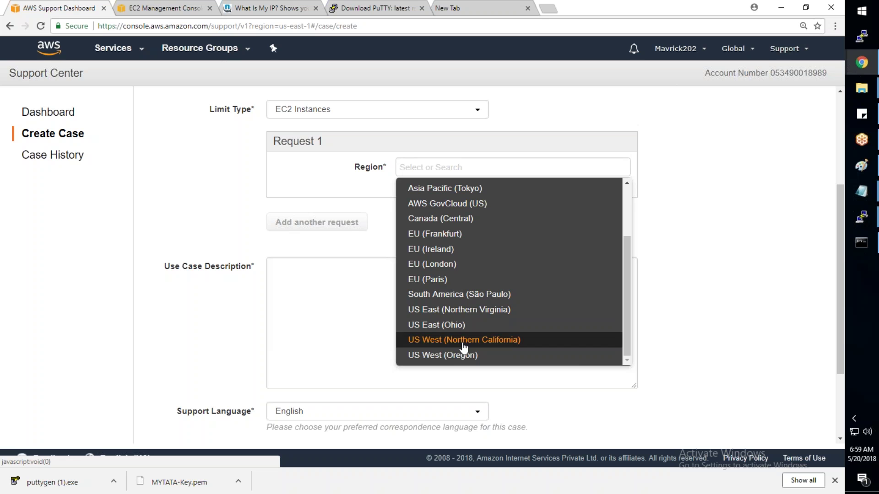
click(471, 311)
click(454, 204)
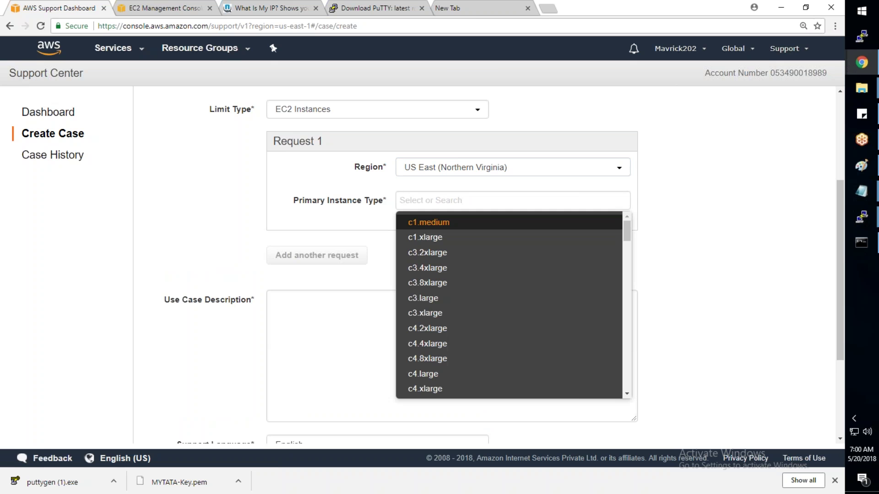
click(446, 223)
click(423, 267)
text(20)
key(Tab)
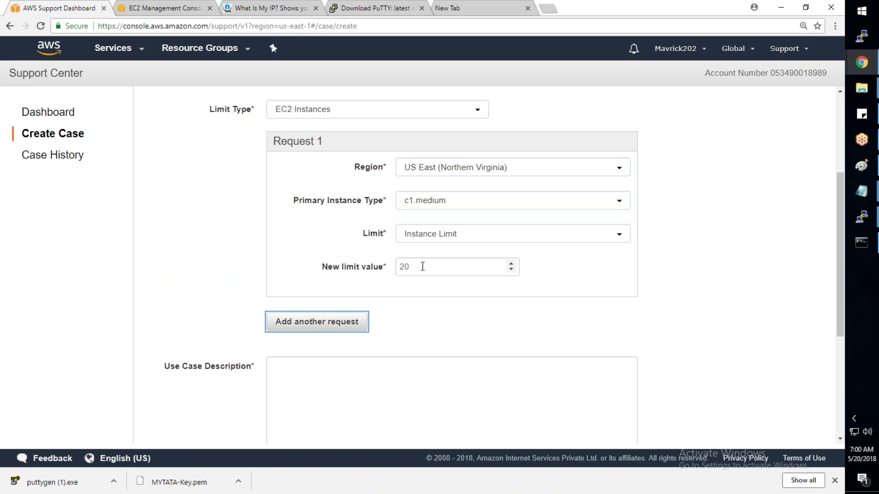
Step: Enter the use case description 'Please increase my instance limi yo 20' and review the form
click(386, 408)
text(Pl)
key(BackSpace)
text(lease increase )
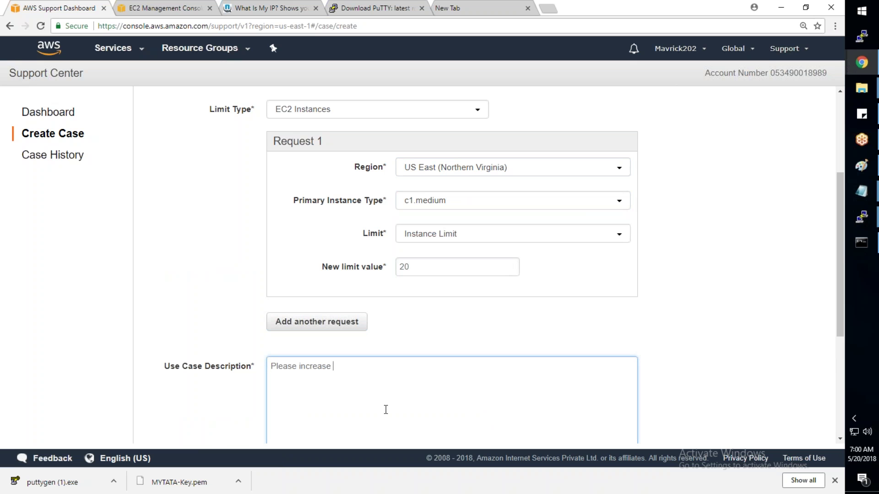
text(my instance limi yo 20)
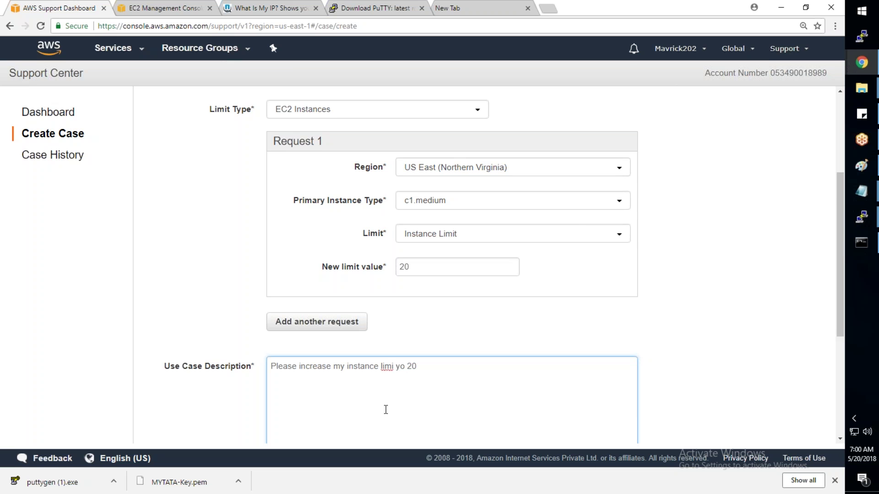
scroll(814, 213, down, 1)
scroll(813, 211, down, 5)
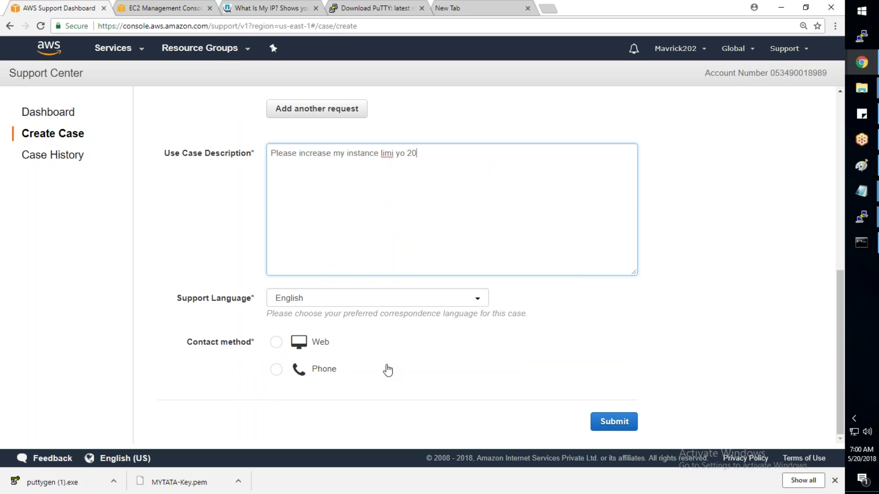
scroll(782, 293, up, 8)
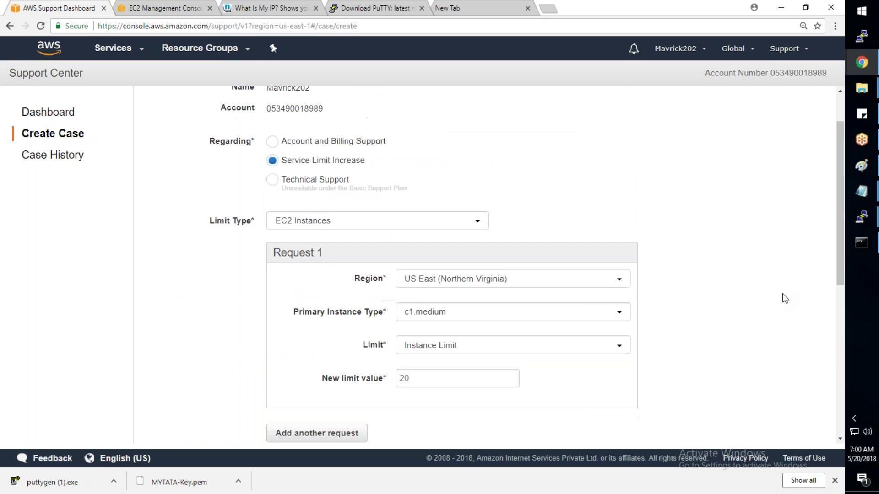
scroll(783, 298, down, 7)
click(796, 478)
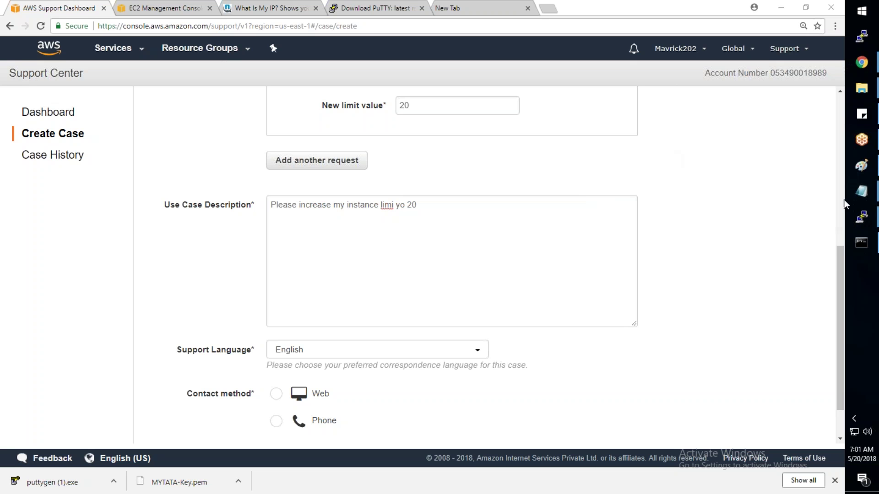
mouse_move(861, 192)
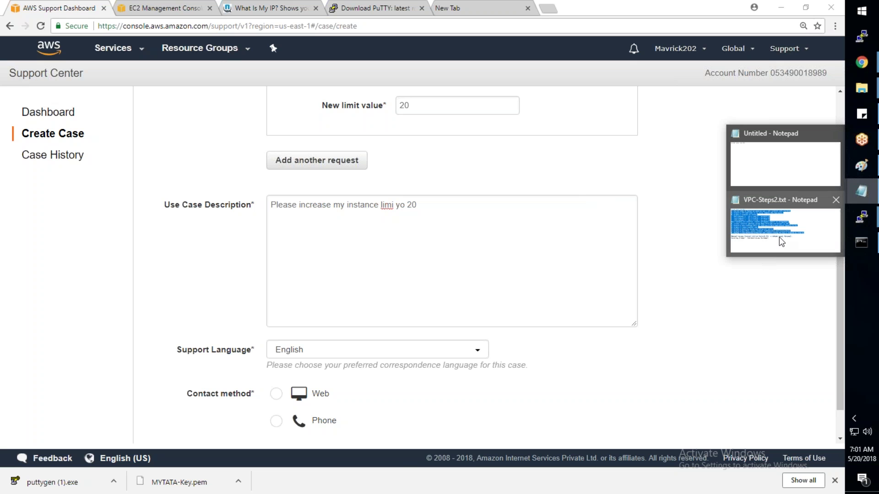
Step: Bring the VPC-Steps2.txt notes to the front and highlight its nine VPC setup steps
click(779, 238)
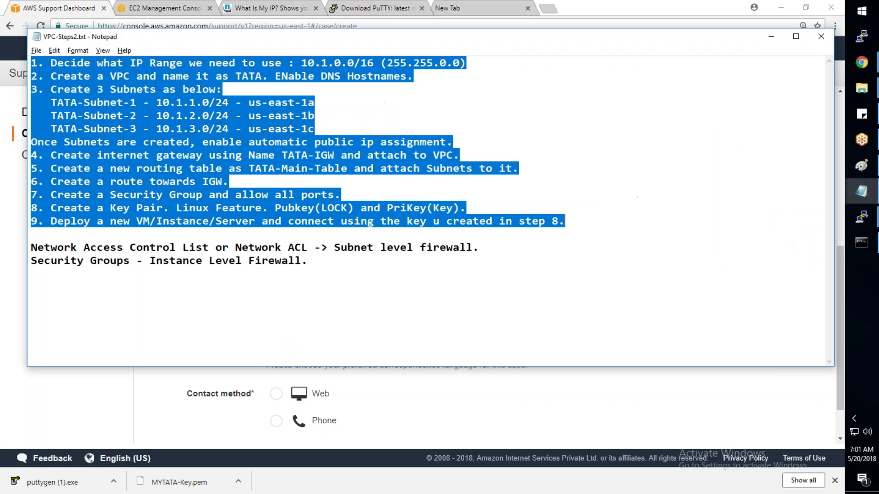
drag(566, 222, 30, 62)
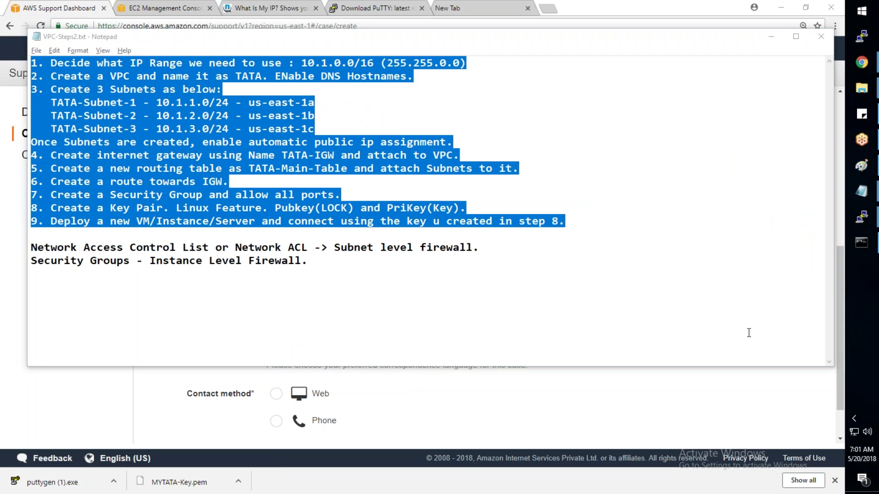
click(498, 248)
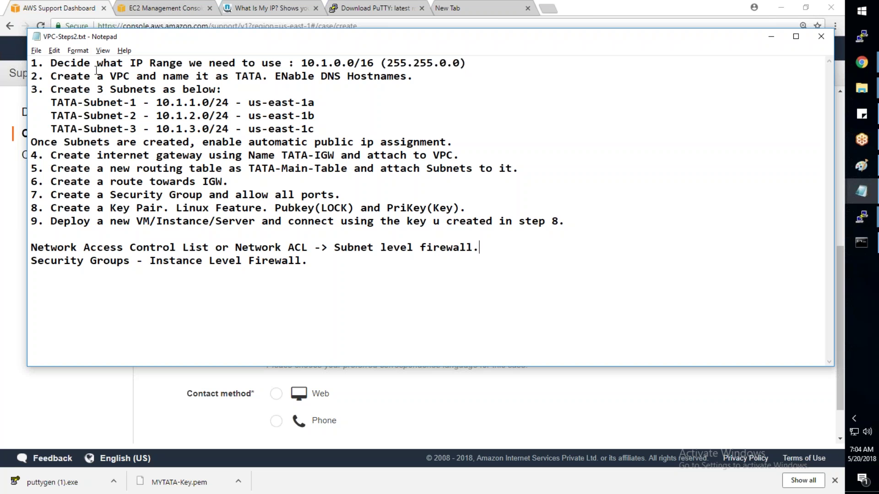
Step: Highlight steps 1–8 of the notes and make step 9 read 'Deploy/Create a new VM/Instance/Server'
drag(61, 61, 404, 199)
drag(182, 218, 136, 221)
drag(467, 210, 453, 209)
drag(402, 200, 5, 59)
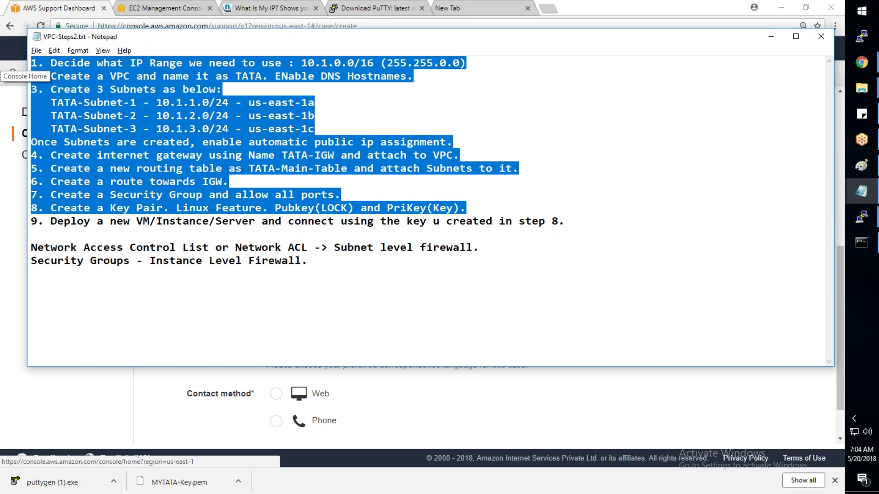
click(91, 217)
text(/Create)
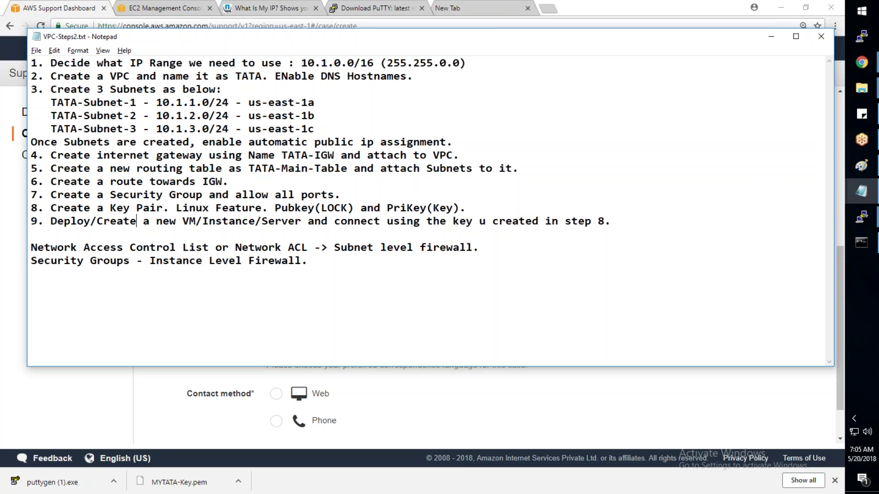
click(362, 103)
text(Datacenter : 172)
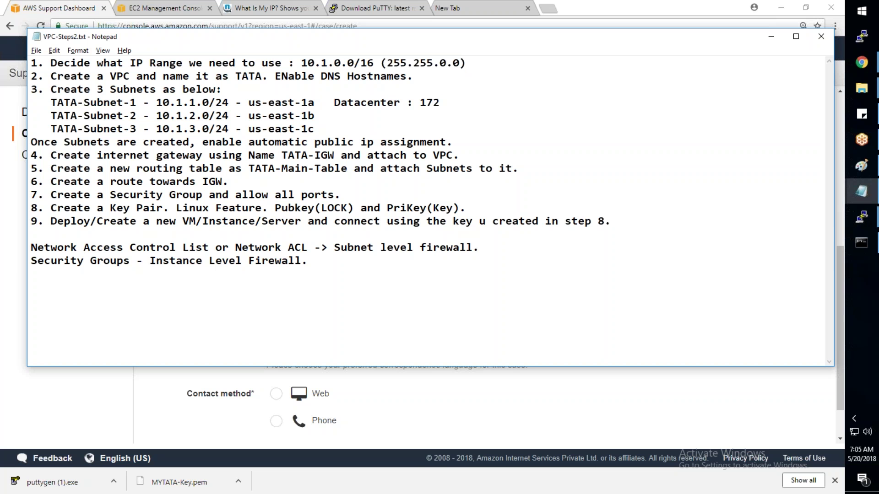
drag(156, 102, 209, 103)
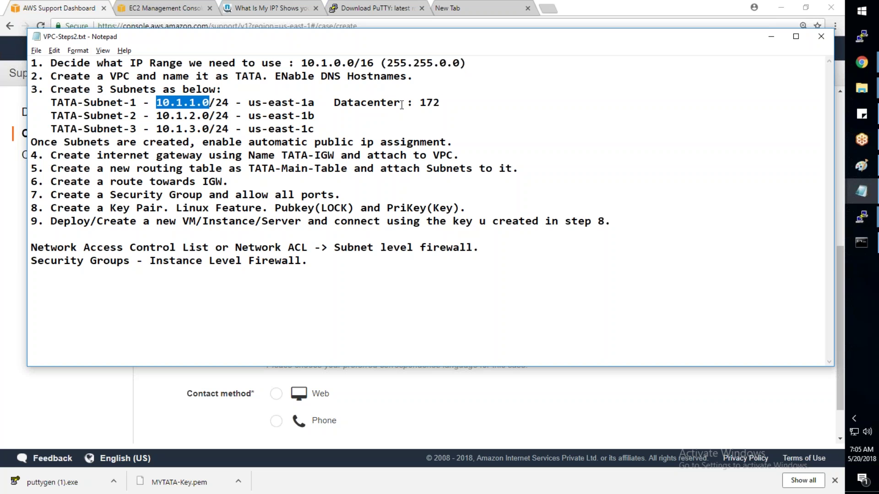
click(424, 105)
drag(440, 102, 336, 105)
key(BackSpace)
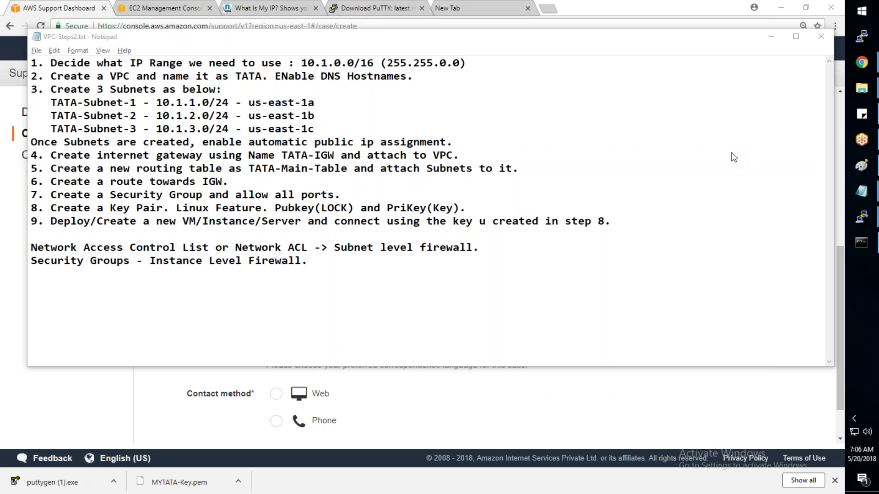
click(862, 454)
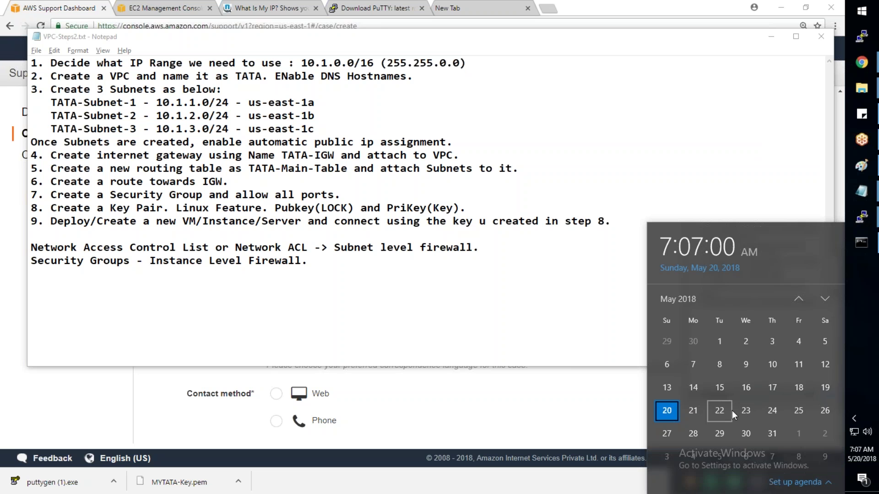
Step: Go from the AWS Support page to the VPC Dashboard and review its resource overview
click(79, 8)
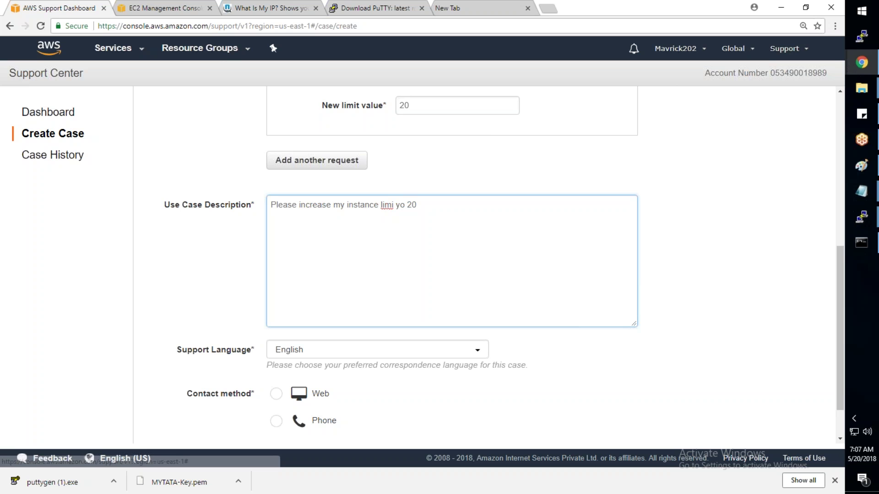
click(114, 48)
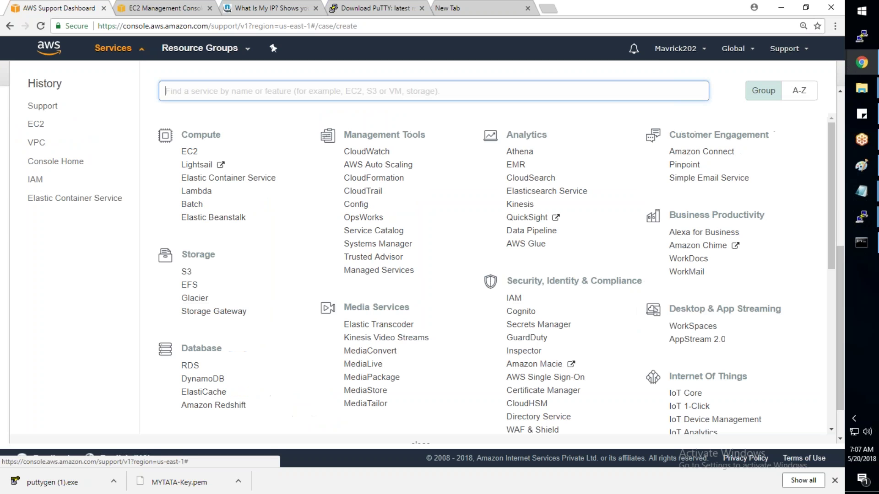
scroll(191, 221, down, 7)
click(191, 221)
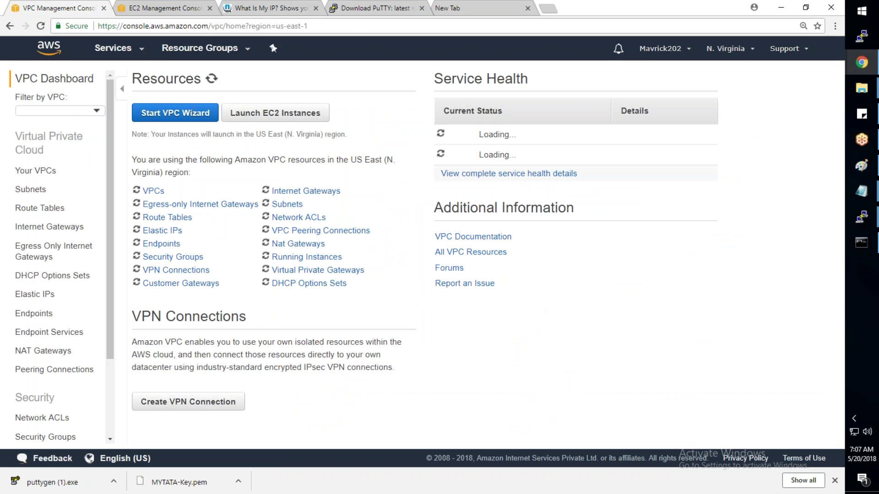
scroll(59, 214, down, 4)
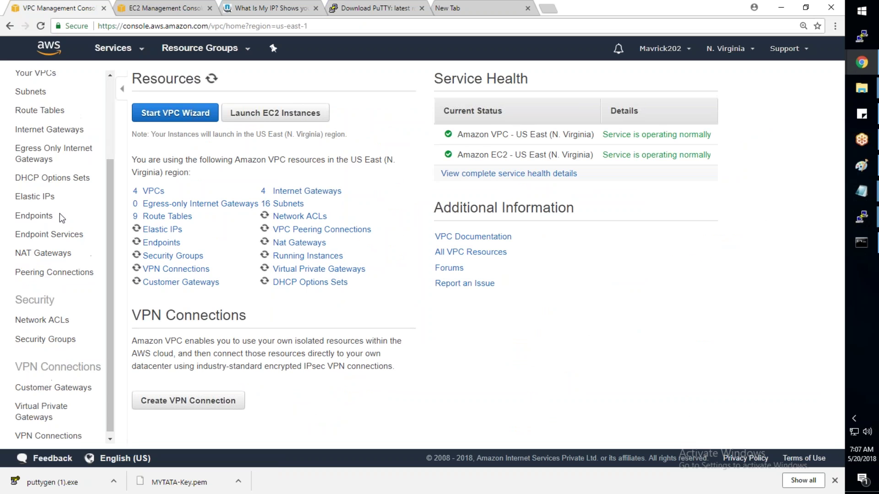
scroll(84, 156, up, 2)
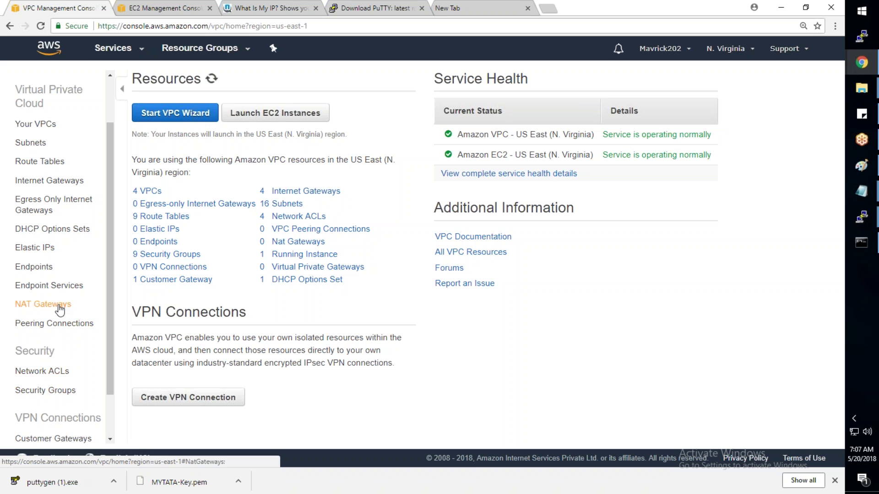
scroll(60, 310, down, 2)
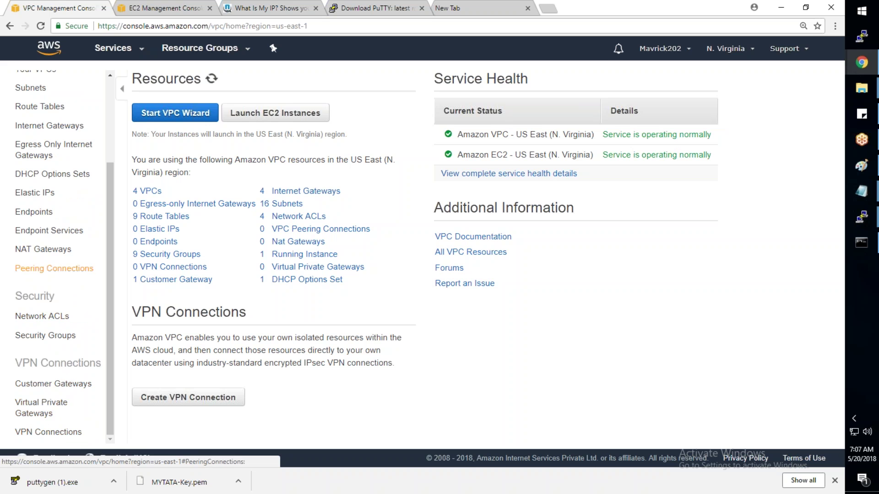
scroll(87, 221, up, 3)
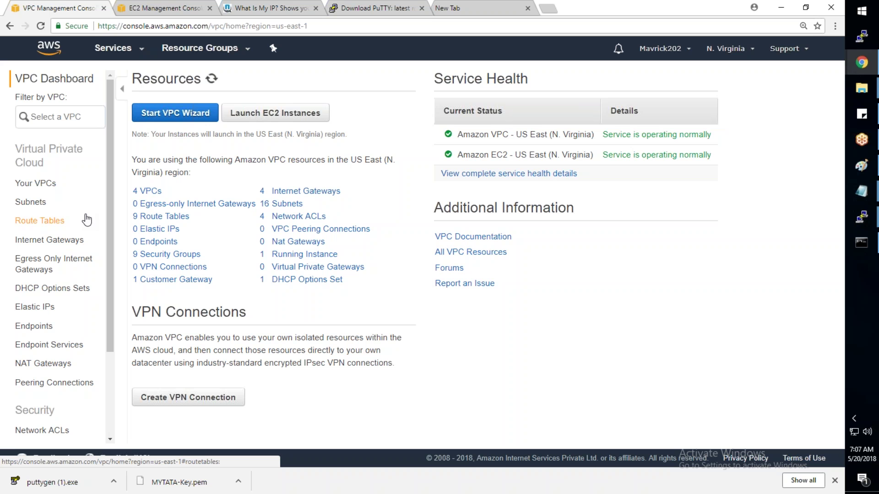
Step: Check the current date and time on the taskbar clock, then bring up the AWS Services list
click(859, 459)
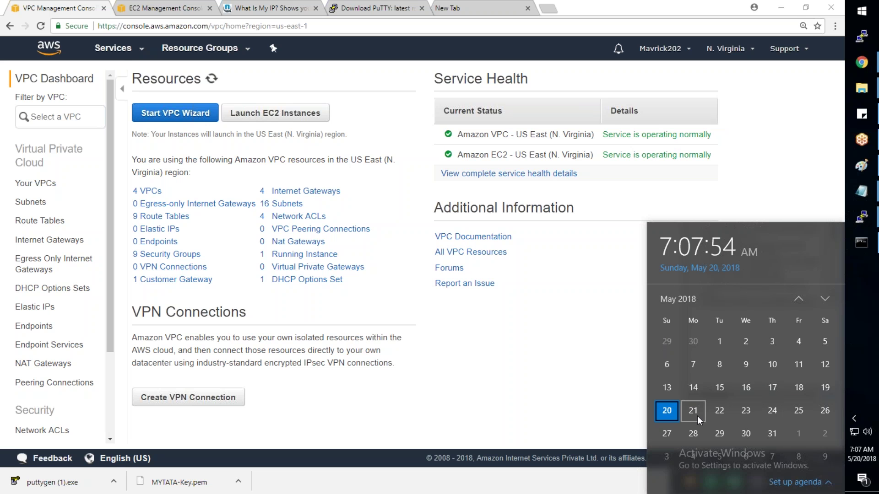
click(119, 52)
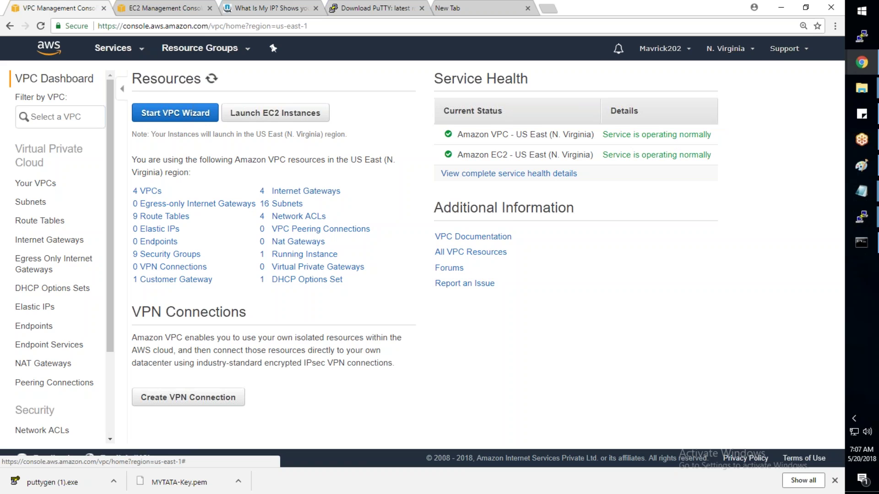
click(116, 49)
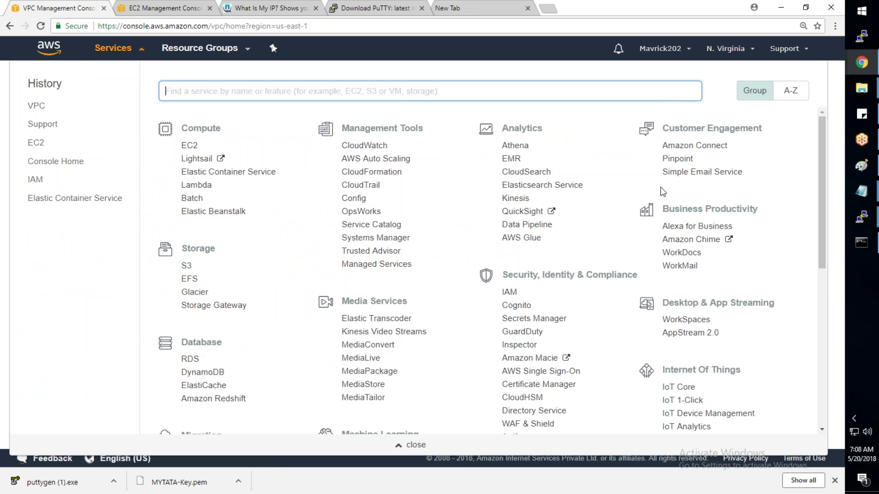
click(835, 223)
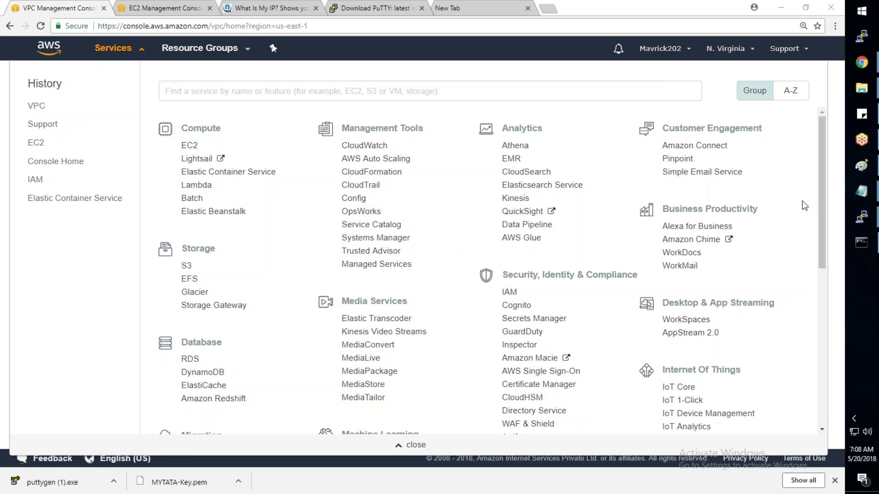
mouse_move(862, 192)
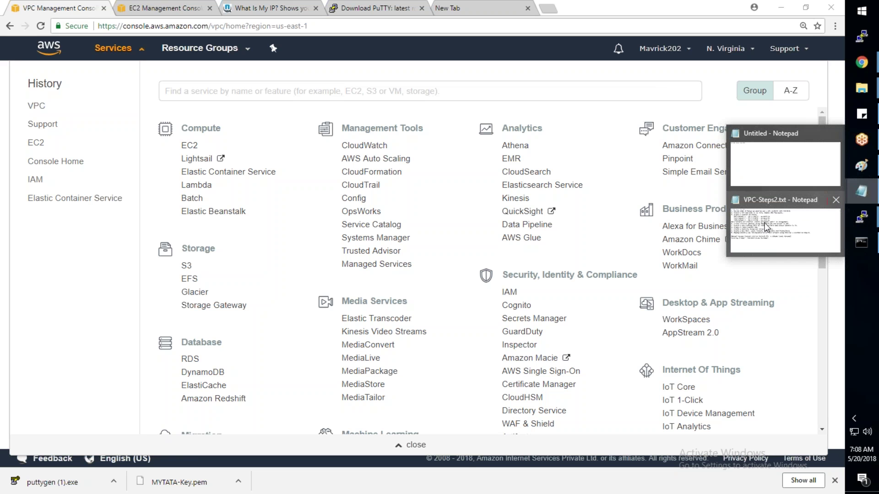
Step: Bring VPC-Steps2.txt forward and select step 1's 10.1.0.0/16 (255.255.0.0) range
click(761, 237)
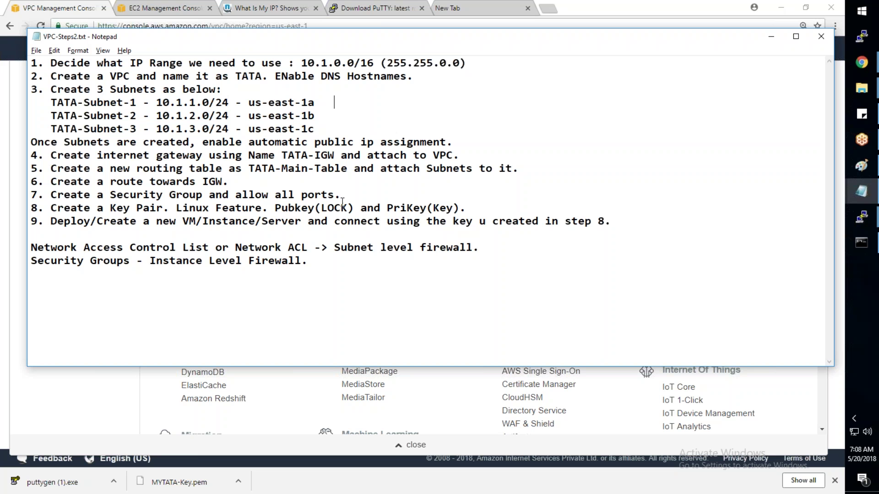
click(516, 64)
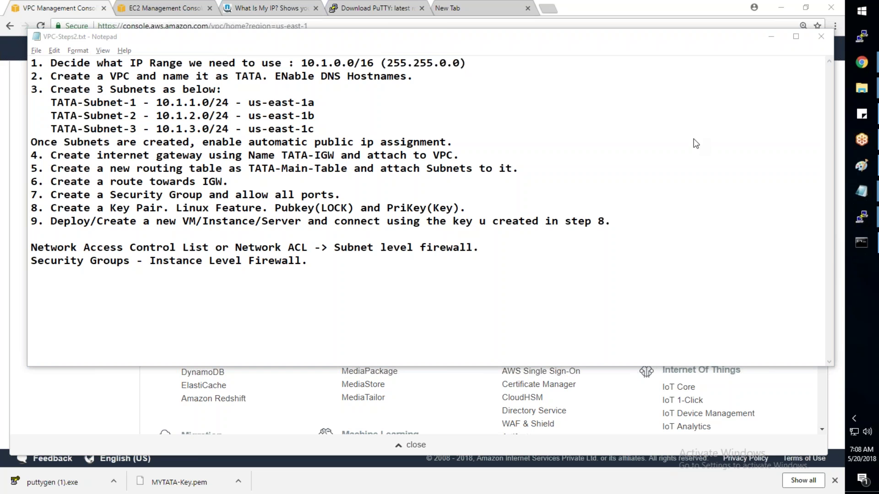
drag(361, 62, 368, 63)
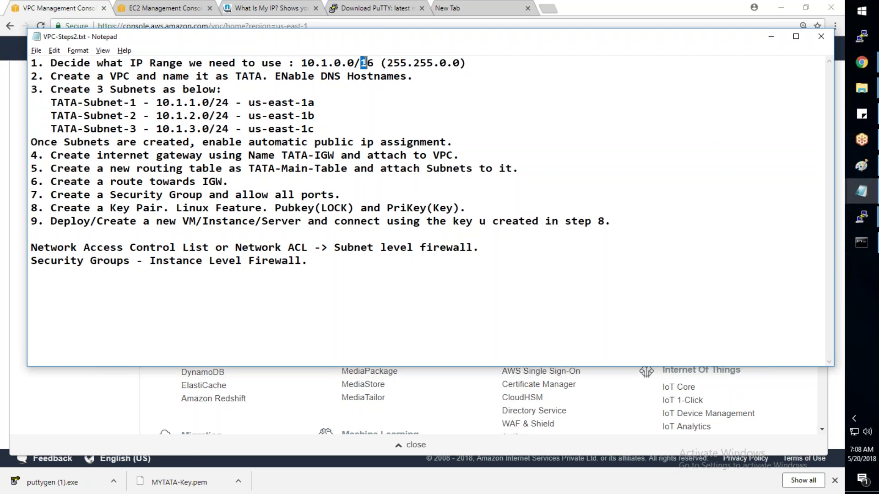
drag(466, 64, 51, 63)
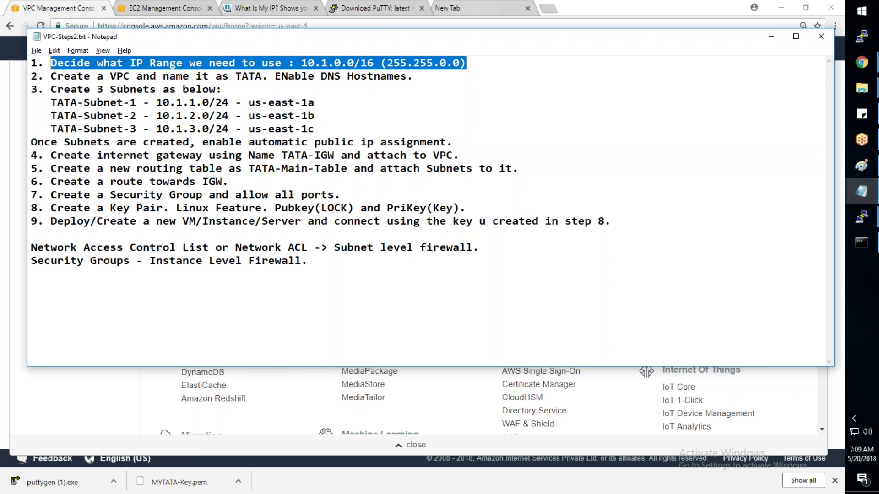
Step: Search Google for 'network subnet calculator' in a new Chrome tab
click(457, 8)
text(google.com)
key(Return)
text(network)
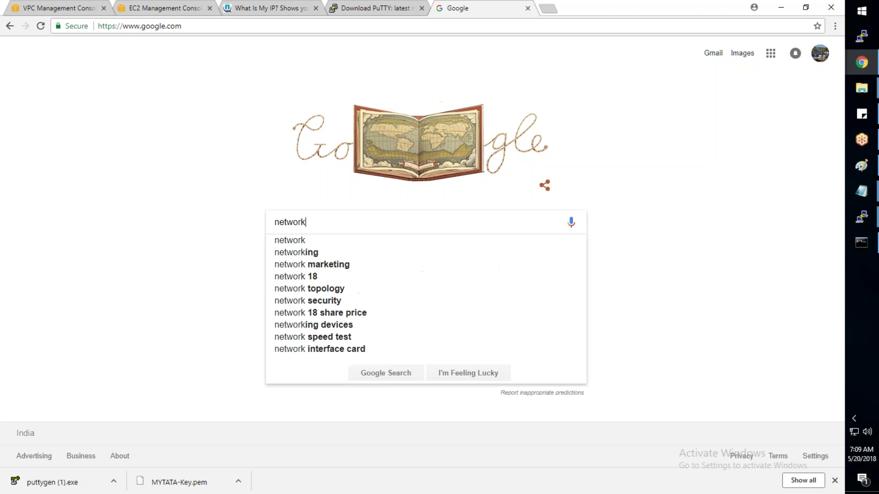
text( subn)
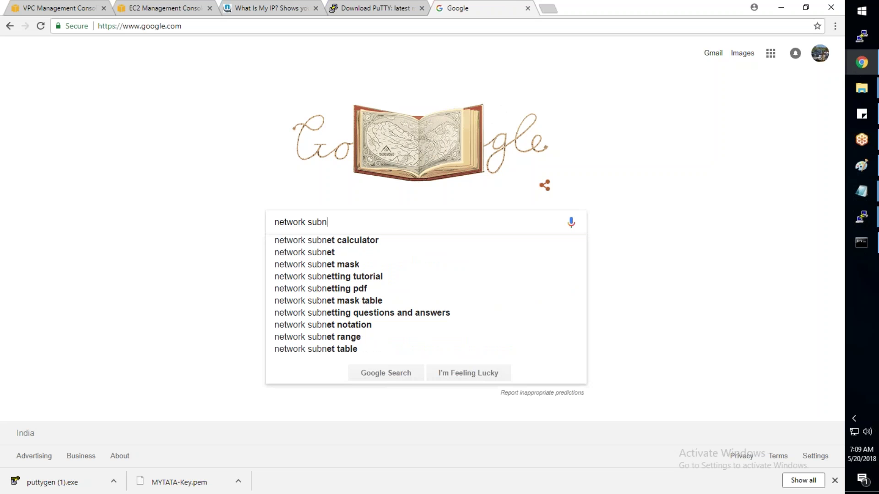
key(Down)
key(Return)
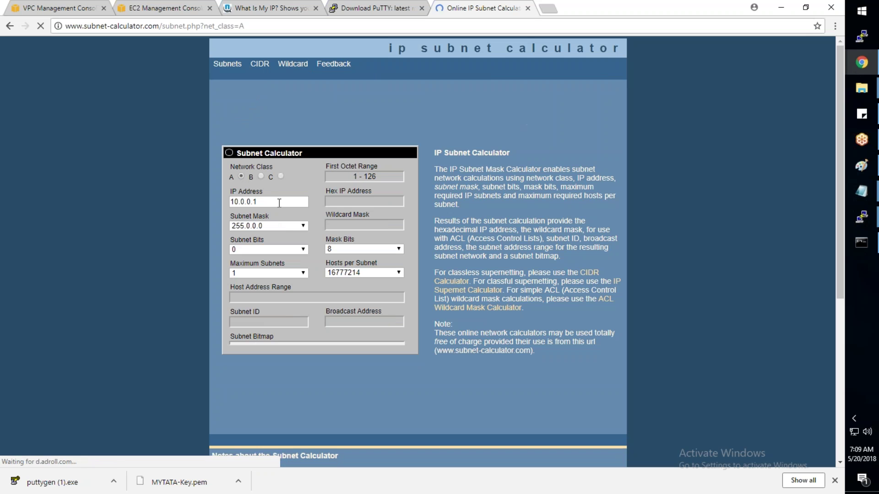
Step: Enter 10.1.0.0 as the IP address, try 10.1.1.0, and look through the mask options
text(10.1.0.0)
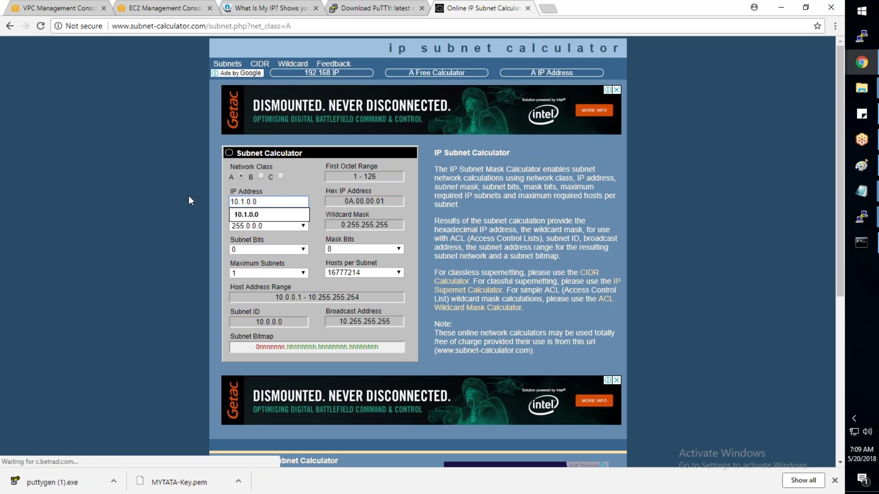
key(Down)
key(Return)
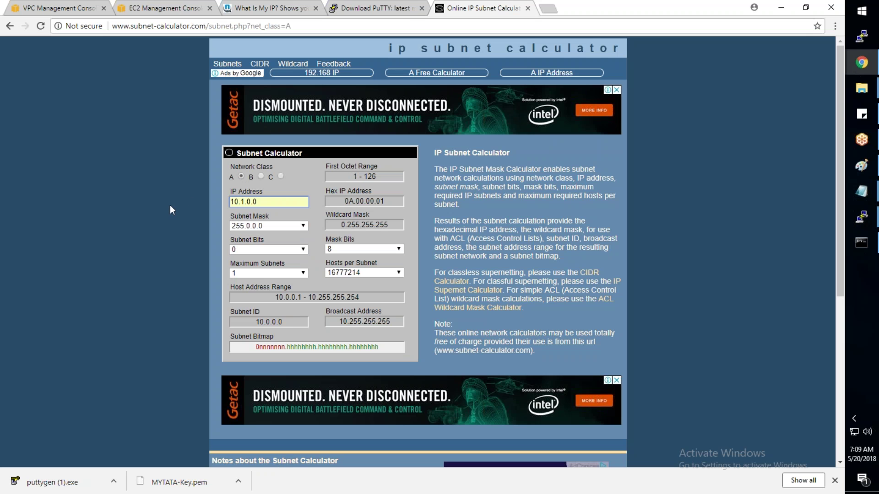
click(252, 202)
key(BackSpace)
text(1)
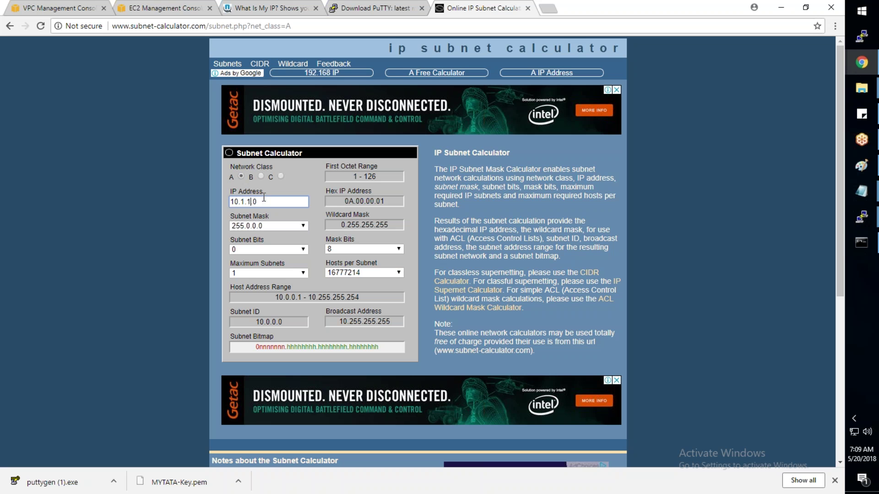
click(199, 226)
click(255, 226)
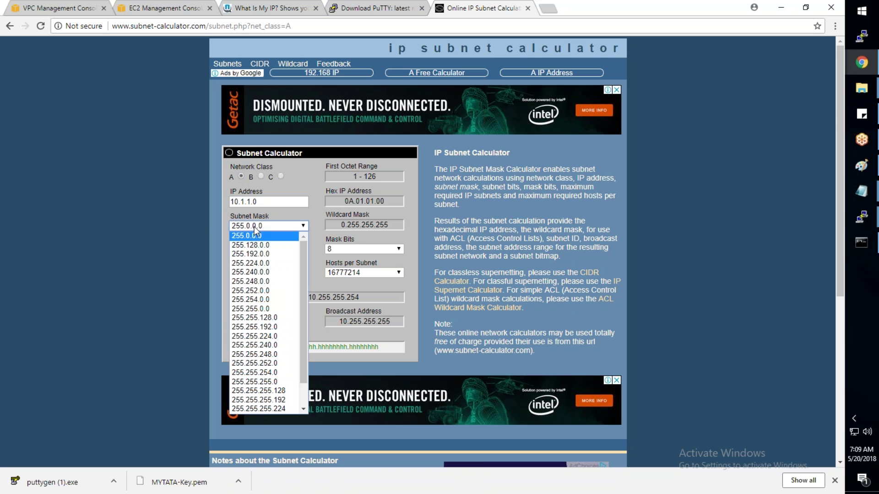
click(351, 249)
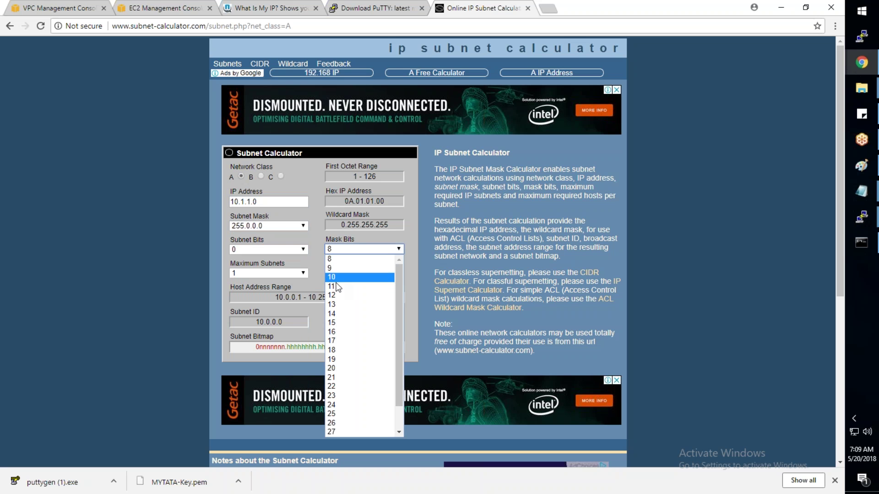
Step: Calculate 10.1.0.0 with 16 mask bits, then change the mask bits to 24
click(250, 203)
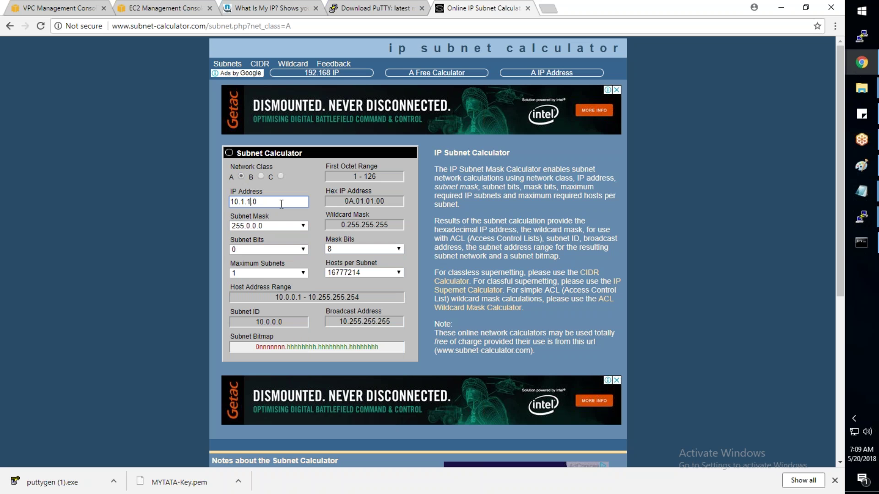
key(BackSpace)
text(0)
click(352, 249)
click(342, 331)
click(414, 293)
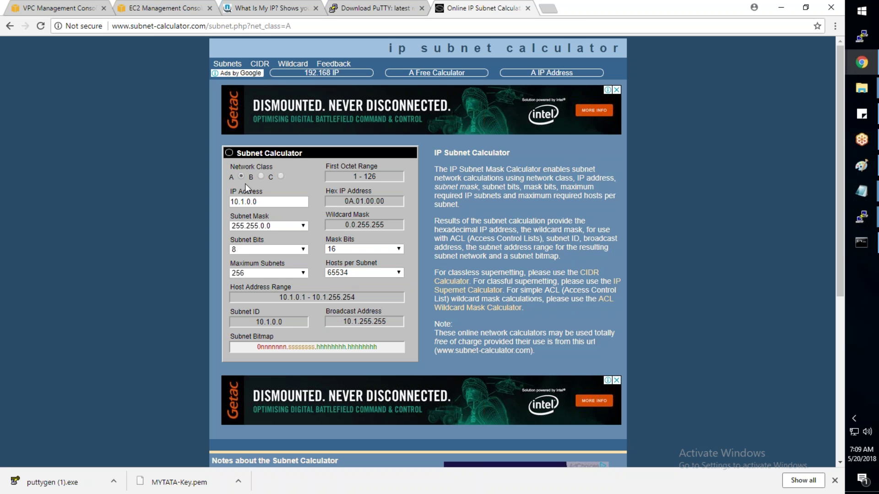
click(361, 250)
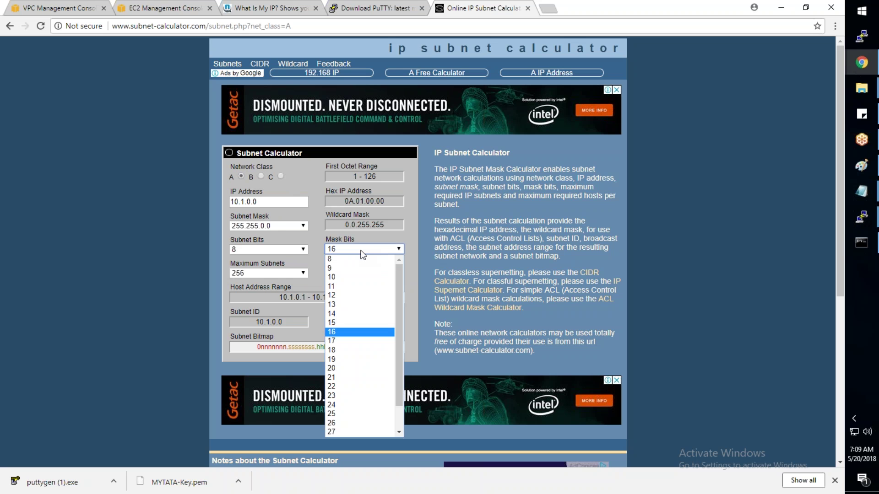
click(359, 405)
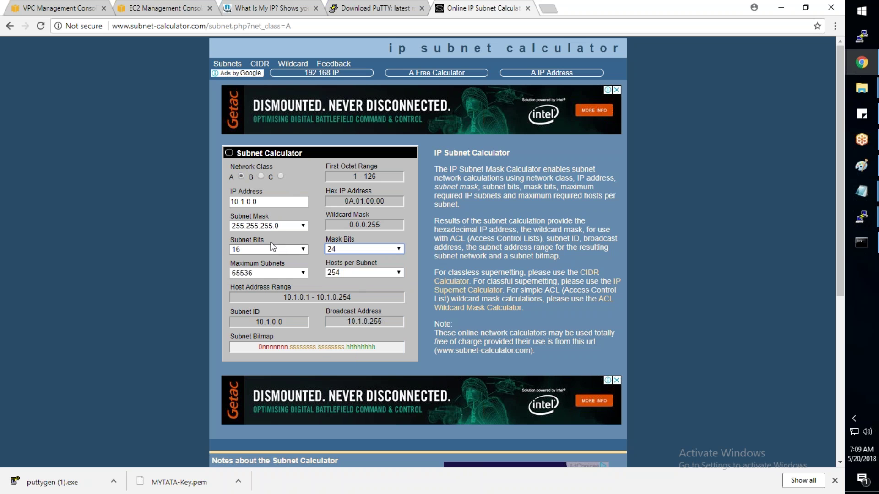
Step: Compute the /24 subnets 10.1.1.0 and 10.1.2.0, giving hosts 10.1.2.1–10.1.2.254
click(250, 202)
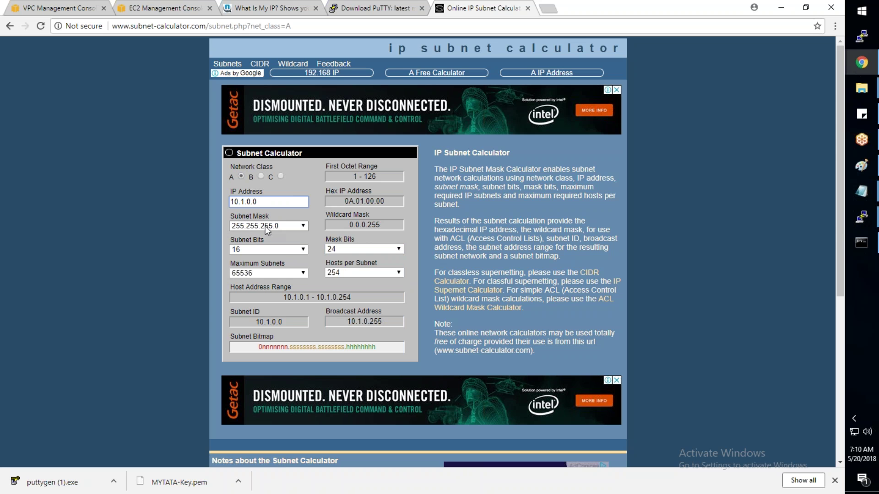
key(BackSpace)
text(1)
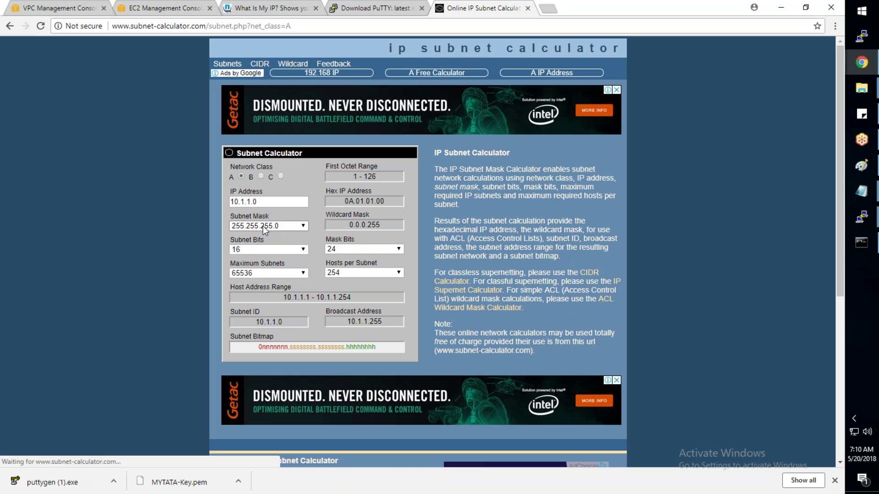
key(BackSpace)
text(2)
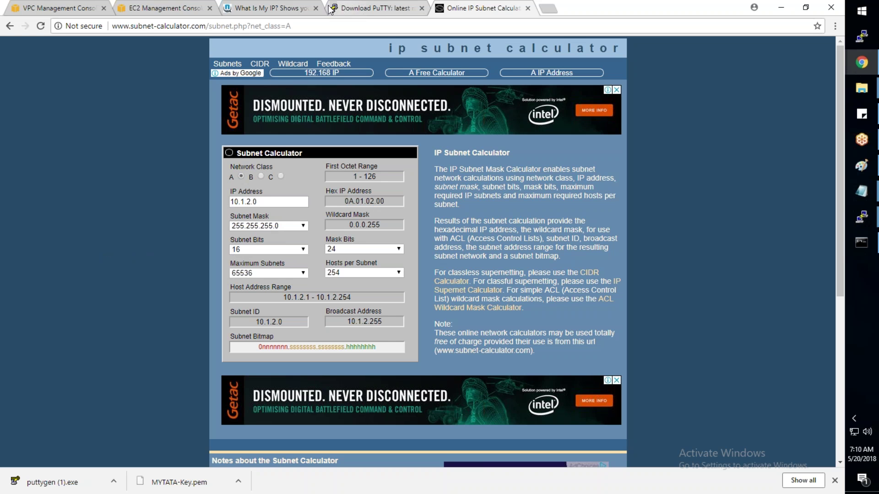
click(153, 9)
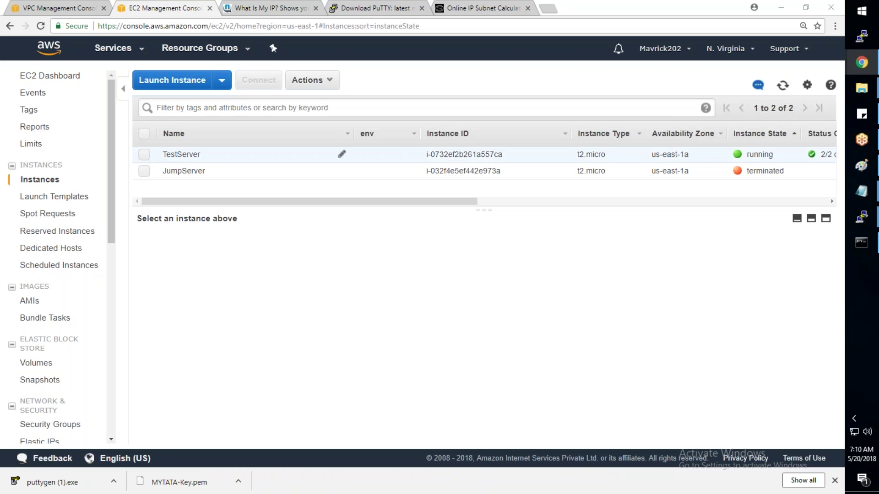
Step: Terminate the TestServer instance and refresh the list to see it shutting down
click(341, 153)
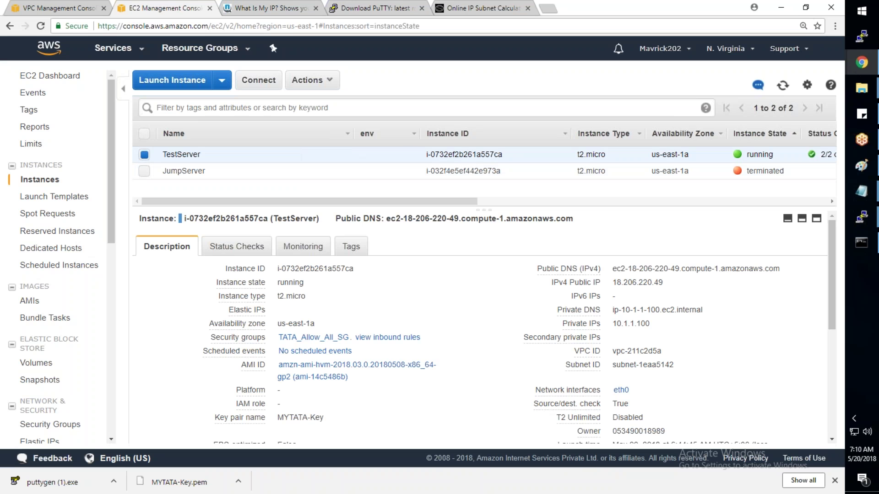
right_click(437, 153)
mouse_move(470, 209)
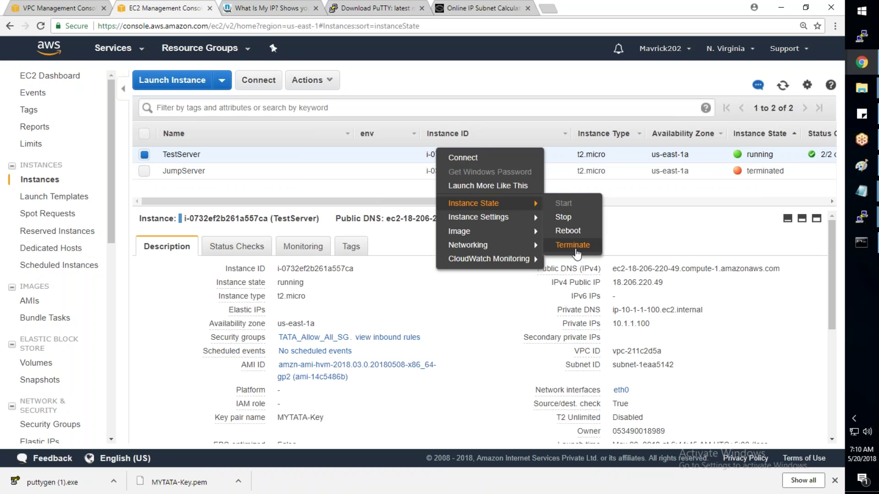
click(573, 246)
click(569, 332)
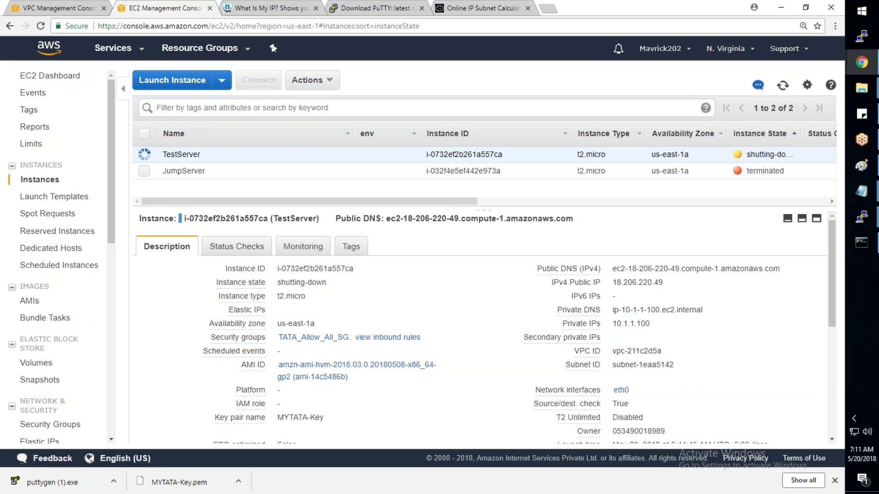
click(782, 85)
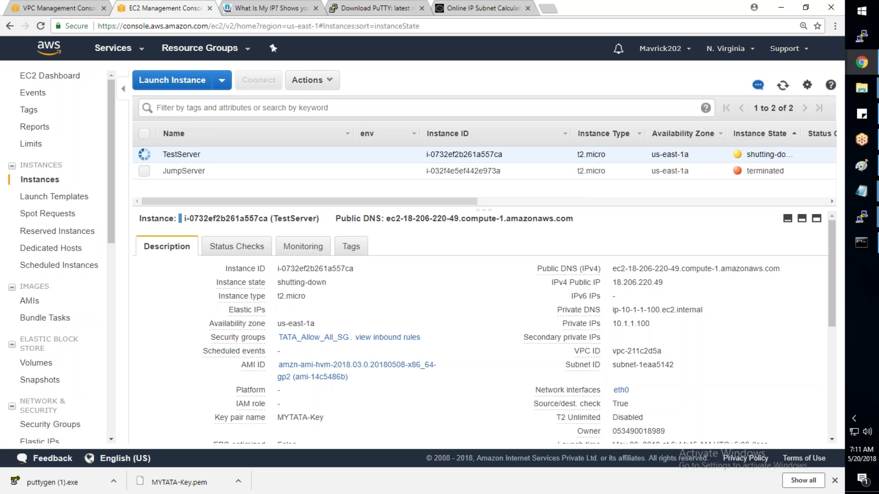